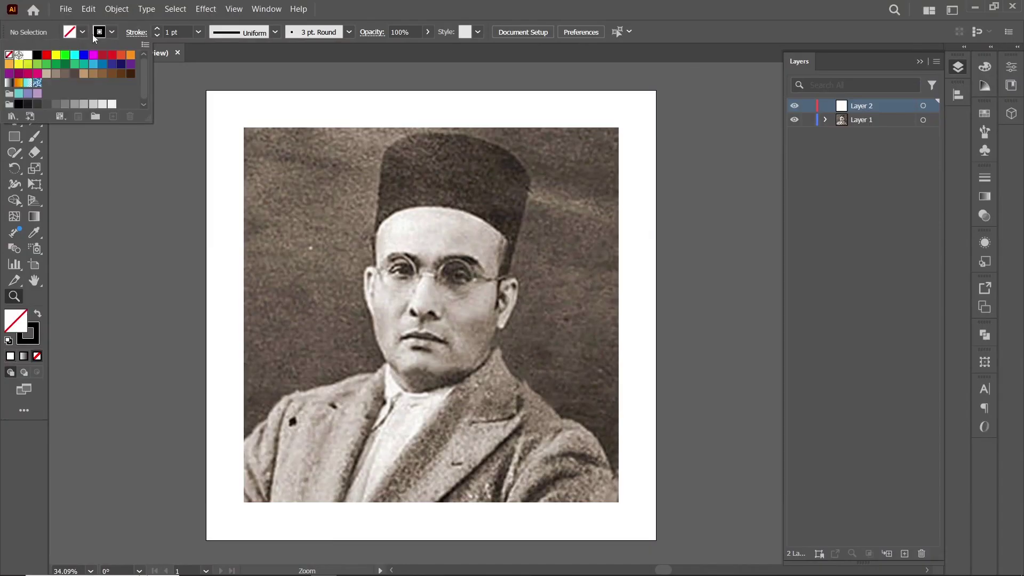
Close the swatches panel and zoom in on the portrait's head and cap
left_click(376, 17)
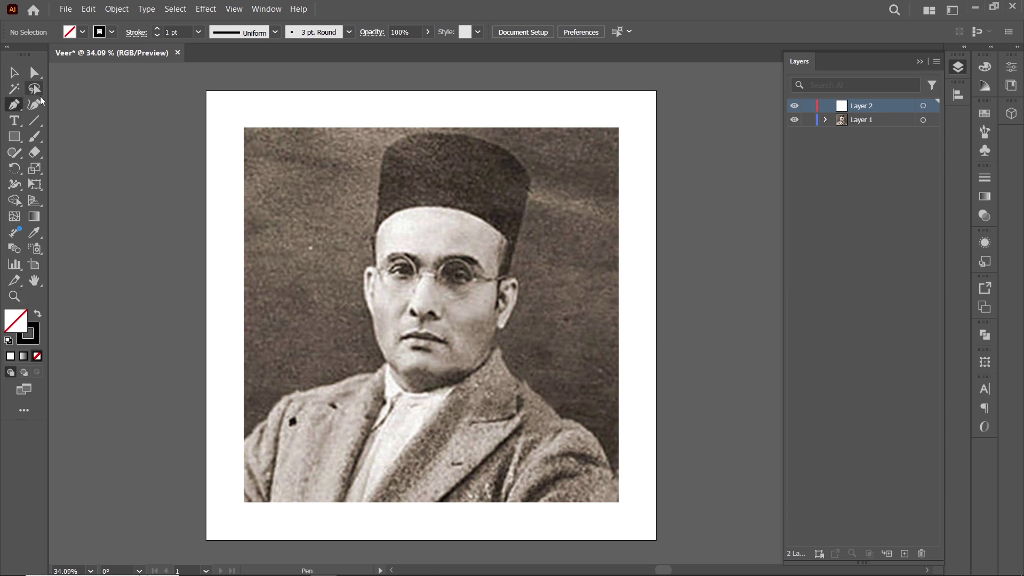
left_click_drag(532, 247, 509, 263)
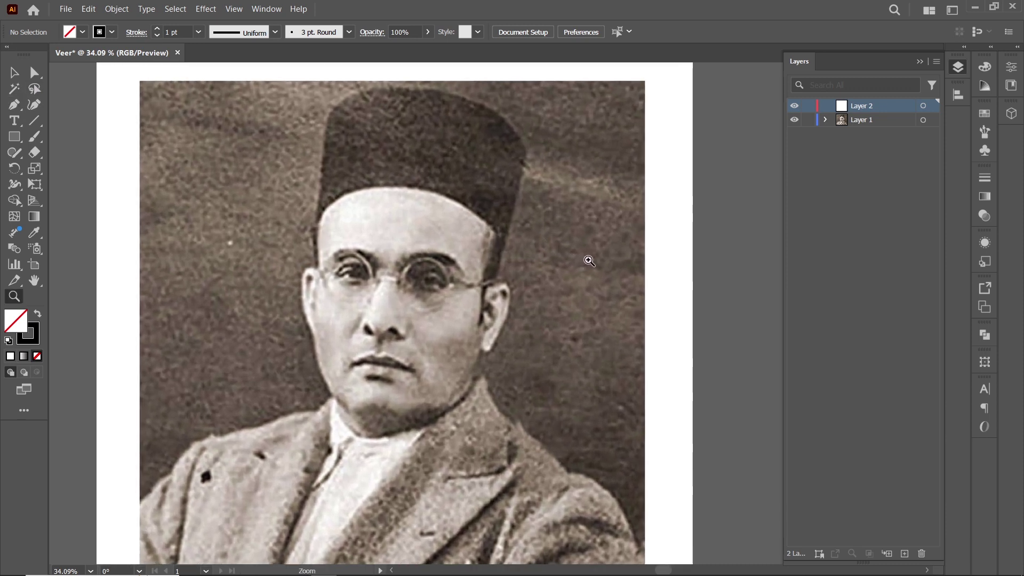
left_click(34, 280)
left_click(133, 292)
mouse_move(533, 298)
left_mouse_down()
mouse_move(503, 257)
mouse_move(509, 264)
mouse_move(529, 242)
left_mouse_up()
key("p")
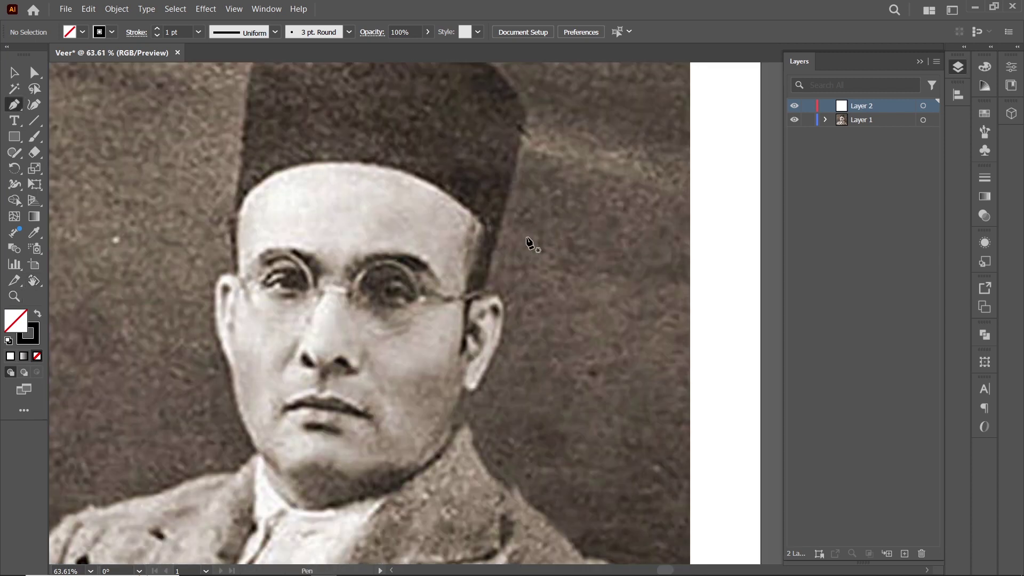
left_click_drag(461, 283, 488, 351)
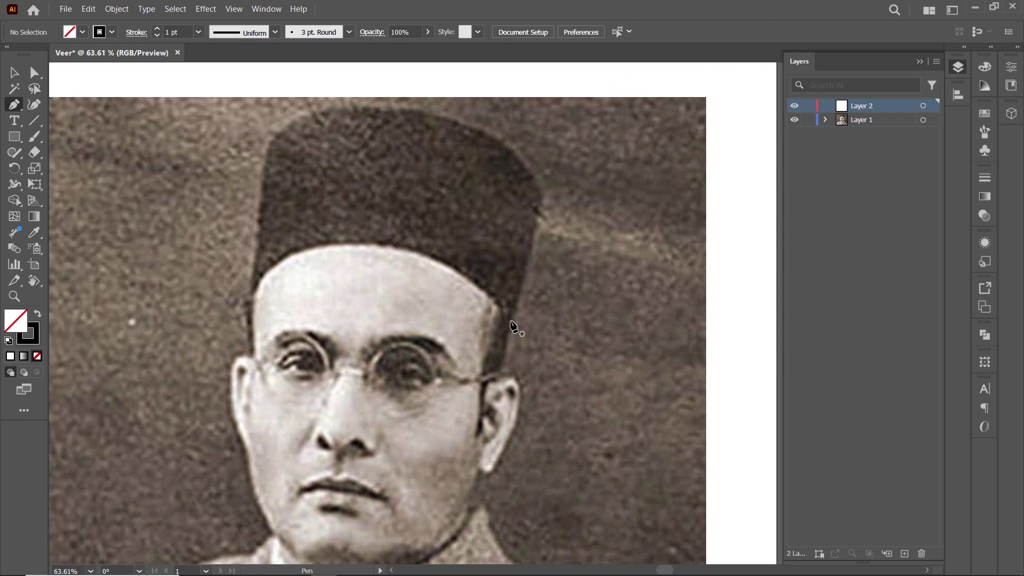
Trace the cap outline from the temple, across the forehead and over the top, closing the path
left_click(249, 299)
left_click_drag(513, 328, 516, 343)
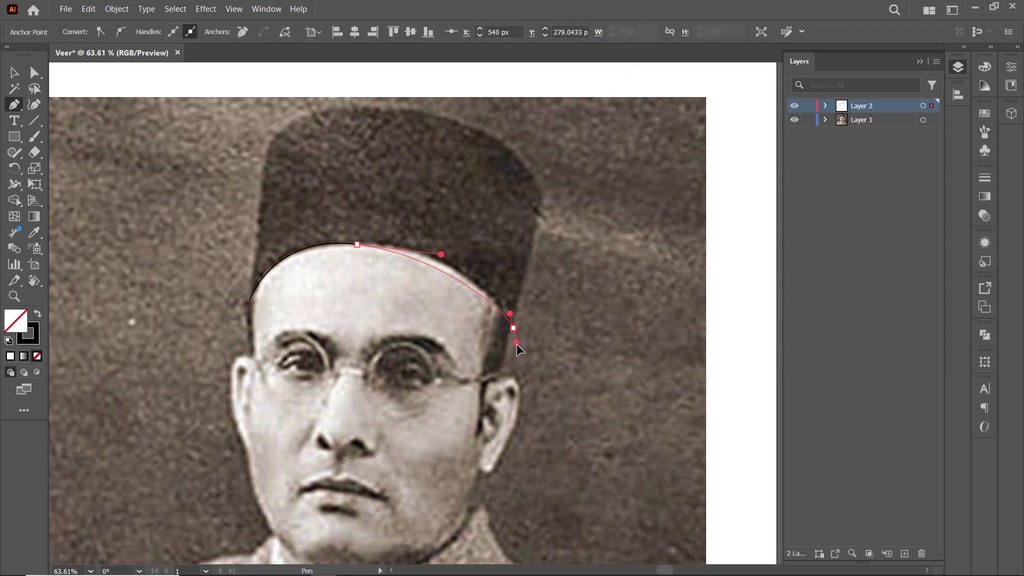
left_click_drag(316, 107, 272, 110)
left_click_drag(266, 160, 258, 218)
left_click(249, 300)
Round the cap's top-left corner, fill it solid black with no outline, and hide the photo layer
key("a")
left_click_drag(271, 104, 274, 116)
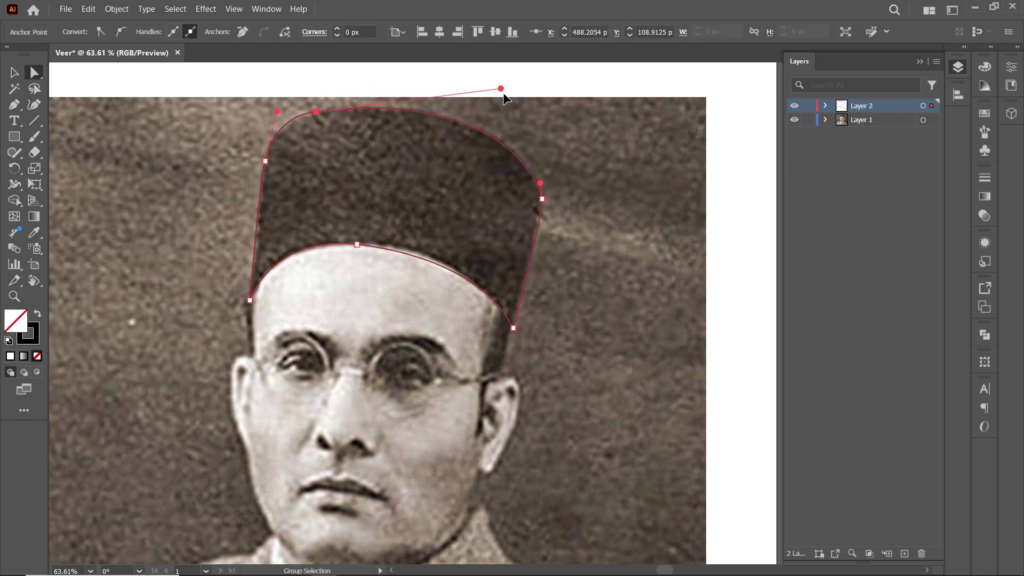
left_click(37, 314)
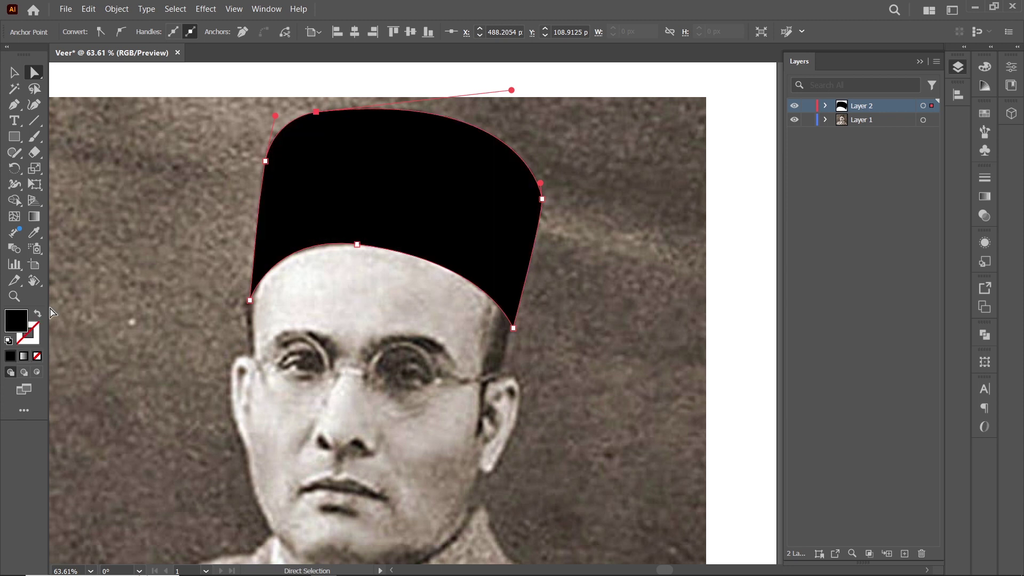
key("ctrl+shift+a")
left_click(794, 119)
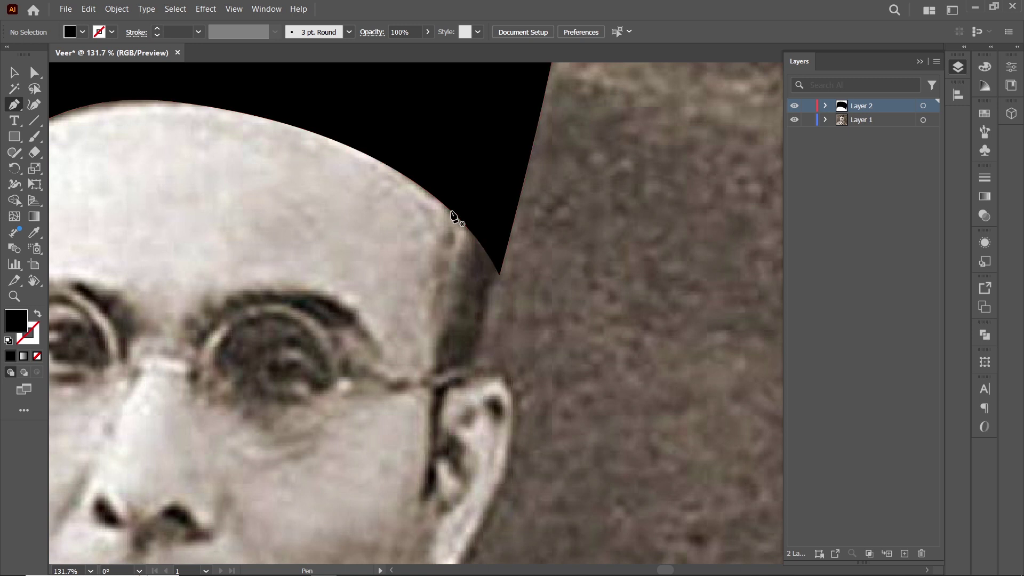
Draw a black hair strip at the right temple, tapering to a point toward the ear
left_click(448, 207)
left_click_drag(471, 255, 472, 260)
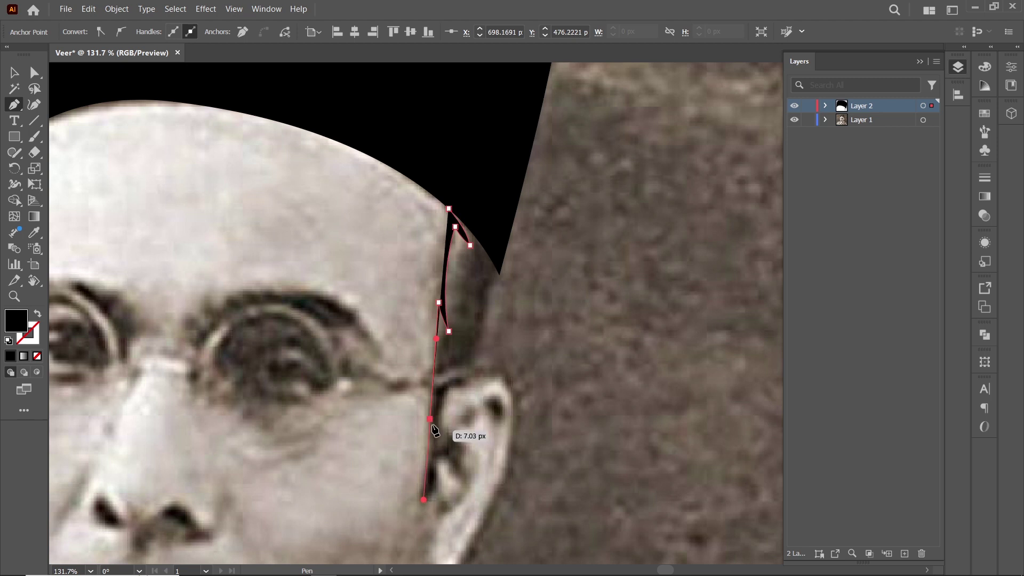
left_click_drag(408, 507, 421, 509)
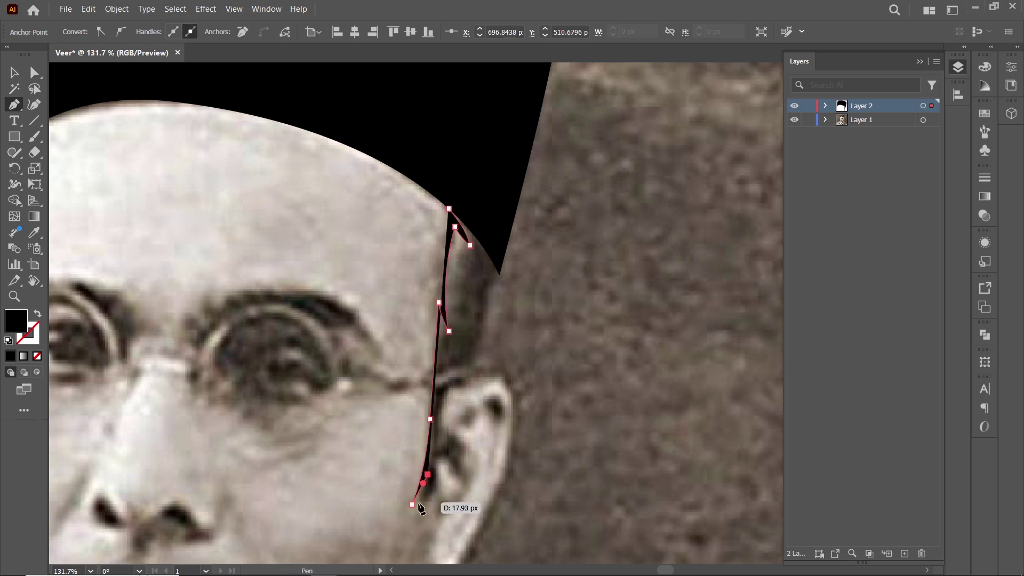
scroll(421, 502, "up", 4)
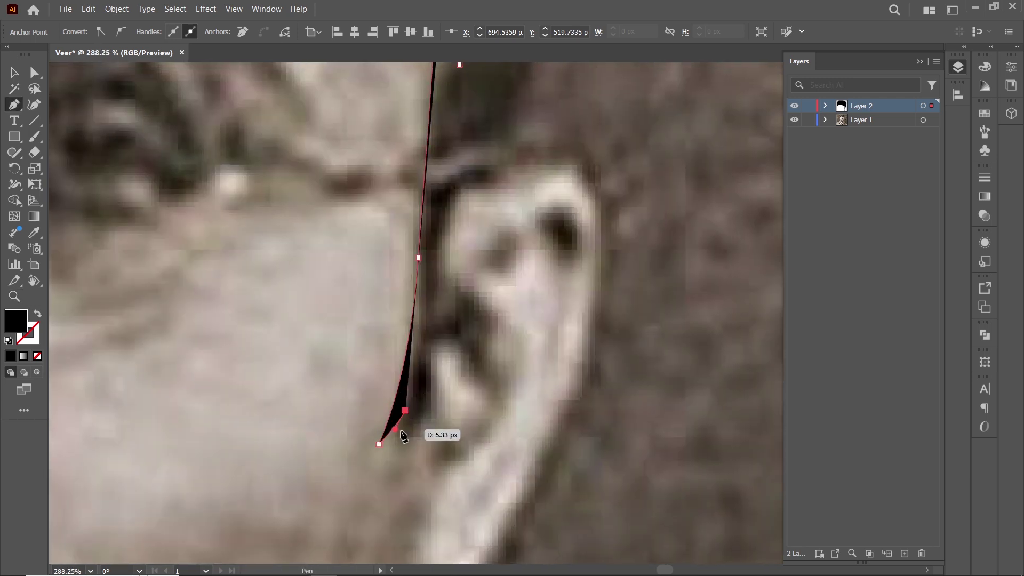
left_click_drag(432, 424, 445, 404)
scroll(445, 404, "down", 3)
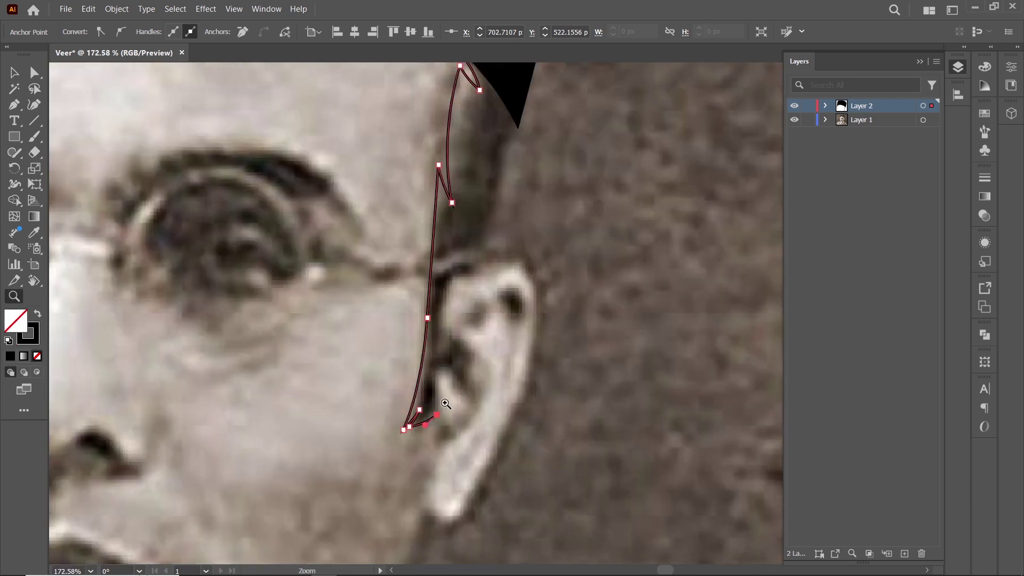
left_click(487, 268)
left_click(521, 84)
left_click_drag(521, 84, 522, 420)
left_click(478, 376, "ctrl")
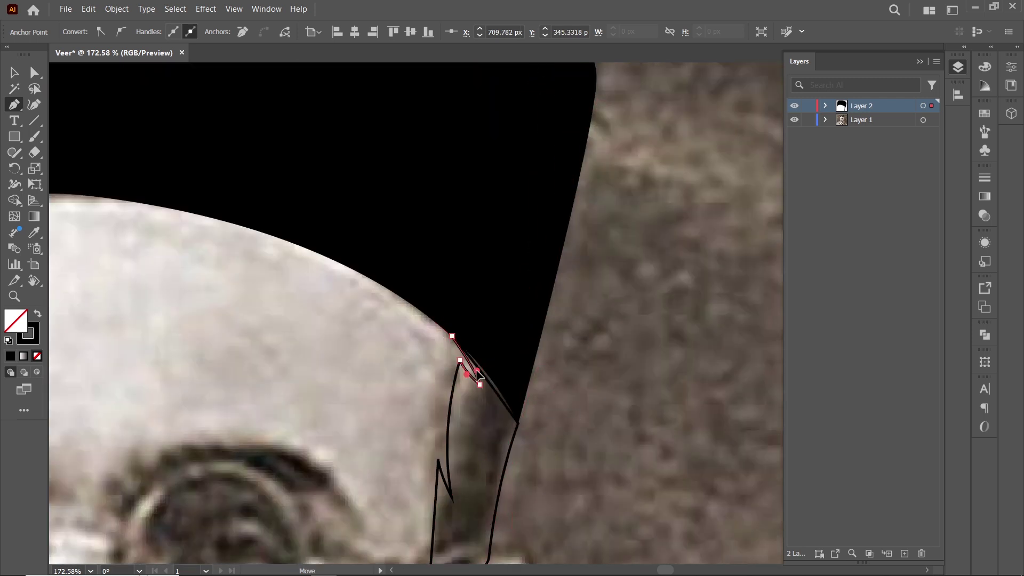
scroll(536, 362, "down", 3)
scroll(411, 228, "up", 3)
Draw the left temple hair strip and move its bottom point into place
left_click(412, 228)
left_click_drag(394, 285, 394, 311)
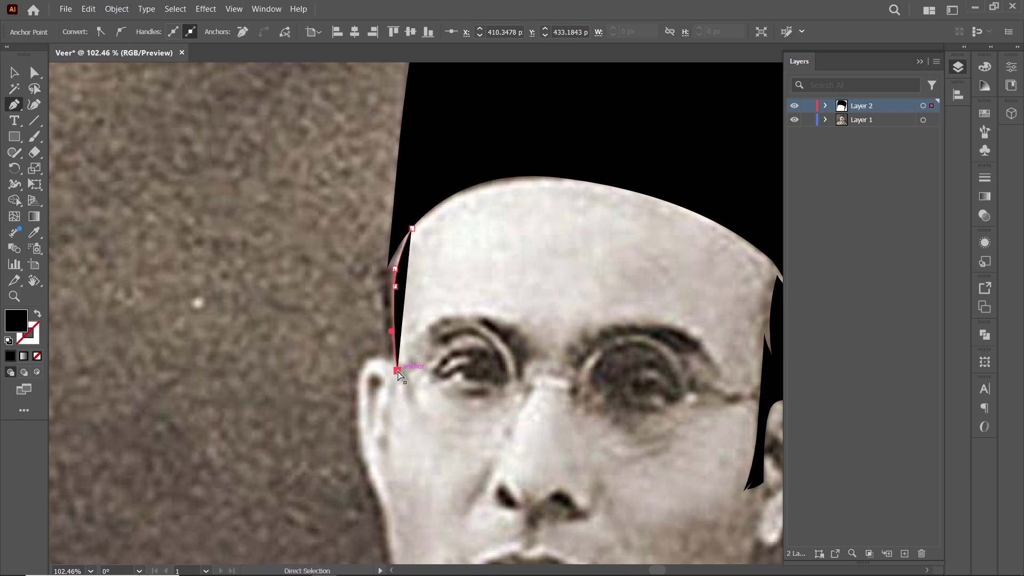
left_click_drag(389, 361, 388, 356)
left_click_drag(412, 228, 415, 238)
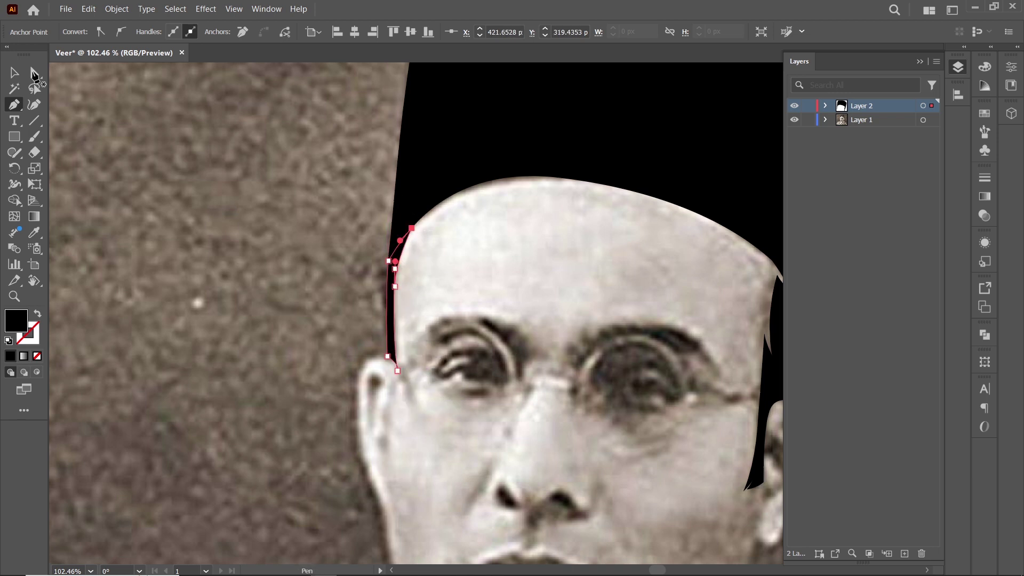
scroll(411, 100, "up", 5)
scroll(366, 160, "down", 2)
key("Escape")
key("z")
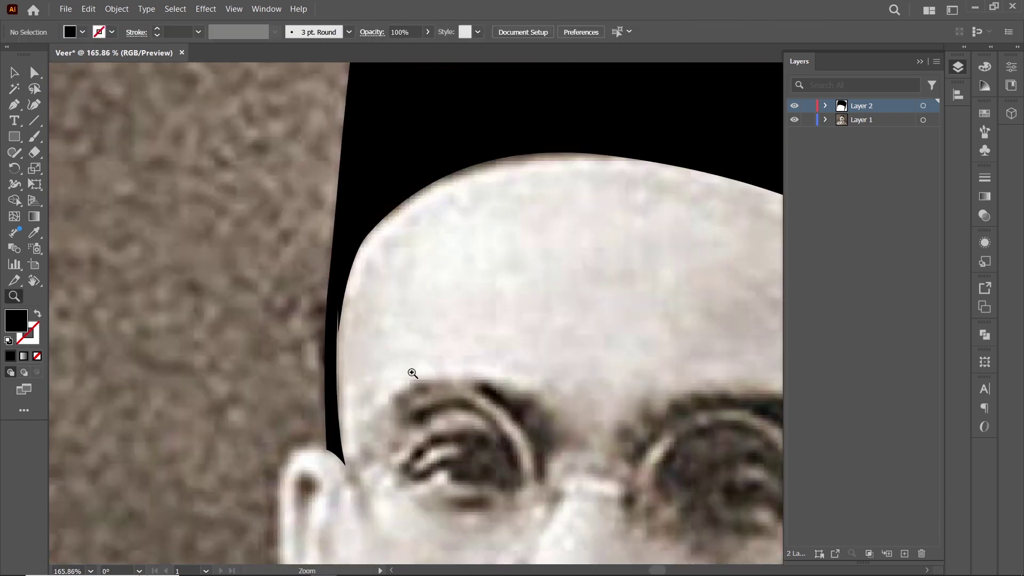
scroll(412, 373, "up", 2)
key("a")
left_click_drag(297, 473, 273, 454)
Zoom out to the whole face and begin tracing the eyebrow's top edge
key("ctrl+0")
key("p")
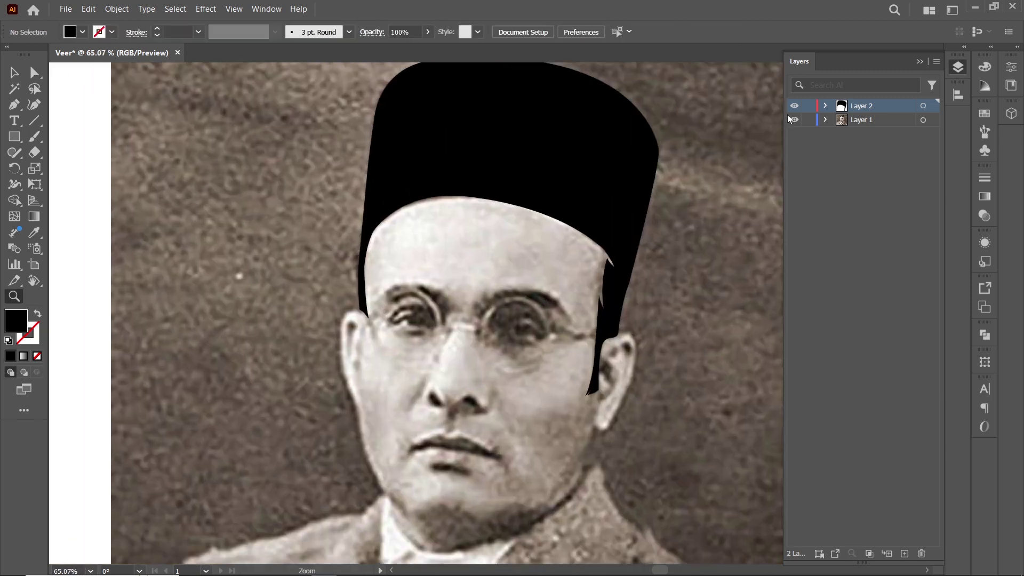
scroll(431, 225, "up", 3)
left_click(431, 225)
left_click_drag(572, 273, 640, 350)
Close the eyebrow outline, refine its inner end and underside, and fill it solid black
left_click_drag(576, 274, 580, 273)
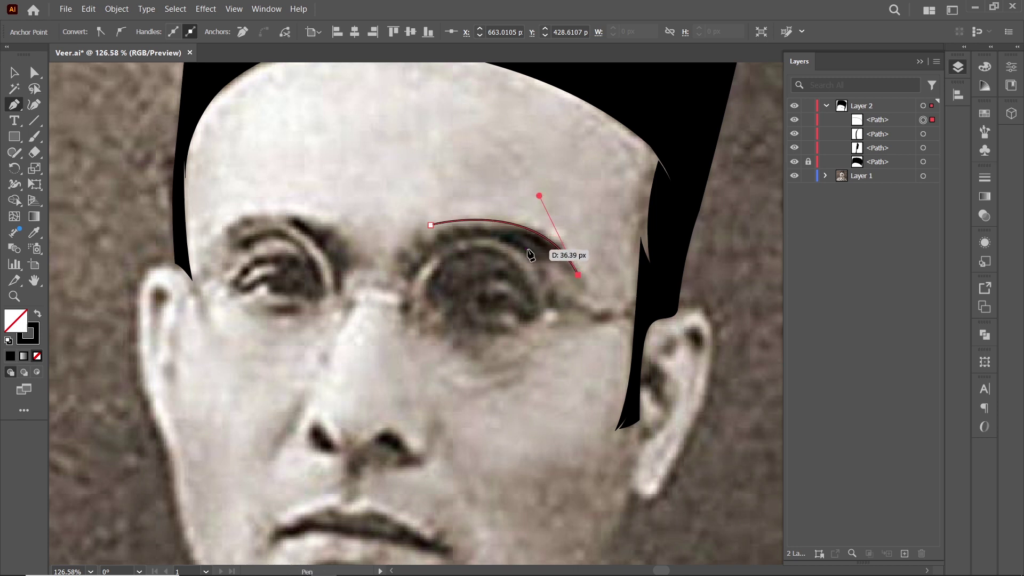
left_click_drag(429, 260, 422, 267)
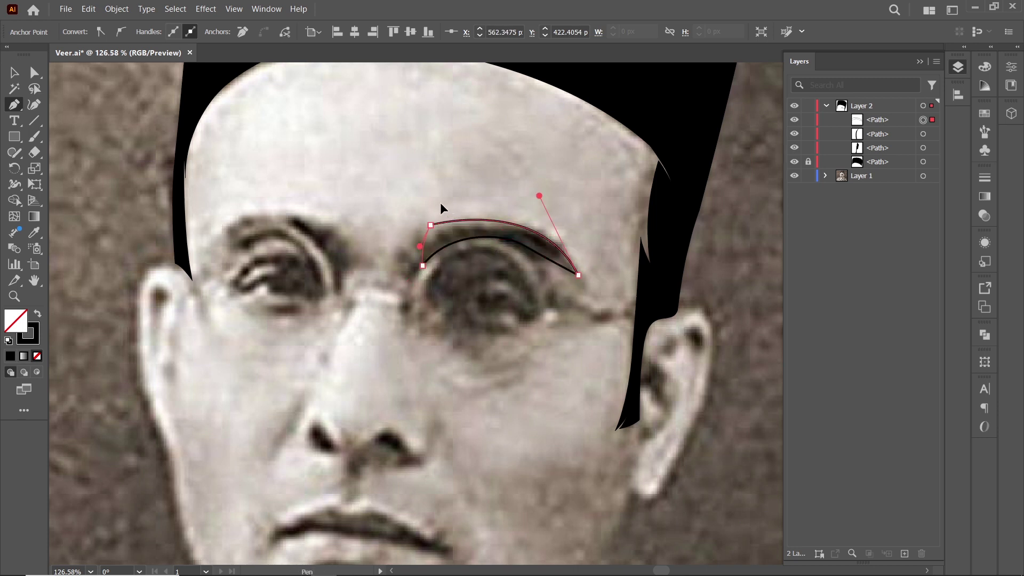
left_click(430, 225)
scroll(568, 258, "up", 3)
key("a")
left_click_drag(322, 263, 326, 248)
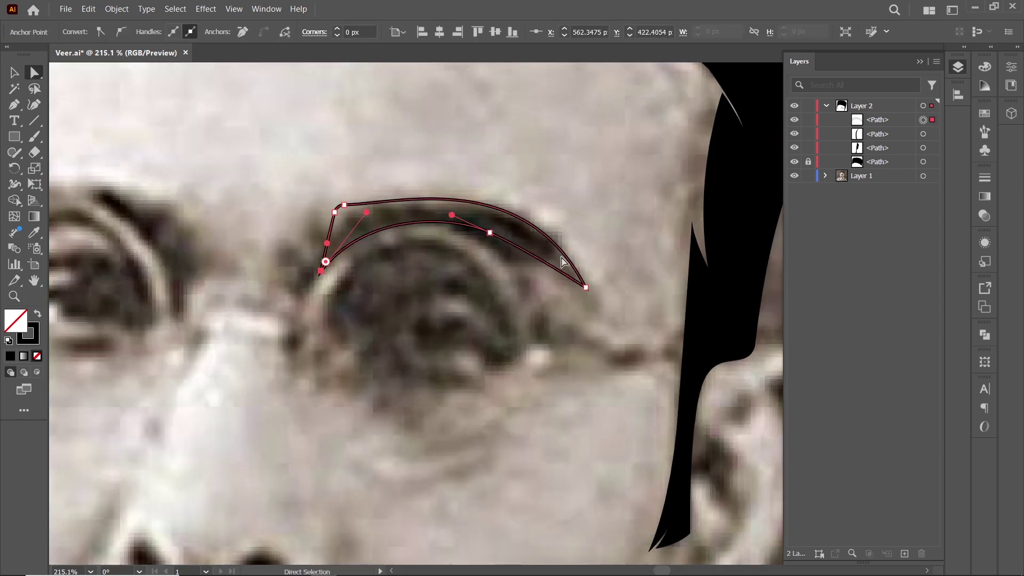
left_click(598, 219)
left_click(581, 281)
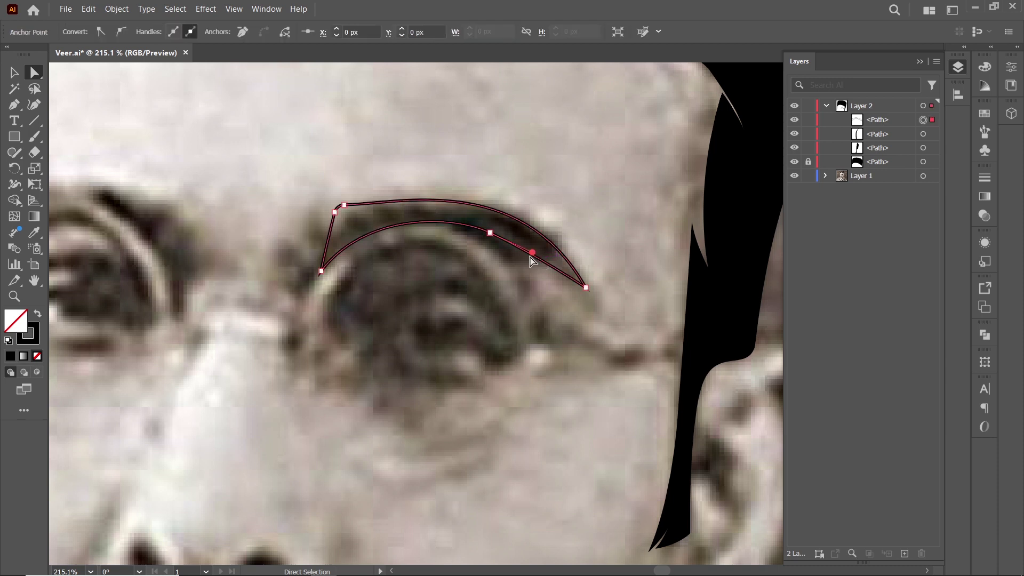
key("shift+x")
Zoom in on the eyebrow's inner end and draw two black hair strands there
left_click(545, 299)
key("z")
left_click_drag(571, 287, 603, 281)
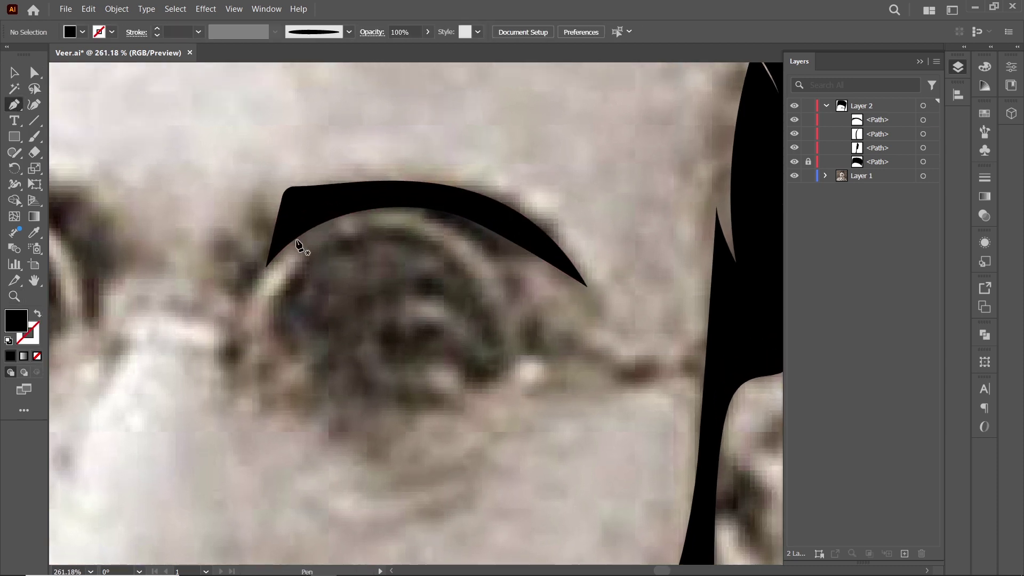
left_click(318, 226)
left_click(267, 256)
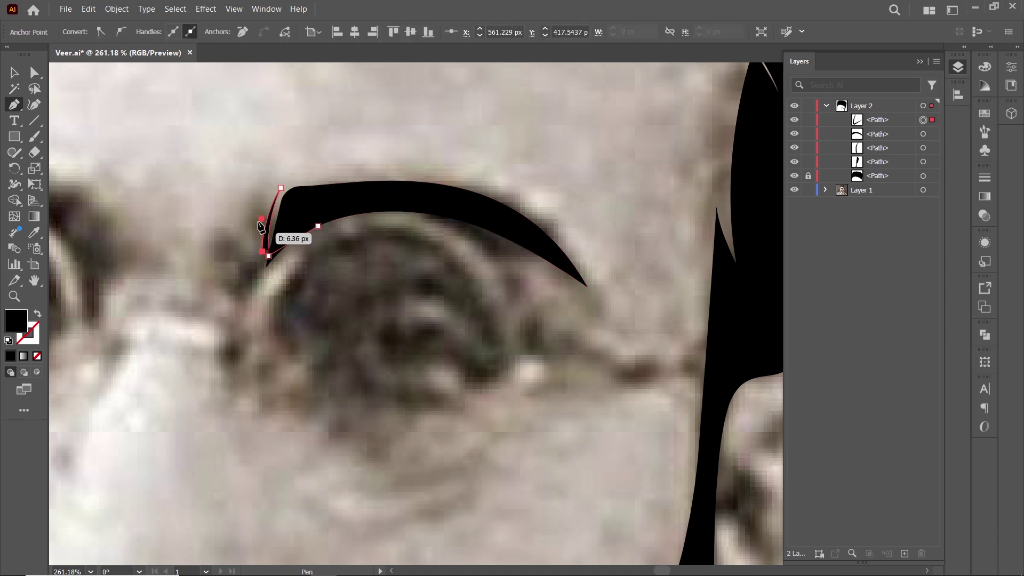
scroll(286, 180, "up", 3)
left_click_drag(397, 333, 406, 408)
left_click(427, 217)
left_click(409, 234)
left_click_drag(398, 361, 407, 377)
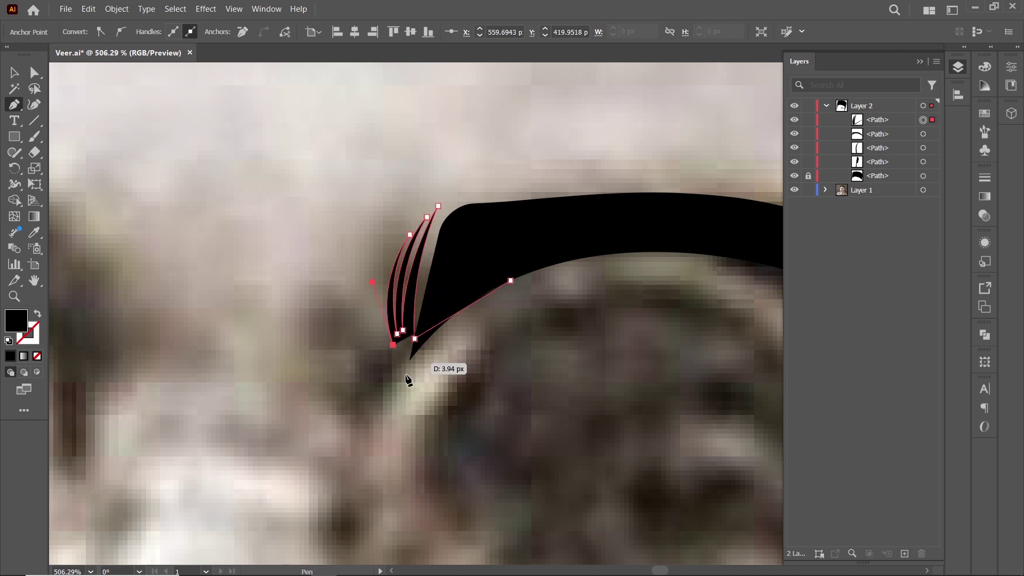
left_click(364, 296)
key("shift+x")
Draw a third black strand below the others and check its anchor points
left_click(369, 427)
left_click(415, 338)
left_click_drag(429, 342, 447, 329)
left_click_drag(510, 281, 528, 273)
key("shift+x")
key("a")
scroll(462, 309, "up", 2)
left_click(387, 260)
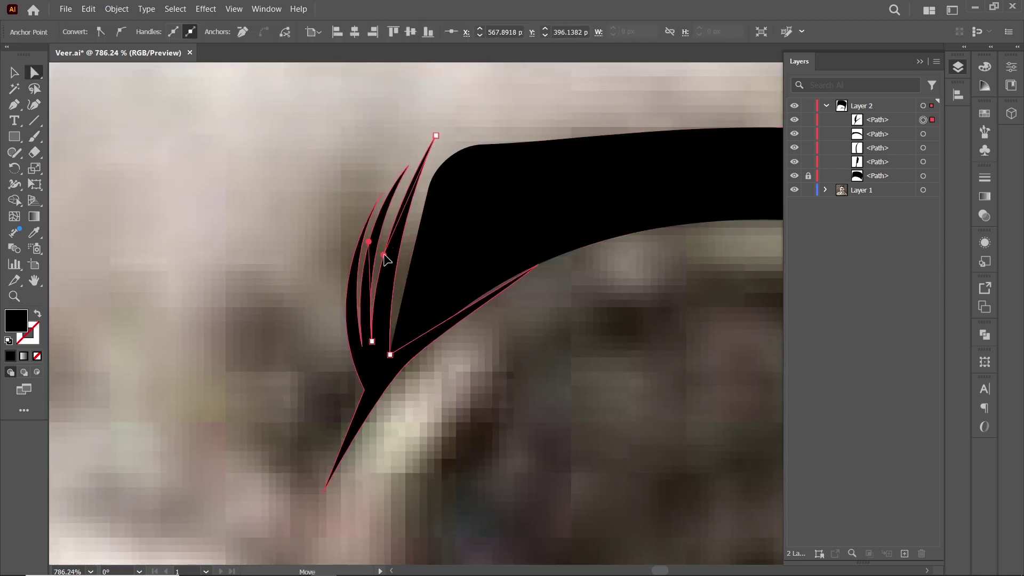
key("p")
scroll(314, 287, "down", 1)
Draw a longer curved strand below the eyebrow's end
left_click(370, 217)
left_click_drag(432, 330, 457, 374)
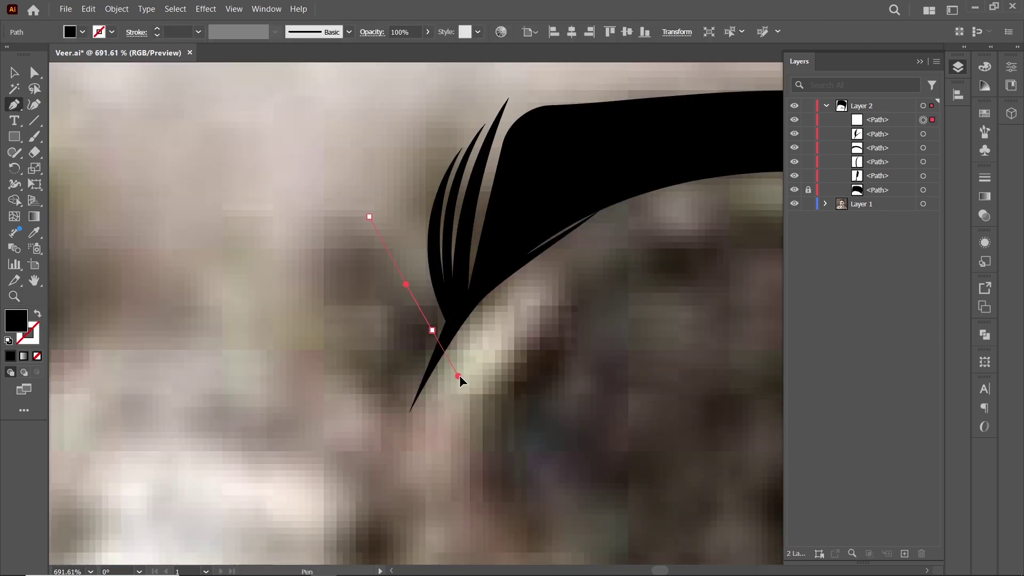
left_click_drag(400, 453, 398, 469)
left_click(396, 388)
left_click(400, 406)
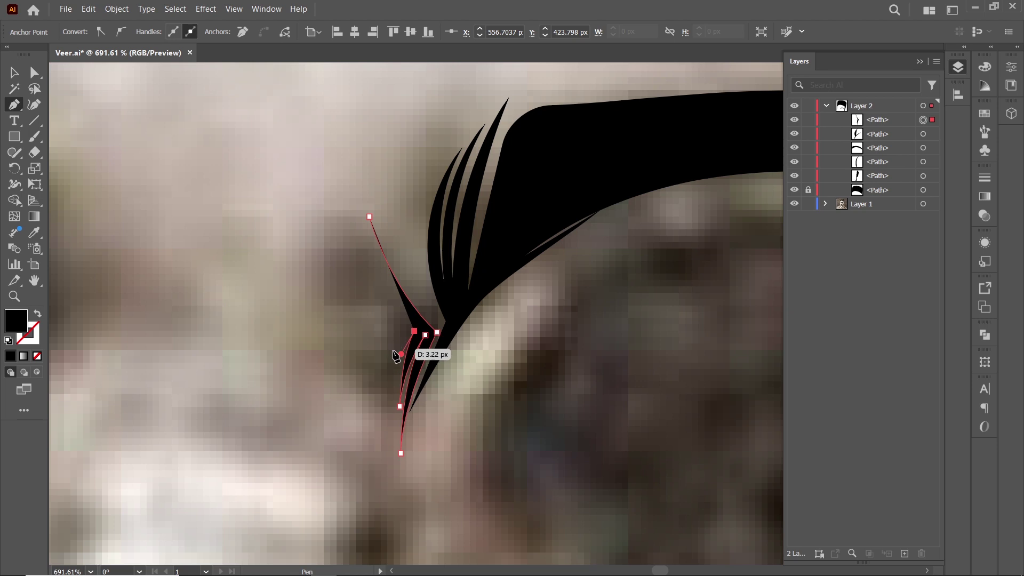
left_click_drag(415, 331, 403, 337)
left_click_drag(332, 285, 347, 298)
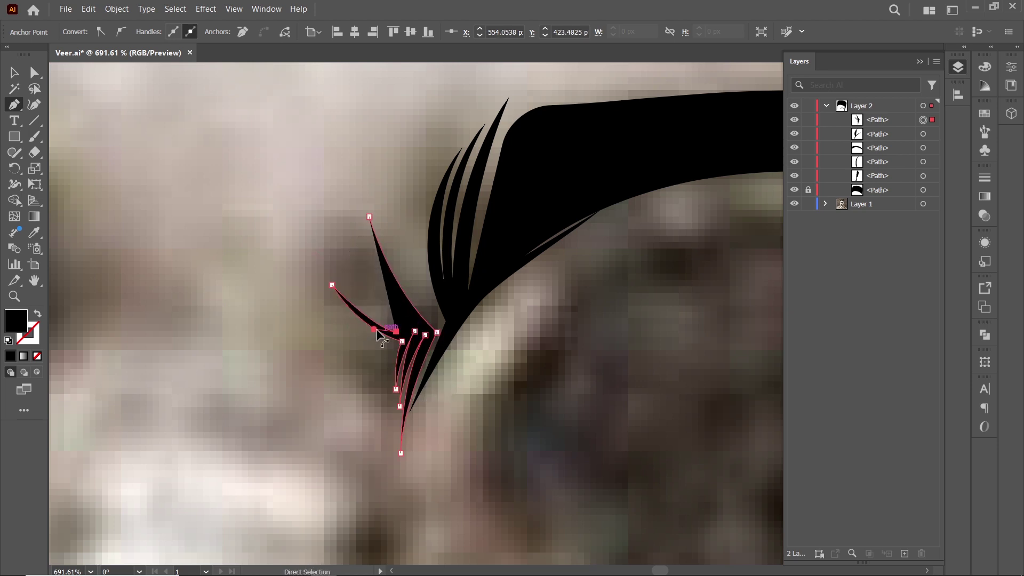
Add a thin curved outer strand off to the left and select it for refinement
left_click_drag(324, 258, 343, 308)
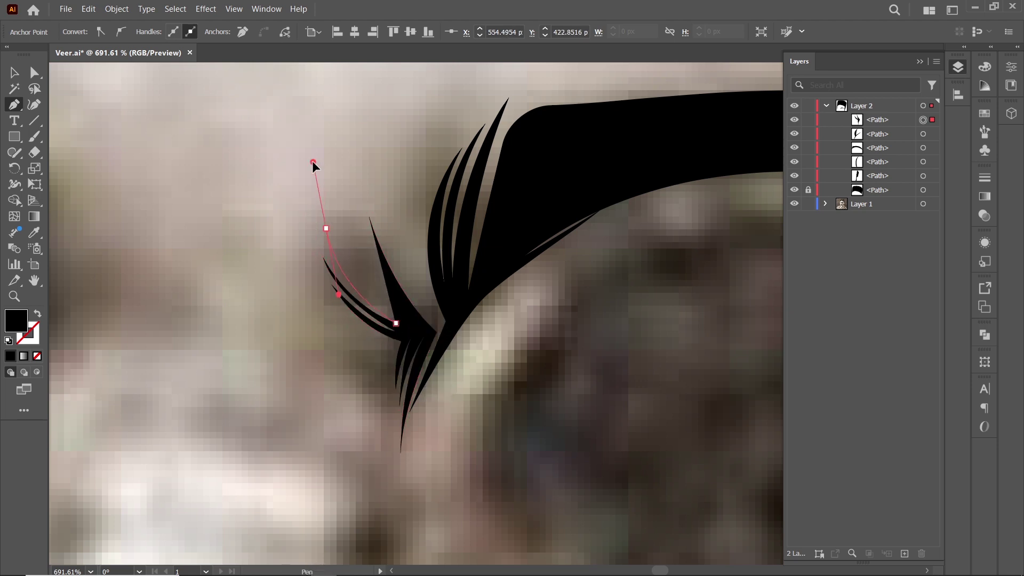
left_click(326, 228)
mouse_move(369, 217)
left_mouse_down()
mouse_move(385, 296)
mouse_move(410, 306)
left_mouse_up()
left_click(389, 325, "ctrl")
scroll(389, 325, "up", 3)
left_click(422, 341, "ctrl")
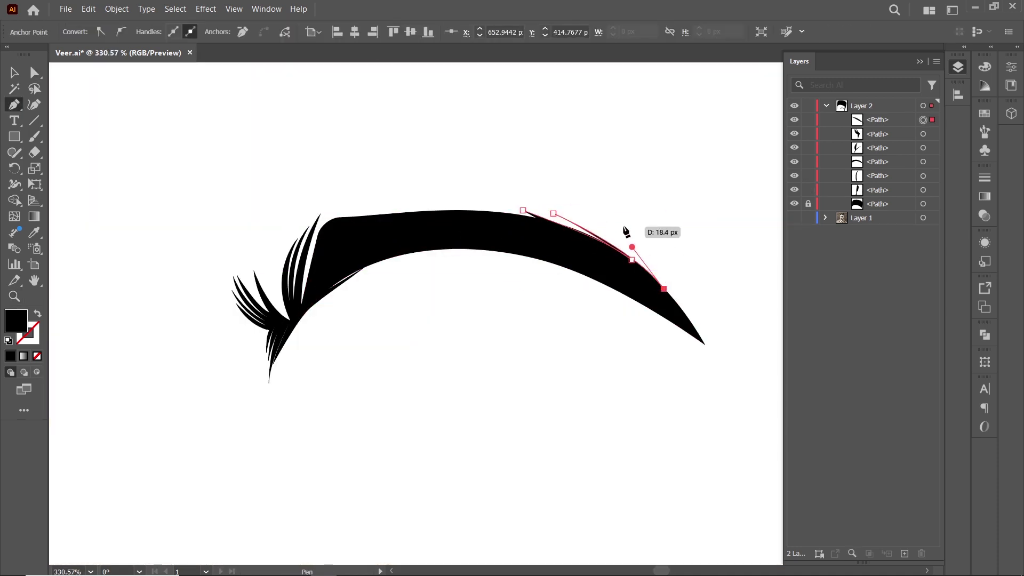
Draw a thin closed hair spike along the eyebrow tail
left_click_drag(627, 231, 621, 224)
scroll(648, 265, "up", 3)
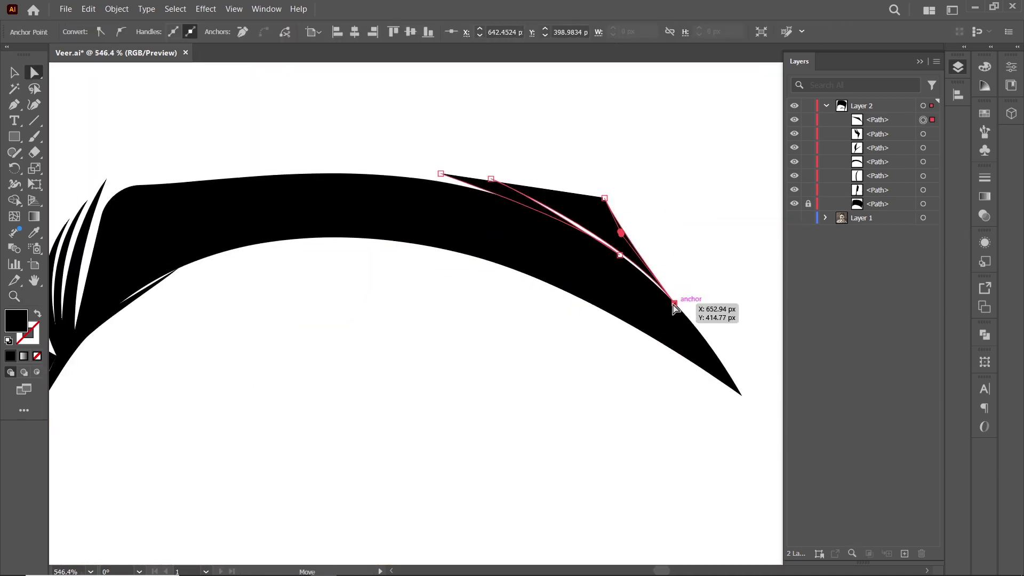
left_click(604, 199)
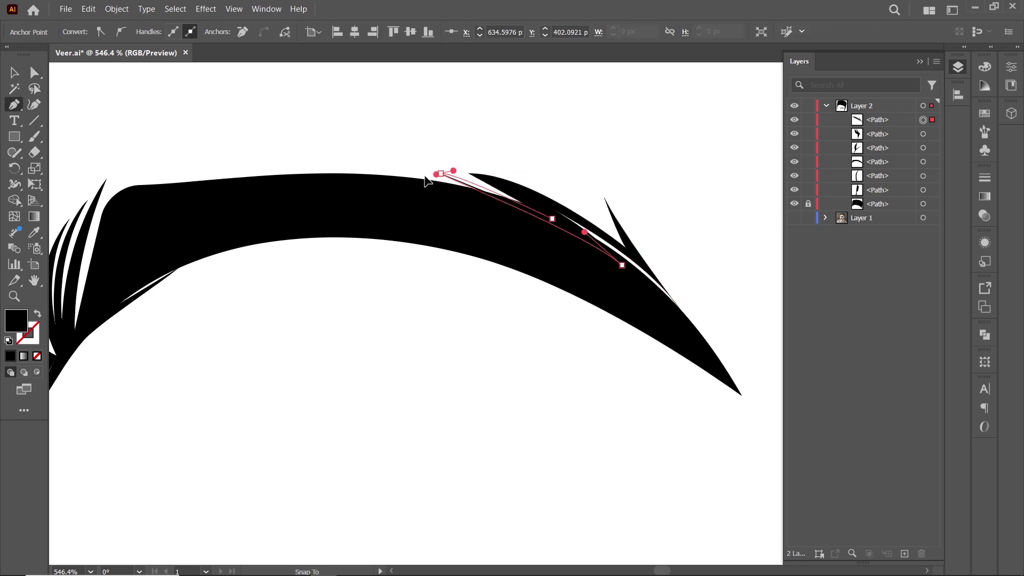
scroll(639, 281, "down", 1)
left_click(530, 165)
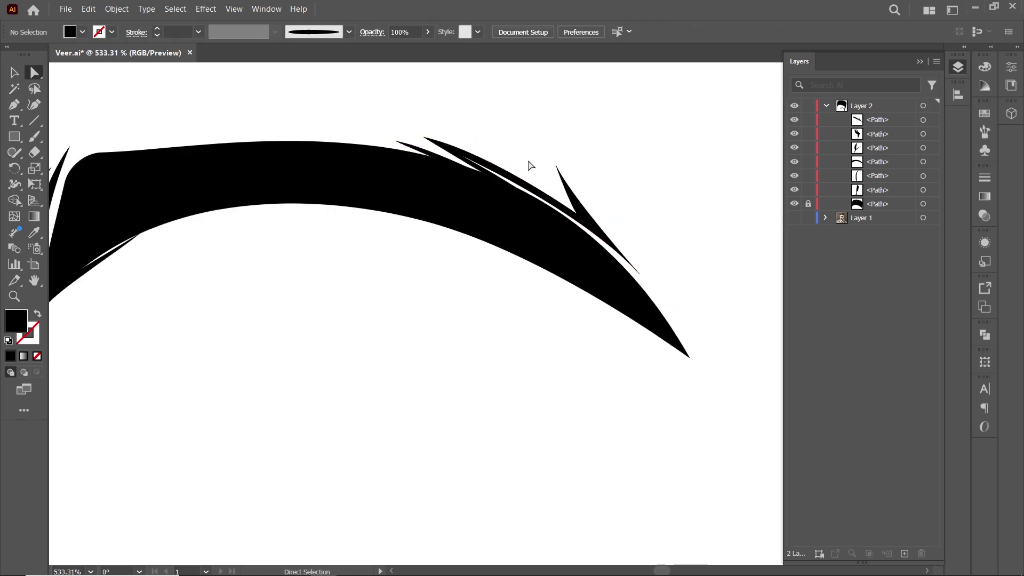
scroll(437, 137, "down", 2)
Show the photo layer again and add another thin spike at the eyebrow tip
left_click(794, 217)
scroll(567, 222, "up", 3)
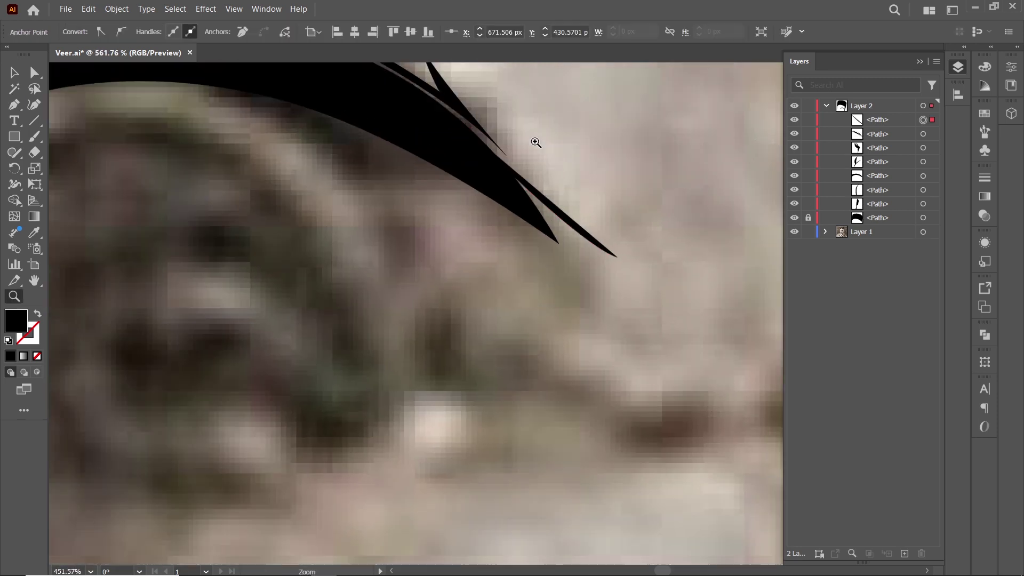
left_click_drag(609, 260, 649, 286)
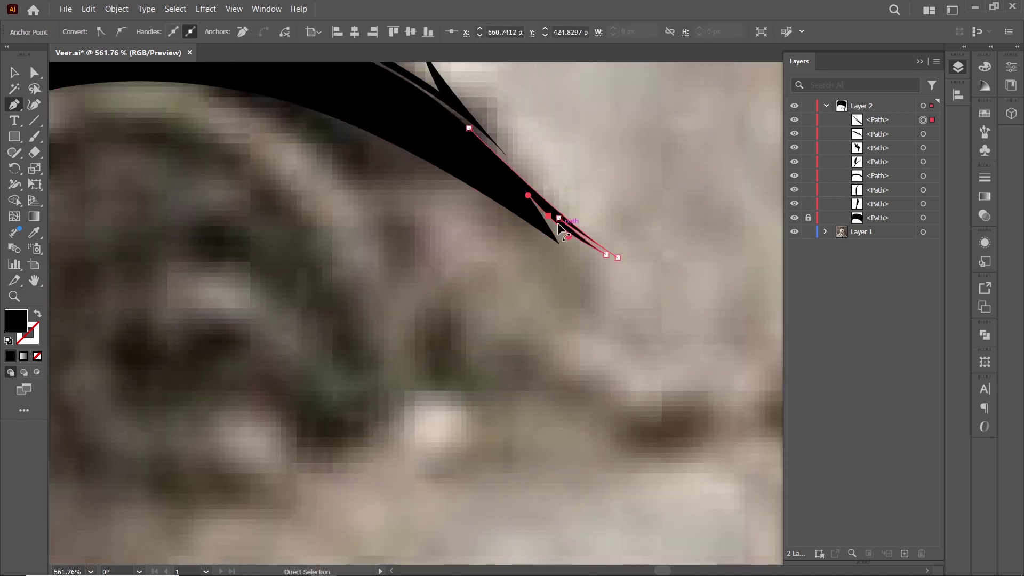
left_click(657, 268, "ctrl")
scroll(624, 269, "up", 1)
left_click(625, 269, "ctrl")
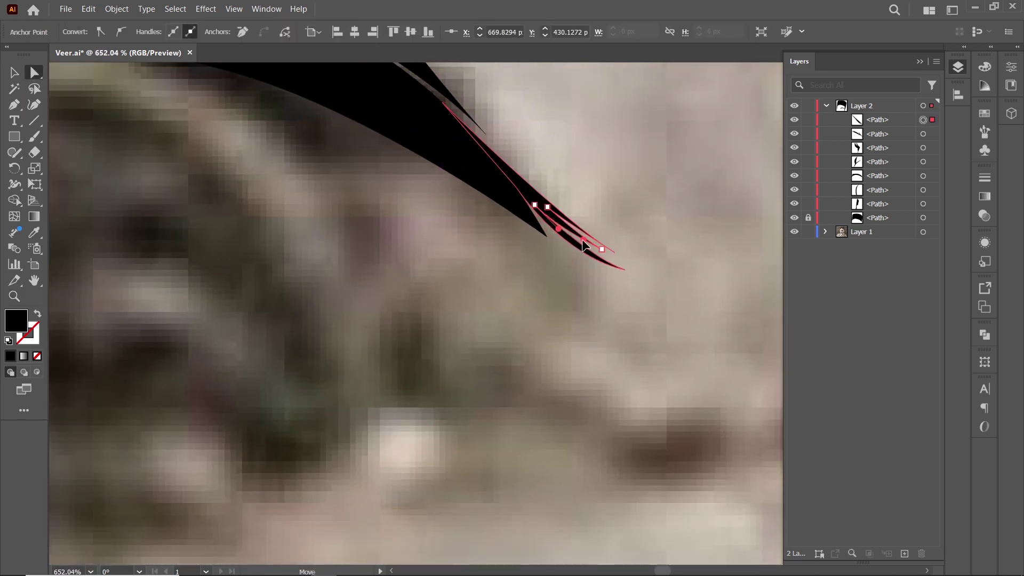
left_click(622, 273, "ctrl")
scroll(621, 273, "down", 5)
Group the previous eyebrow pieces and begin the Pen outline of the left eyebrow
key("ctrl+g")
scroll(374, 213, "down", 3)
key("p")
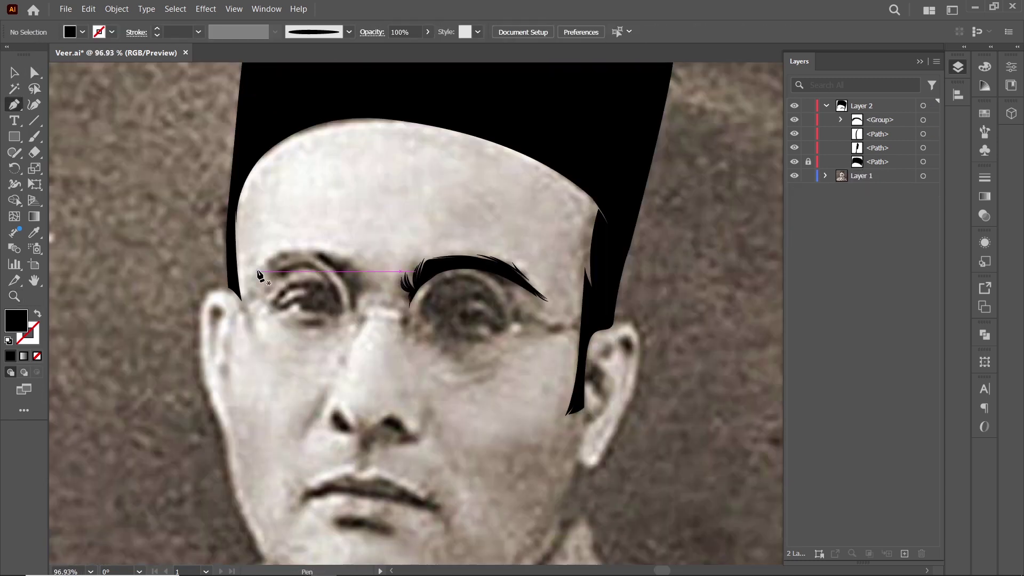
left_click(252, 276)
left_click(296, 255)
mouse_move(320, 252)
left_mouse_down()
mouse_move(366, 262)
mouse_move(366, 318)
left_mouse_up()
Shape the left eyebrow outline's outer end and top curve to match the photo
key("shift+x")
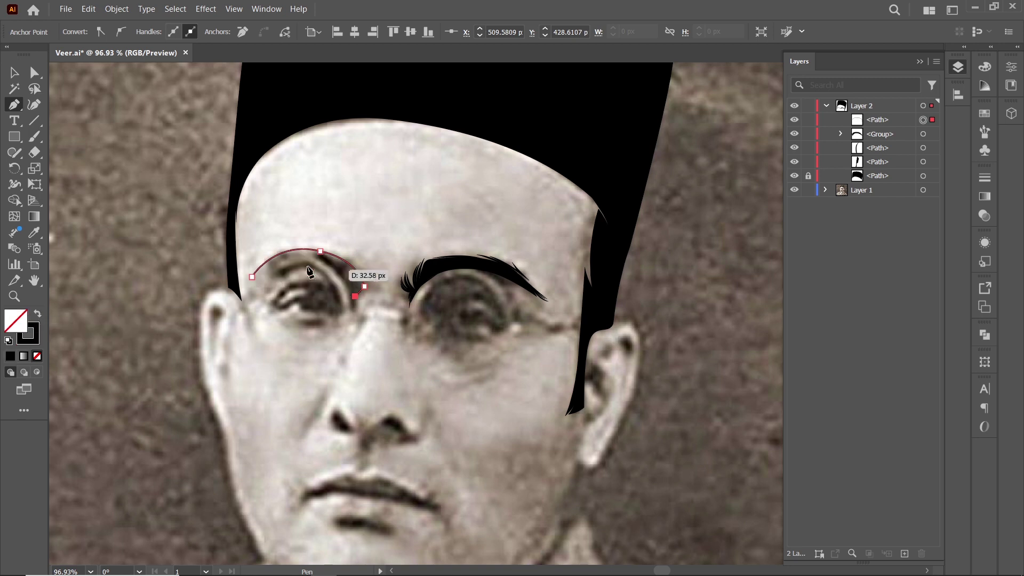
left_click_drag(355, 282, 350, 252)
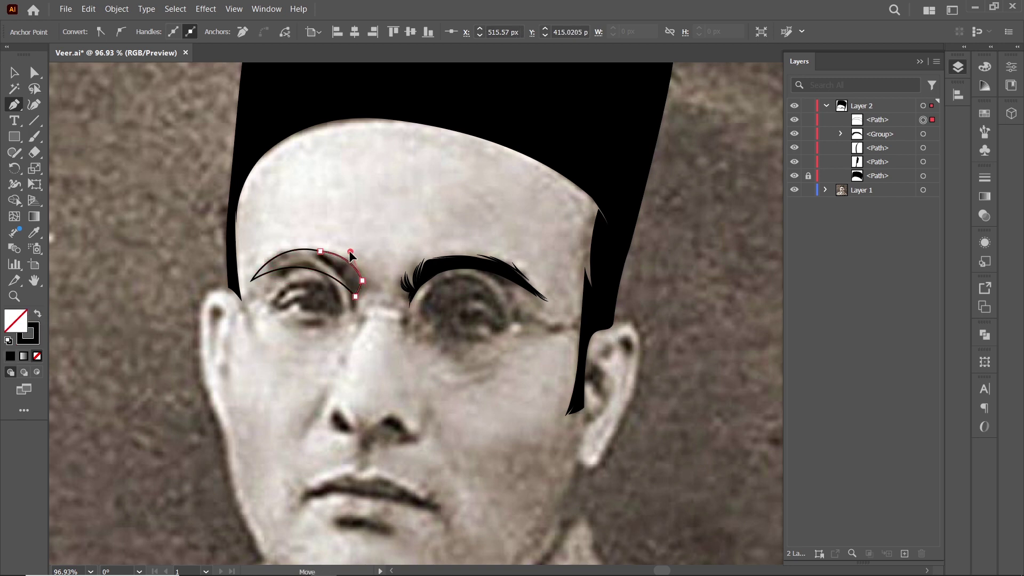
left_click(390, 279)
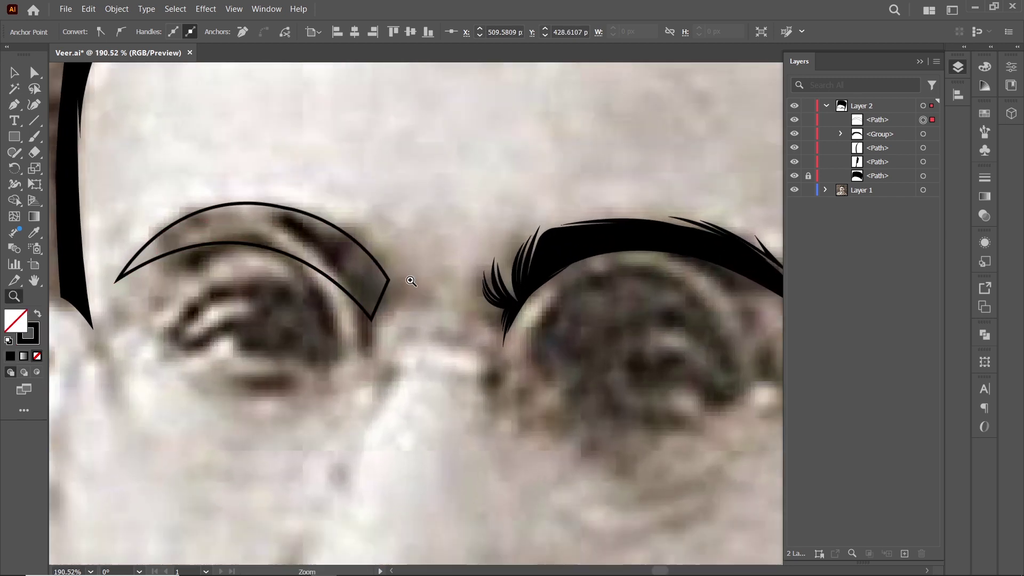
left_click_drag(407, 281, 377, 280)
left_click_drag(435, 189, 435, 191)
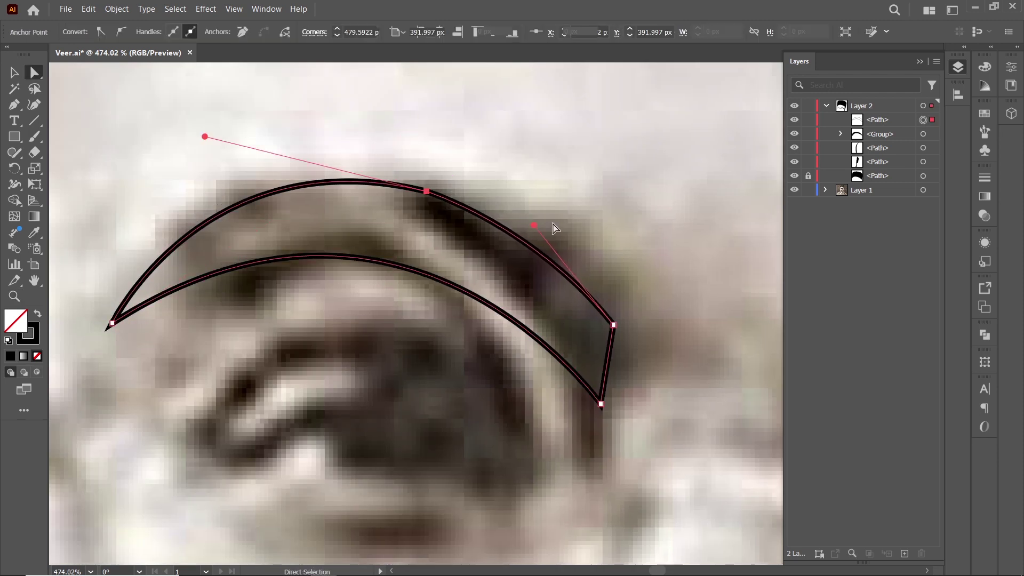
key("ctrl+shift+a")
key("p")
scroll(160, 224, "up", 2, "alt")
Draw a curved hair strand rising from the top edge of the left eyebrow
left_click(117, 278)
left_click_drag(254, 193, 308, 180)
left_click(340, 145)
mouse_move(350, 136)
left_mouse_down()
mouse_move(370, 199)
mouse_move(342, 206)
left_mouse_up()
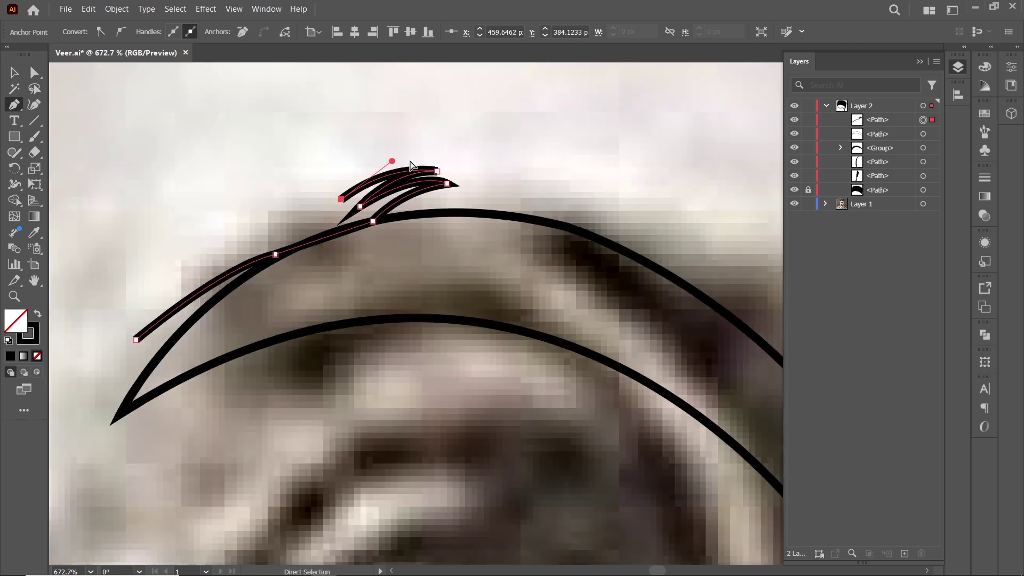
scroll(410, 165, "up", 3)
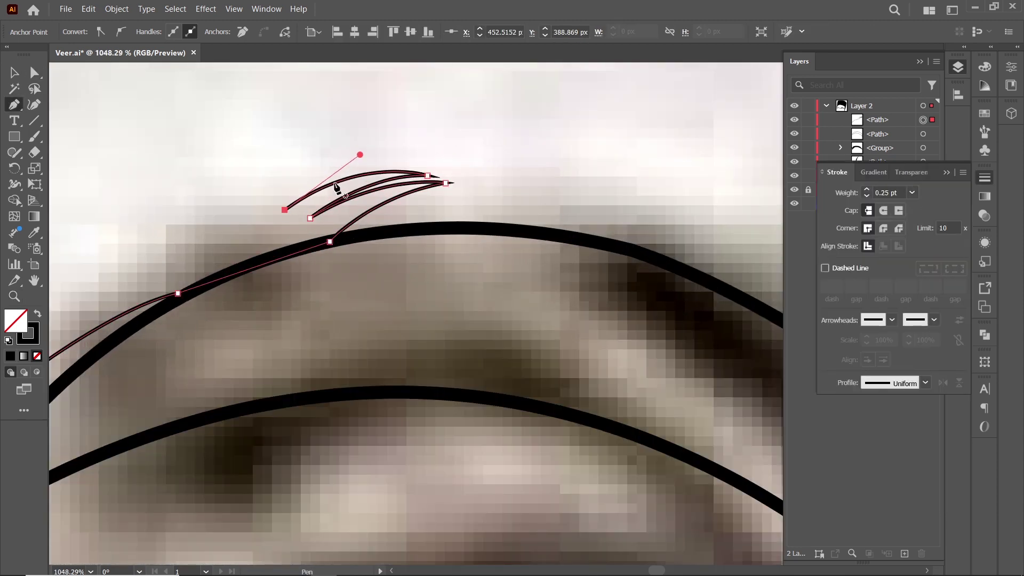
Add more hair strands along the brow top to its inner end, filled solid black
left_click_drag(103, 297, 277, 305)
left_click_drag(446, 176, 473, 165)
left_click(364, 236)
left_click_drag(284, 271, 388, 190)
left_click(388, 185)
left_click_drag(231, 244, 308, 172)
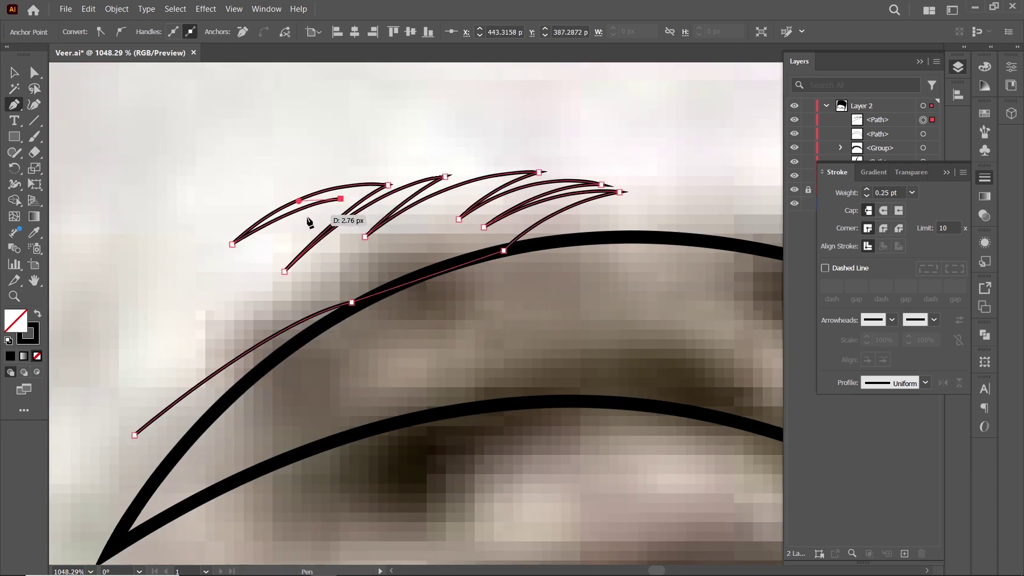
left_click_drag(232, 293, 167, 353)
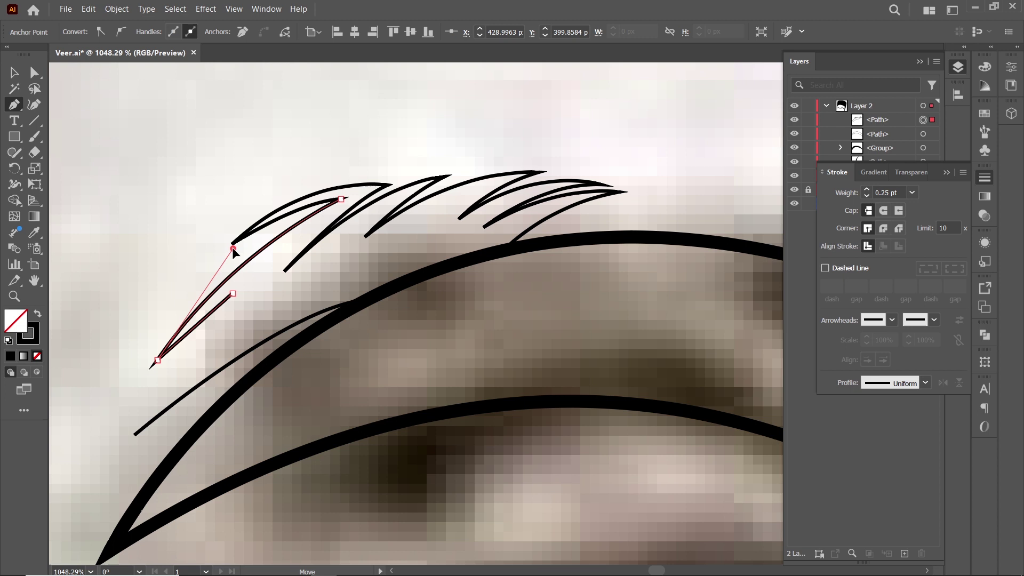
key("shift+x")
key("a")
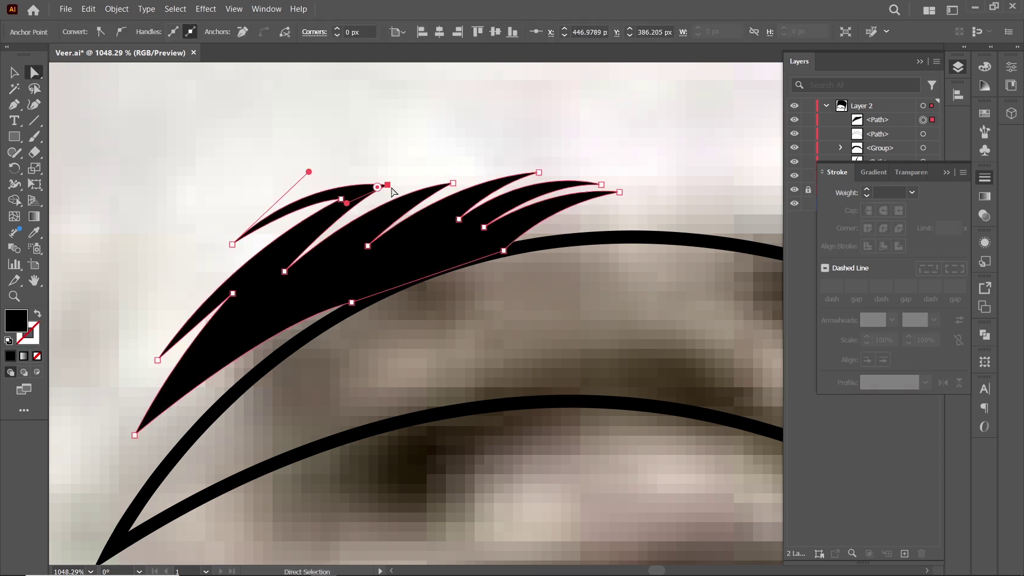
scroll(208, 320, "down", 5)
Draw a feathered hair strand at the left eyebrow's outer tail
key("p")
left_click(602, 270)
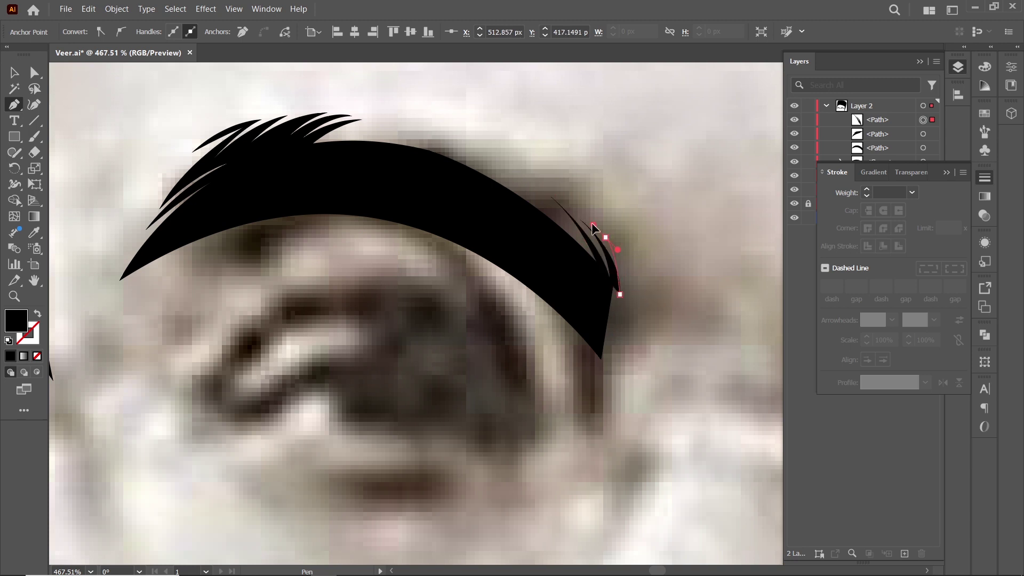
left_click_drag(639, 366, 558, 224)
left_click(543, 259)
left_click_drag(552, 338, 574, 385)
left_click(583, 169)
Add more curved strands beside the eyebrow tail
left_click_drag(563, 344, 590, 332)
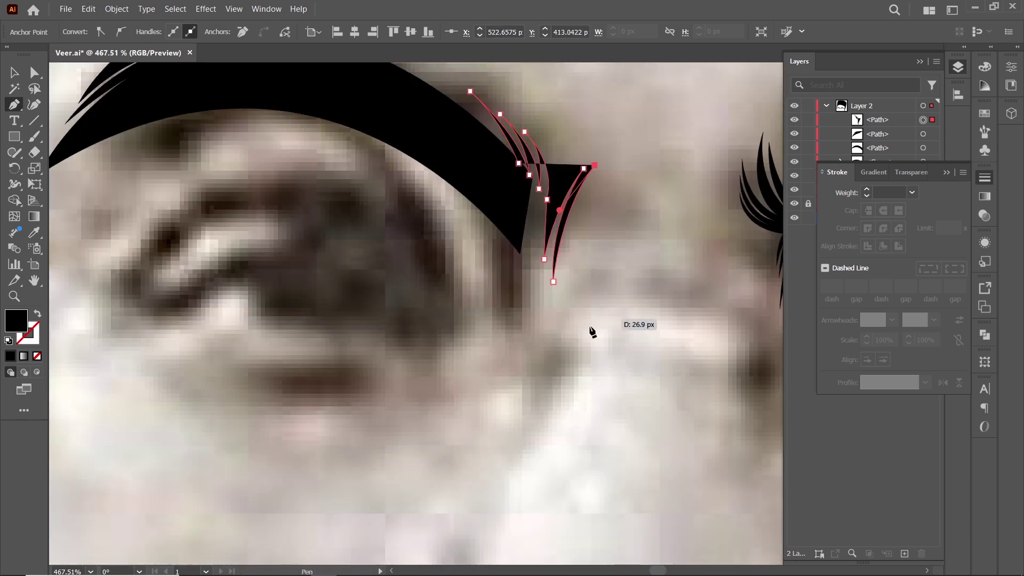
left_click_drag(543, 281, 525, 262)
left_click_drag(539, 420, 542, 320)
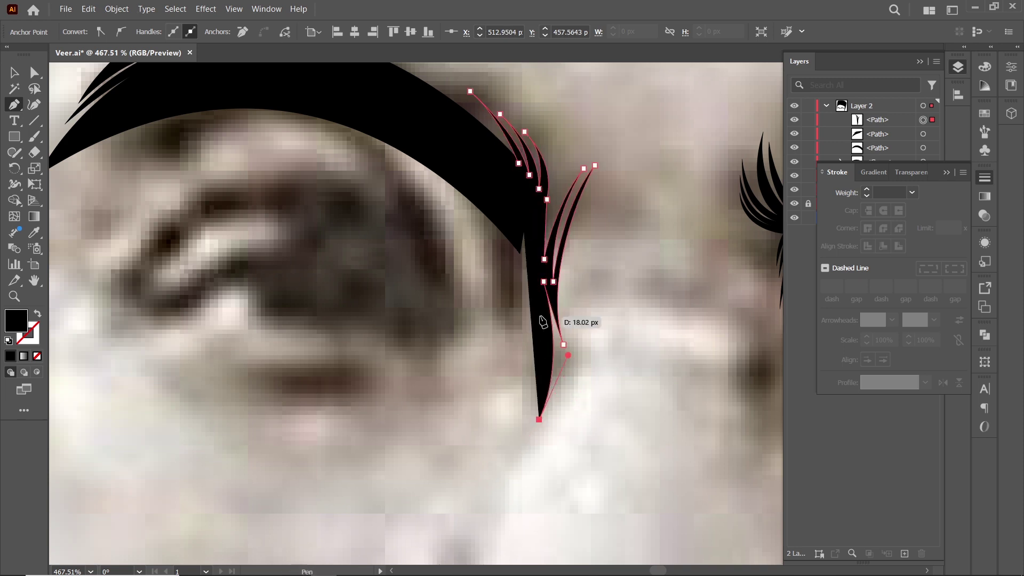
left_click(563, 344)
left_click(532, 298)
left_click(465, 220)
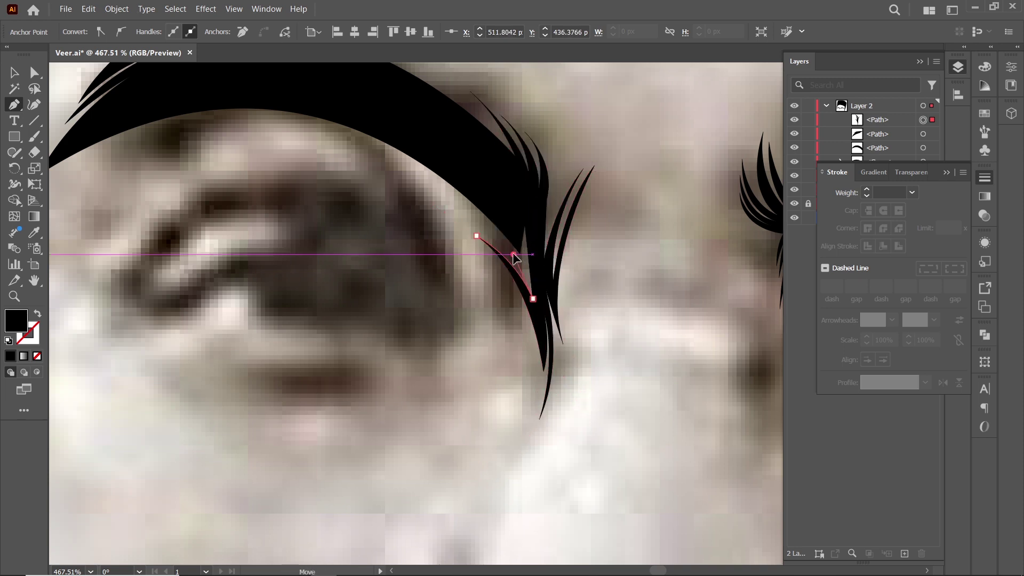
mouse_move(539, 297)
left_mouse_down()
mouse_move(517, 244)
mouse_move(527, 263)
left_mouse_up()
Make the tail strands solid black and zoom in on the eyebrow's arch
left_click(37, 314)
left_click(37, 313)
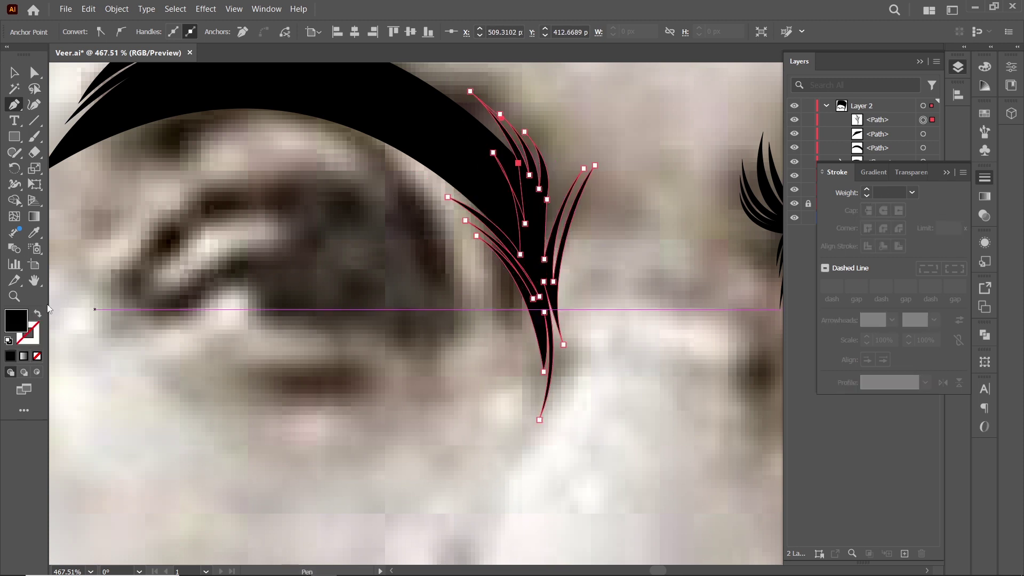
key("ctrl+shift+a")
key("z")
left_click_drag(640, 286, 572, 283)
left_click_drag(560, 207, 531, 209)
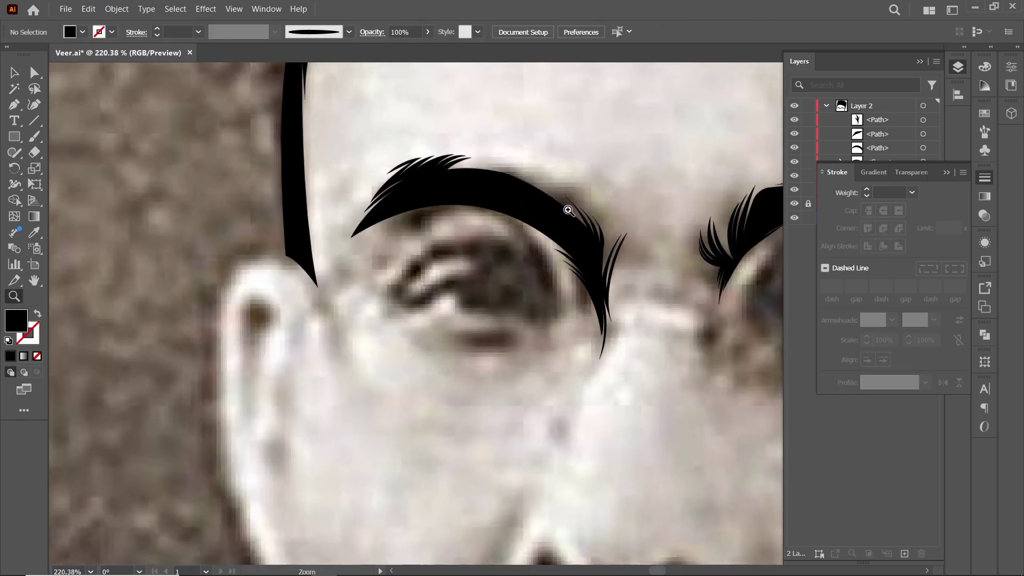
Draw a strand along the eyebrow's lower edge and shape its curve
left_click(478, 221)
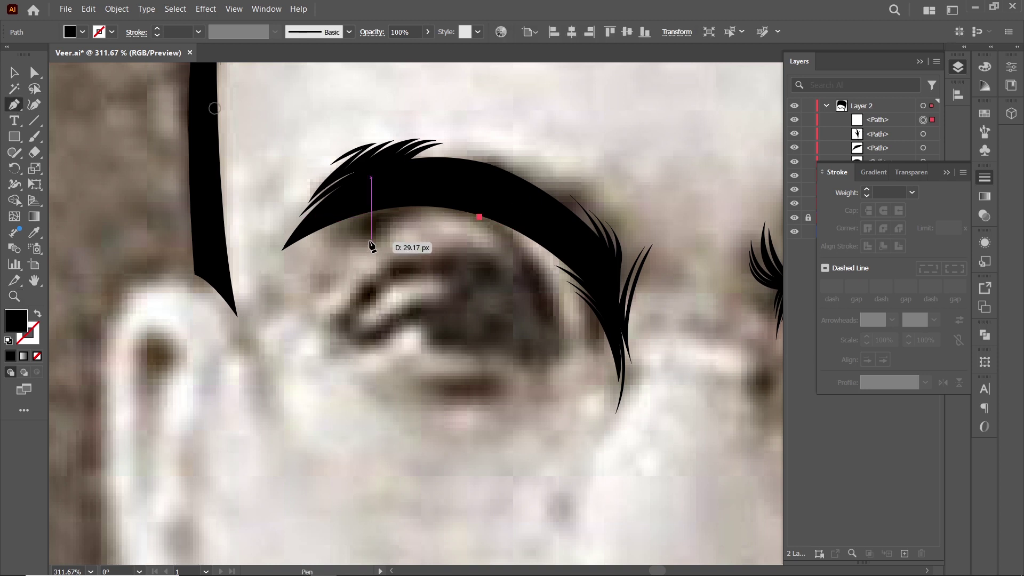
left_click_drag(446, 213, 365, 240)
scroll(419, 202, "up", 3)
left_click_drag(525, 175, 540, 177)
left_click_drag(315, 217, 435, 139)
key("p")
left_click_drag(313, 215, 342, 226)
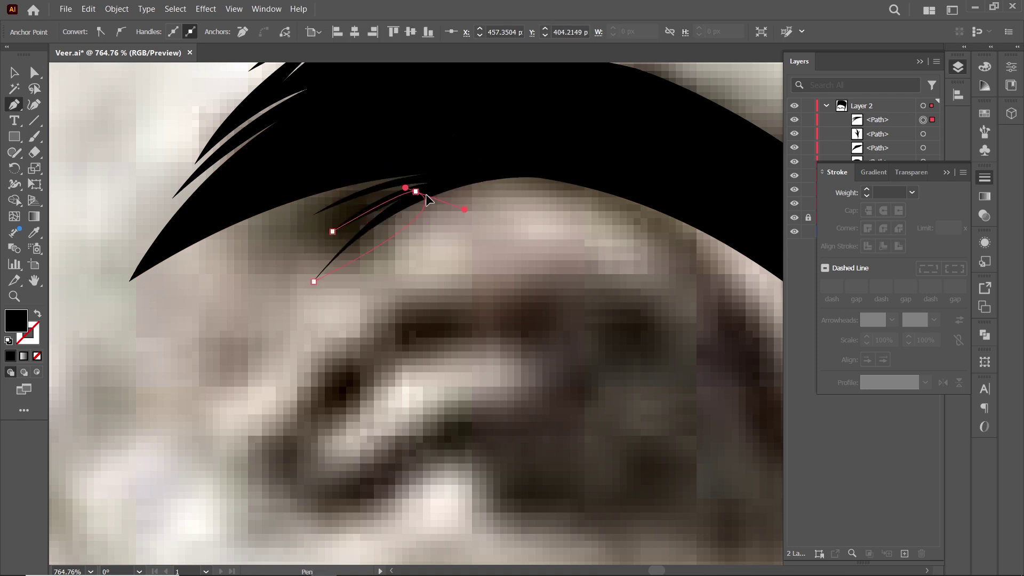
Adjust the points of the strand under the eyebrow with Direct Selection
scroll(443, 167, "down", 5)
scroll(486, 176, "up", 2)
left_click_drag(567, 213, 558, 224)
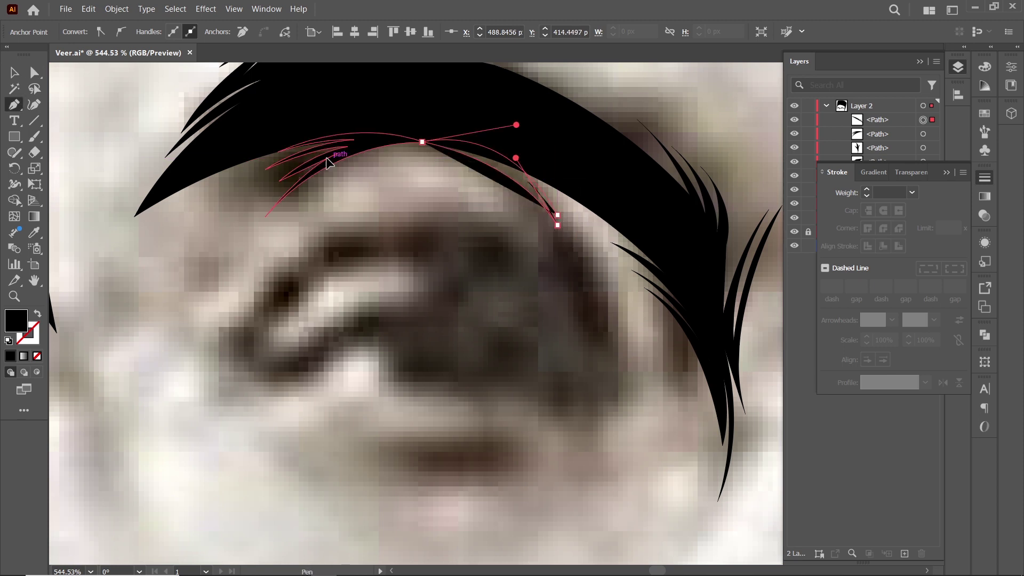
scroll(514, 155, "down", 2)
scroll(510, 229, "up", 4)
key("a")
left_click(456, 236)
mouse_move(456, 239)
left_mouse_down()
mouse_move(354, 277)
mouse_move(480, 229)
left_mouse_up()
key("ctrl+shift+a")
Reshape a strand at the eyebrow tail to finish the feathered edge
scroll(507, 279, "down", 3)
scroll(617, 290, "down", 3)
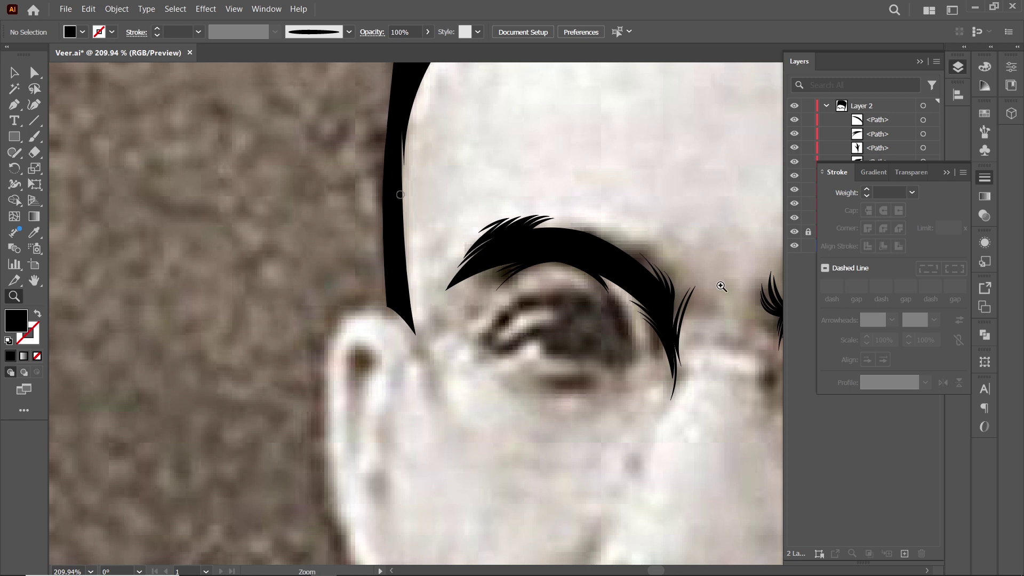
scroll(693, 272, "up", 3)
key("a")
scroll(693, 272, "up", 3)
left_click_drag(533, 144, 687, 272)
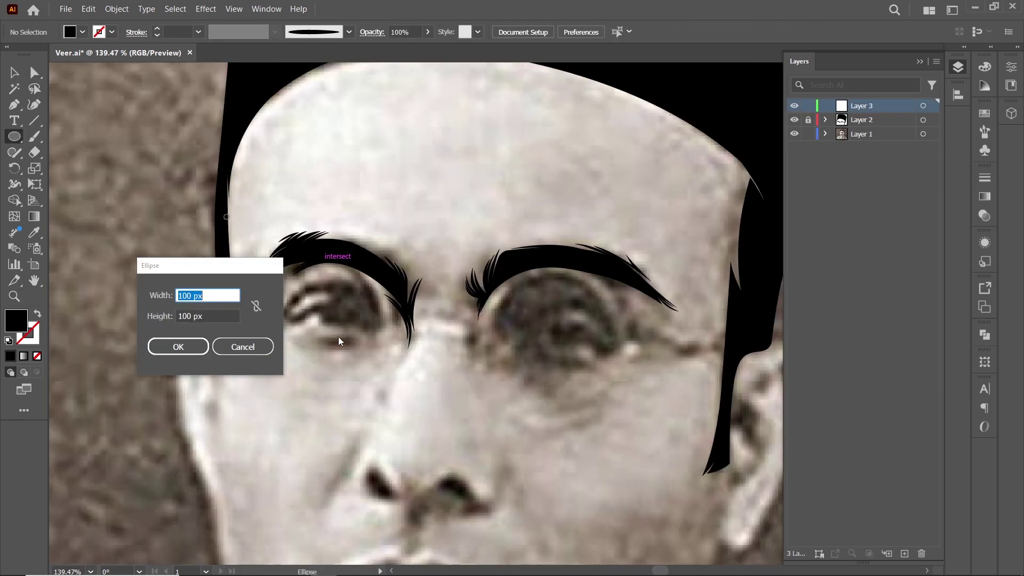
key("Escape")
Draw an unfilled ring with a 6 pt black stroke over the left eye
left_click_drag(478, 376, 349, 488)
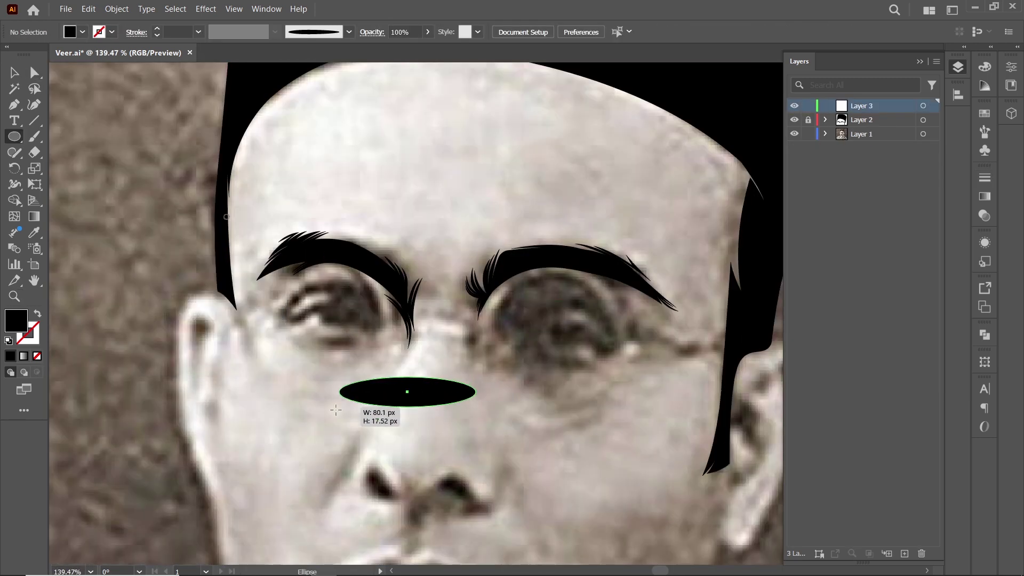
key("v")
mouse_move(432, 412)
left_mouse_down()
mouse_move(342, 288)
mouse_move(350, 292)
left_mouse_up()
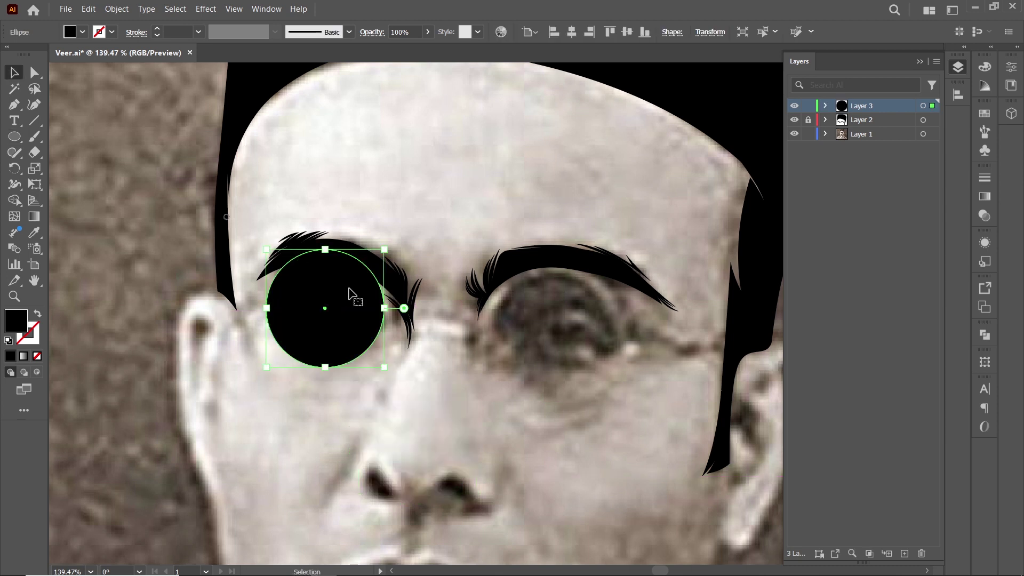
left_click(198, 32)
left_click(224, 148)
left_click(83, 32)
left_click(8, 53)
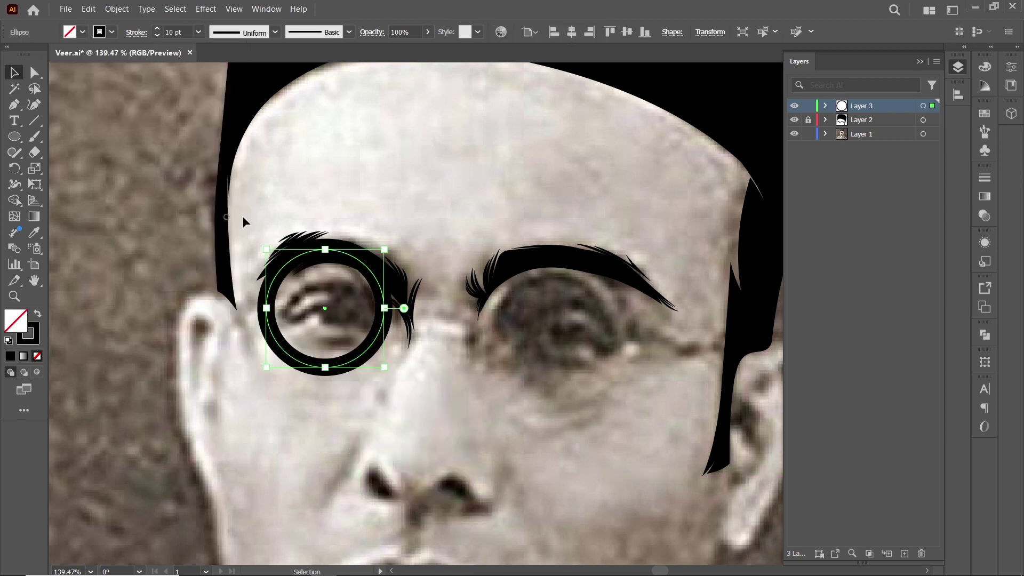
left_click(198, 32)
left_click(224, 166)
left_click_drag(352, 363, 356, 375)
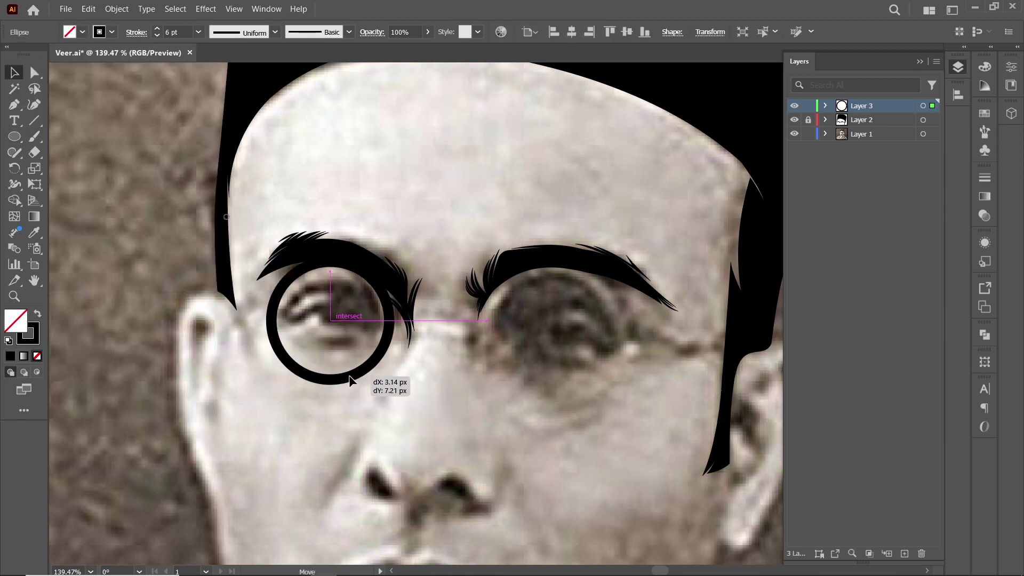
Make the ring's stroke light grey and Alt-drag a copy onto the right eye
left_click(438, 367)
left_click(385, 344)
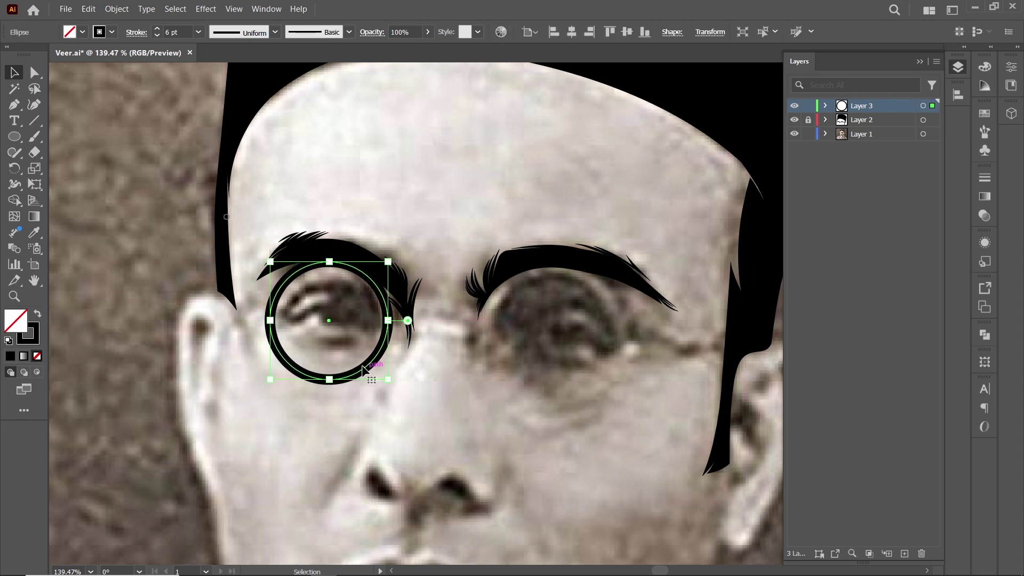
left_click(112, 32)
left_click(112, 109)
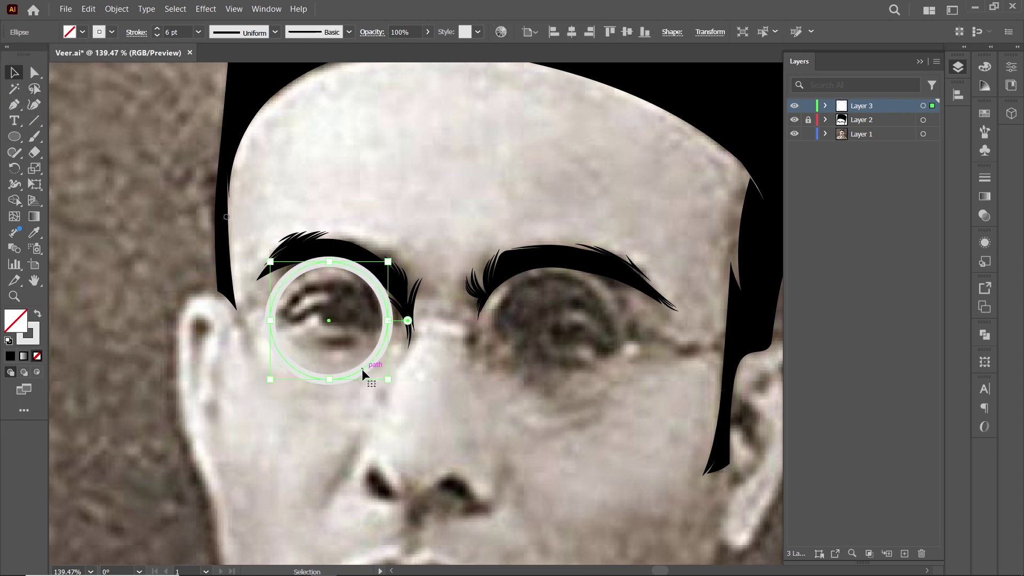
left_click_drag(360, 370, 549, 362)
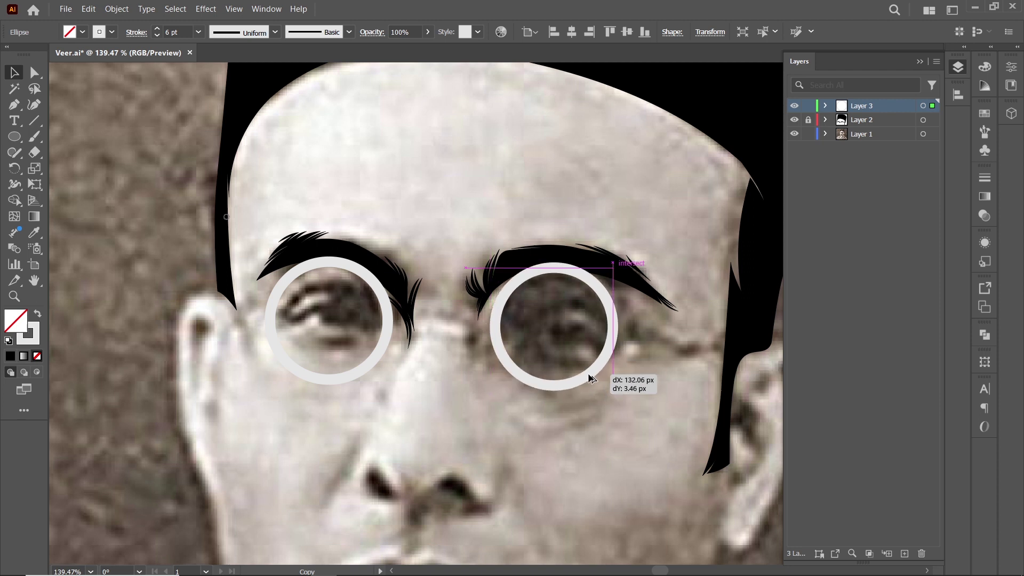
left_click_drag(588, 381, 584, 367)
Draw and reshape a rectangular bridge between the two lens rings
left_click(375, 362)
scroll(520, 320, "up", 1)
key("m")
left_click_drag(487, 312, 357, 325)
left_click(34, 72)
left_click_drag(421, 313, 421, 305)
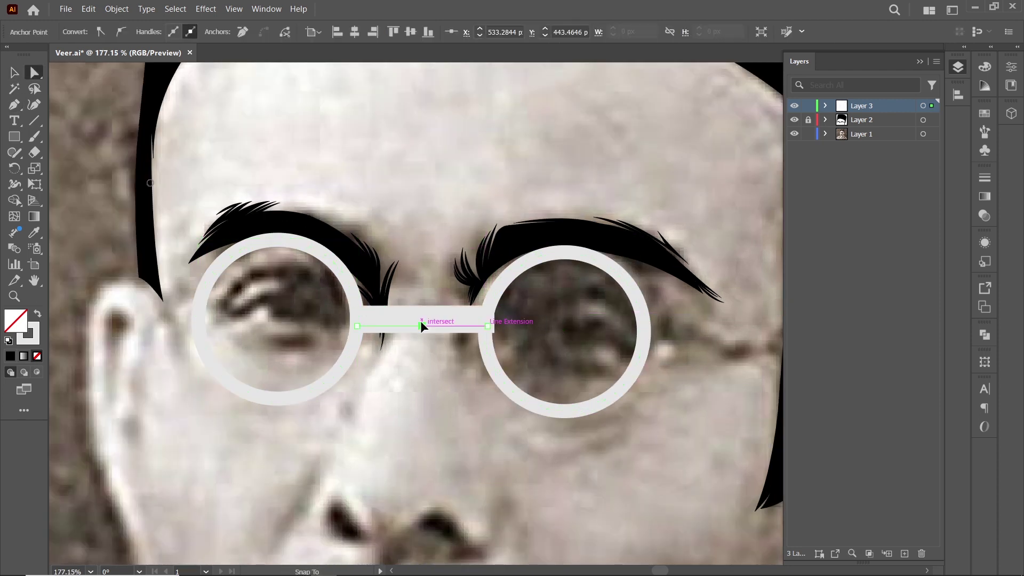
scroll(481, 336, "up", 2)
left_click(486, 341)
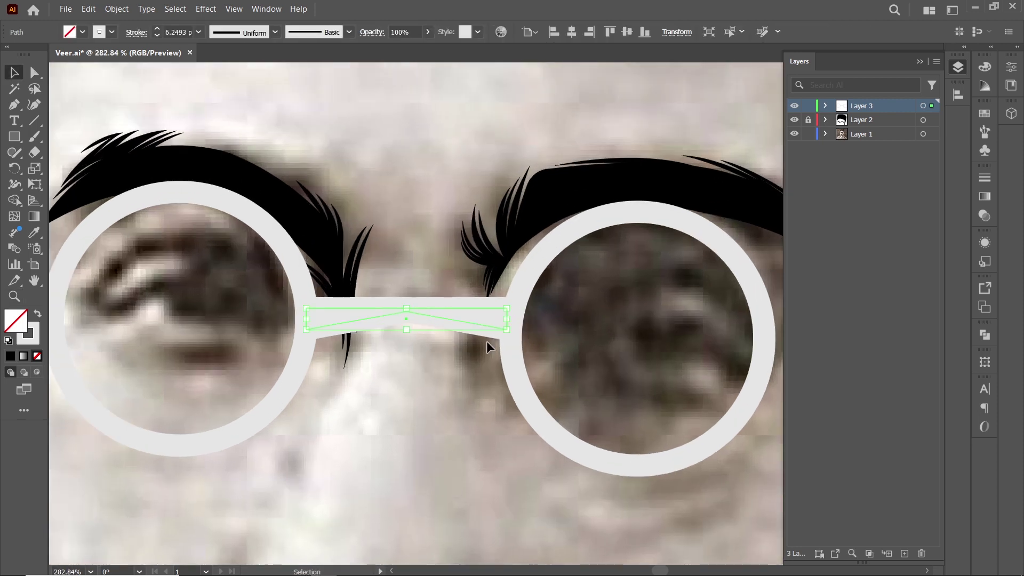
scroll(486, 341, "down", 4)
Draw a bent Pen temple arm extending from the right ring
key("p")
left_click(531, 340)
left_click(571, 356)
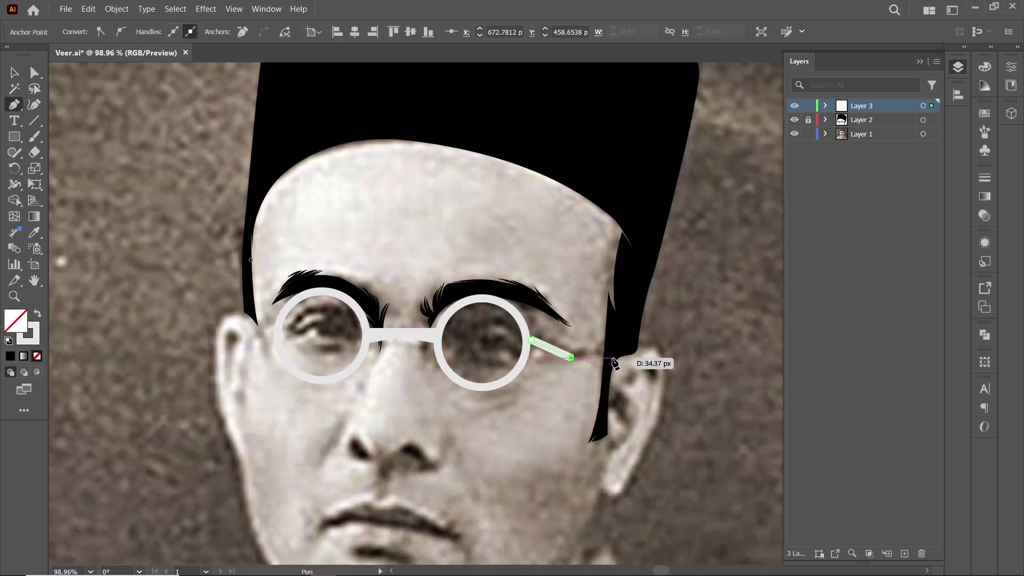
key("Escape")
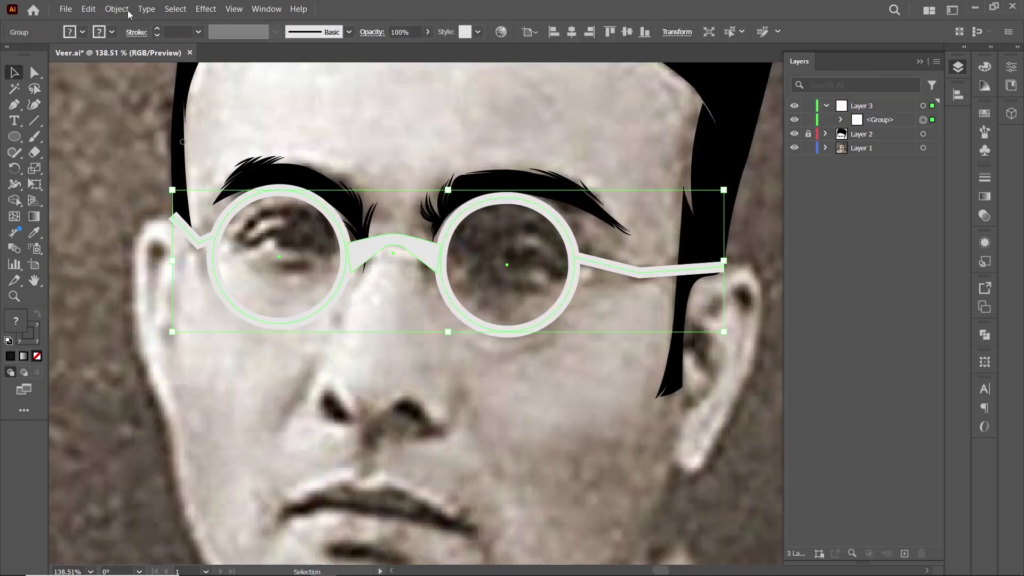
Expand the glasses strokes into filled shapes with Object > Expand
left_click(117, 9)
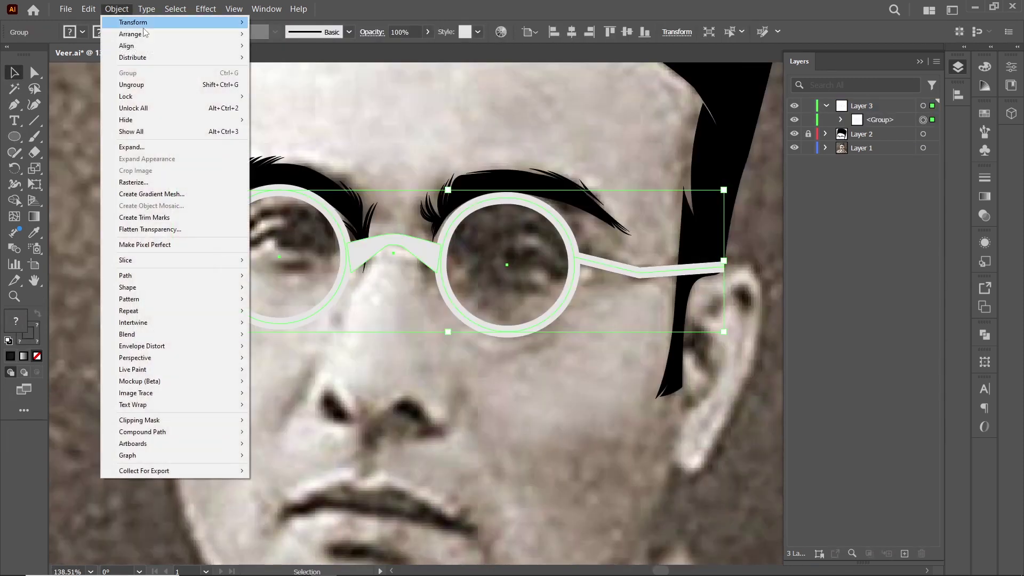
left_click(159, 147)
left_click(513, 389)
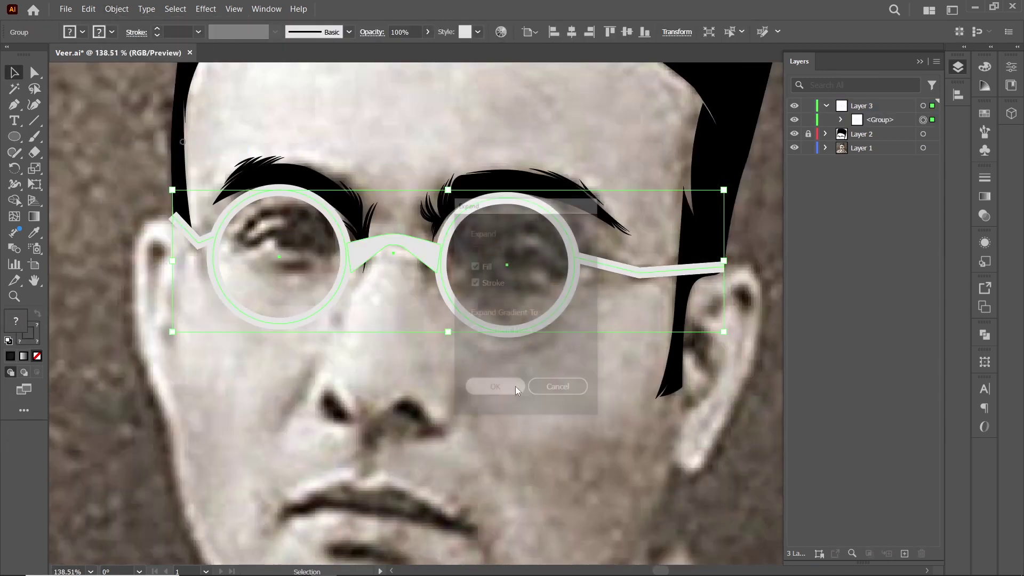
key("ctrl+z")
key("ctrl+shift+z")
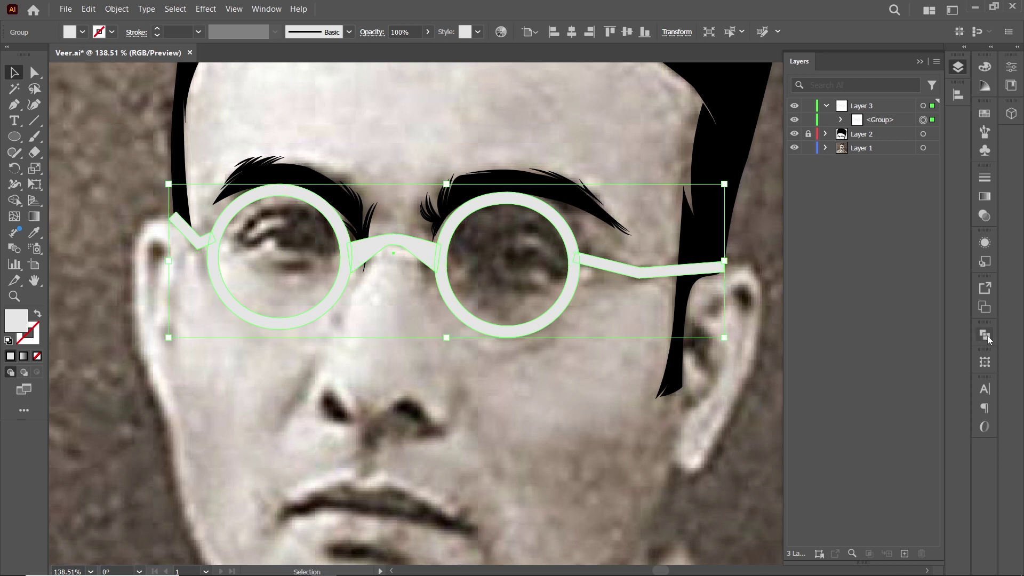
left_click(985, 334)
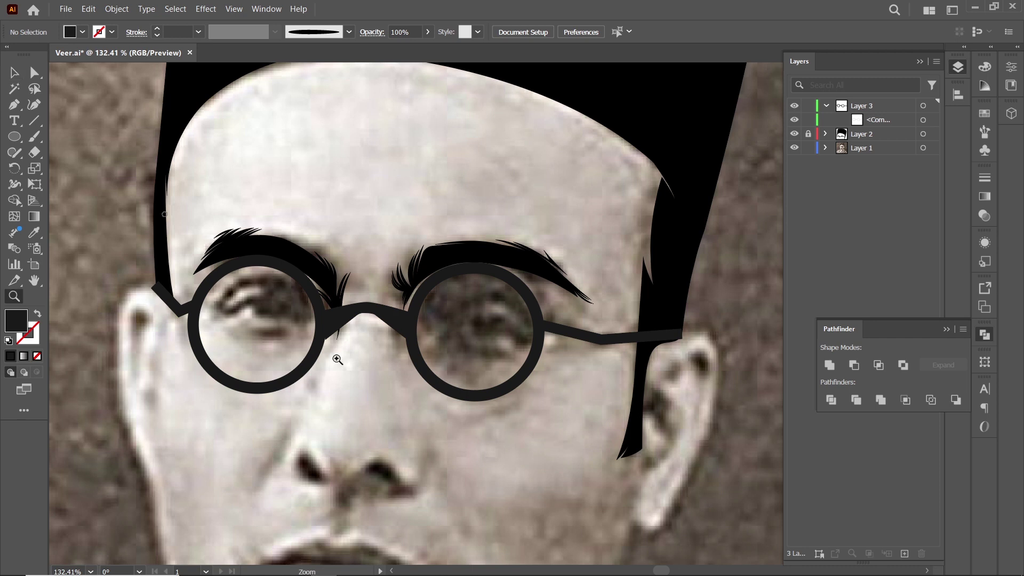
Draw a 2 pt unfilled circle ring over the right lens
left_click(337, 359)
key("l")
left_click_drag(456, 234, 607, 383)
key("v")
left_click(197, 32)
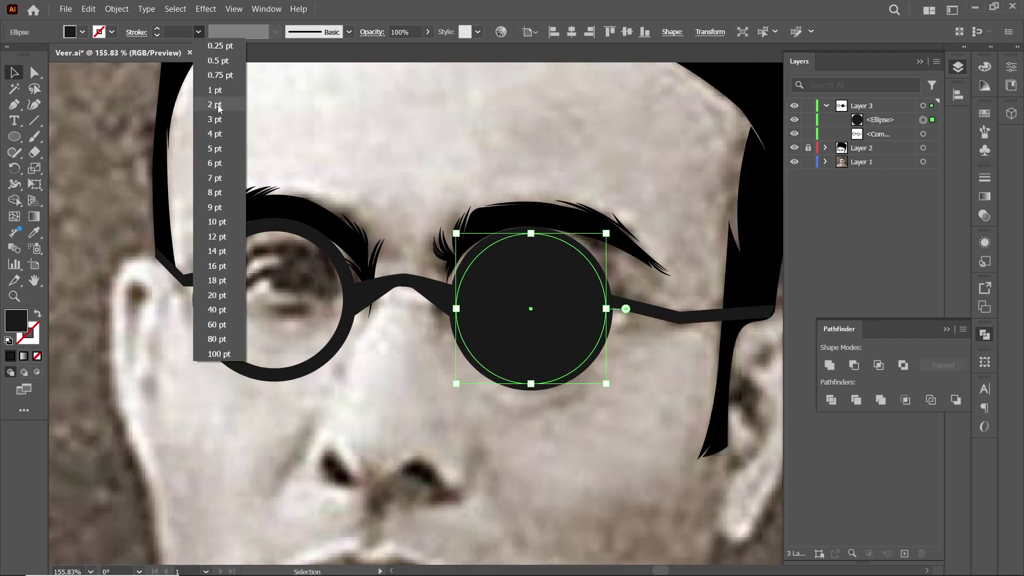
left_click(218, 104)
left_click(571, 367)
Copy the ring onto the left lens and thin both inner rings to 1 pt
left_click_drag(572, 367, 316, 359)
scroll(633, 320, "up", 3)
left_click(274, 261)
left_click(198, 32)
left_click(222, 98)
Pen-draw a highlight arc along the top of the left lens
key("p")
scroll(110, 226, "up", 3)
left_click(107, 217)
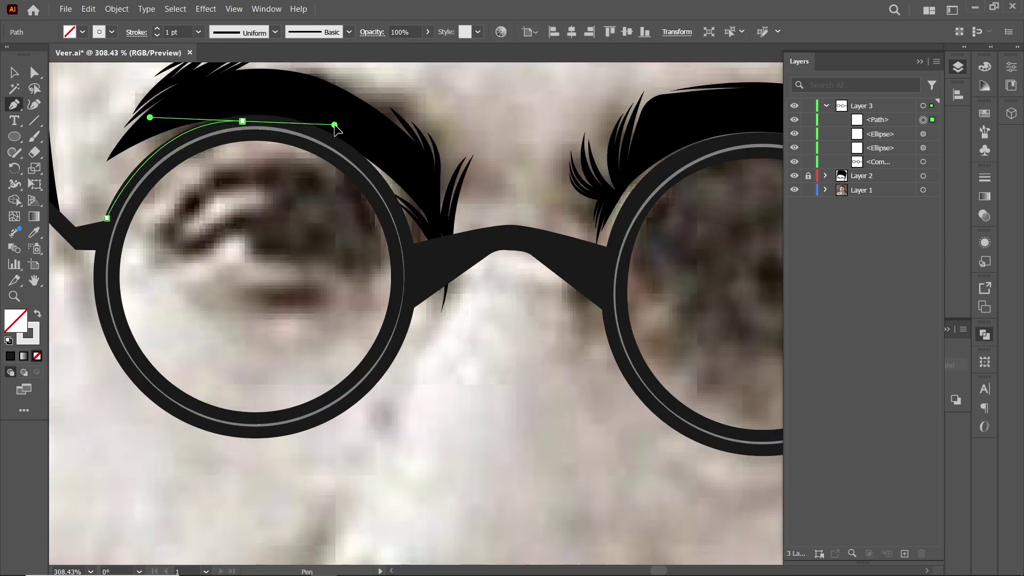
left_click_drag(334, 124, 334, 125)
left_click_drag(150, 118, 147, 122)
left_click(452, 363, "ctrl")
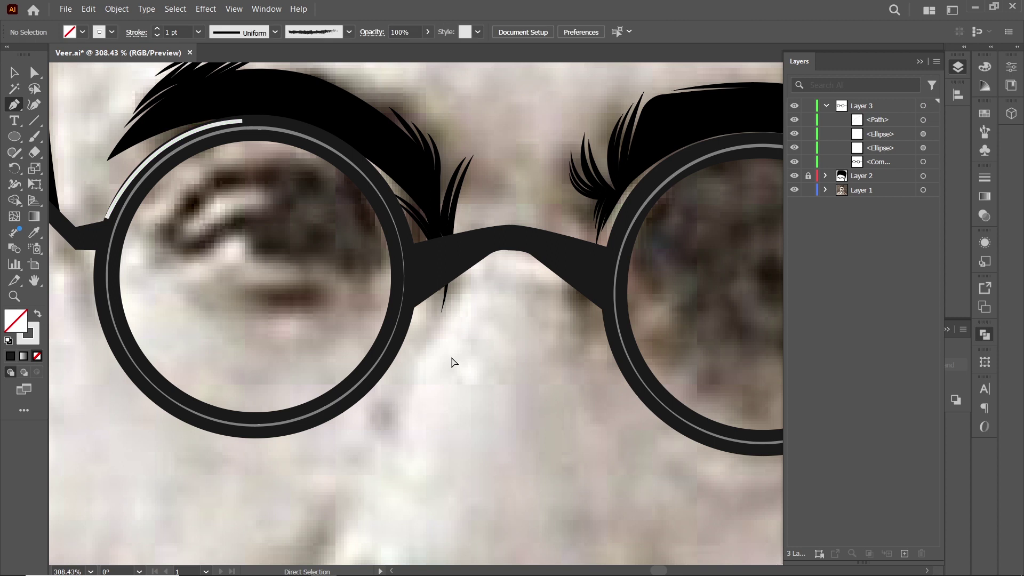
Add highlight arcs along the lower-left and lower-right lens edges
left_click(128, 366)
left_click_drag(244, 432, 296, 435)
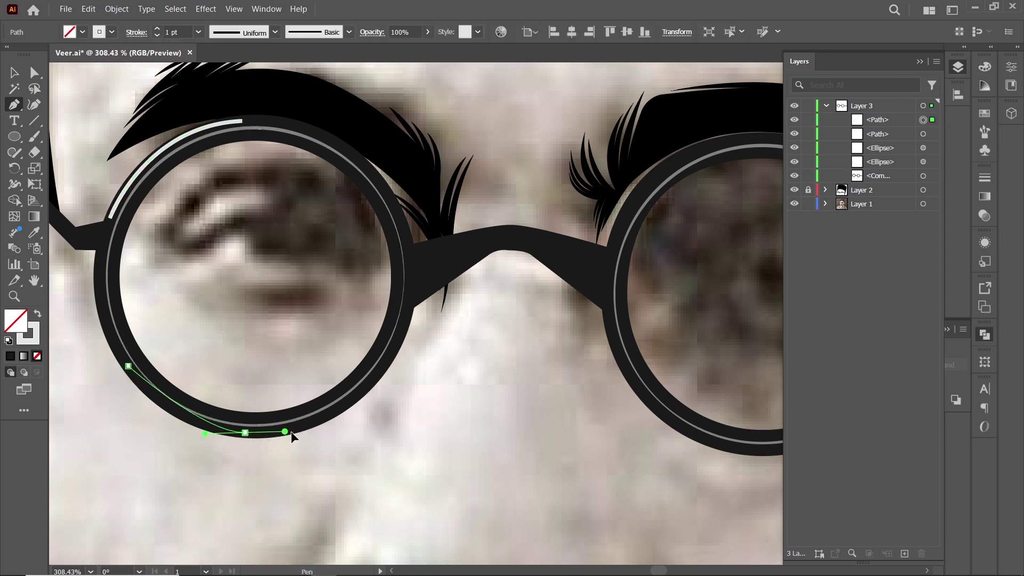
left_click(365, 429, "ctrl")
left_click(396, 256)
left_click_drag(304, 410, 188, 451)
left_click(534, 341, "ctrl")
scroll(594, 191, "right", 3)
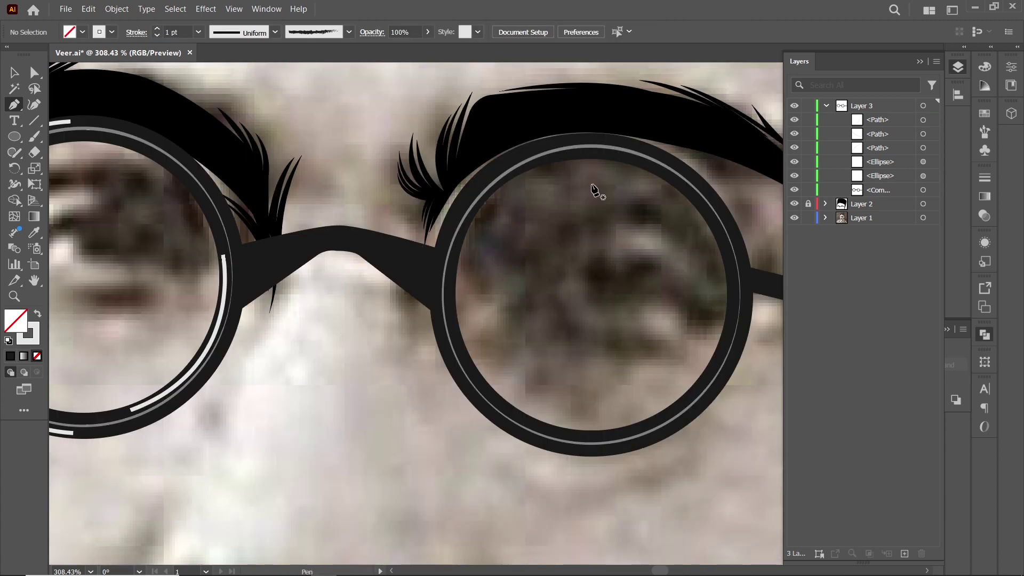
Add white highlight arcs along the right lens's top and outer side
left_click(595, 138)
left_click_drag(451, 216, 398, 303)
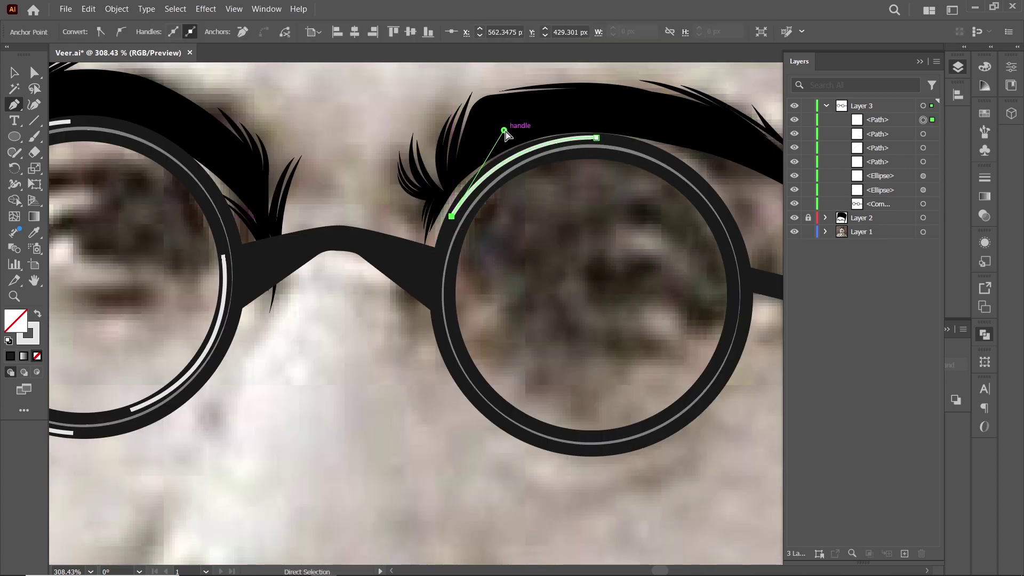
left_click(709, 196, "ctrl")
left_click(652, 151)
left_click_drag(745, 273, 759, 359)
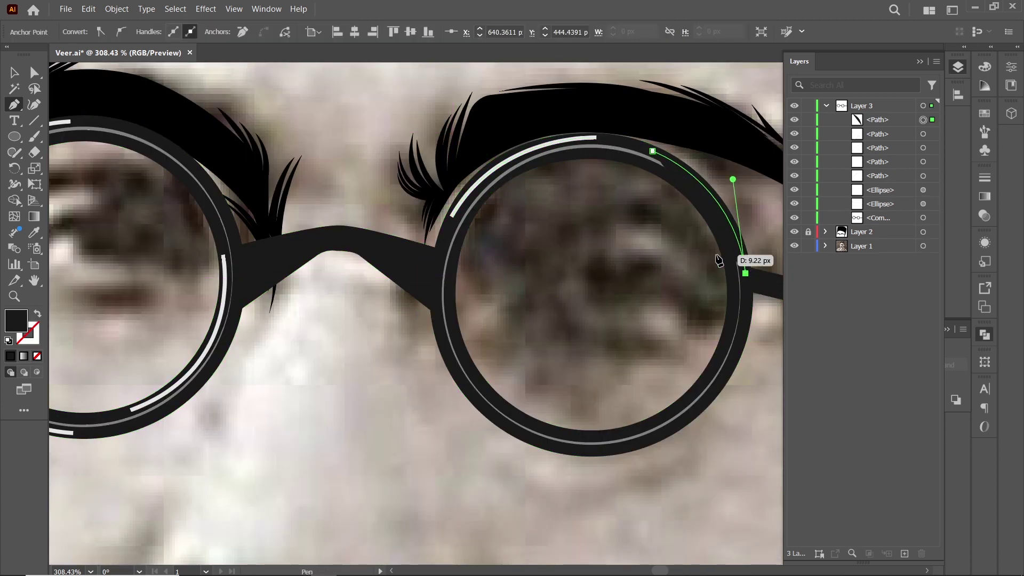
left_click(509, 156)
key("p")
Draw the right lens's bottom highlight arc and a straight highlight line on the bridge
left_click(709, 376)
left_click_drag(521, 421, 638, 480)
left_click(639, 479, "ctrl")
left_click(253, 250)
left_click(336, 230)
Select all the lens and bridge highlights and group them with Ctrl+G
key("a")
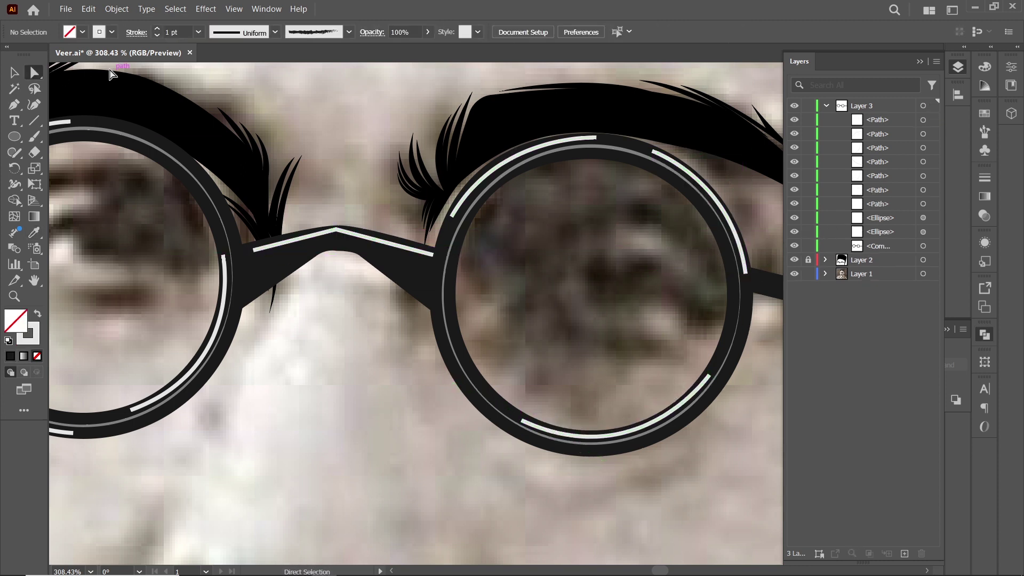
scroll(349, 219, "up", 1)
left_click(333, 232)
scroll(343, 245, "down", 3)
left_click(315, 228, "shift")
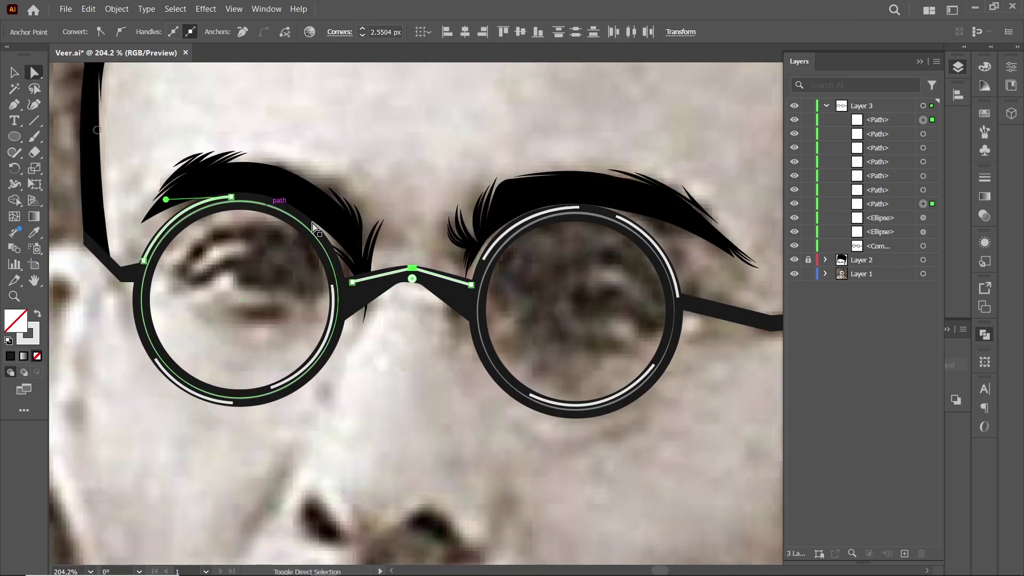
left_click(228, 404, "shift")
left_click(675, 266, "shift")
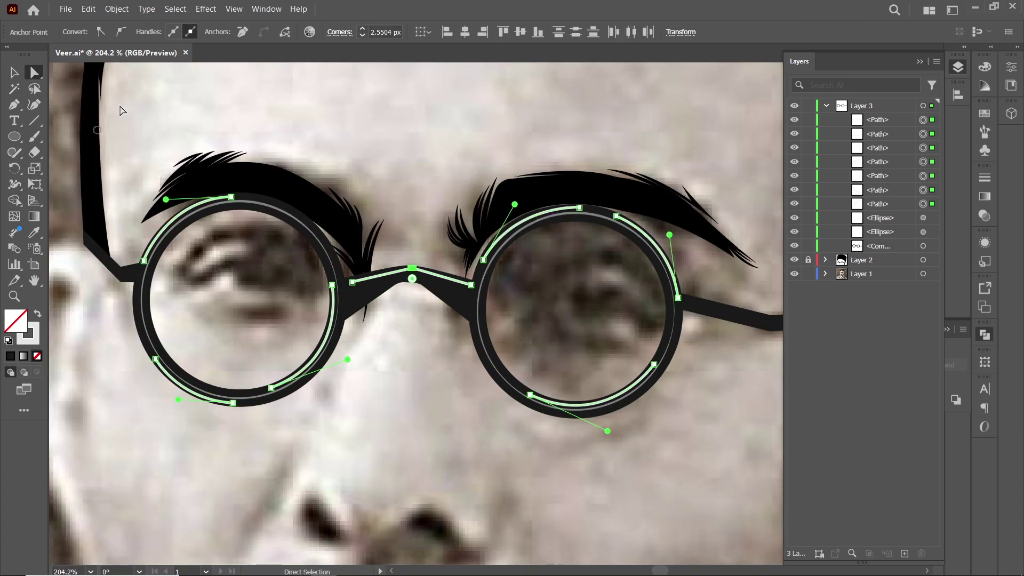
left_click(15, 72)
key("ctrl+g")
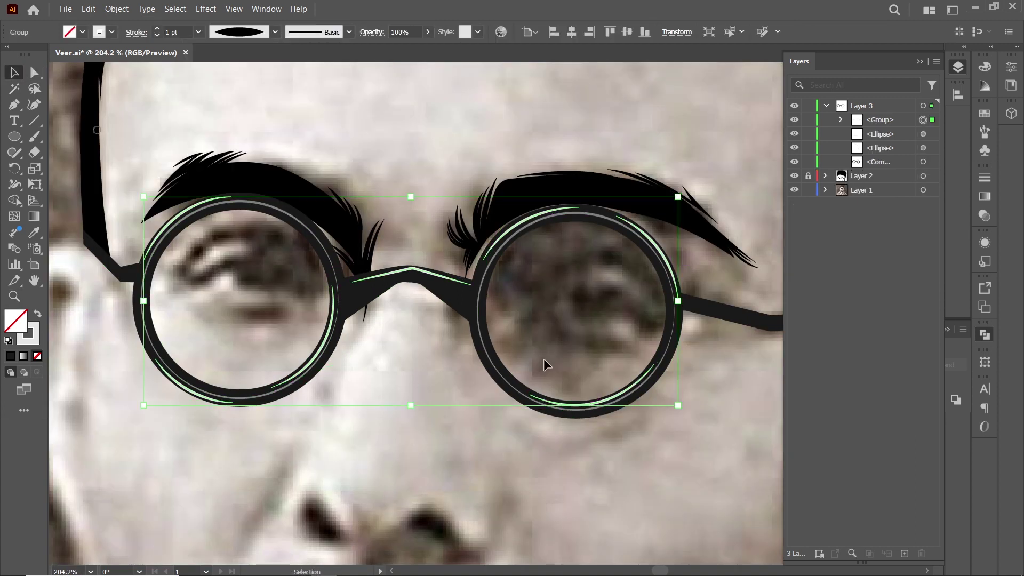
left_click(543, 358)
left_click(527, 226)
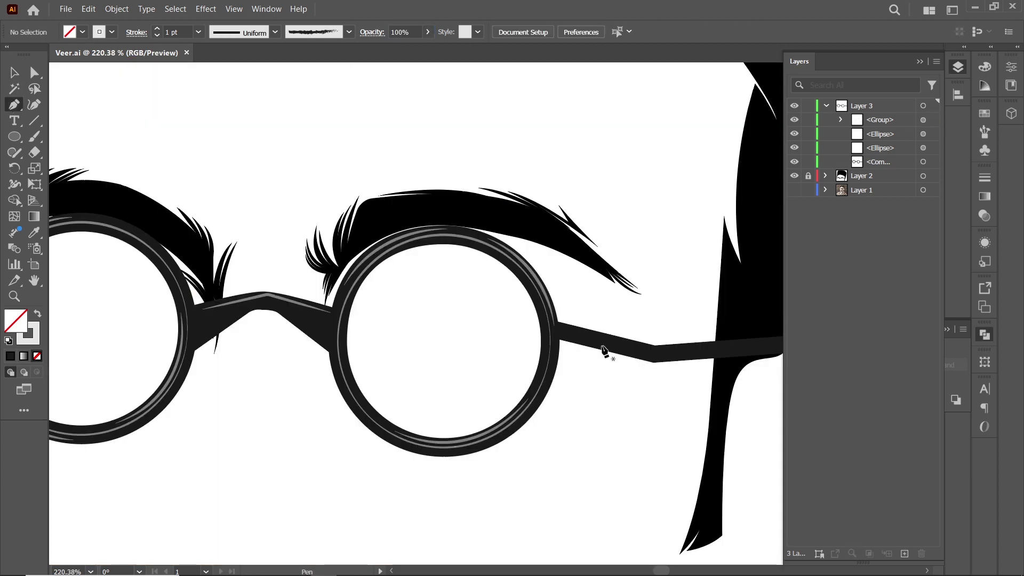
Draw white highlight lines along the right and left temple arms
left_click(558, 331)
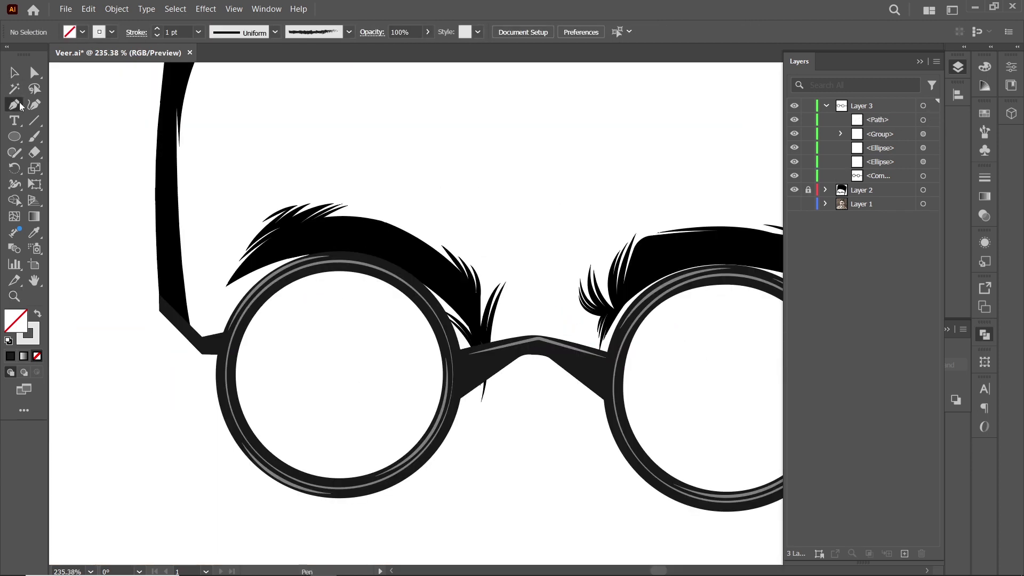
left_click(223, 344)
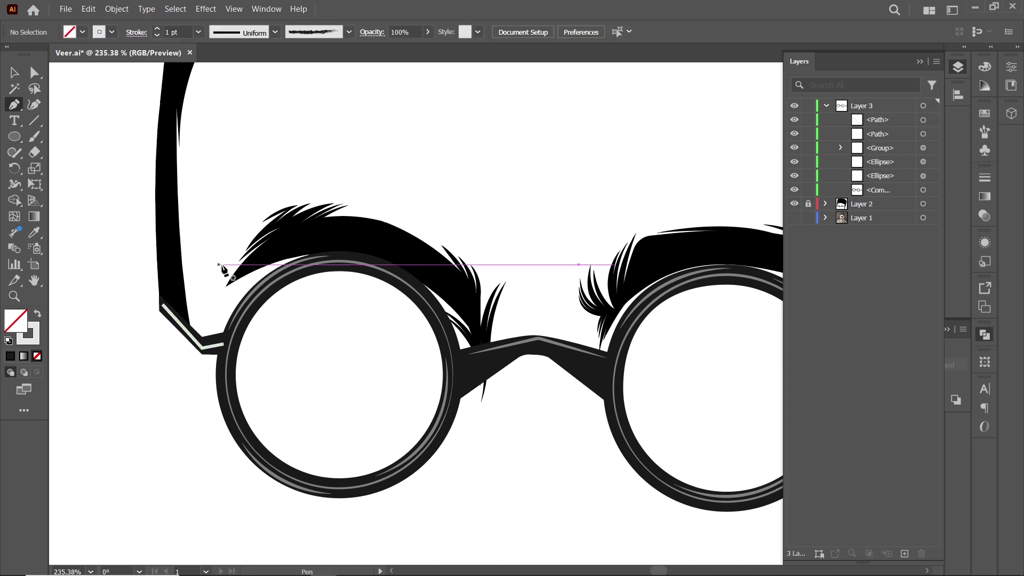
left_click_drag(274, 389, 268, 389)
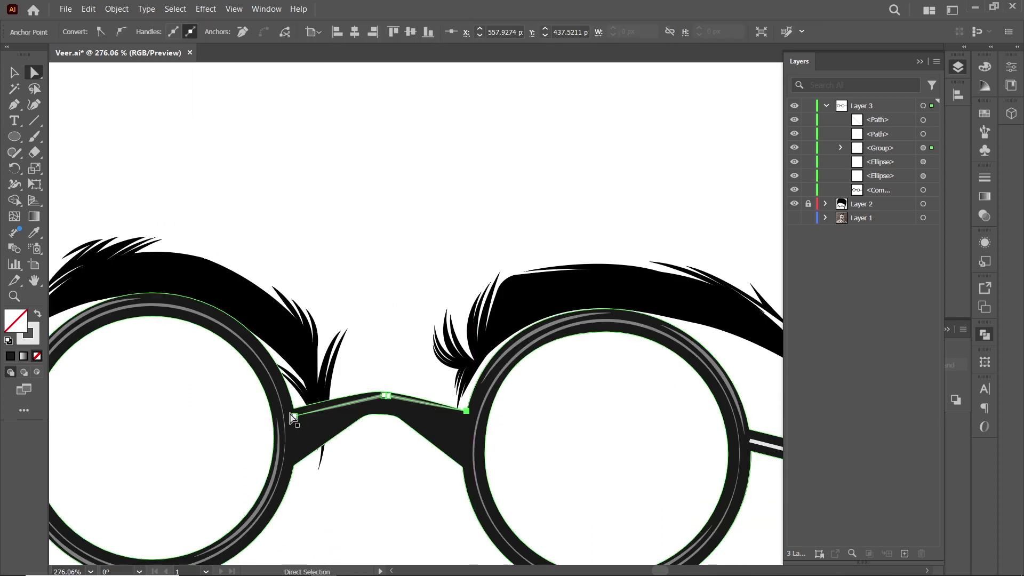
Add a highlight inside the bridge and round its corners
key("p")
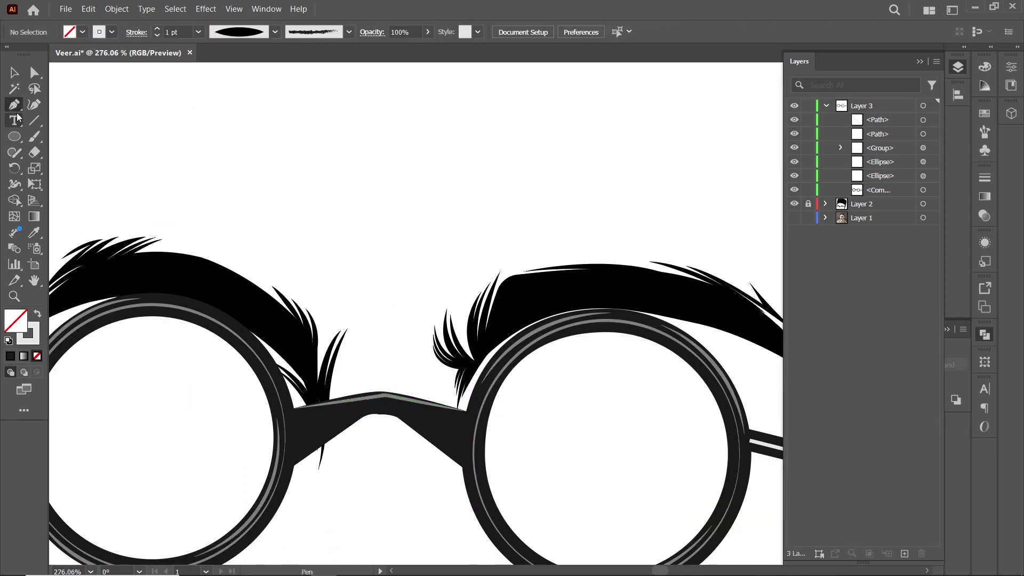
left_click(297, 459)
left_click(367, 411)
scroll(445, 347, "up", 3)
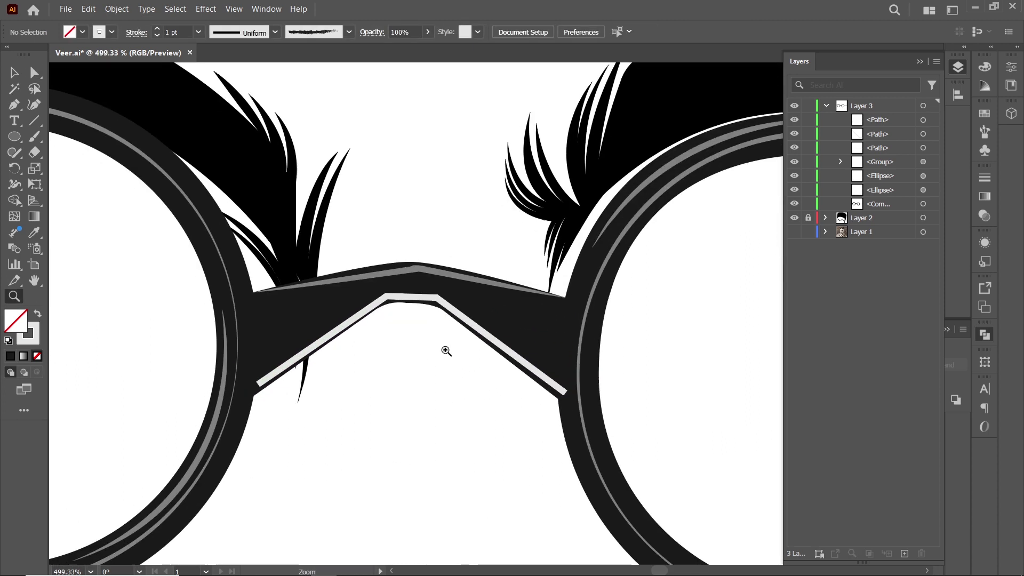
left_click_drag(400, 296, 394, 404)
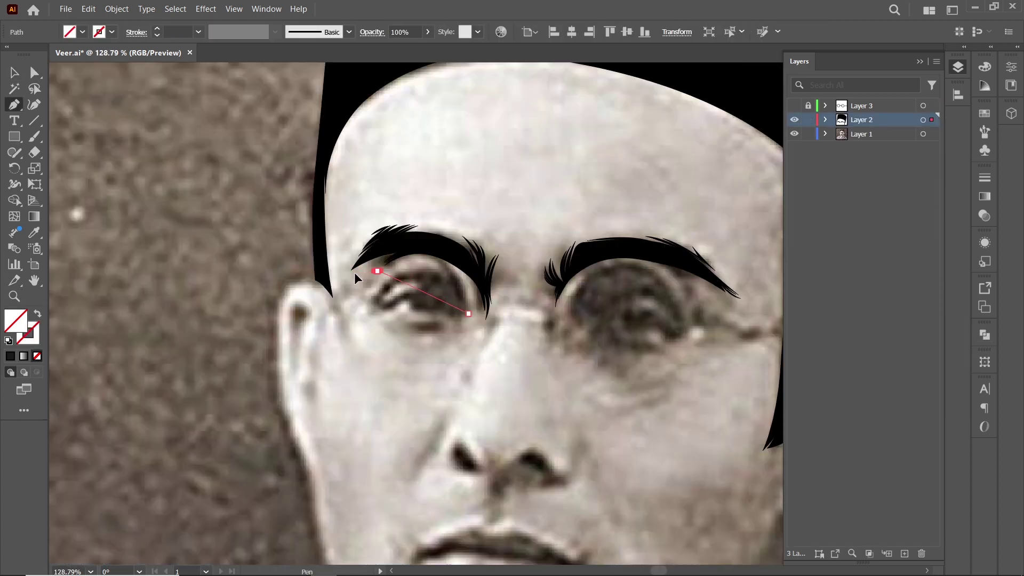
Pen-draw the upper eyelid crease curve toward the eye's corner
left_click_drag(357, 278, 381, 267)
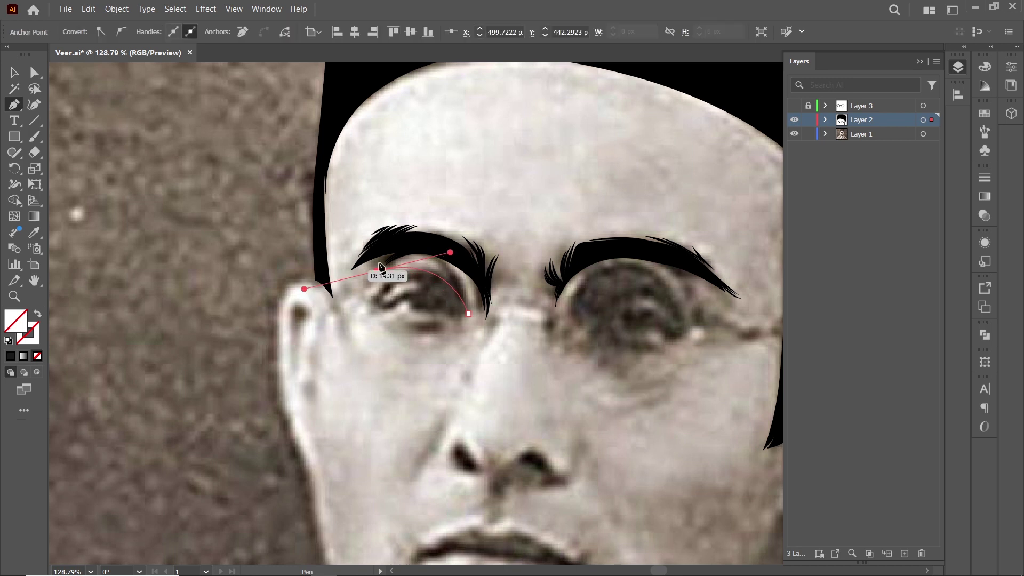
left_click_drag(465, 238, 464, 246)
left_click(469, 313, "ctrl")
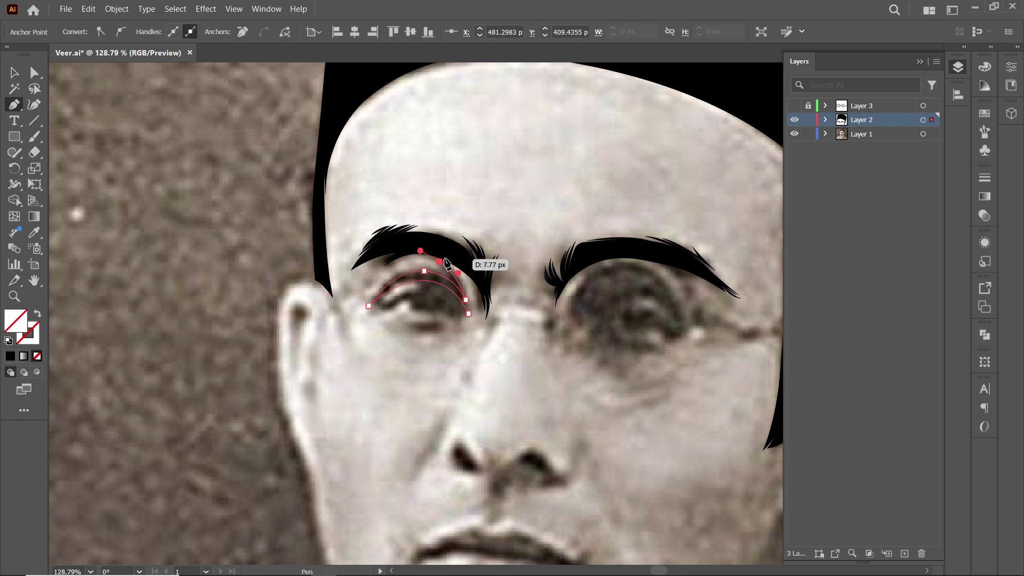
scroll(447, 263, "up", 2)
left_click_drag(494, 286, 498, 309)
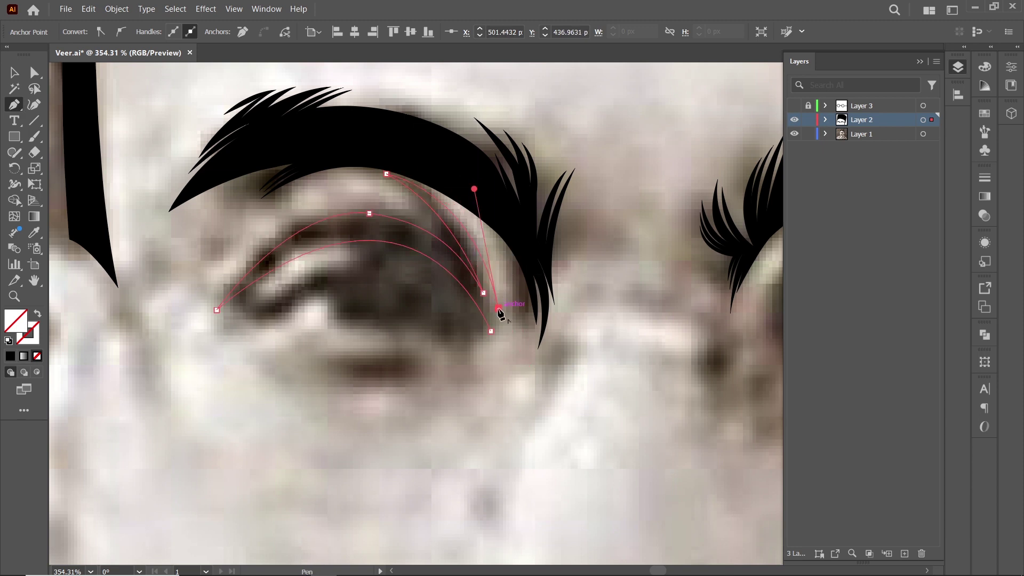
left_click_drag(525, 266, 537, 329)
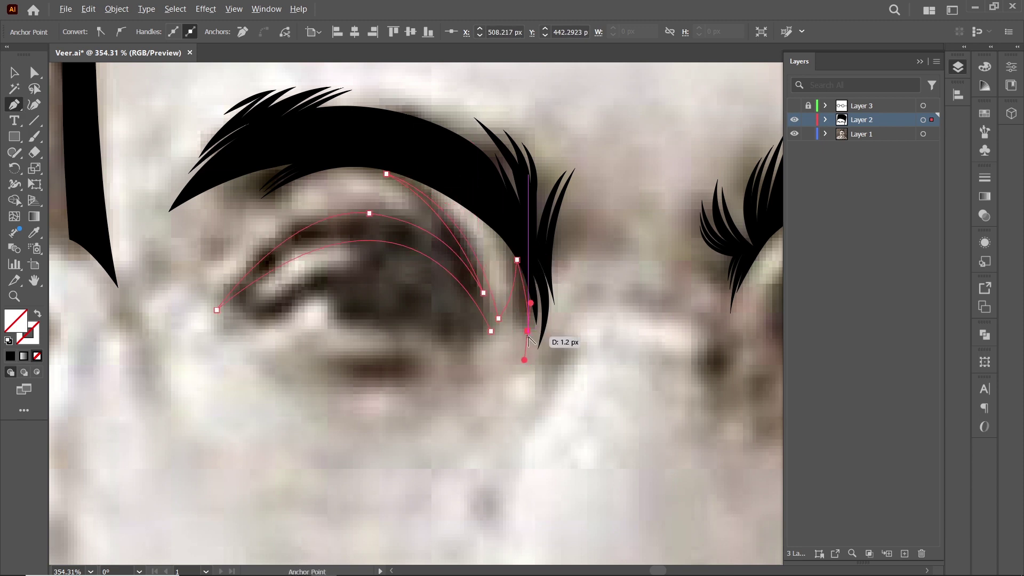
Draw the curved lower lid sweep shape beneath the eye
left_click_drag(462, 388, 399, 402)
left_click_drag(246, 368, 375, 395)
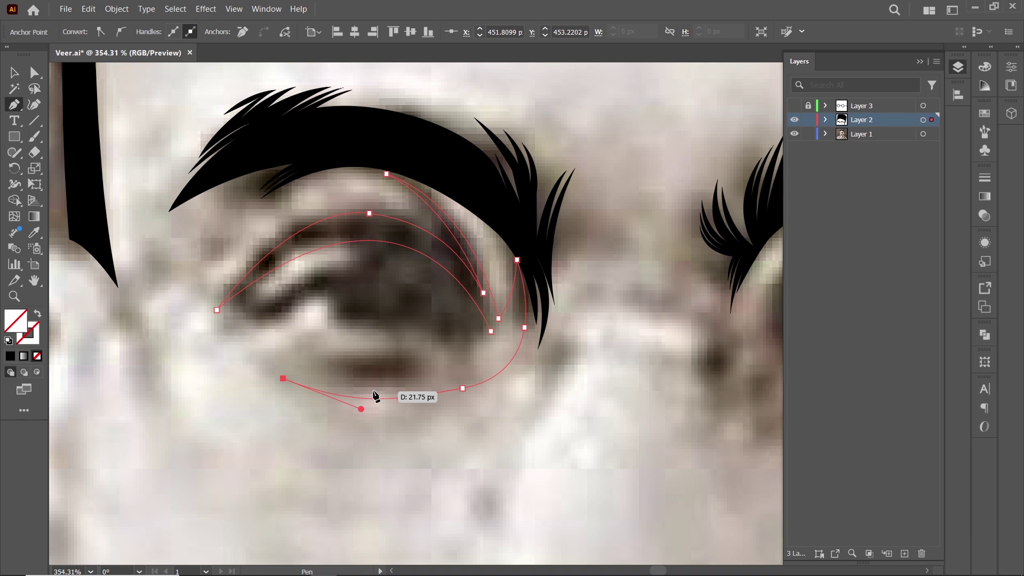
left_click_drag(262, 366, 370, 378)
left_click(284, 362, "ctrl")
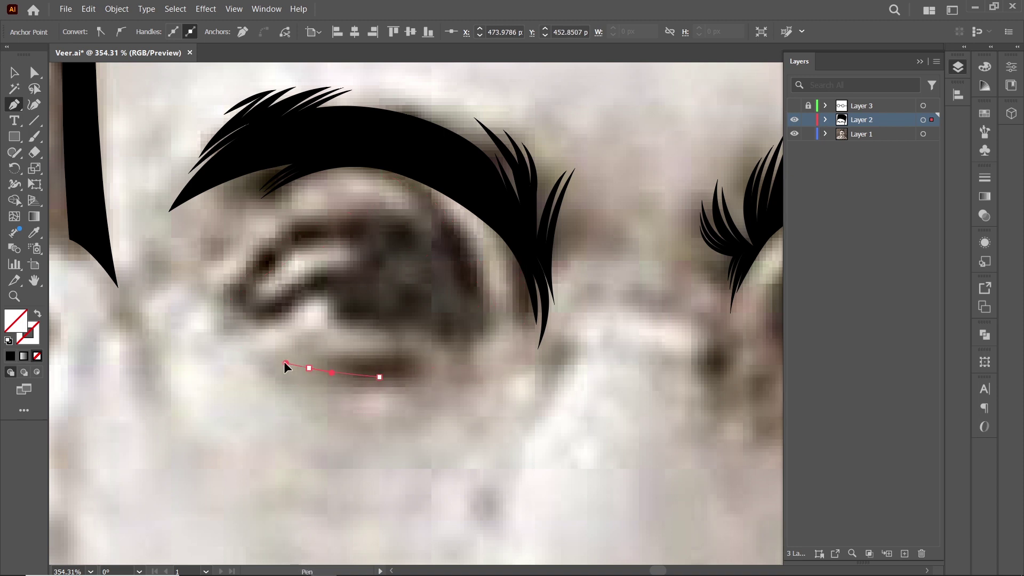
left_click_drag(511, 346, 515, 341)
left_click(490, 330, "ctrl")
Fill the eyelid shapes with the dark grey swatch
left_click(985, 131)
left_click(821, 198)
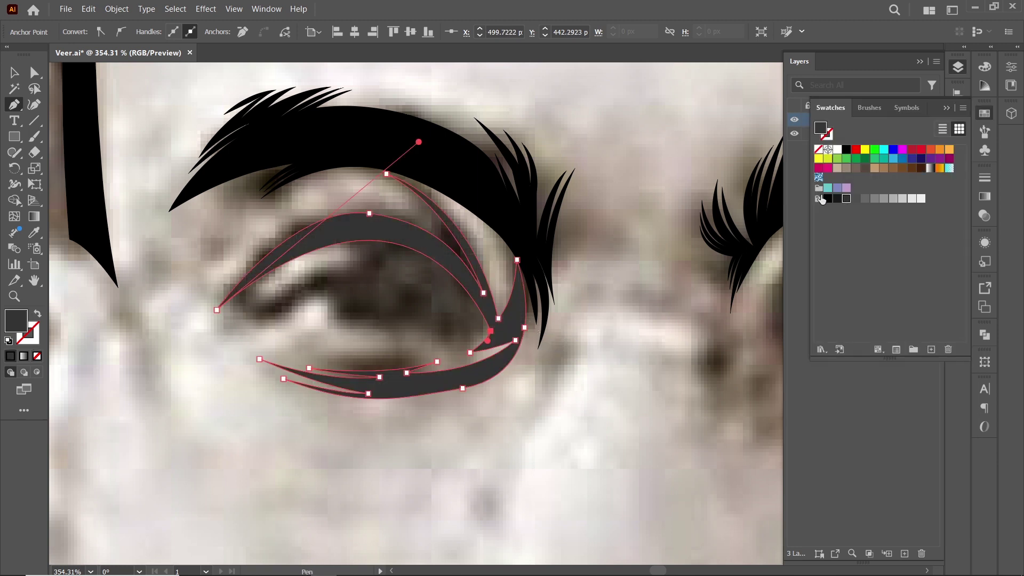
left_click(369, 213, "ctrl")
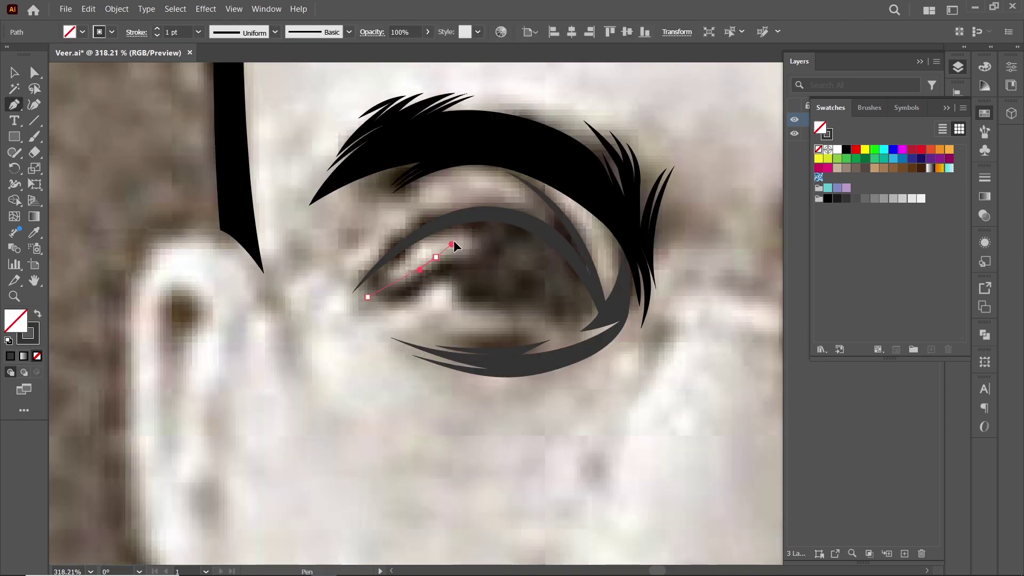
left_click_drag(457, 240, 468, 235)
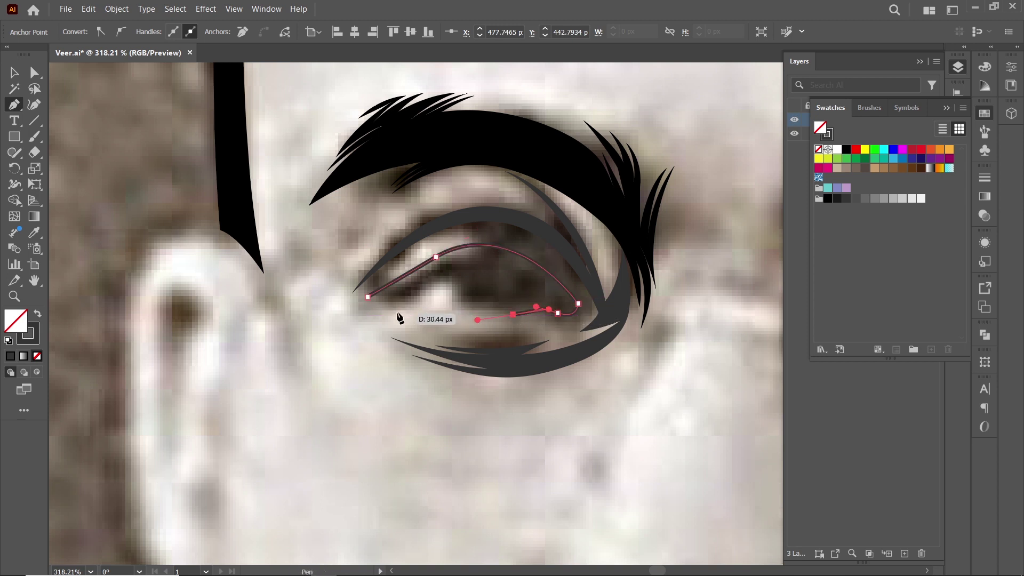
Refine the eye-white outline's lower curve and outer corner, undoing one accidental move
left_click_drag(502, 328, 534, 329)
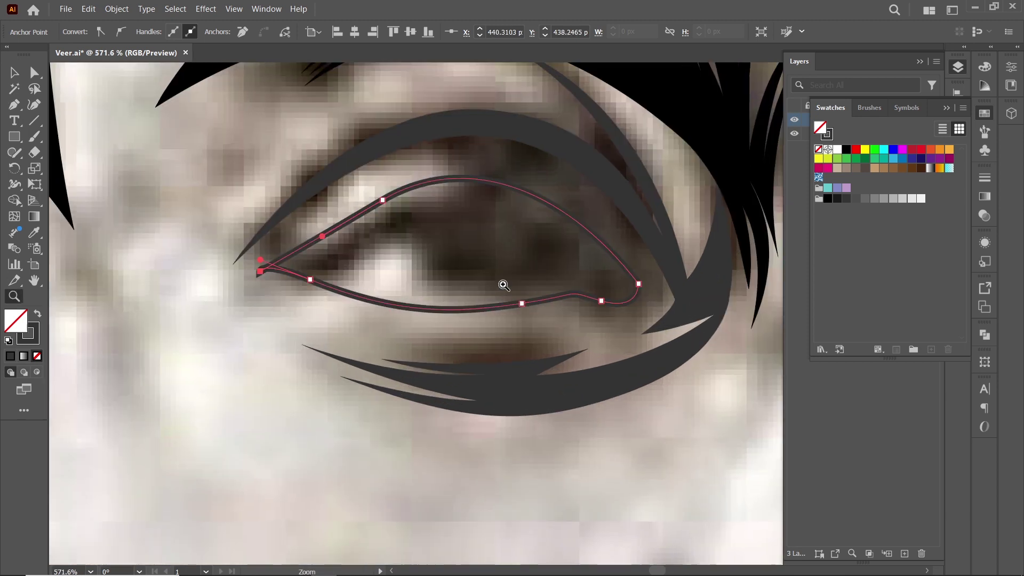
left_click_drag(571, 299, 644, 283)
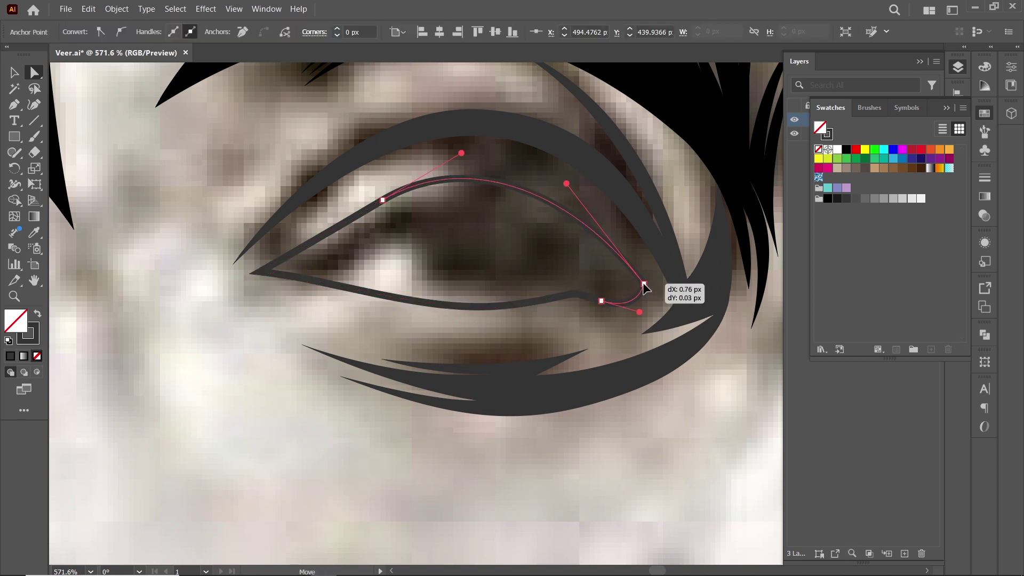
left_click(525, 315)
left_click_drag(432, 252, 412, 215)
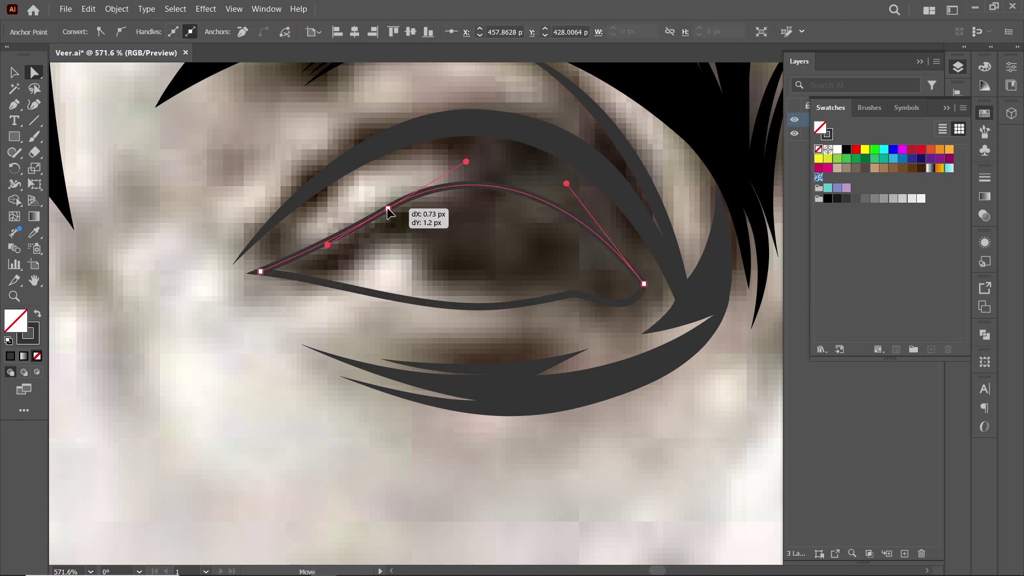
key("ctrl+z")
left_click(397, 307)
left_click(633, 286)
Add an anchor on the lower eye curve and raise it into a tear-duct bulge
key("p")
left_click(327, 271)
left_click_drag(446, 220, 472, 203)
mouse_move(575, 248)
left_mouse_down()
mouse_move(589, 270)
mouse_move(628, 284)
mouse_move(553, 295)
left_mouse_up()
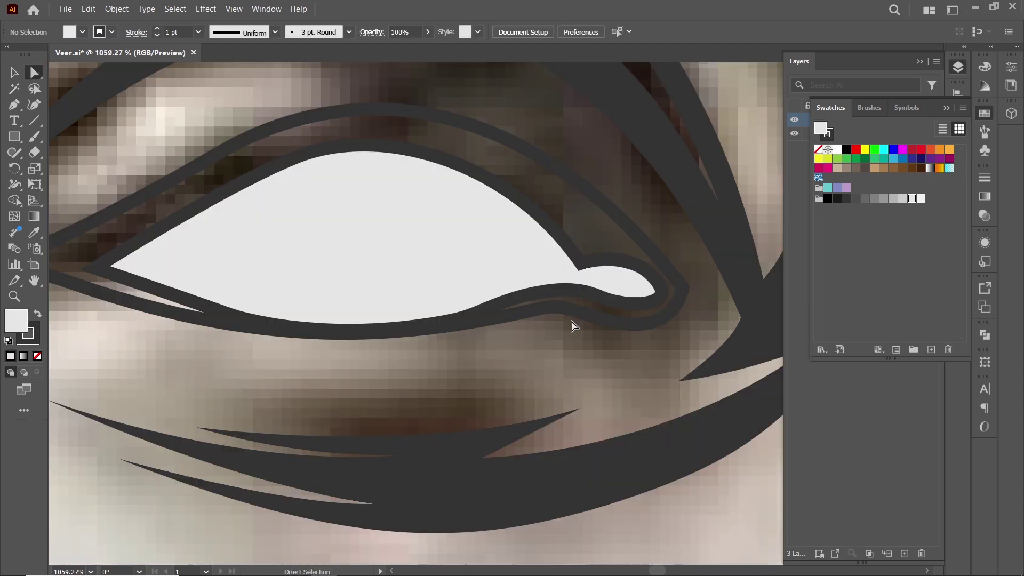
Set the eye white's stroke to None
left_click(462, 251)
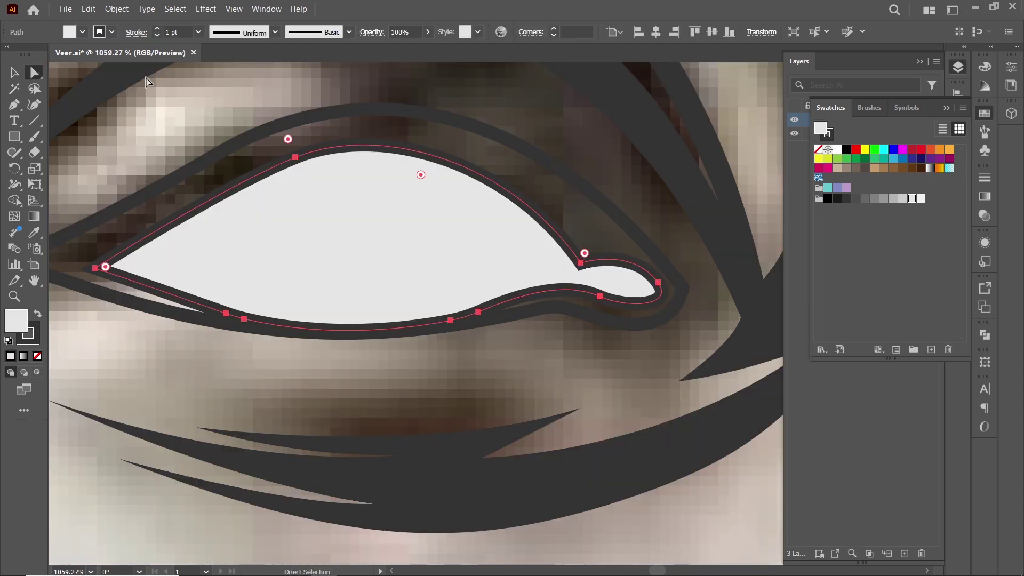
left_click(112, 32)
left_click(9, 55)
key("Escape")
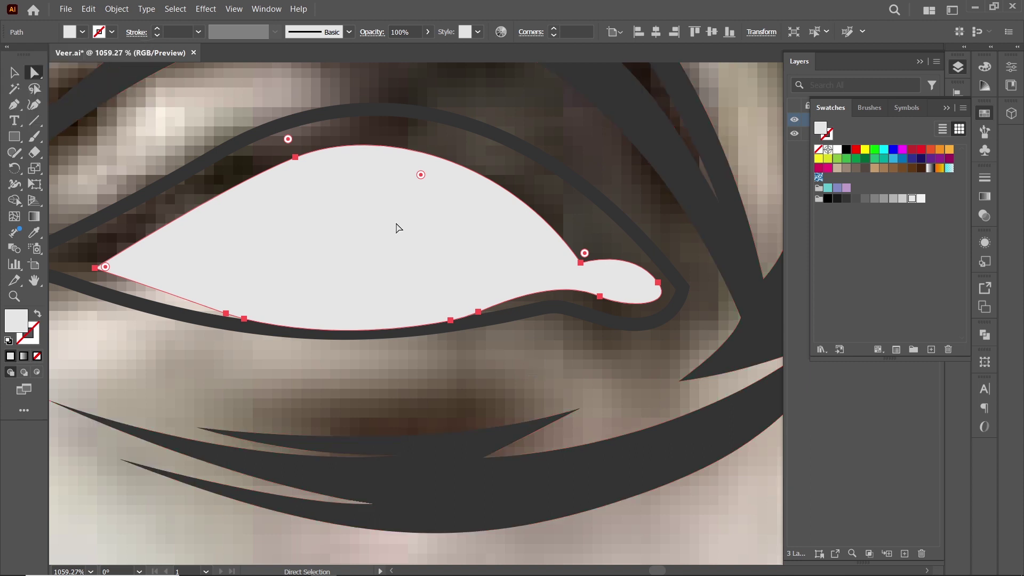
key("ctrl+shift+a")
Draw an iris circle, enlarge it over the eye, and select it with the eye white
key("ctrl+minus")
key("ctrl+minus")
key("l")
mouse_move(473, 284)
left_mouse_down()
mouse_move(495, 304)
mouse_move(454, 286)
left_mouse_up()
key("a")
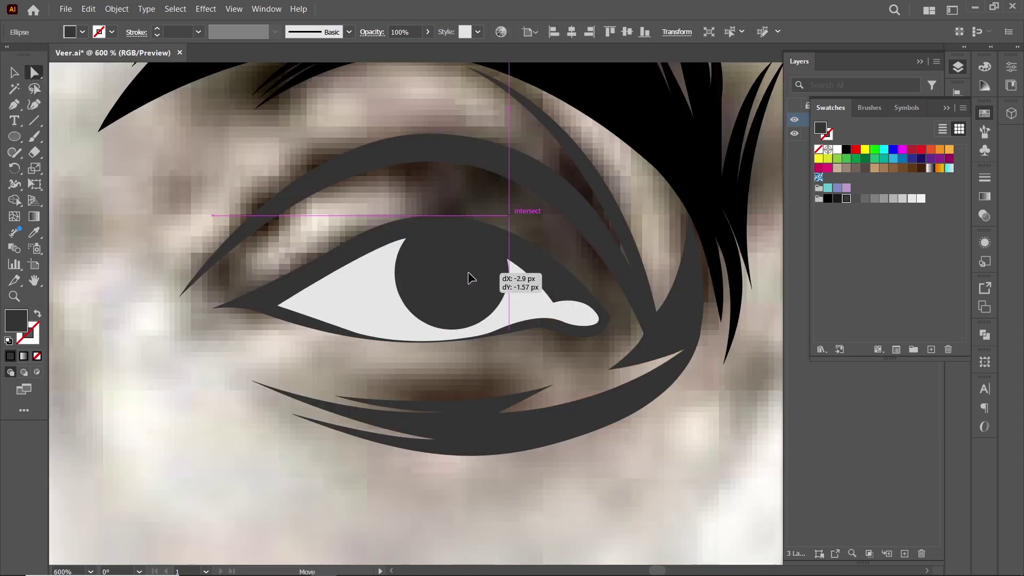
left_click(14, 73)
left_click_drag(486, 345, 496, 350)
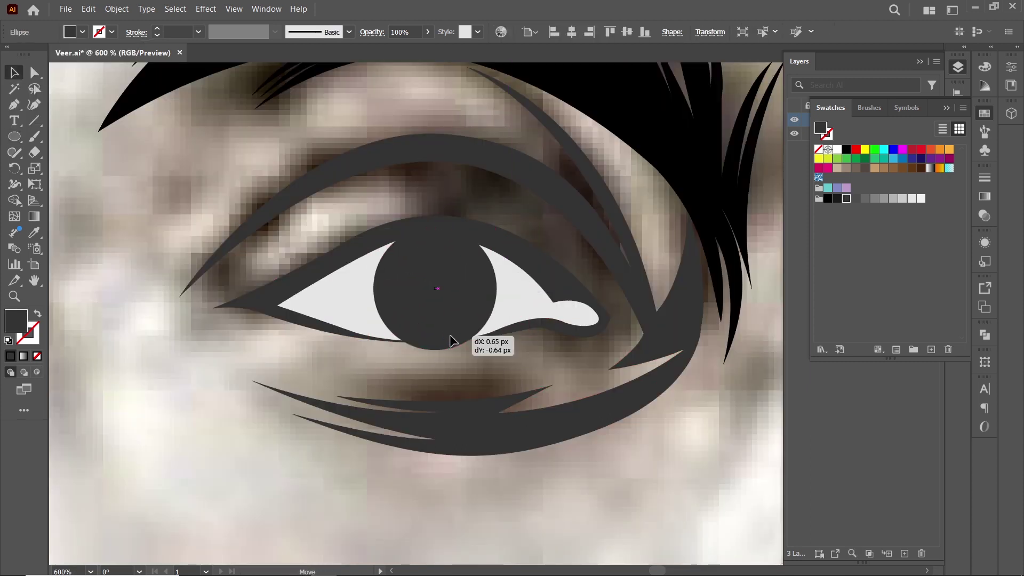
left_click(520, 334, "shift")
Split the iris with Shape Builder where it overlaps the eye white and pick out its pieces
scroll(528, 347, "up", 2)
key("a")
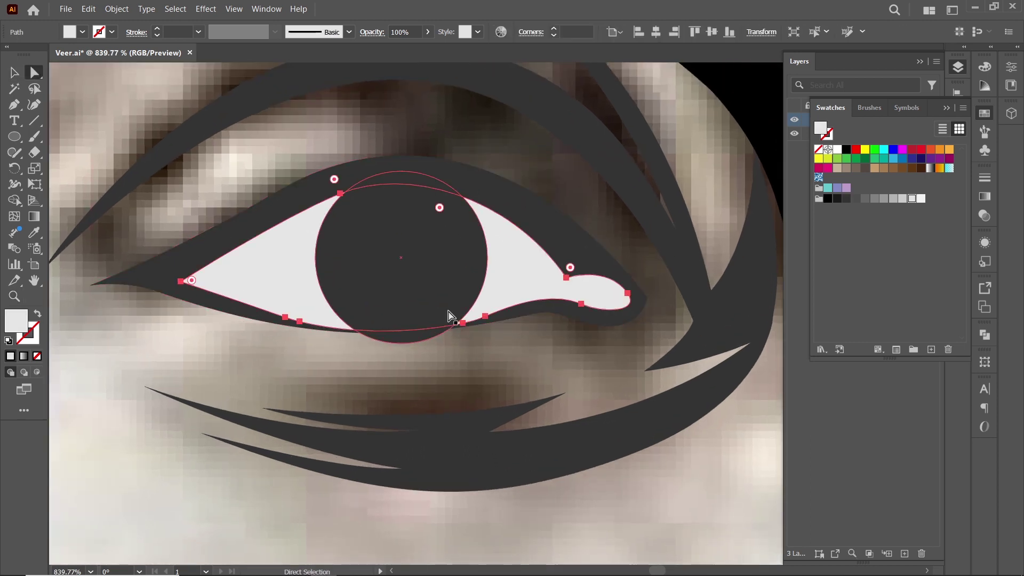
left_click(14, 200)
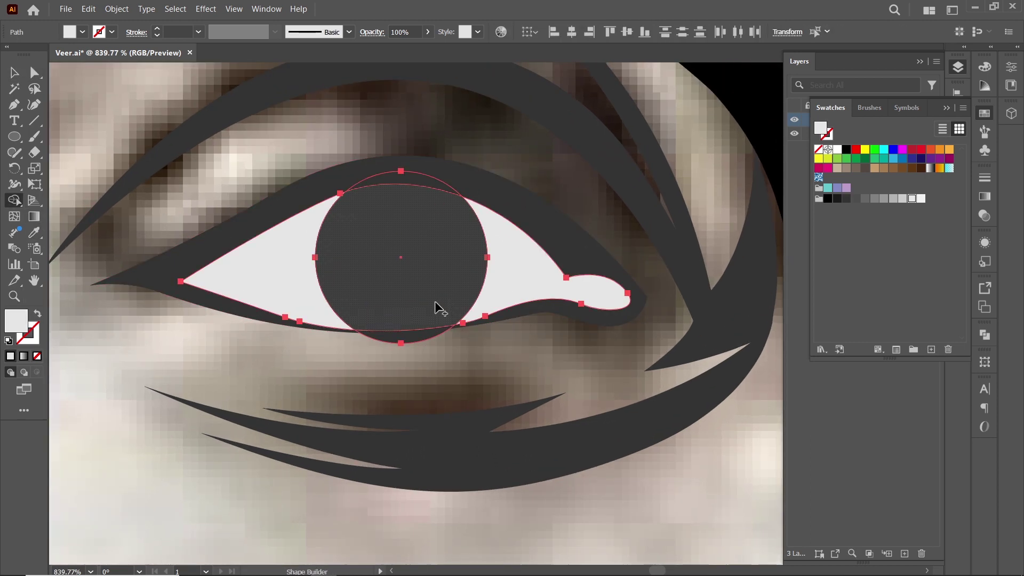
left_click(446, 293)
key("a")
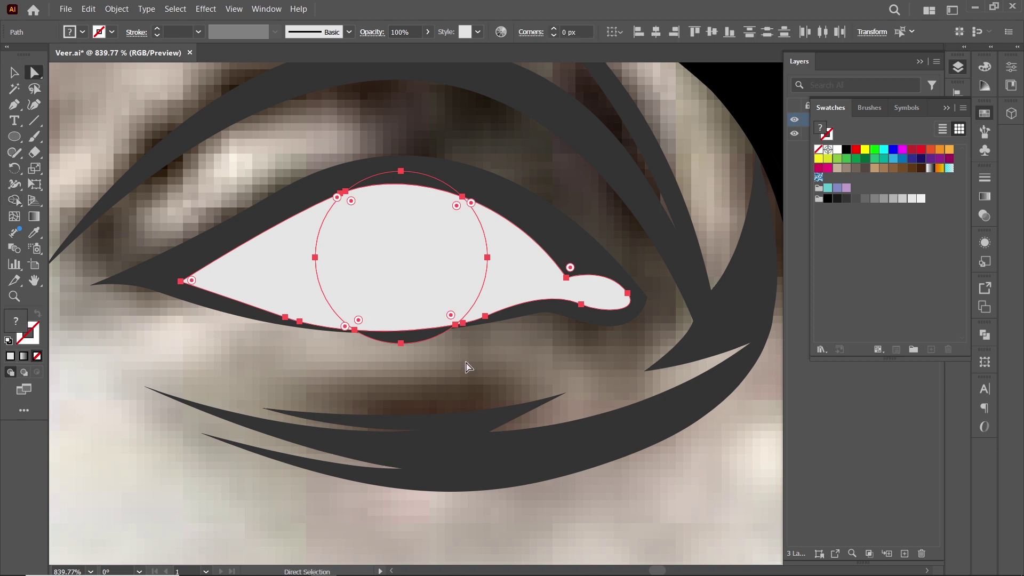
left_click(419, 336)
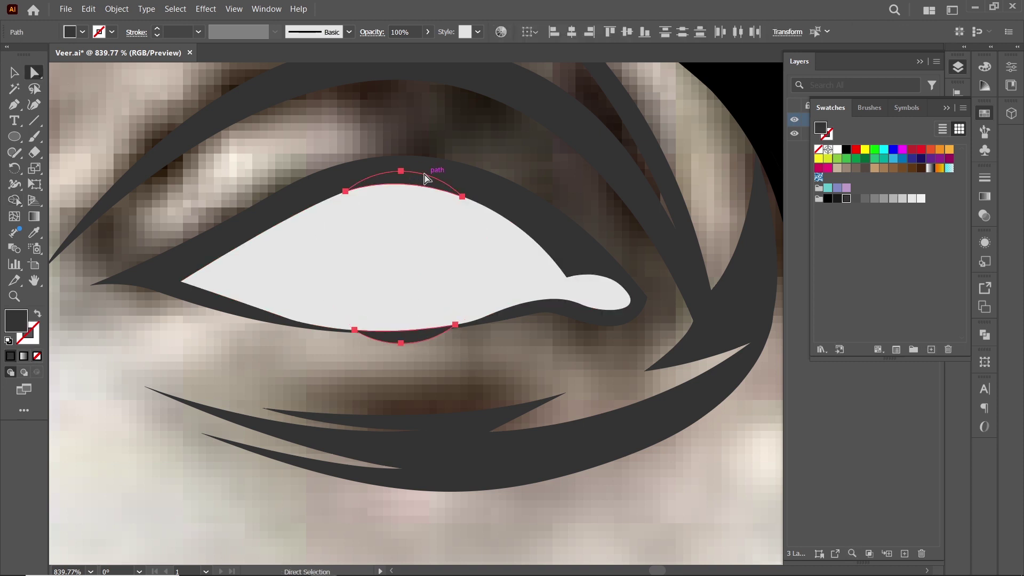
left_click(426, 174)
left_click(414, 272)
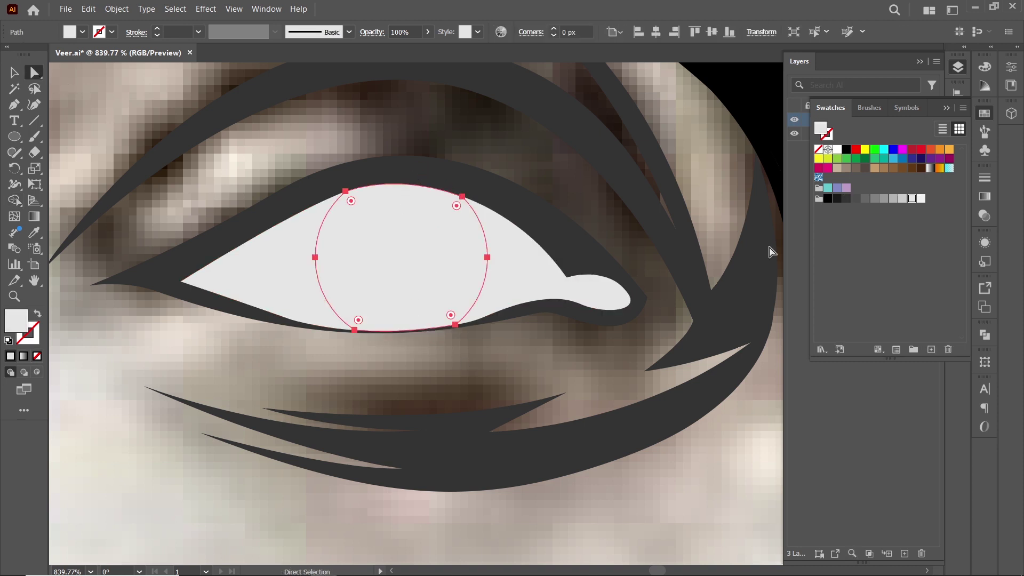
Fill the trimmed iris dark grey
left_click(836, 199)
left_click(526, 358)
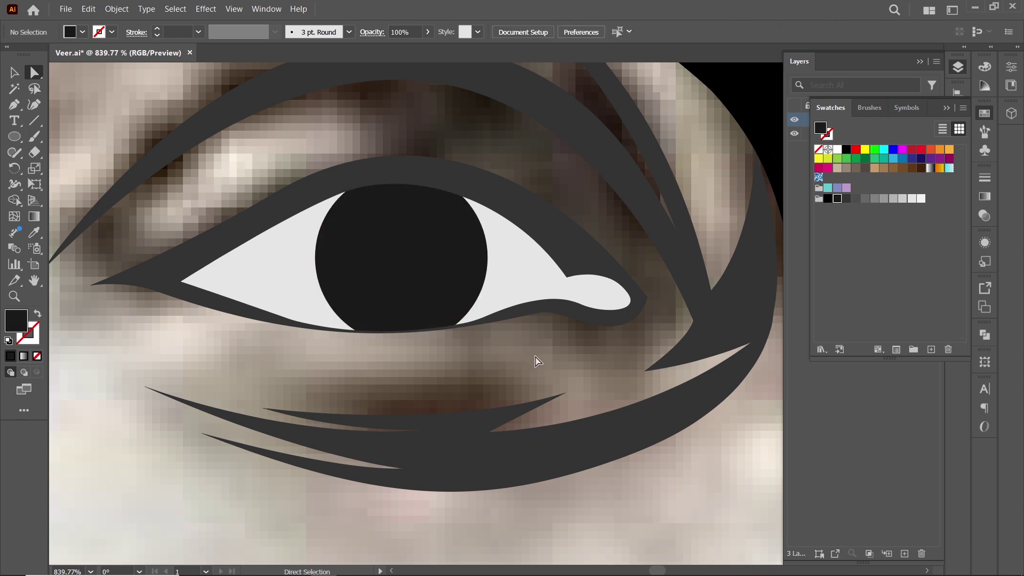
left_click(429, 237)
left_click(845, 200)
left_click(558, 342)
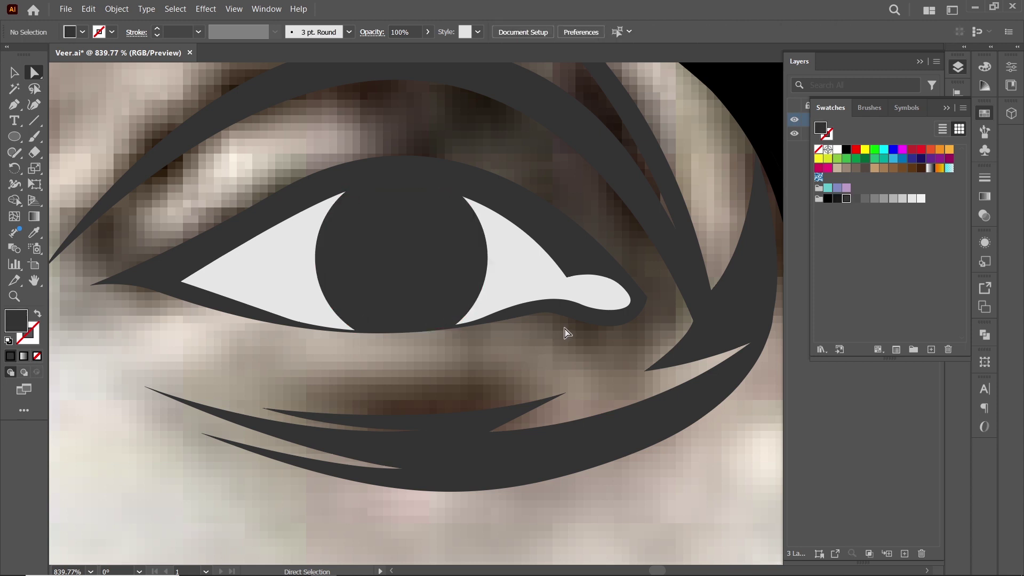
mouse_move(395, 224)
left_mouse_down()
mouse_move(431, 261)
mouse_move(425, 255)
left_mouse_up()
Pen-draw a closed multi-tipped streak shape in the lower iris
key("p")
left_click(458, 265)
mouse_move(337, 277)
left_mouse_down()
mouse_move(400, 292)
mouse_move(336, 303)
left_mouse_up()
left_click(334, 286)
left_click(335, 294)
left_click_drag(428, 301, 418, 299)
left_click_drag(351, 308, 389, 320)
left_click_drag(460, 294, 398, 333)
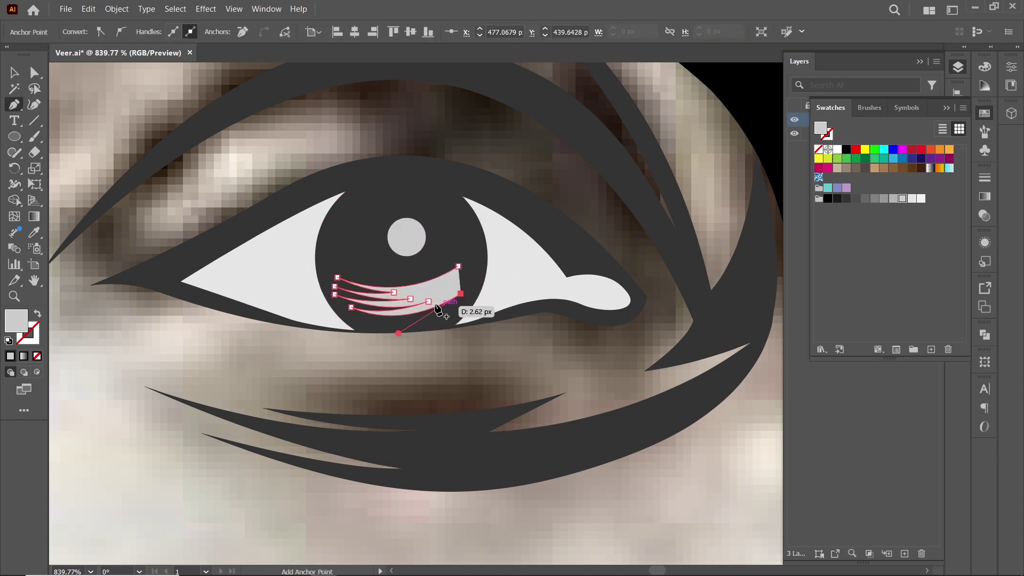
left_click(473, 284)
Reshape the streak points and crevices with Direct Selection
key("a")
scroll(441, 289, "up", 3)
scroll(405, 299, "up", 2)
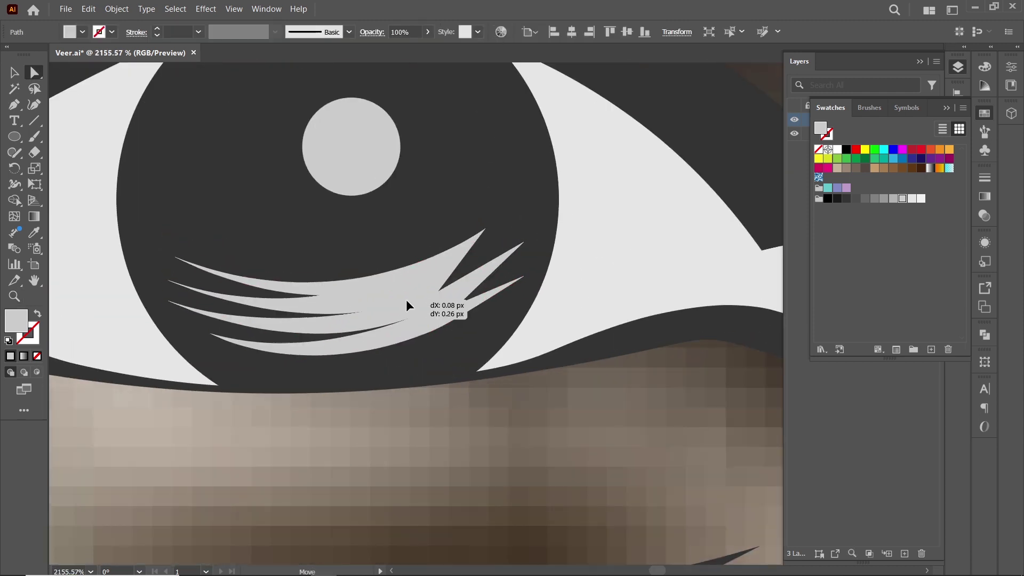
mouse_move(168, 281)
left_mouse_down()
mouse_move(183, 272)
mouse_move(190, 290)
left_mouse_up()
left_click_drag(211, 334, 219, 321)
left_click_drag(460, 305, 400, 337)
mouse_move(400, 337)
left_mouse_down()
mouse_move(418, 367)
mouse_move(469, 315)
mouse_move(302, 389)
left_mouse_up()
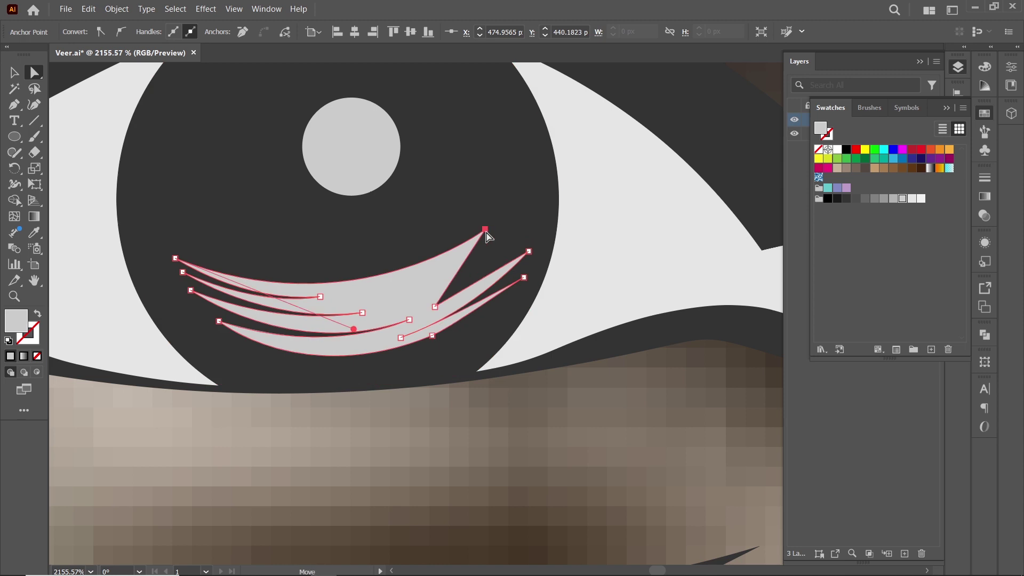
key("z")
left_click(332, 317, "alt")
scroll(346, 315, "up", 5)
key("a")
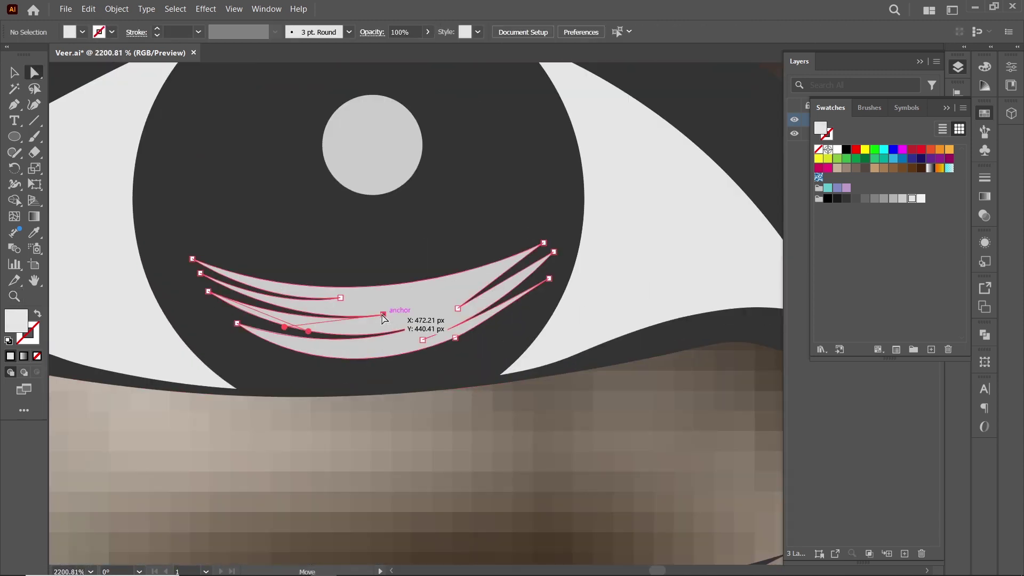
left_click_drag(383, 316, 298, 335)
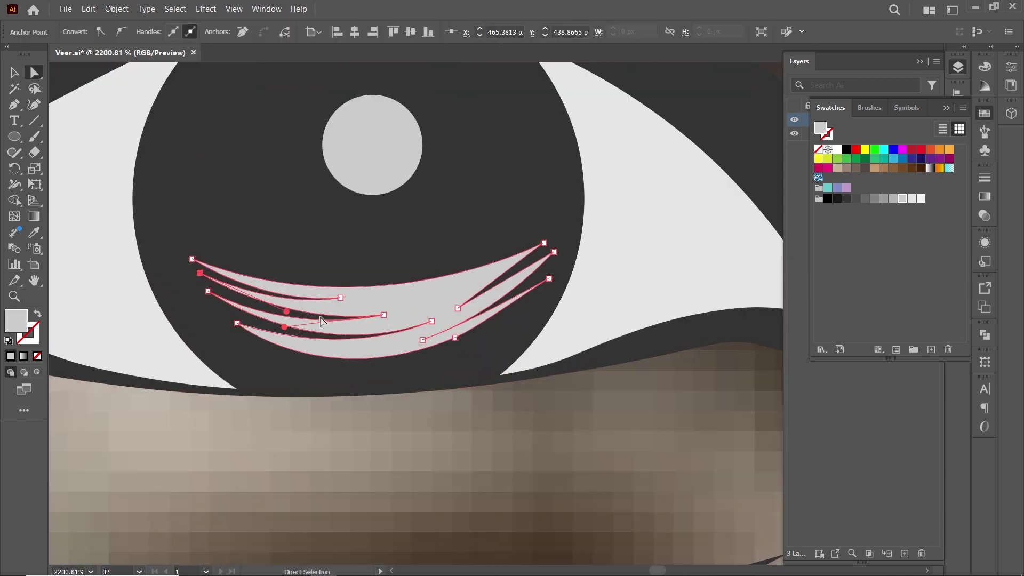
Fill the streaks a darker grey and add a curved inner streak across the iris
left_click(856, 198)
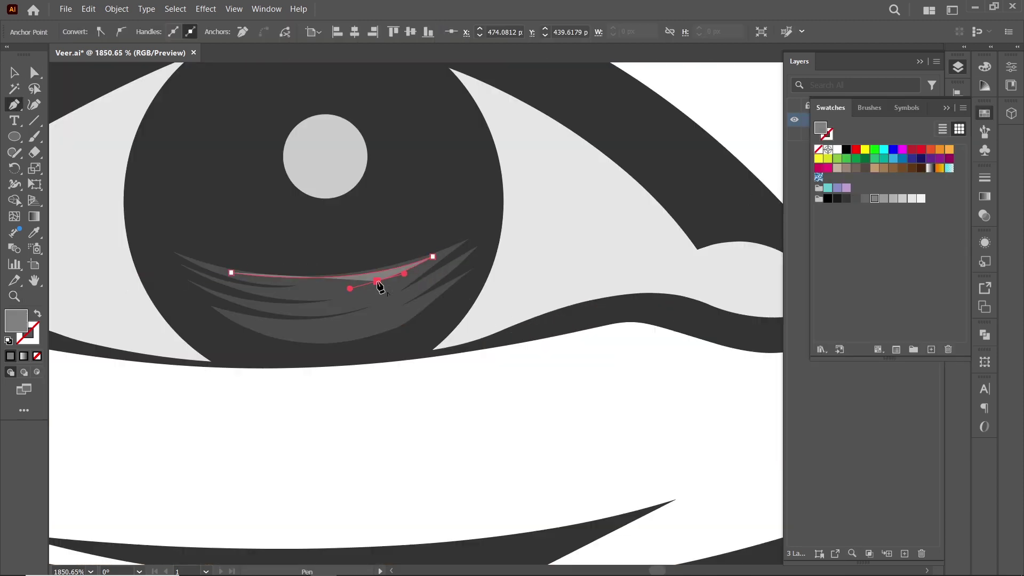
left_click_drag(255, 310, 307, 316)
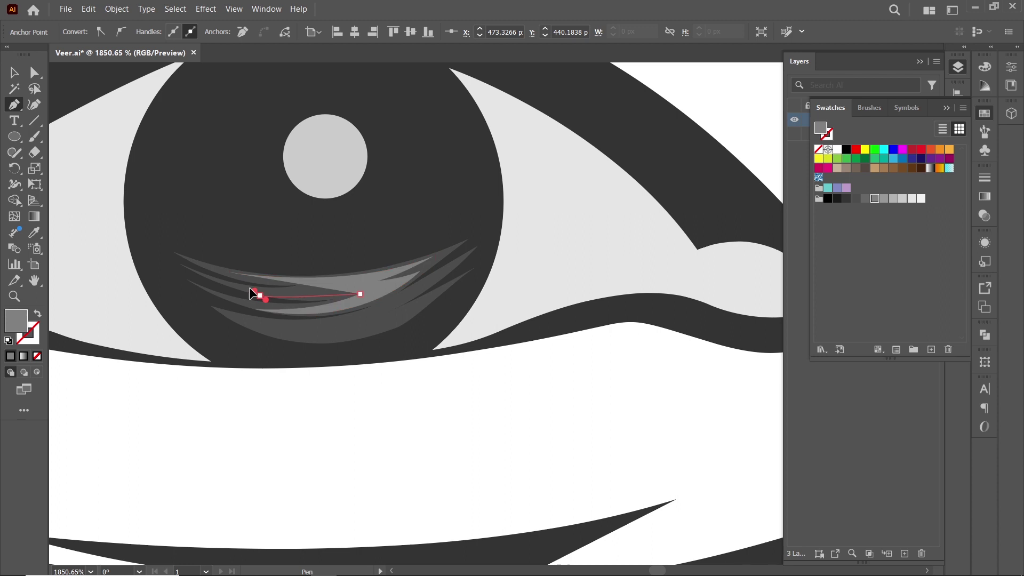
scroll(435, 318, "up", 3)
left_click_drag(397, 251, 397, 255)
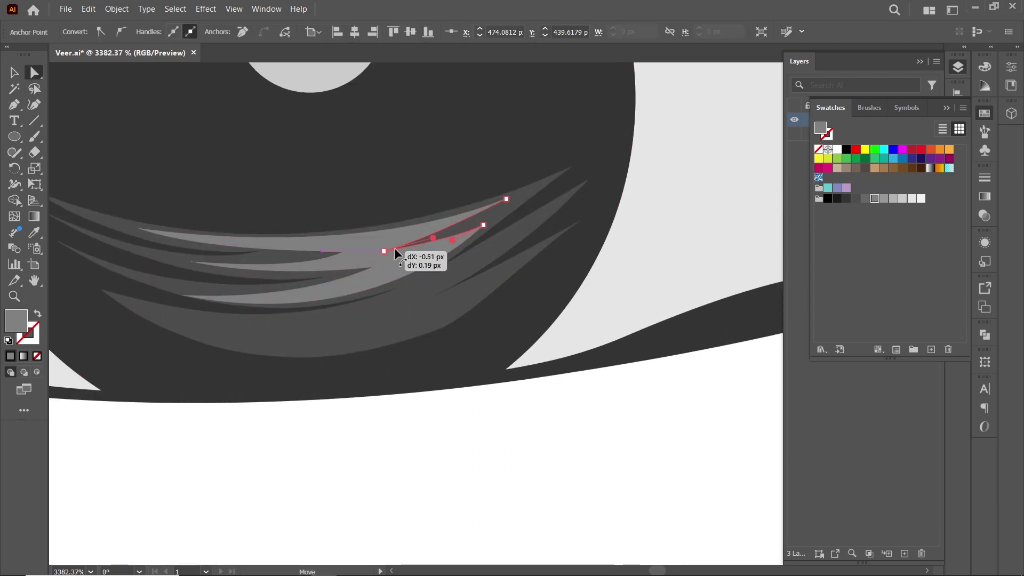
Draw another curved streak path layered in the iris
key("p")
left_click(199, 314)
left_click(384, 309)
left_click_drag(300, 342, 183, 327)
left_click(513, 264)
left_click_drag(404, 311, 381, 317)
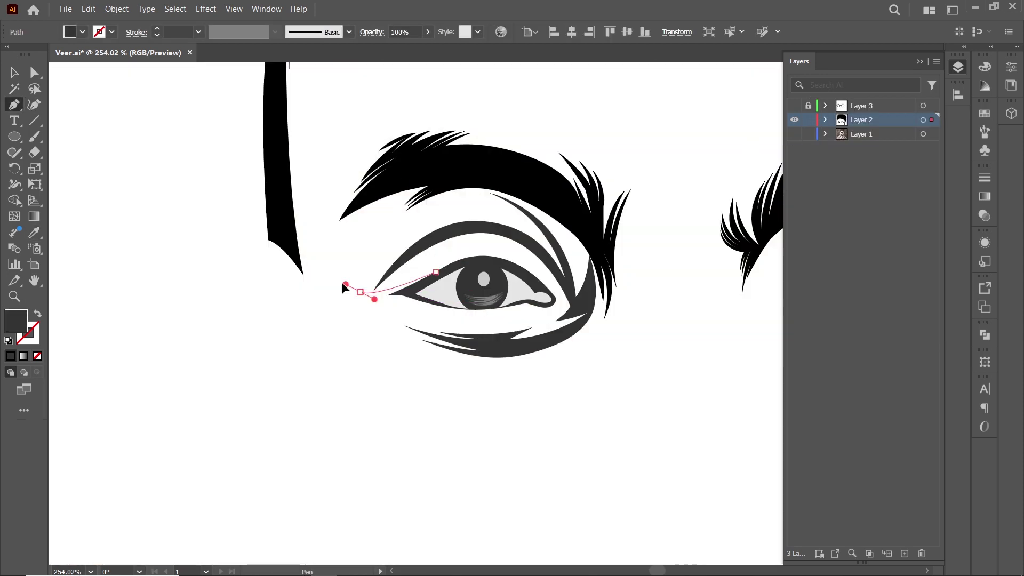
Pen-draw a new lash wisp extending from the left eye's outer corner
scroll(438, 312, "up", 3)
left_click_drag(322, 262, 286, 286)
left_click(273, 271)
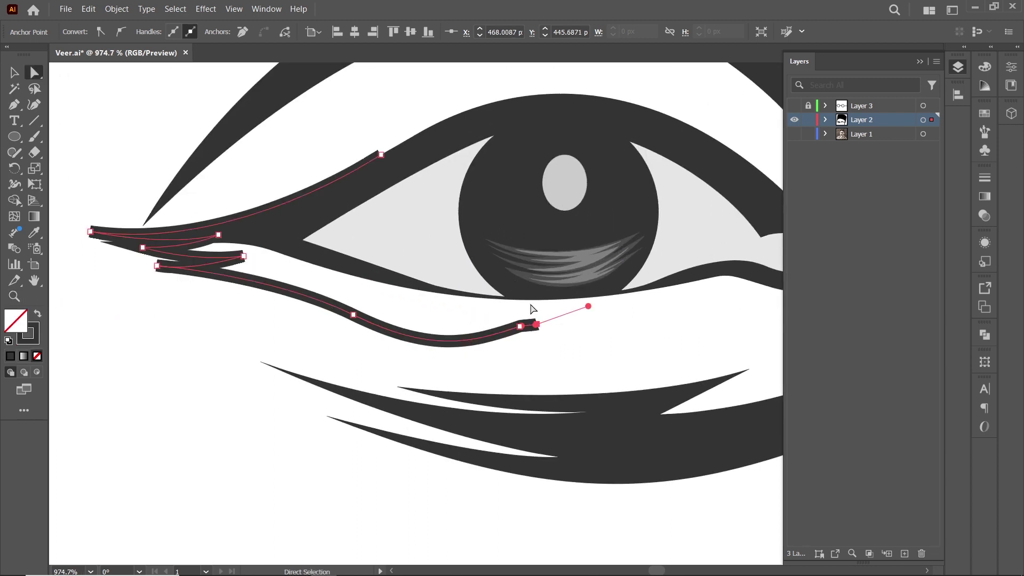
key("p")
left_click_drag(469, 335, 430, 332)
left_click(528, 312)
left_click_drag(355, 297, 273, 273)
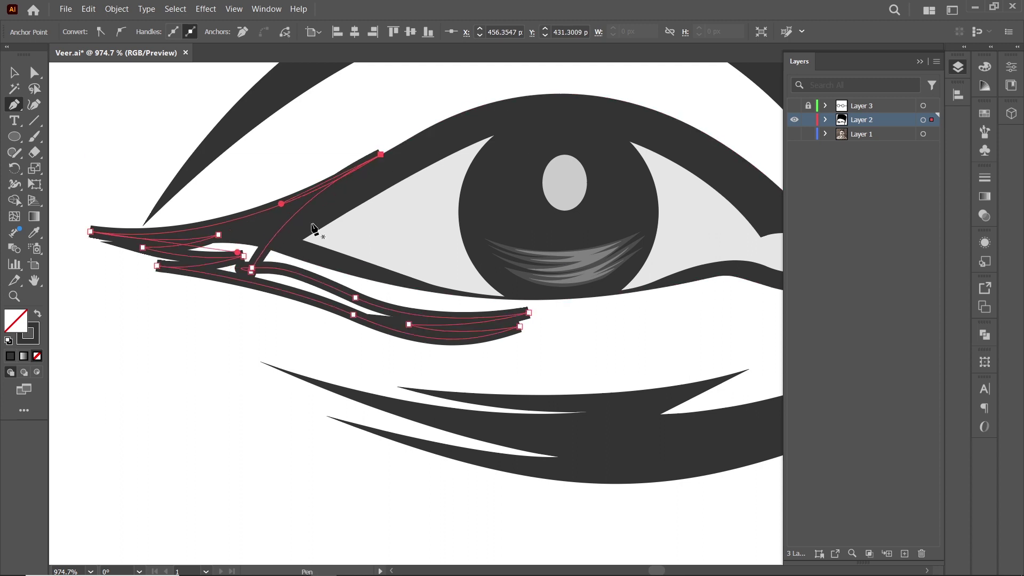
scroll(282, 265, "up", 3)
left_click(436, 93)
Drag the wing stroke's anchors into a pointed tapered tip
key("a")
mouse_move(233, 273)
left_mouse_down()
mouse_move(159, 232)
mouse_move(187, 238)
left_mouse_up()
left_click(392, 341)
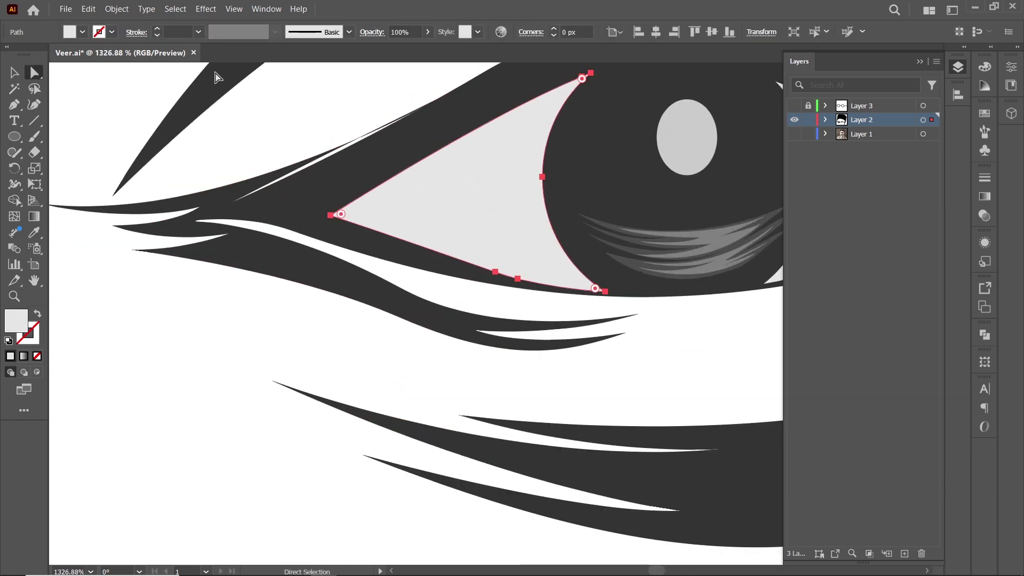
scroll(190, 229, "up", 2)
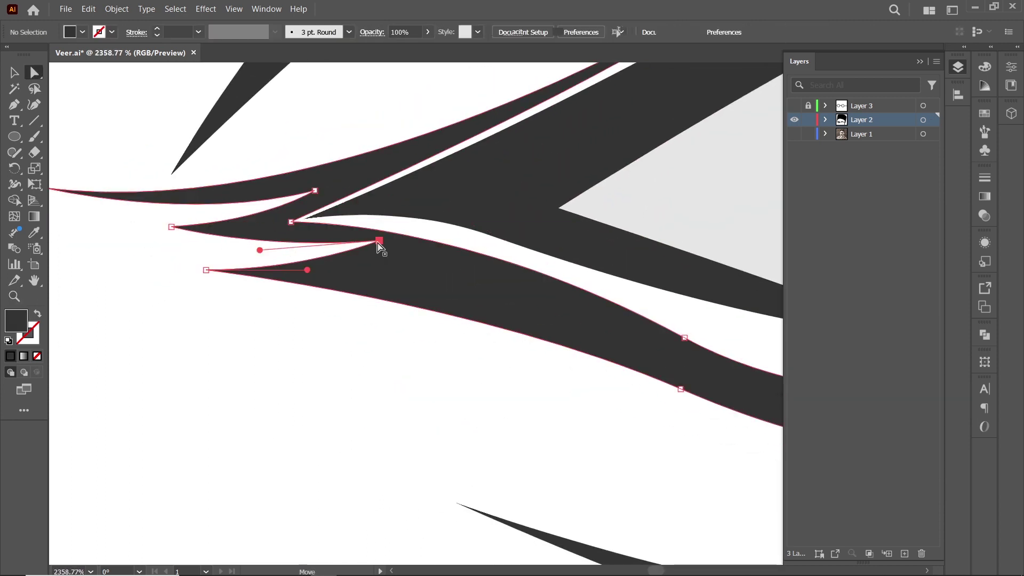
left_click_drag(379, 246, 283, 256)
scroll(469, 256, "down", 1)
scroll(306, 262, "down", 3)
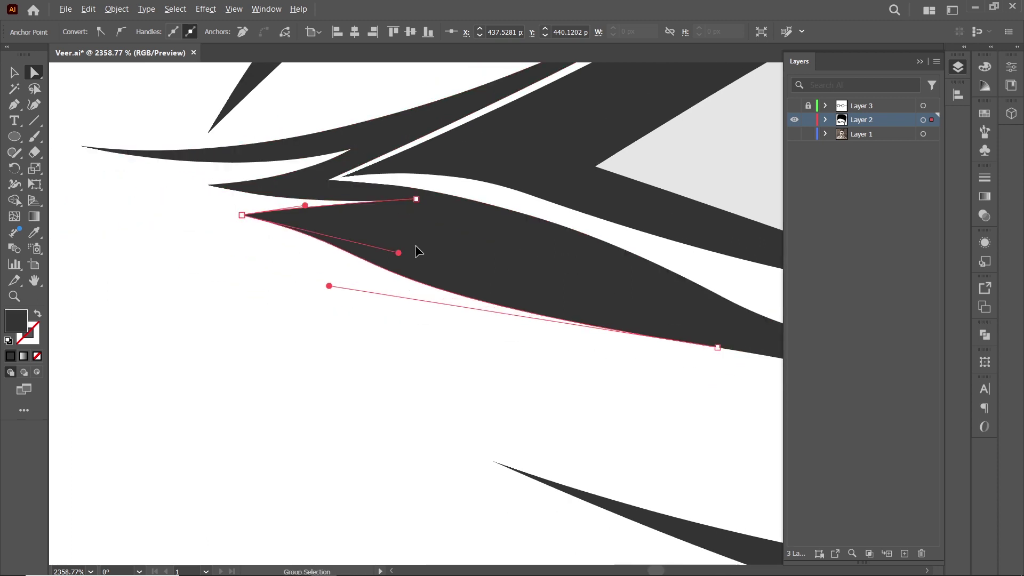
Undo the unwanted rounded bulges so the wing tip stays cleanly tapered
key("ctrl+z")
scroll(240, 183, "up", 3)
left_click_drag(158, 169, 274, 221)
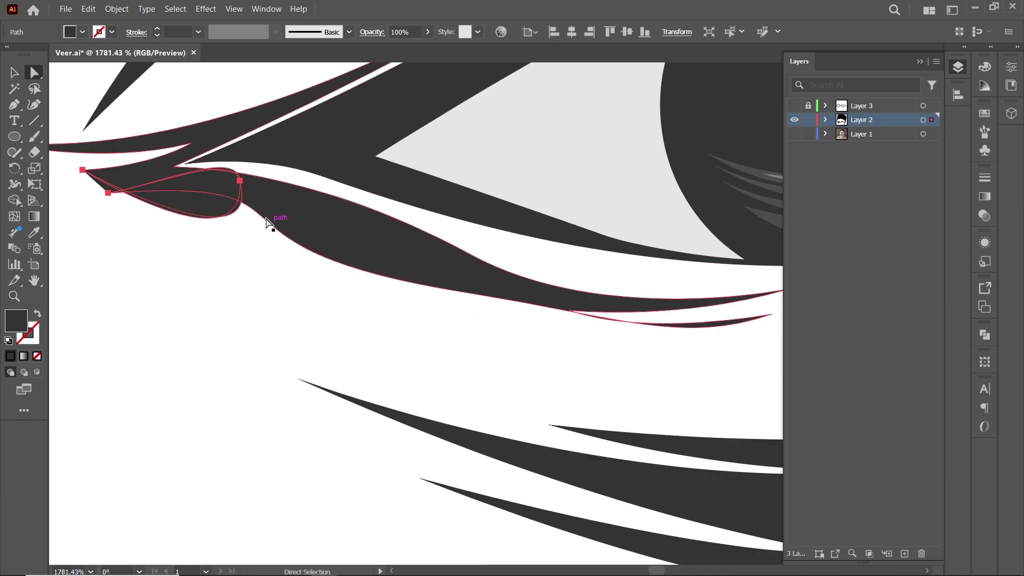
key("ctrl+z")
left_click(467, 293)
scroll(416, 232, "down", 5)
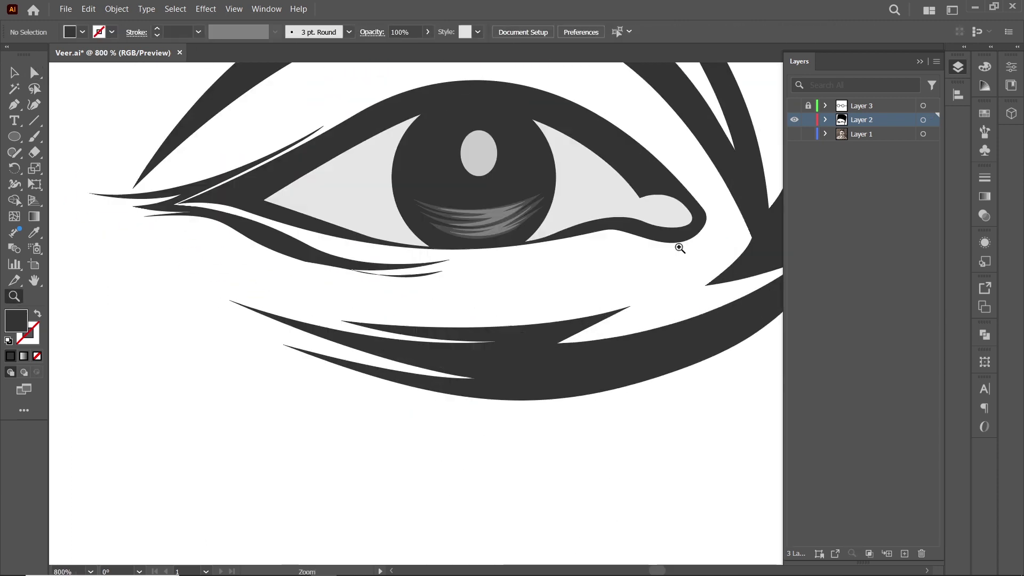
Pen-draw the eye shape in the right lens and fill it light grey
scroll(400, 274, "down", 3)
key("p")
left_click(511, 254)
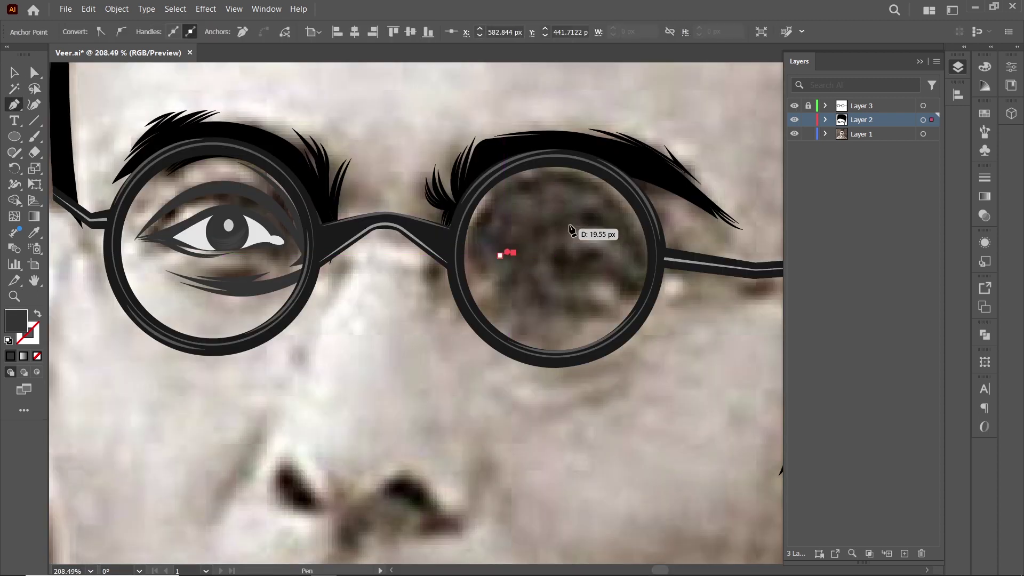
left_click_drag(644, 256, 594, 273)
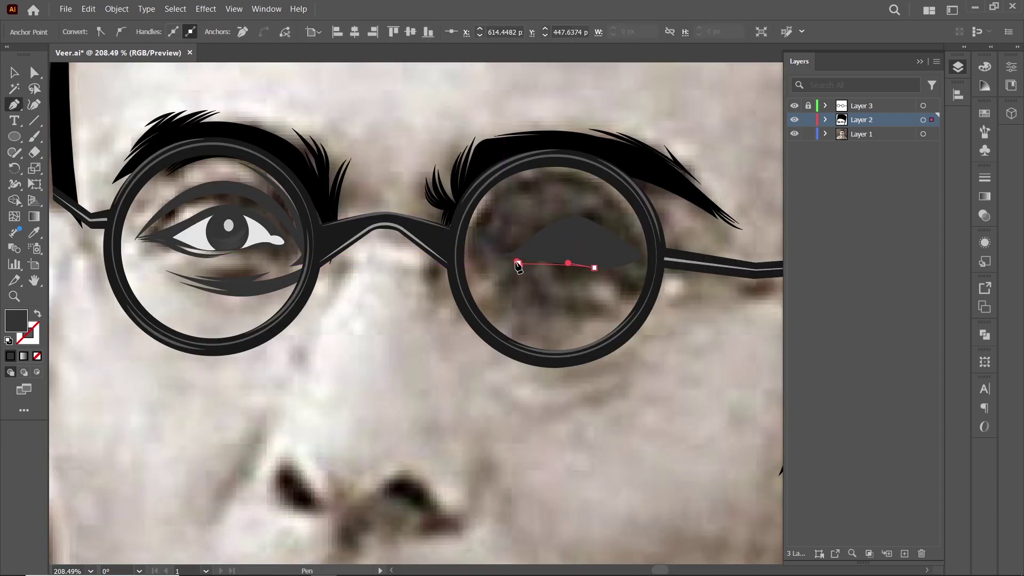
scroll(566, 241, "down", 1)
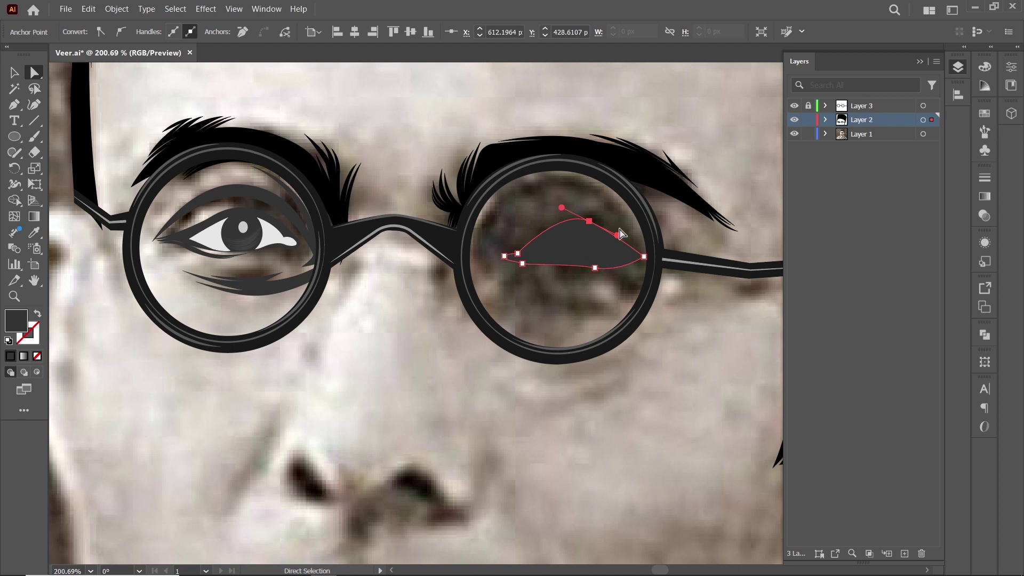
left_click_drag(642, 258, 640, 253)
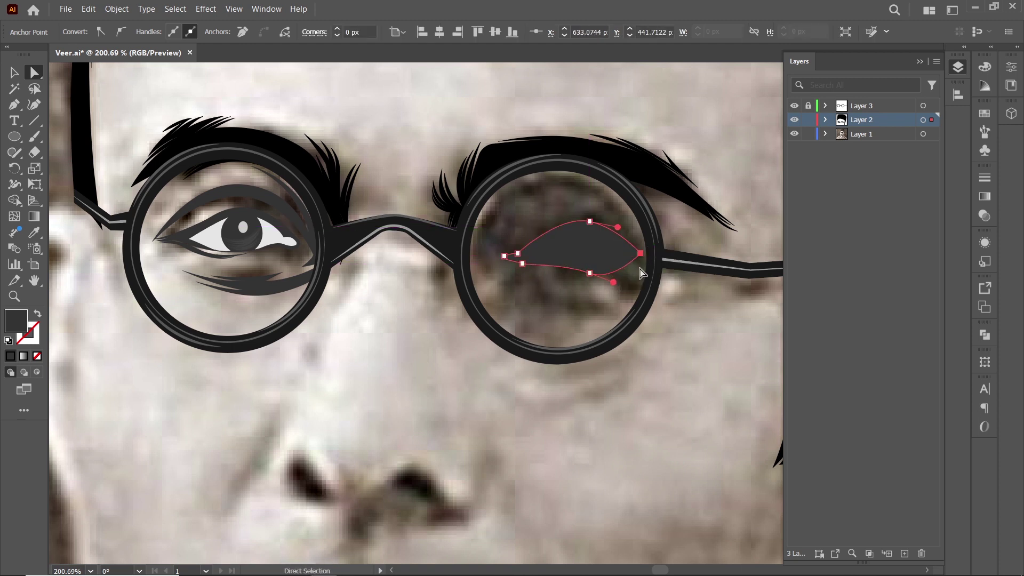
left_click(566, 251)
left_click(83, 32)
left_click(102, 104)
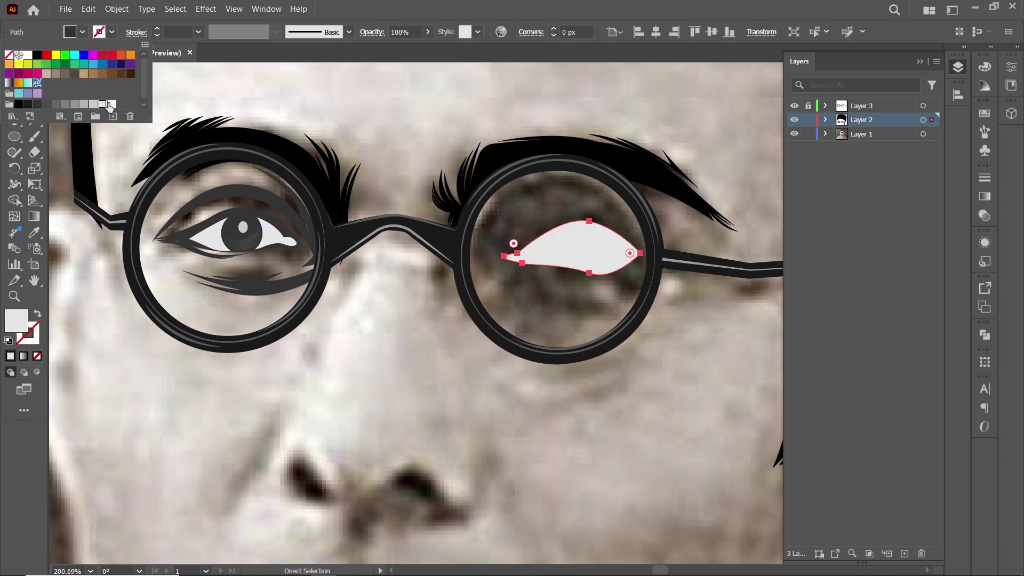
key("Escape")
left_click(665, 302)
Draw a dark outline around the right eye and thin its lower band
left_click_drag(574, 203, 610, 211)
left_click_drag(660, 255, 665, 264)
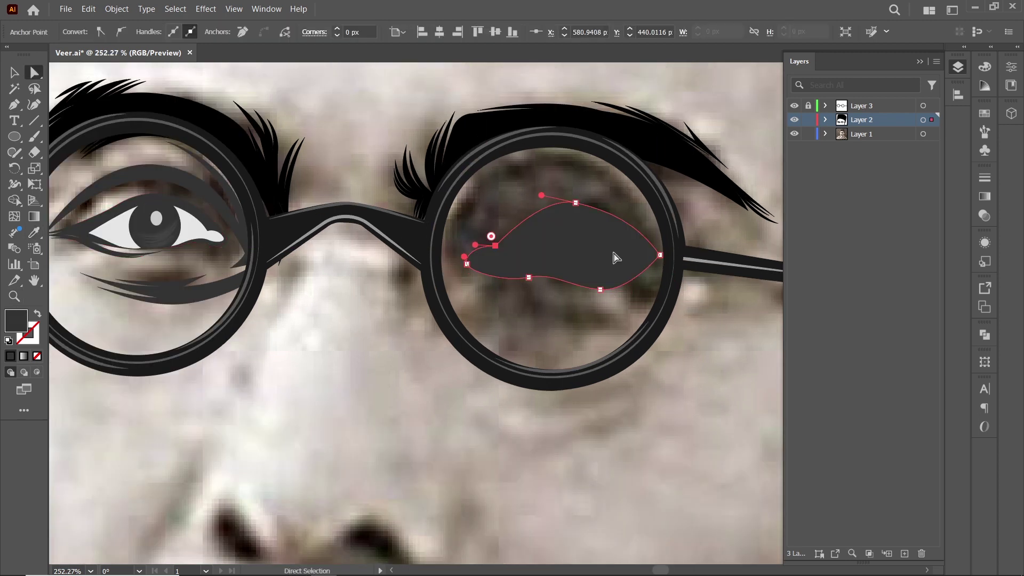
left_click(825, 119)
key("a")
scroll(564, 178, "up", 1)
left_click_drag(596, 288, 599, 278)
left_click_drag(501, 272, 508, 265)
left_click(590, 299)
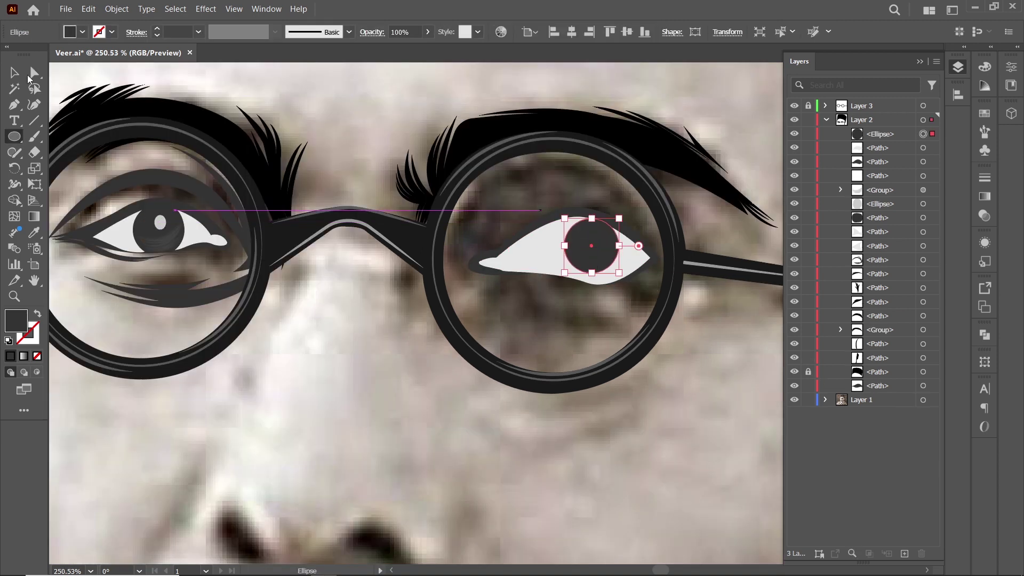
Nudge the dark pupil into place and combine it with the eye shape
key("a")
scroll(597, 302, "up", 1)
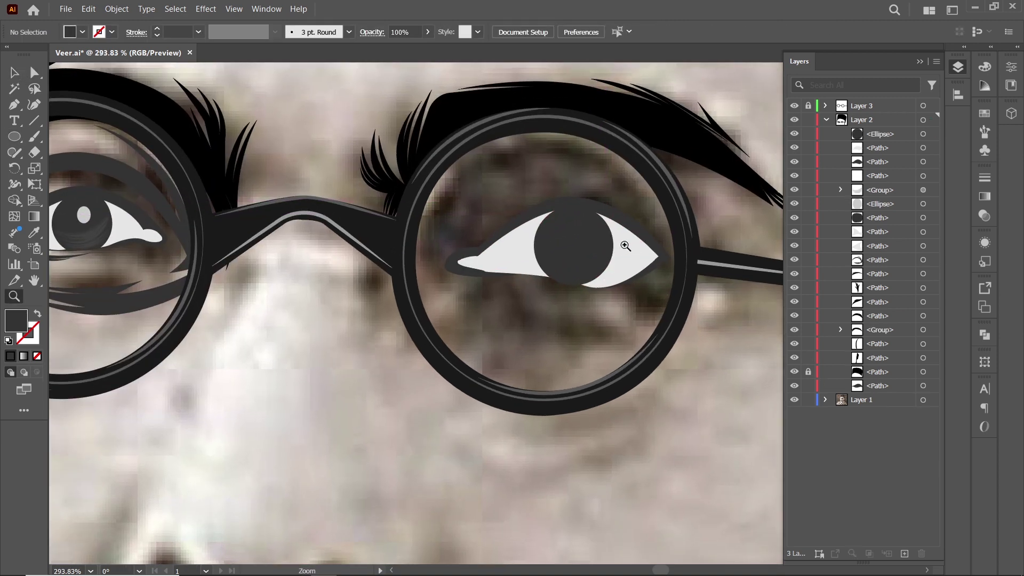
scroll(617, 235, "up", 1)
mouse_move(574, 253)
left_mouse_down()
mouse_move(629, 264)
mouse_move(505, 287)
mouse_move(418, 235)
left_mouse_up()
key("z")
left_click(578, 286)
key("ctrl+shift+a")
Move the pupil slightly down and reselect the eye outline path
key("z")
key("ctrl+z")
key("v")
left_click_drag(580, 290, 580, 291)
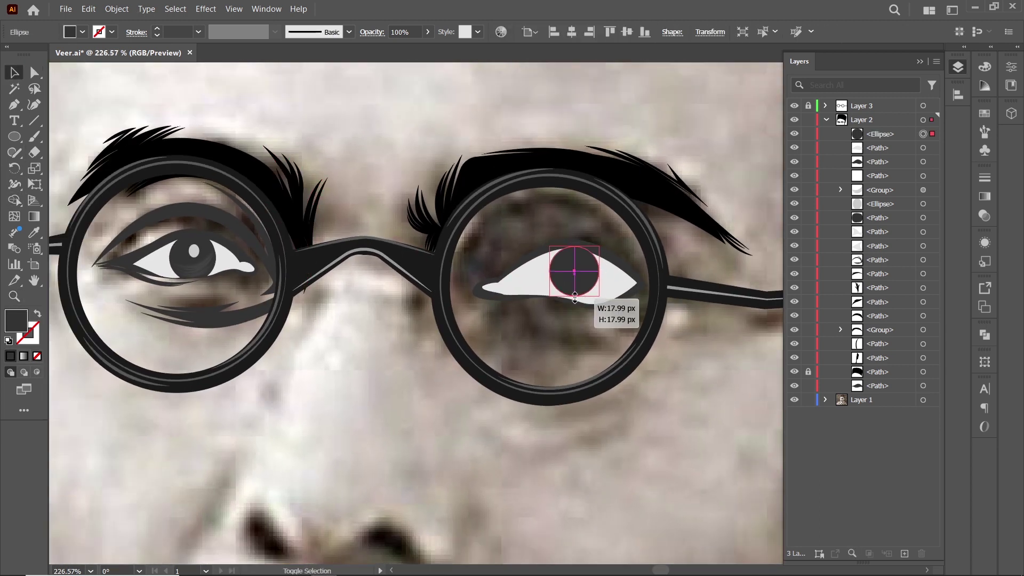
key("ctrl+plus")
key("a")
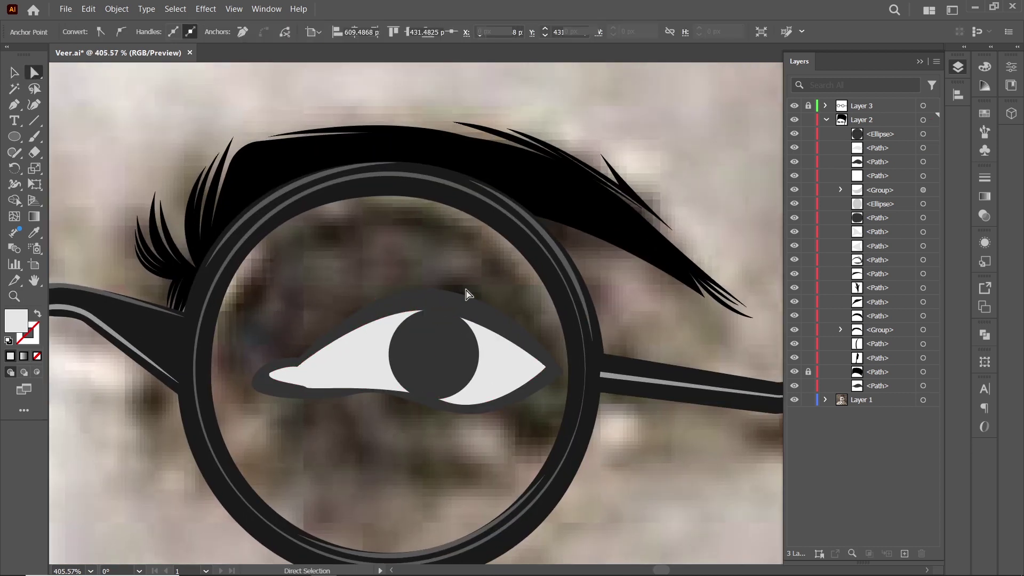
left_click(520, 326)
left_click(516, 319)
left_click(549, 280)
scroll(550, 280, "down", 3)
Draw a small white highlight circle inside the pupil
key("l")
left_click_drag(501, 266, 520, 286)
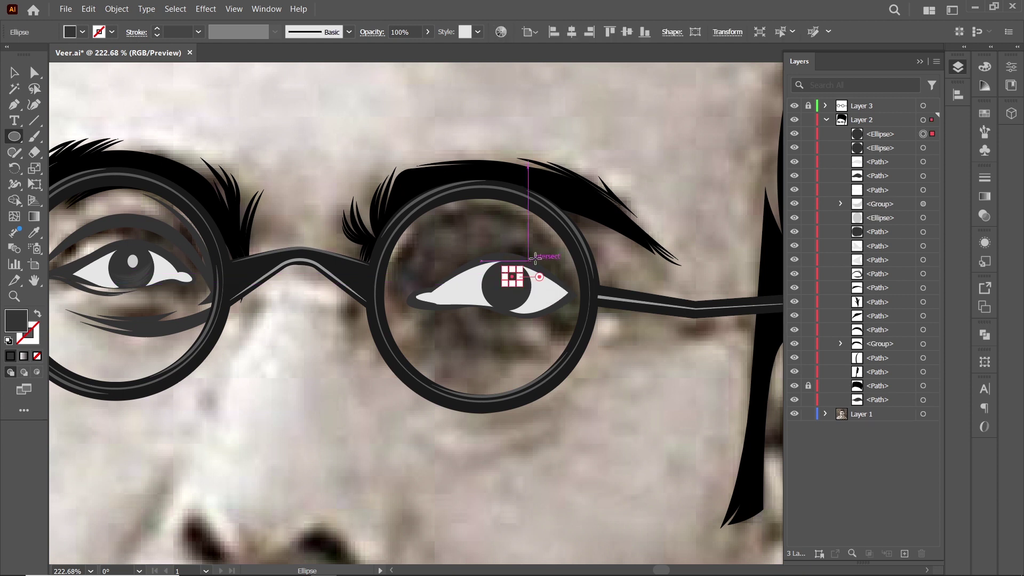
key("z")
left_click(514, 286)
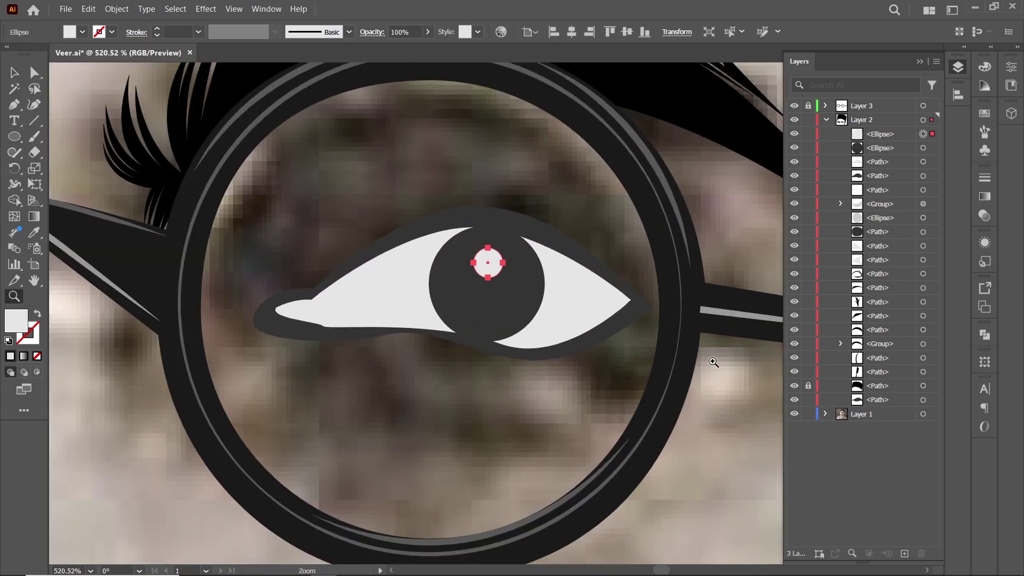
key("ctrl+0")
left_click(826, 119)
Hide the reference photo layer and pen-draw the curved grey iris shading
left_click(794, 134)
scroll(479, 275, "up", 5)
key("p")
left_click(491, 275)
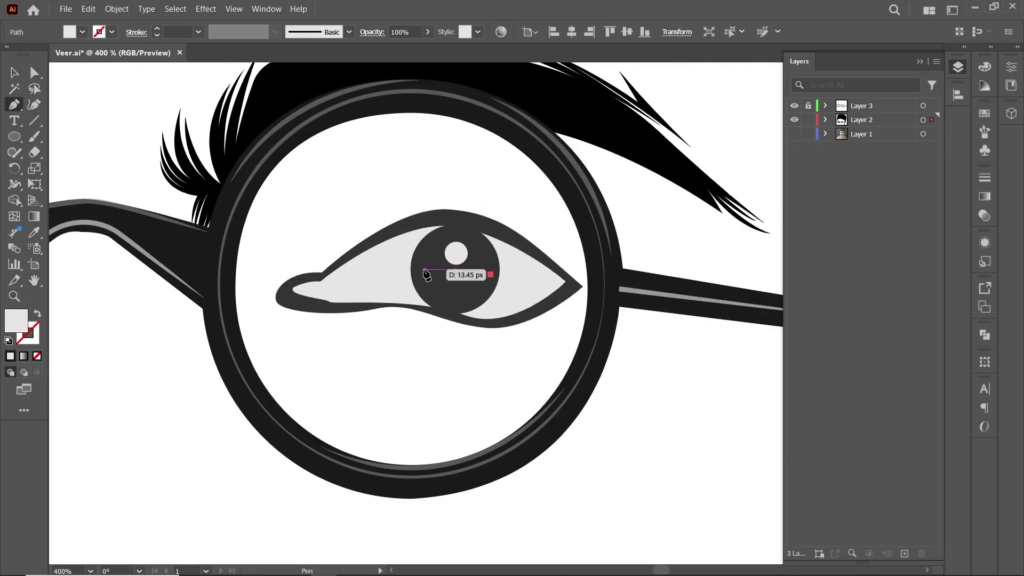
left_click(480, 297)
left_click(418, 289)
left_click(425, 270)
scroll(563, 338, "down", 5)
scroll(454, 277, "up", 5)
scroll(426, 256, "up", 5)
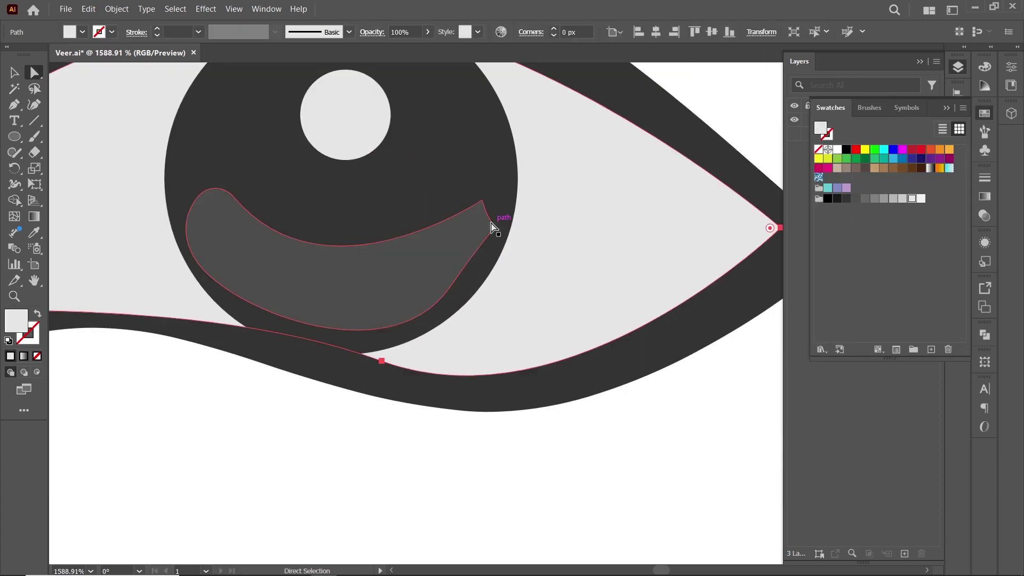
left_click_drag(409, 211, 491, 268)
scroll(480, 267, "down", 10)
Draw the eyelid crease above the right eye, swapping its stroke into a dark fill
key("p")
left_click(401, 254)
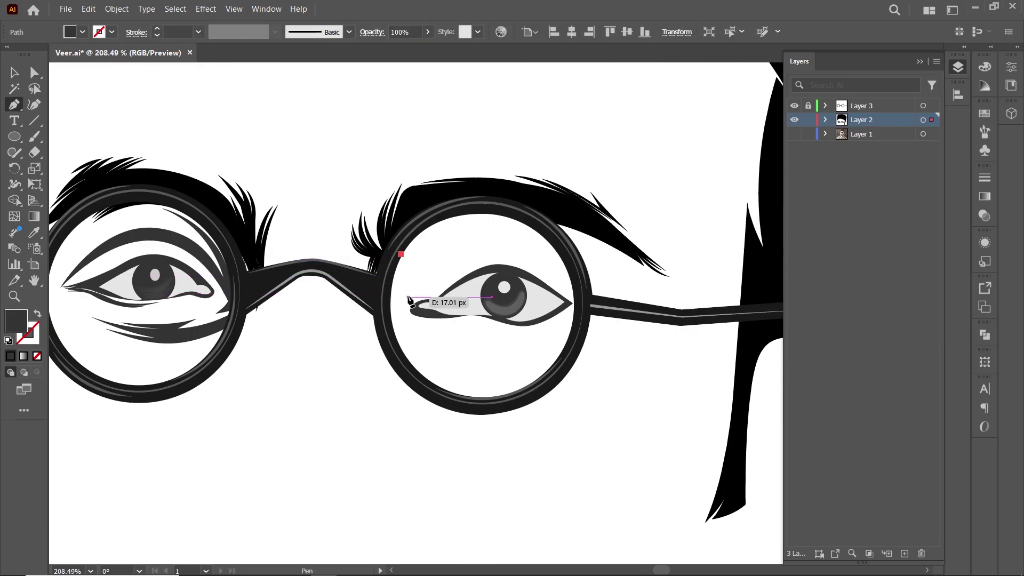
left_click(408, 295)
left_click(476, 254)
left_click_drag(573, 303, 520, 229)
scroll(590, 310, "up", 3)
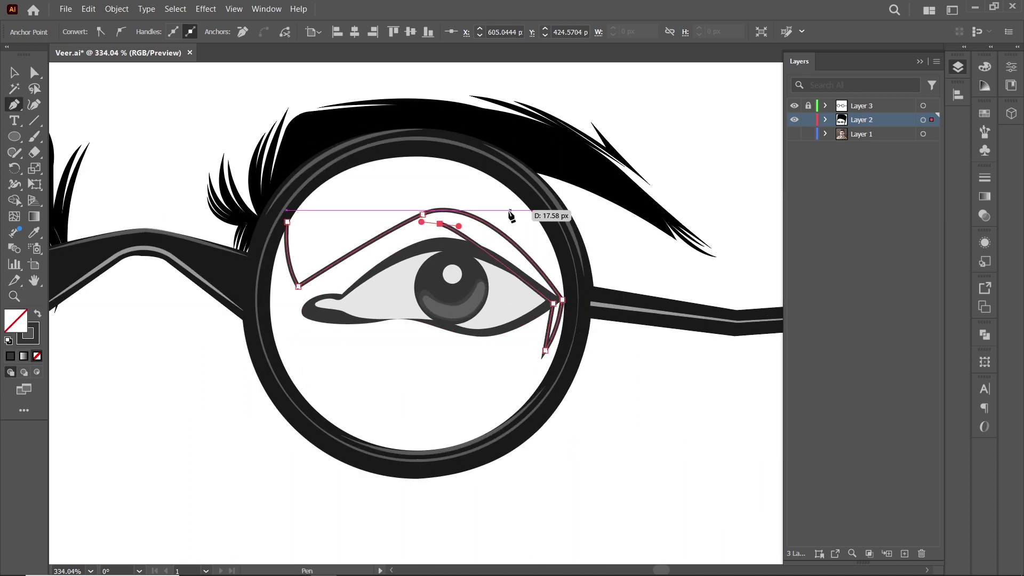
left_click(287, 222)
key("shift+x")
scroll(371, 263, "up", 4)
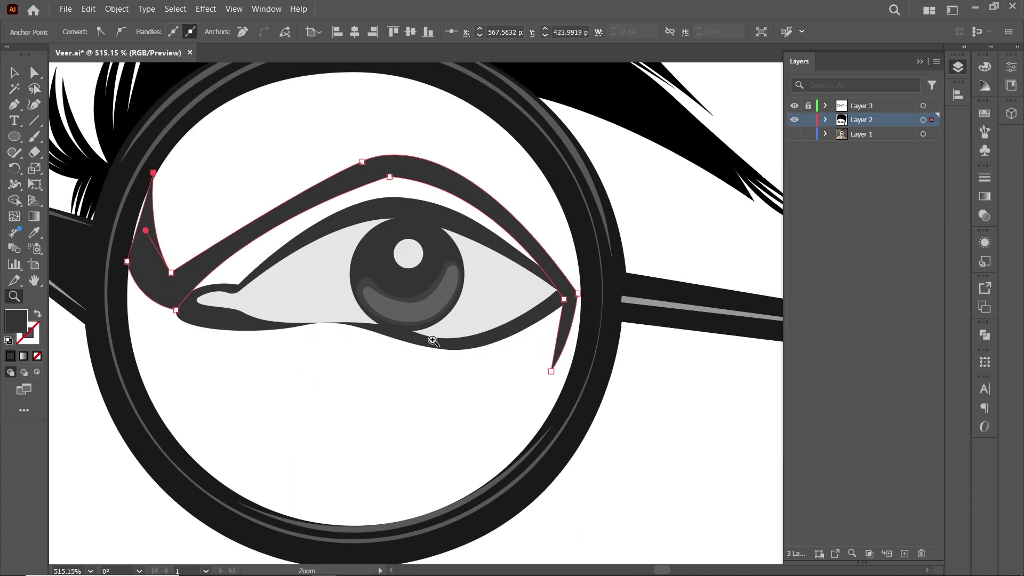
Raise and fine-tune the crease arch's anchors toward the eye corners
key("a")
left_click(236, 350)
left_click_drag(506, 183, 506, 176)
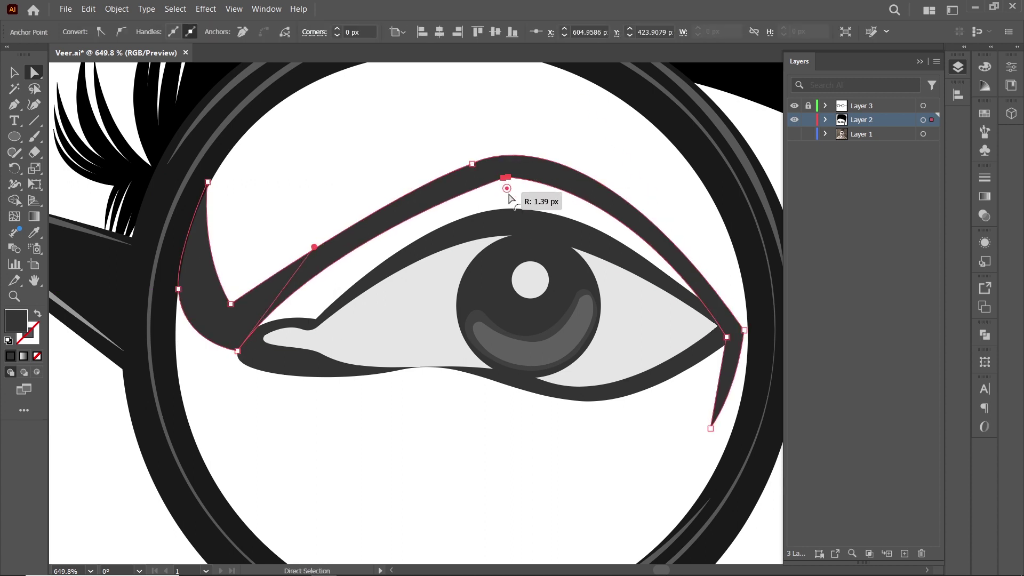
left_click_drag(737, 333, 663, 319)
left_click(666, 317)
left_click(457, 182)
Start a curved lower shading path beneath the right eye
key("p")
scroll(457, 183, "down", 5)
left_click(393, 373)
left_click(418, 424)
left_click_drag(528, 443, 606, 427)
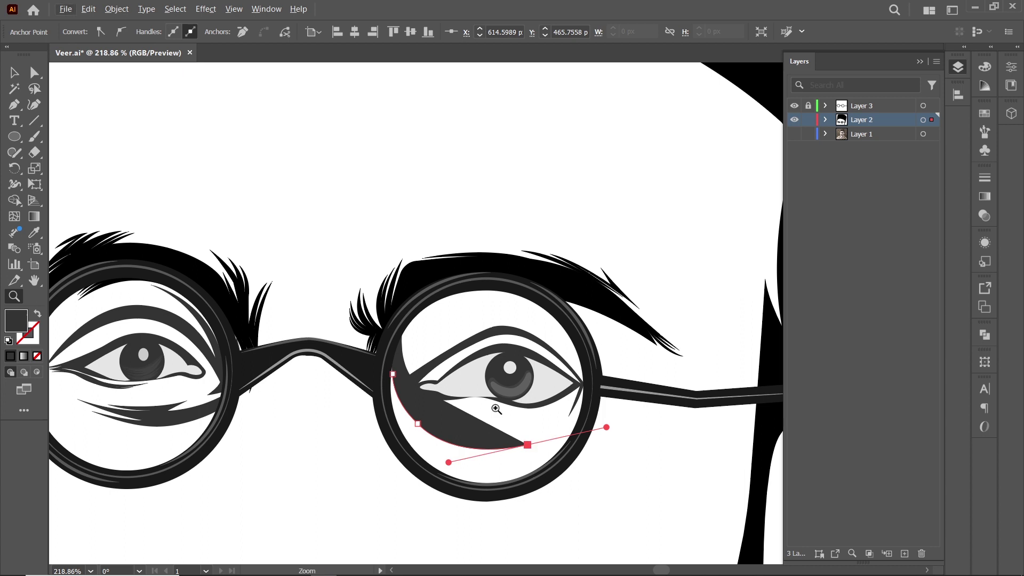
Close the lower shading into a crescent under the right eye
scroll(496, 410, "up", 2)
left_click_drag(475, 453, 488, 462)
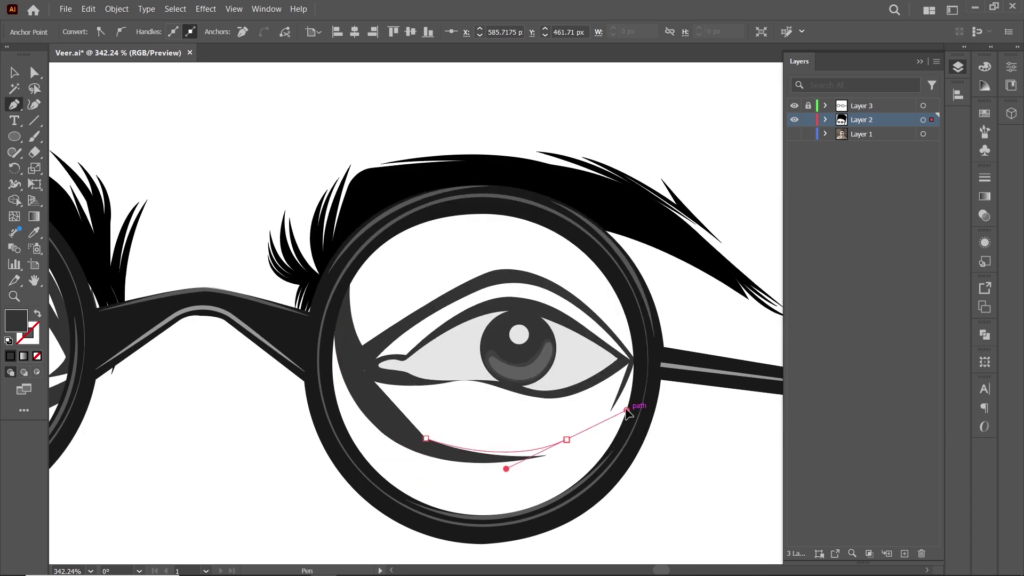
left_click(431, 422)
left_click_drag(380, 394, 361, 385)
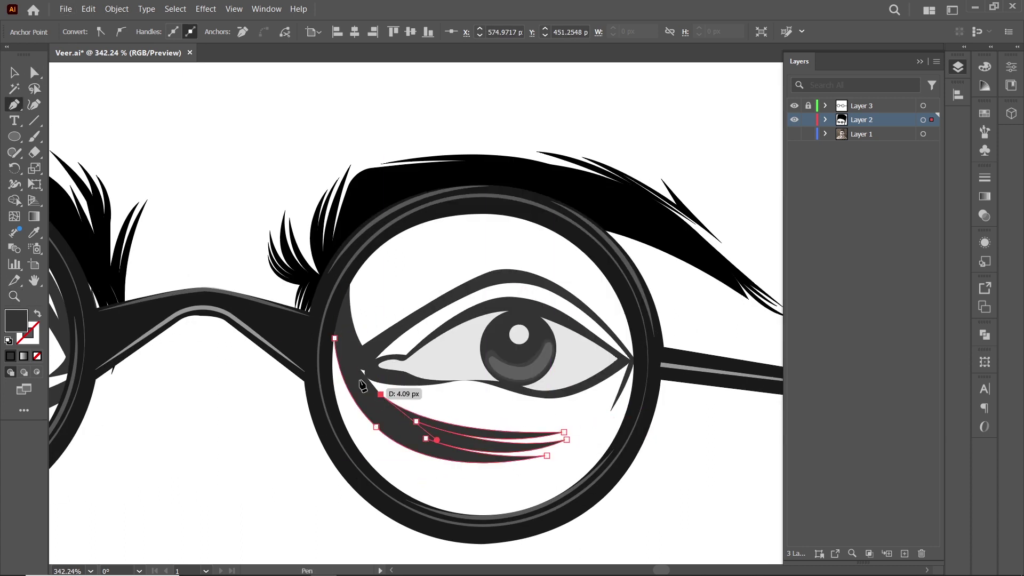
scroll(560, 384, "up", 2)
Reshape the crescent's anchors and lower curve to hug the eye
key("a")
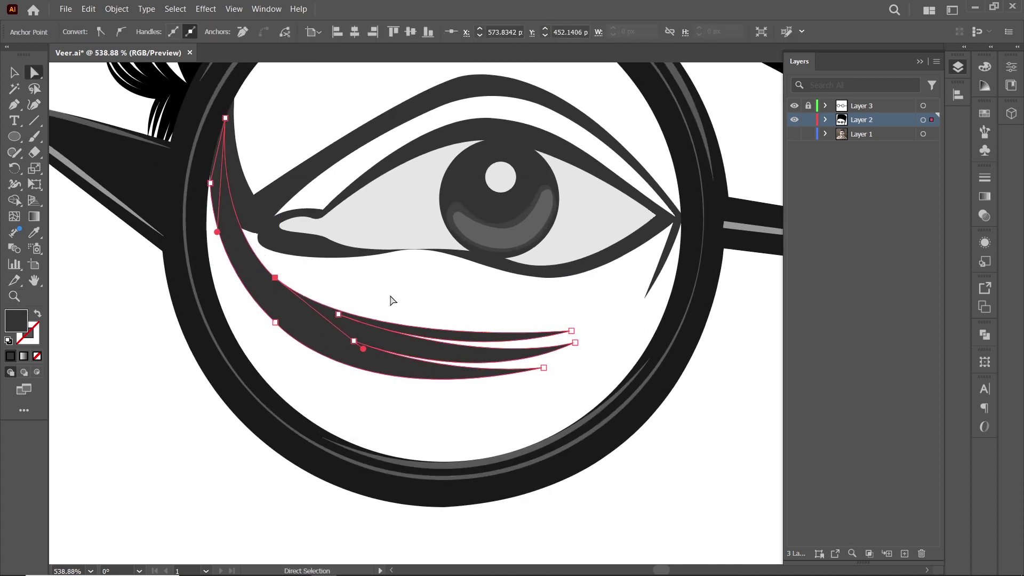
left_click_drag(336, 342, 525, 397)
left_click(349, 407)
scroll(315, 403, "down", 5)
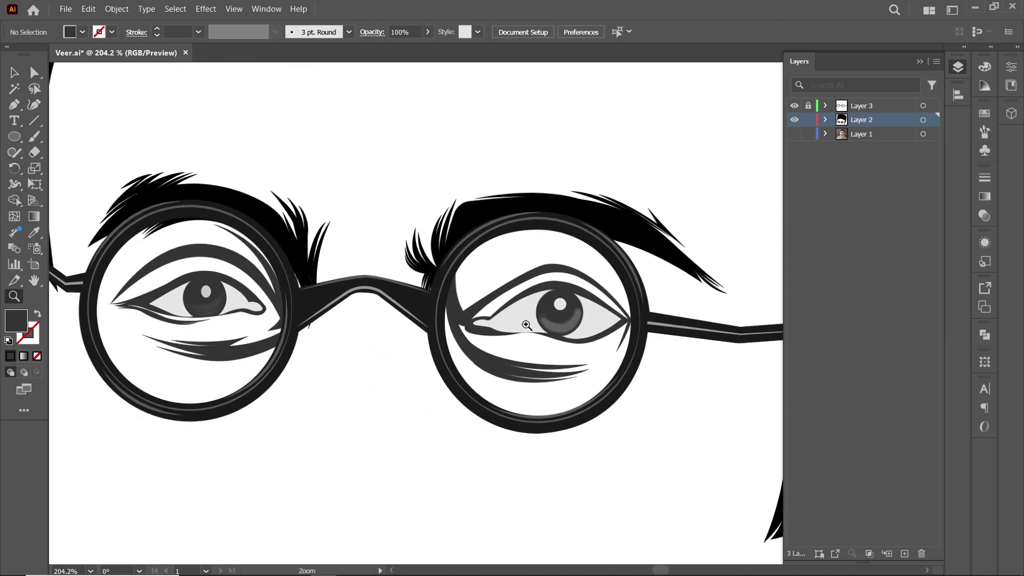
scroll(480, 330, "up", 2)
left_click(465, 347)
left_click_drag(465, 350, 588, 393)
scroll(587, 393, "up", 2)
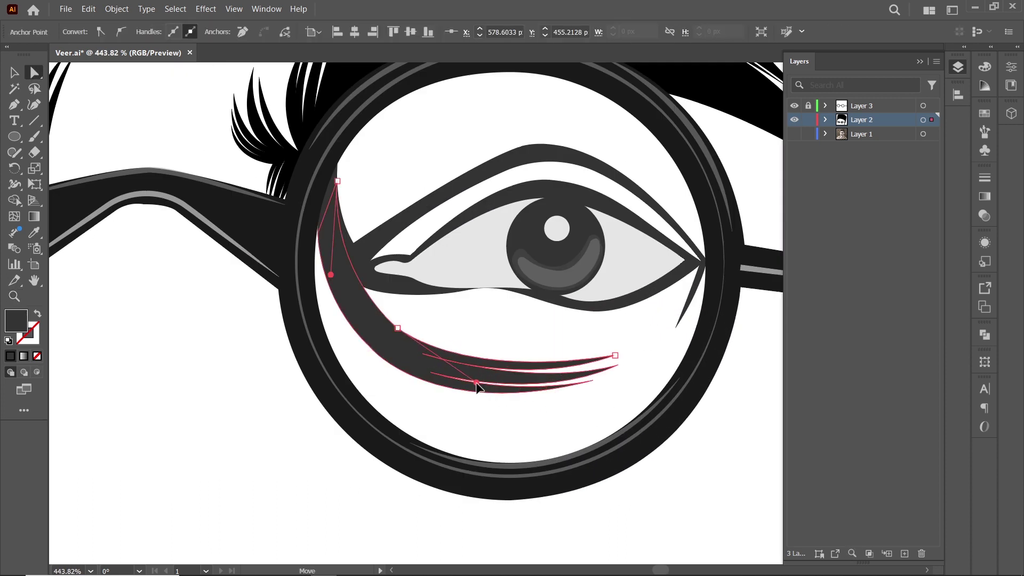
scroll(584, 336, "down", 3)
scroll(589, 293, "up", 3)
left_click_drag(427, 368, 437, 365)
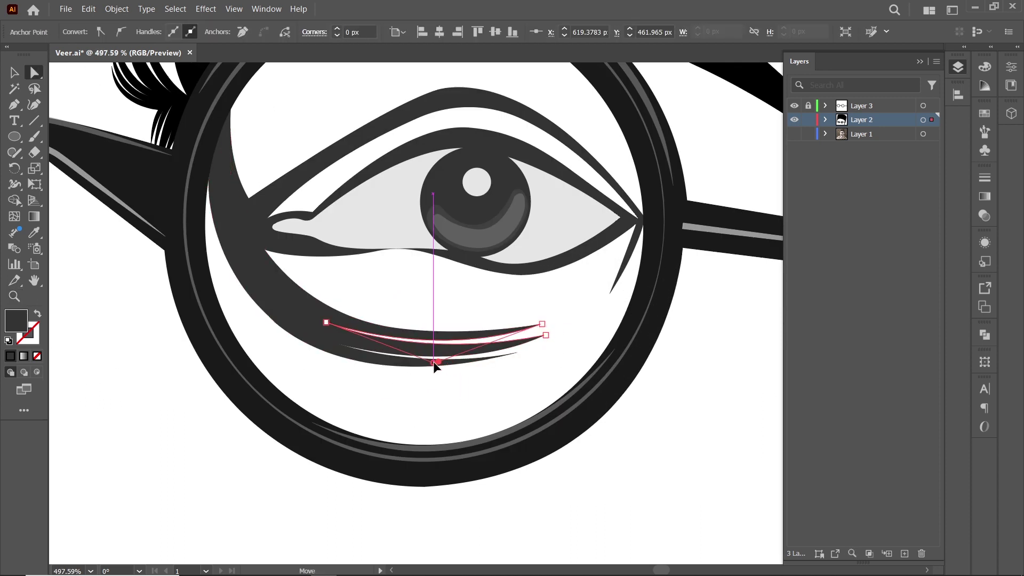
scroll(436, 365, "down", 3)
Pen a curved reflection stroke near the top of the right lens
key("p")
left_click(407, 317)
left_click_drag(519, 263, 609, 283)
key("ctrl+z")
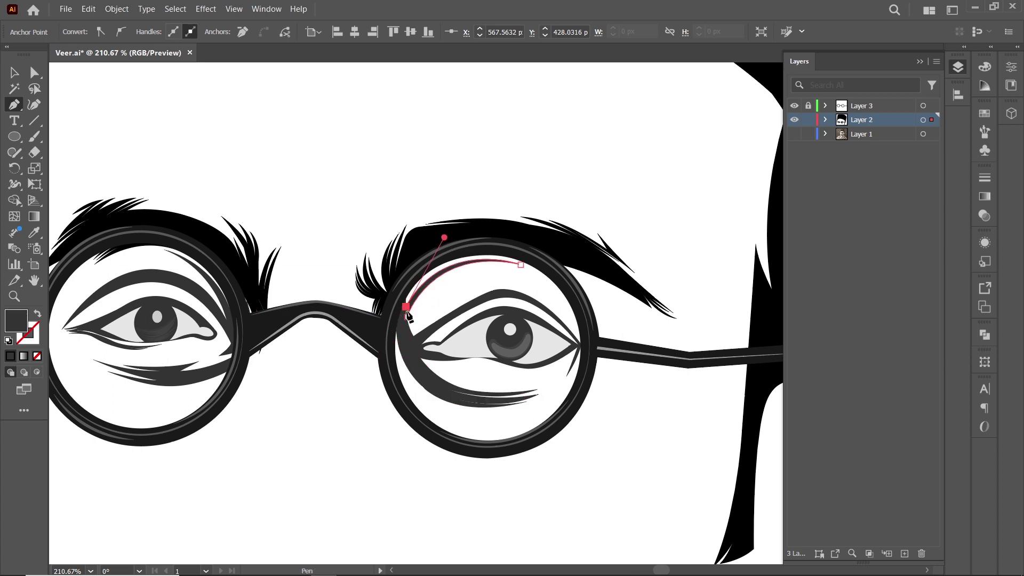
left_click(553, 283, "ctrl")
scroll(552, 283, "up", 2)
scroll(329, 288, "up", 2)
scroll(325, 291, "down", 3)
Draw a curve along the left lens bottom and swap its fill and stroke
key("p")
left_click_drag(250, 276, 278, 294)
mouse_move(370, 259)
left_mouse_down()
mouse_move(325, 320)
mouse_move(330, 330)
left_mouse_up()
key("shift+x")
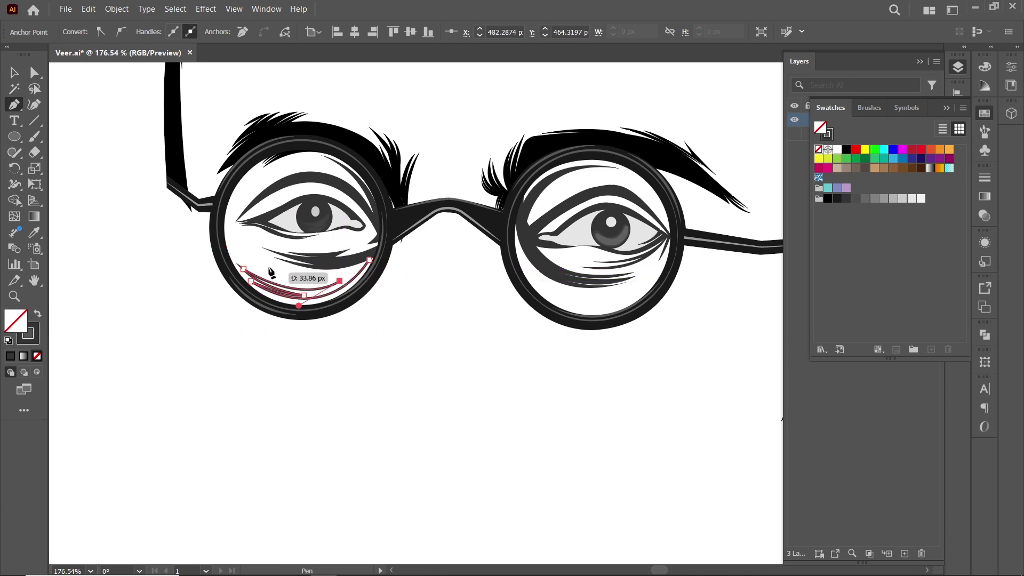
Make the left lens curve a dark filled shape hugging the lower rim
key("shift+x")
key("a")
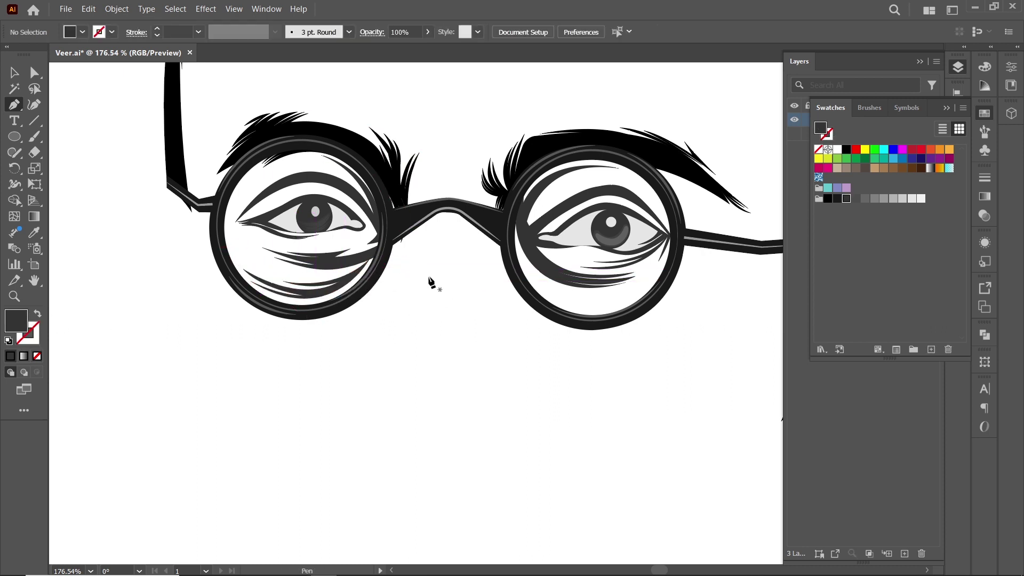
scroll(351, 258, "up", 3)
left_click_drag(383, 269, 212, 342)
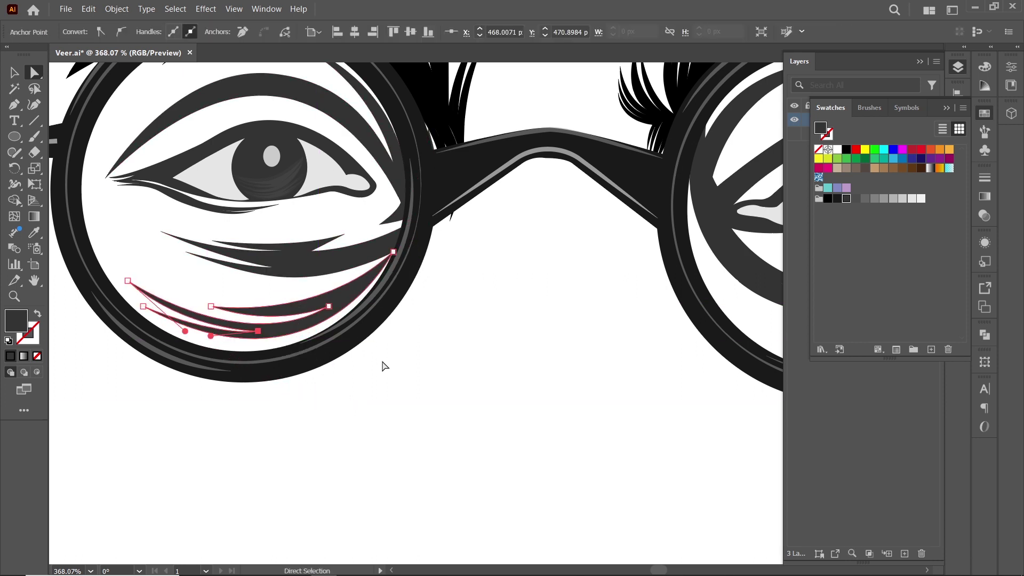
Draw a dark filled crescent along the right lens's lower rim
key("p")
scroll(384, 366, "down", 3)
left_click(372, 313)
mouse_move(496, 396)
left_mouse_down()
mouse_move(593, 394)
mouse_move(353, 393)
left_mouse_up()
key("shift+x")
scroll(507, 374, "up", 3)
key("a")
left_click_drag(242, 408, 273, 456)
left_click(486, 412)
left_click_drag(328, 395, 264, 345)
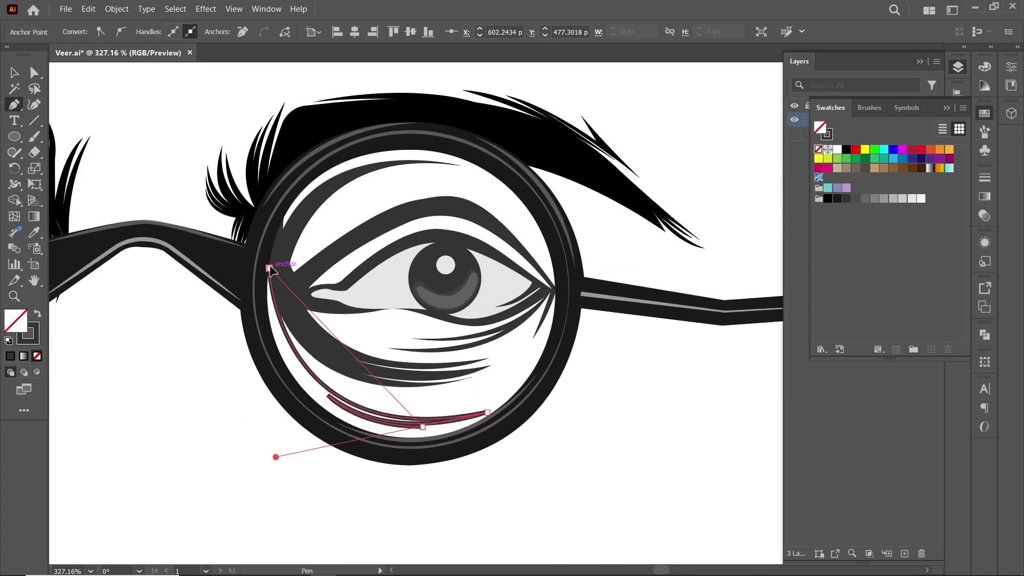
key("ctrl+shift+a")
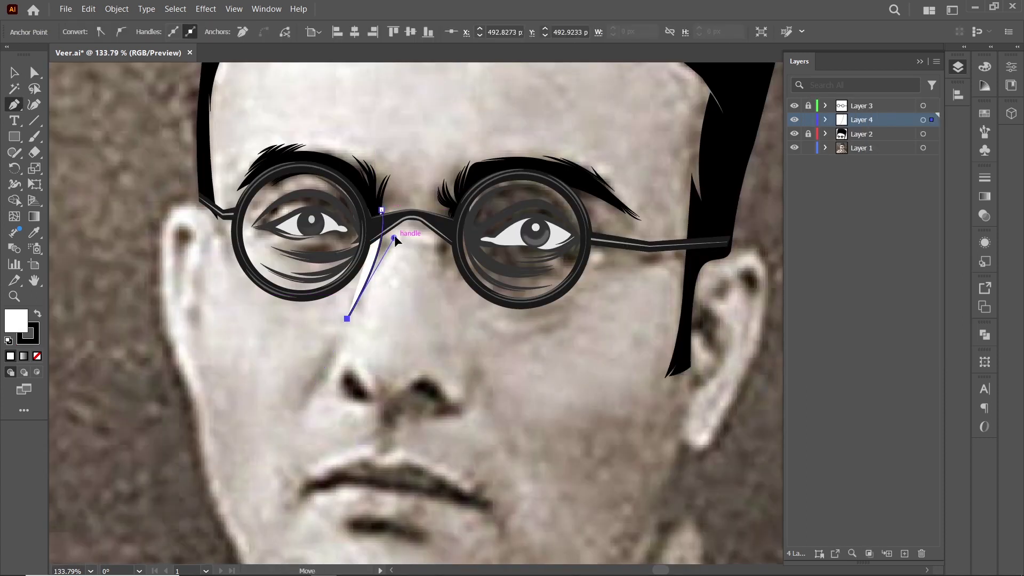
Set the nose path's fill to None and adjust its top and bottom anchors toward the nostril
left_click(984, 113)
left_click(818, 149)
left_click_drag(350, 321, 352, 324)
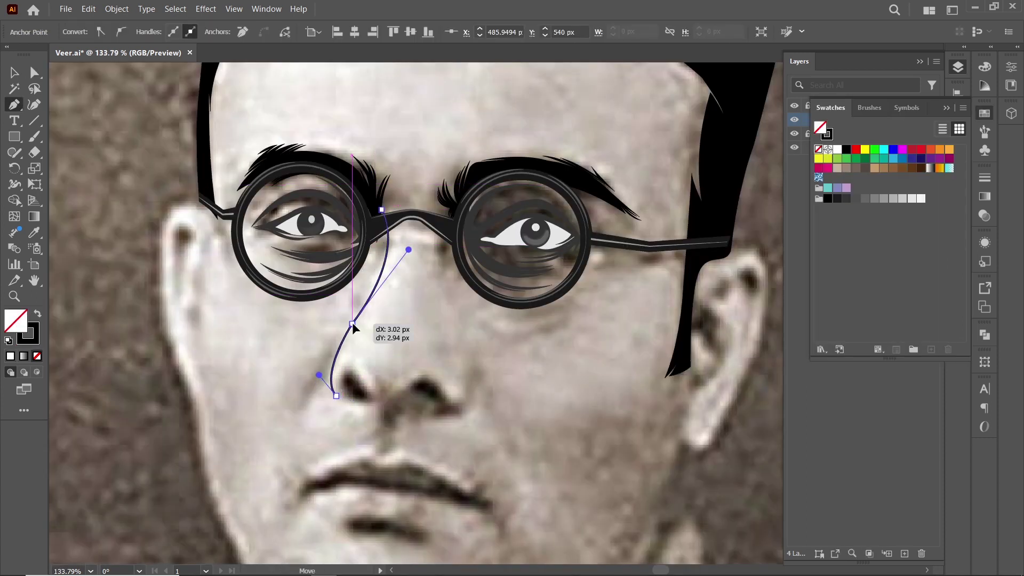
left_click_drag(352, 405, 350, 401)
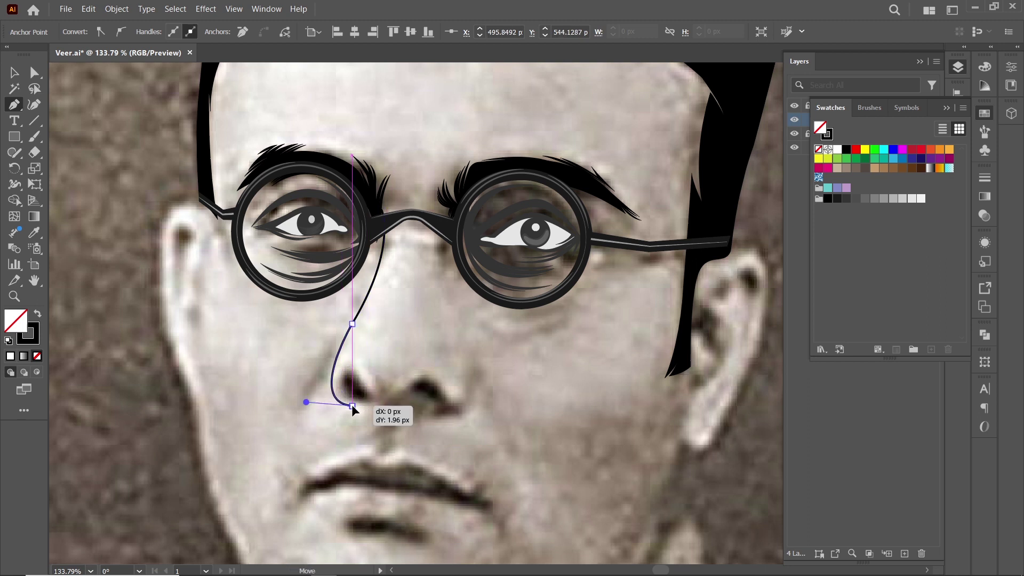
left_click_drag(401, 414, 351, 368)
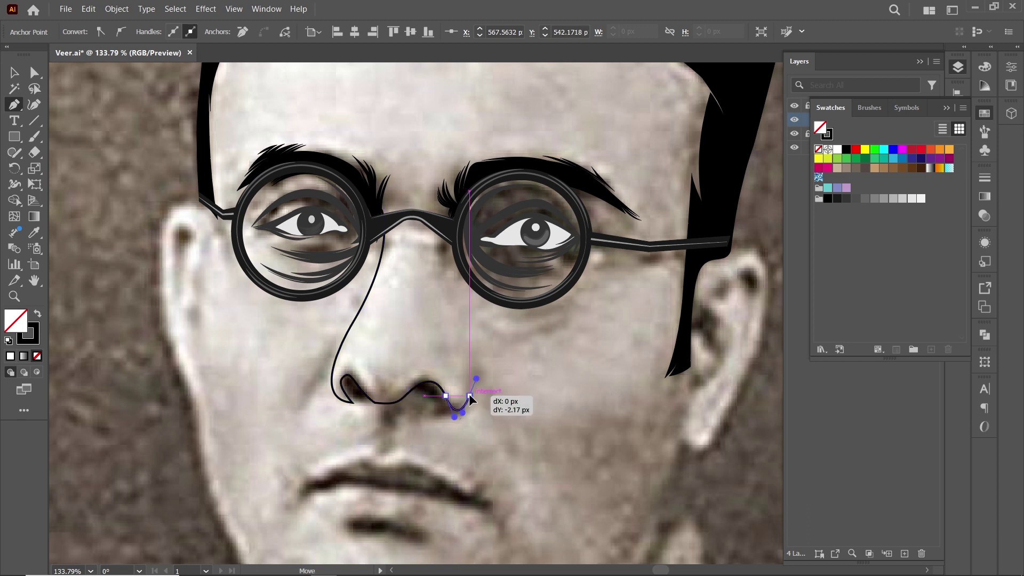
Refine the nostril curves and extend the nose line up toward the glasses
left_click(469, 397)
left_click_drag(506, 344, 501, 335)
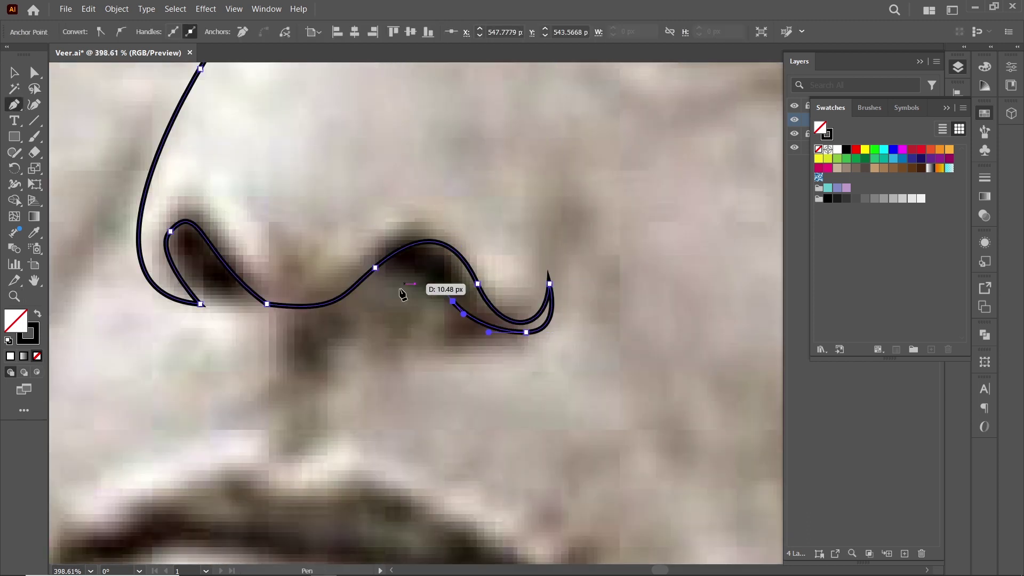
left_click_drag(403, 294, 413, 255)
left_click_drag(337, 304, 315, 323)
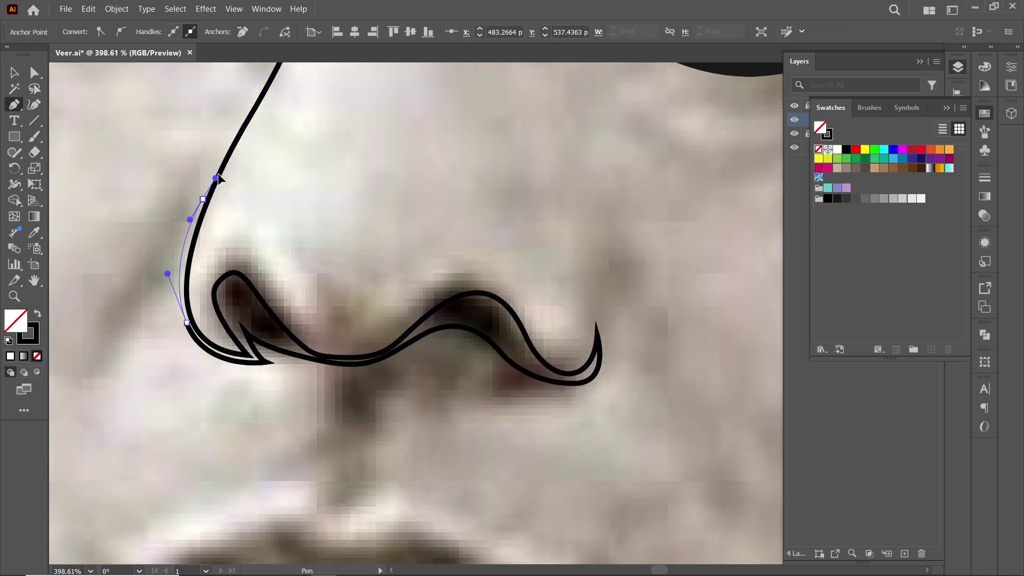
scroll(208, 299, "up", 5)
scroll(299, 256, "up", 5)
left_click_drag(295, 259, 305, 234)
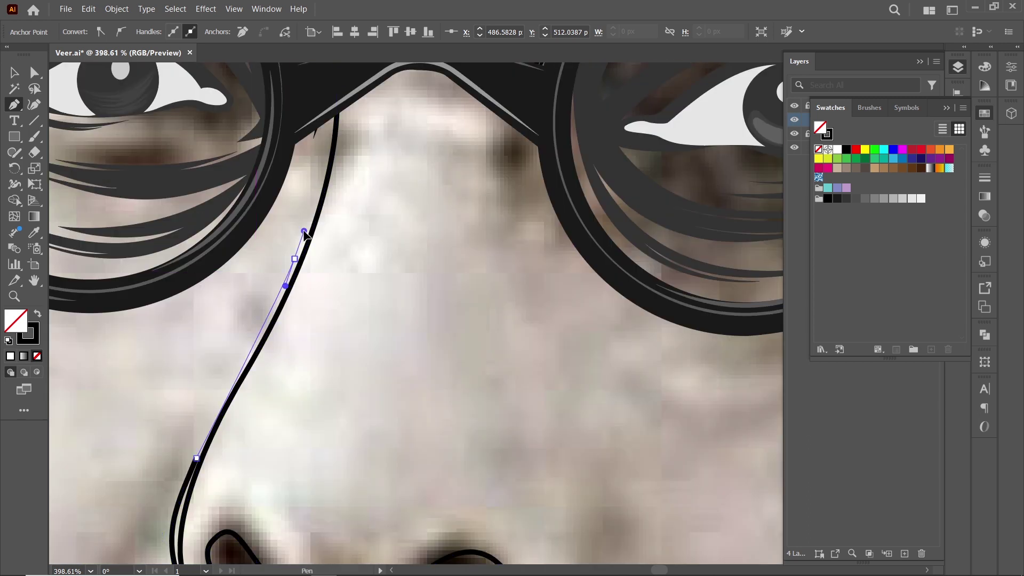
scroll(320, 203, "up", 5)
scroll(398, 273, "down", 3)
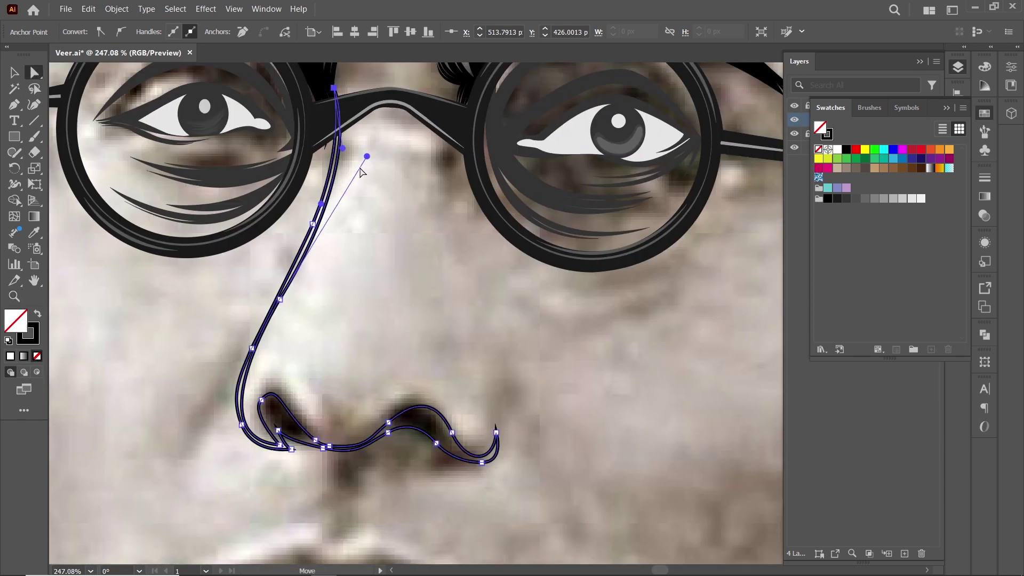
Reshape the nostril's inner curve, then hide the reference photo layer
left_click_drag(547, 331, 548, 403)
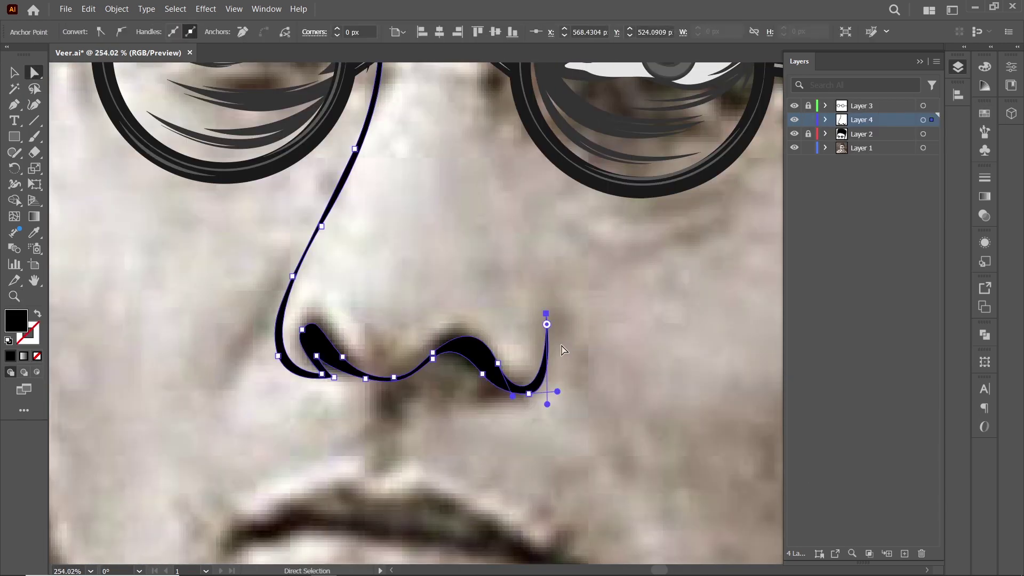
left_click(461, 352)
left_click_drag(421, 368, 448, 402)
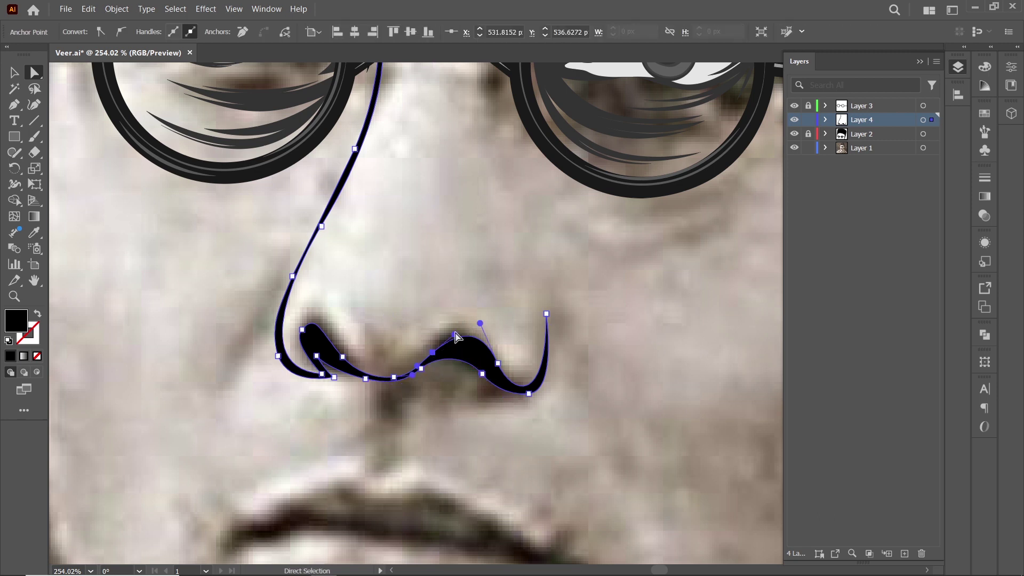
scroll(560, 223, "up", 5)
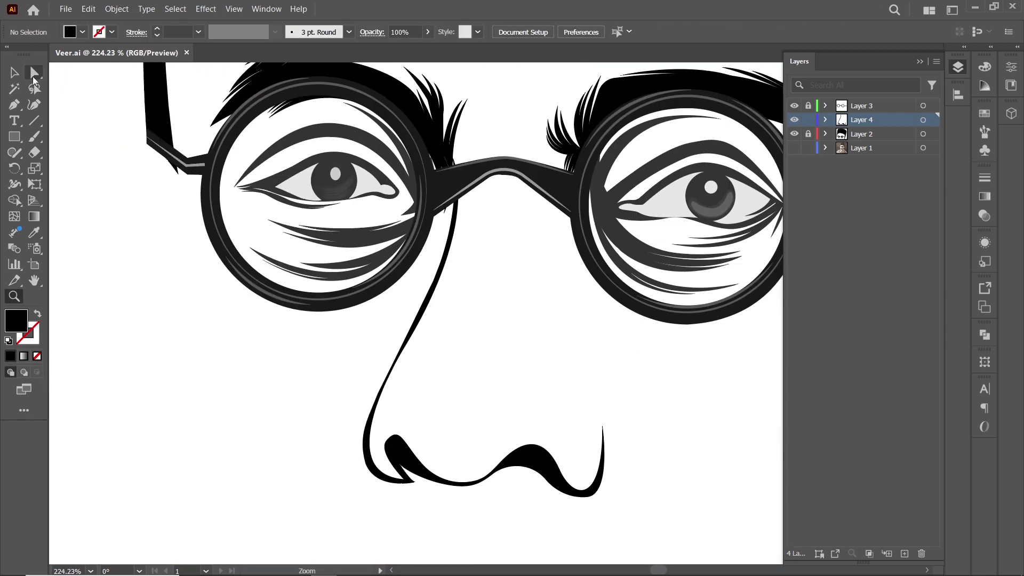
left_click(433, 276)
left_click(656, 385)
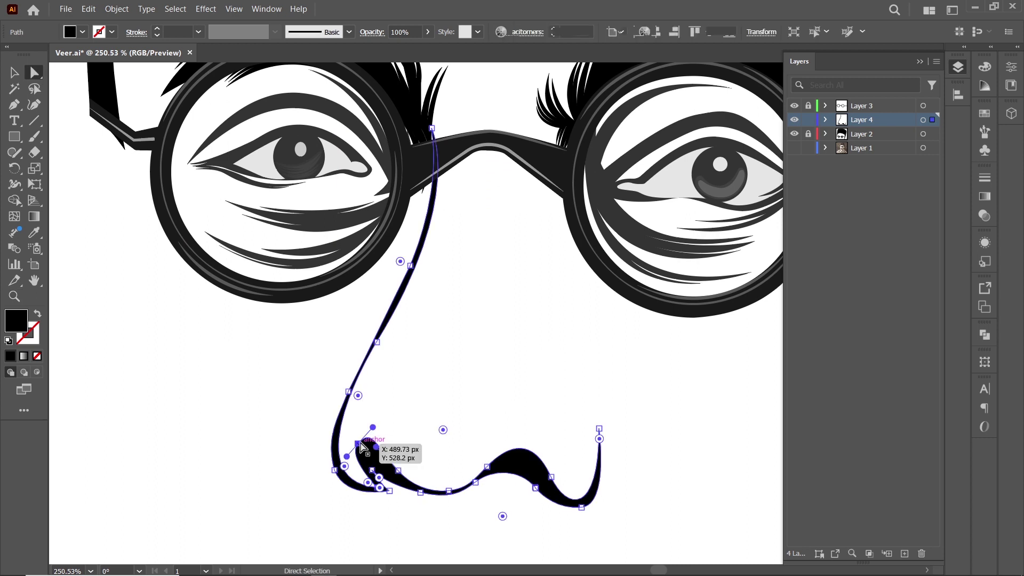
scroll(458, 403, "down", 3)
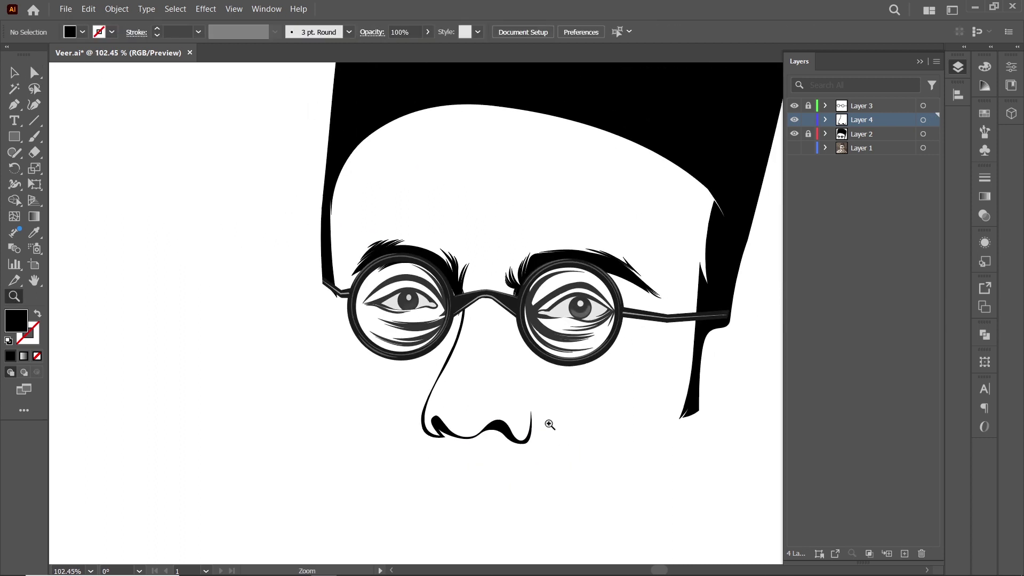
left_click(793, 147)
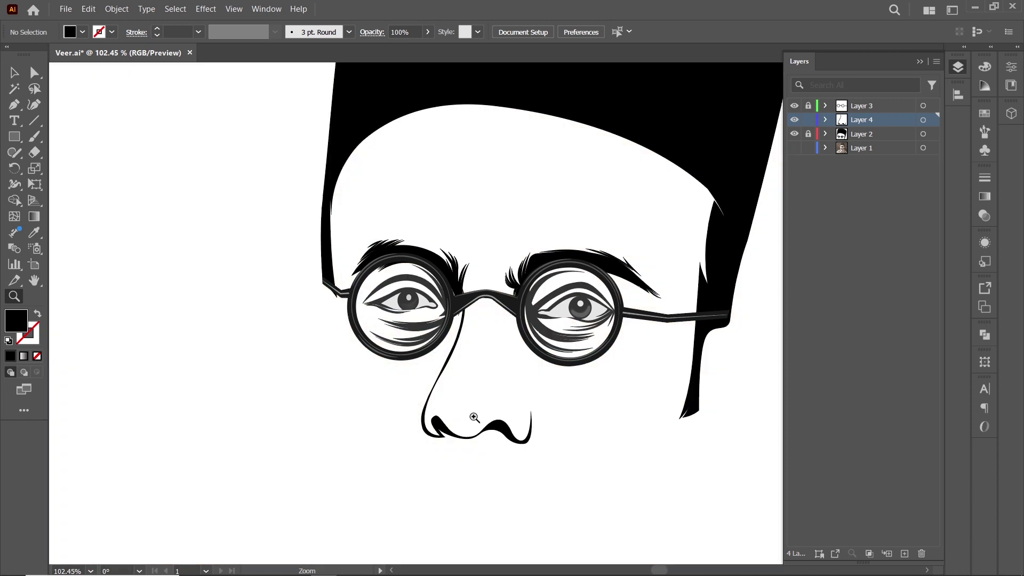
Show the reference photo again and start the lips outline along the upper lip
scroll(477, 422, "up", 2)
left_click(794, 147)
key("p")
left_click(321, 334)
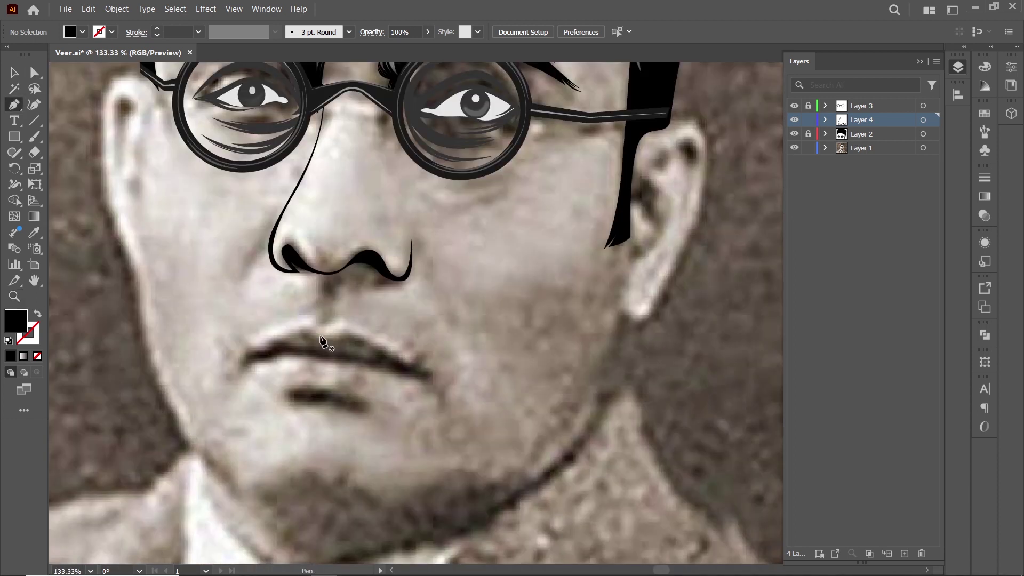
left_click_drag(353, 323, 353, 324)
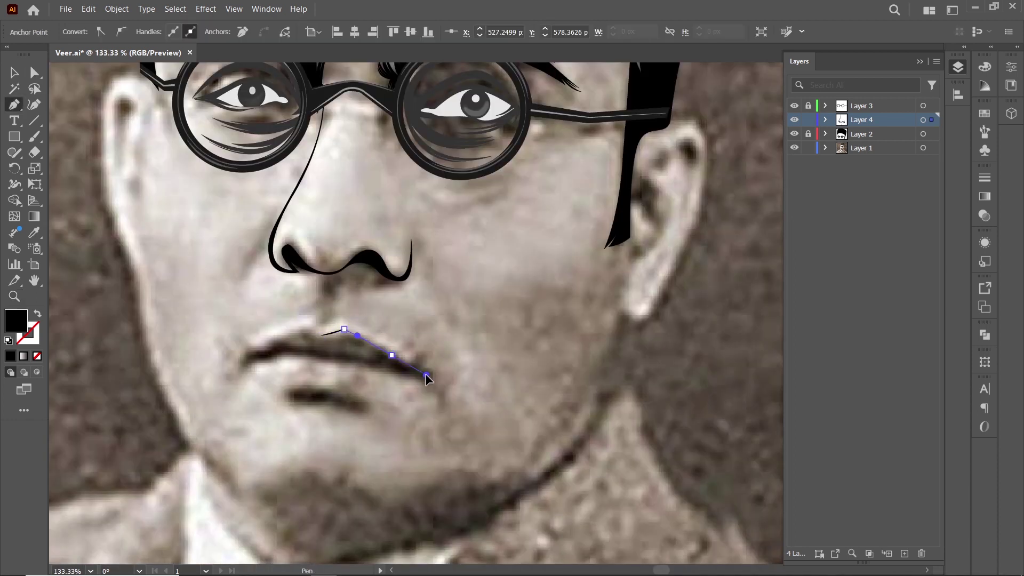
scroll(446, 370, "up", 2)
left_click_drag(451, 364, 480, 359)
Swap fill and stroke, then trace the right lip corner and lower lip
key("shift+x")
scroll(421, 372, "down", 3)
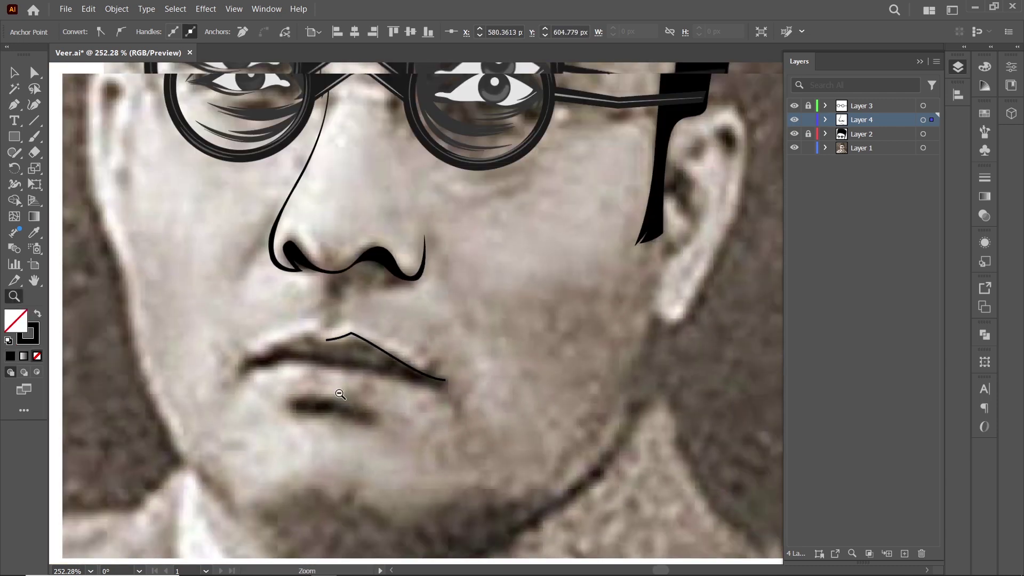
scroll(448, 384, "up", 1)
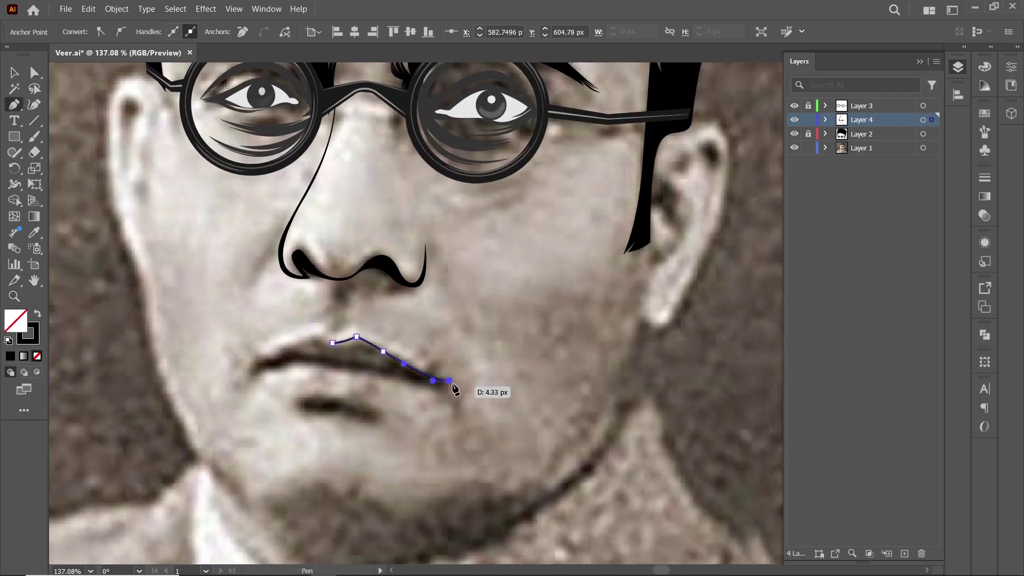
left_click(436, 396)
left_click_drag(364, 408, 327, 395)
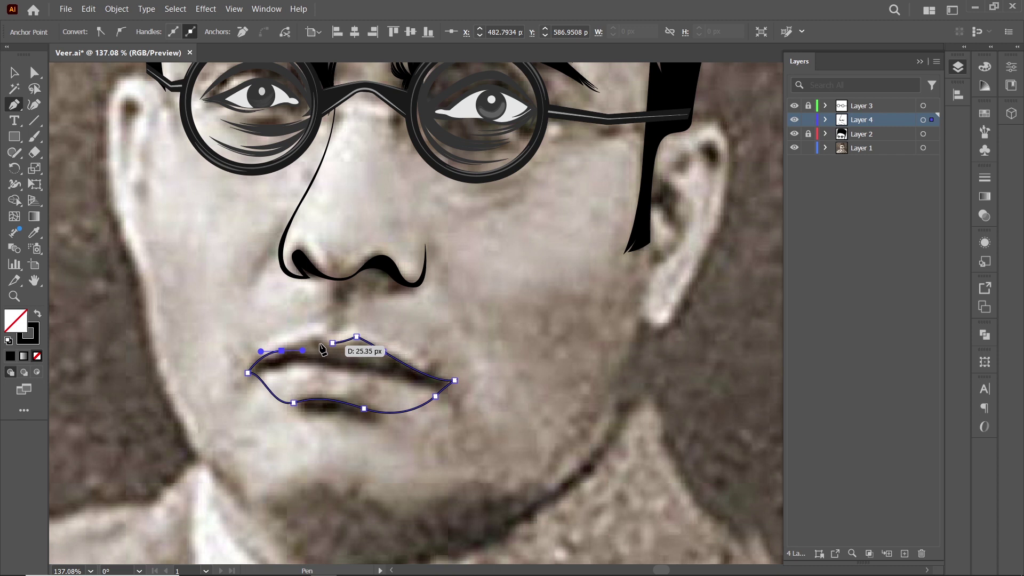
scroll(373, 362, "up", 2)
Adjust the lip outline's left corner, lower curve and lower-right point with Direct Selection
key("a")
left_click(275, 315)
left_click_drag(150, 381, 140, 361)
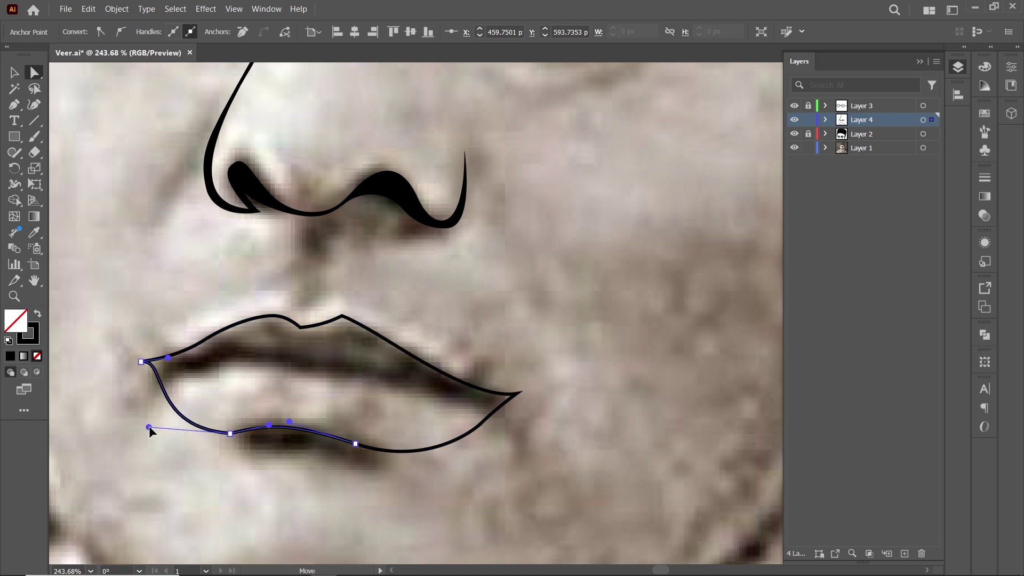
left_click_drag(148, 427, 155, 411)
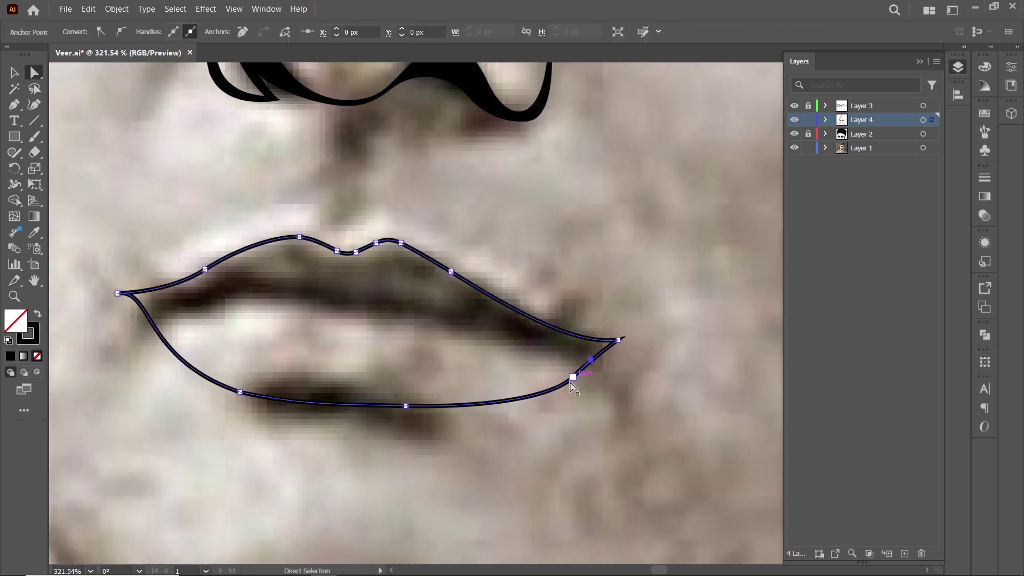
left_click_drag(572, 377, 616, 340)
left_click(164, 293)
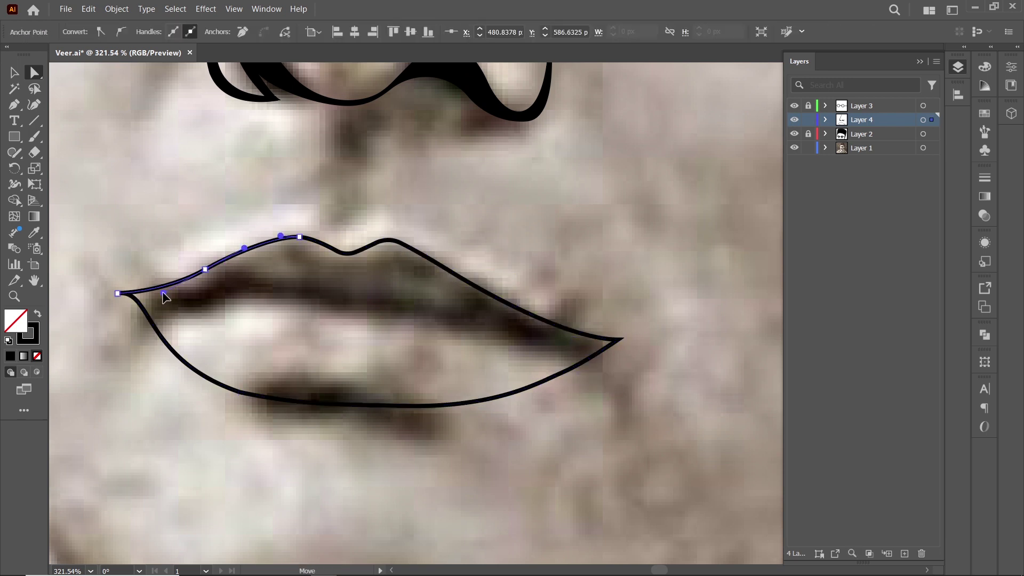
left_click(402, 297)
left_click(325, 269)
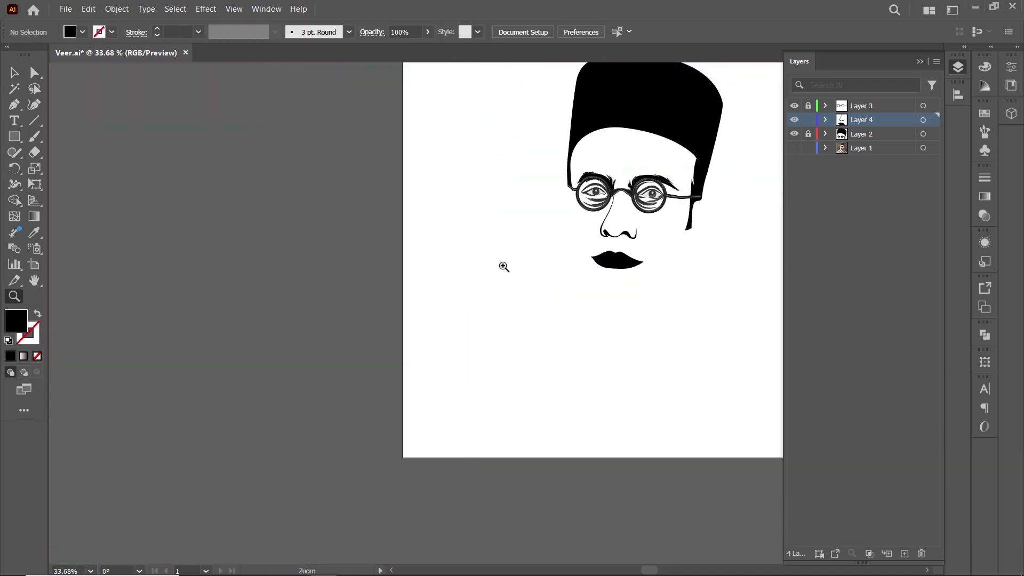
Zoom in on the mouth and start the inner lower-lip path along the lip line
left_click_drag(504, 267, 697, 250)
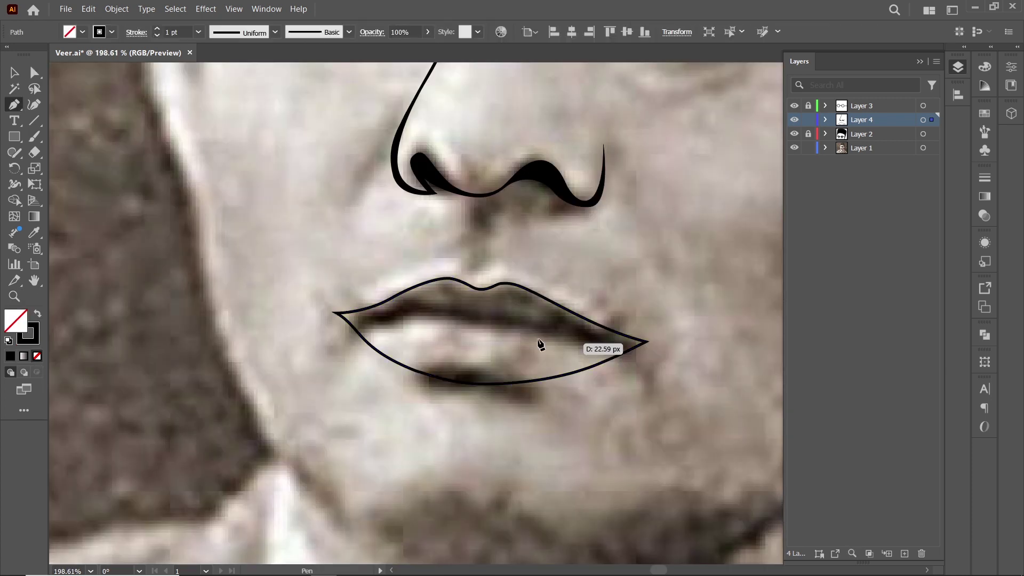
left_click(550, 334)
left_click(525, 331)
left_click(498, 328)
left_click_drag(416, 372, 435, 385)
scroll(434, 384, "up", 3)
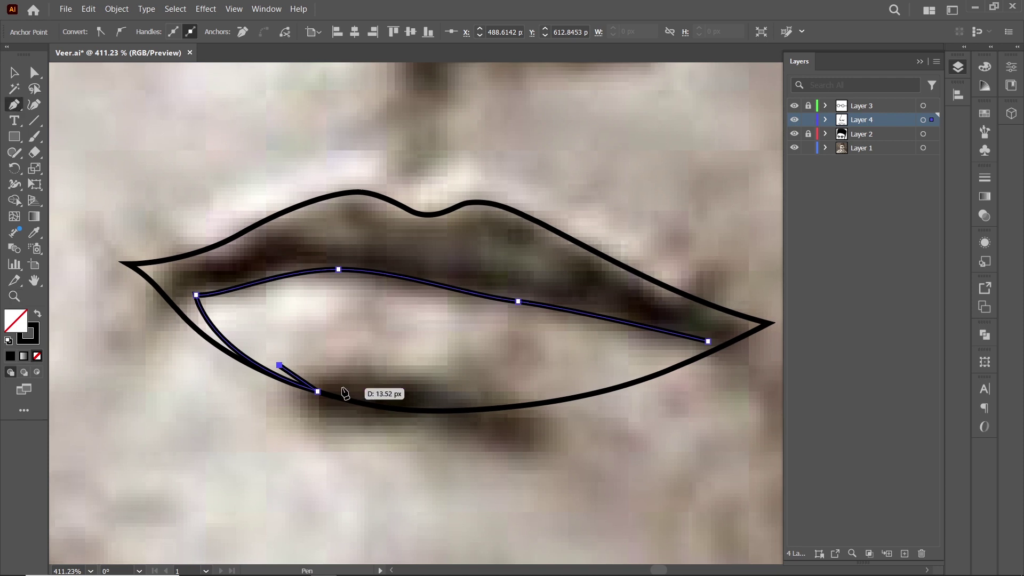
left_click(411, 392)
Close the inner lower-lip shape and give it a light grey fill
left_click(624, 379)
left_click(708, 341)
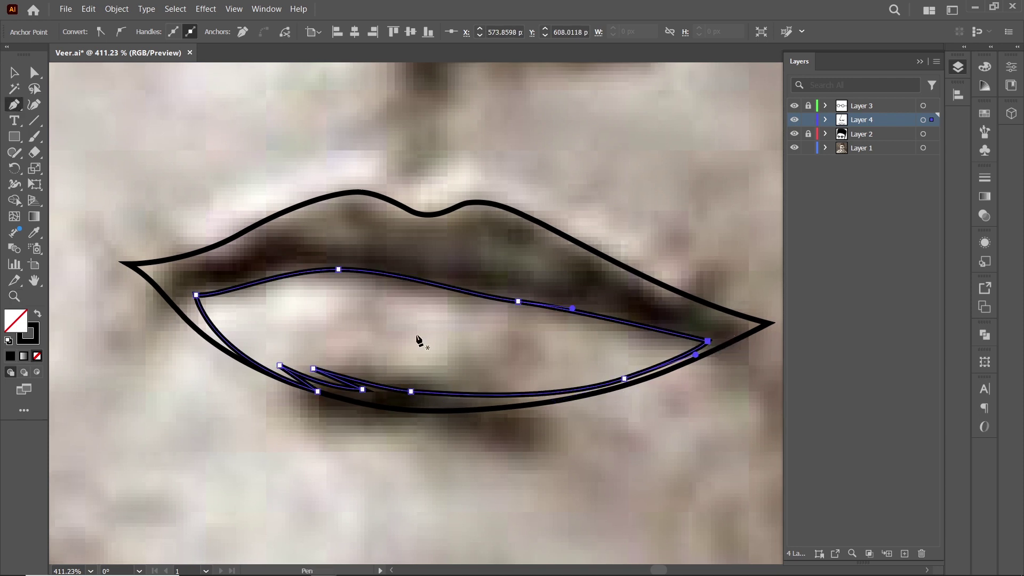
key("shift+x")
left_click(985, 113)
left_click(893, 199)
left_click(912, 198)
Reshape the inner lower-lip anchors and curves to follow the lip edge
key("a")
scroll(280, 216, "up", 1)
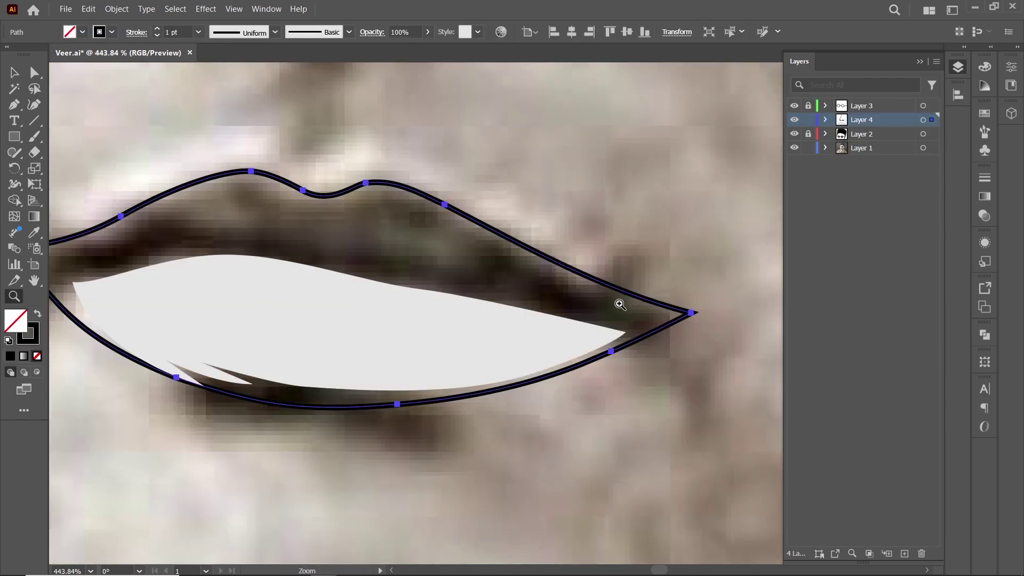
left_click(38, 314)
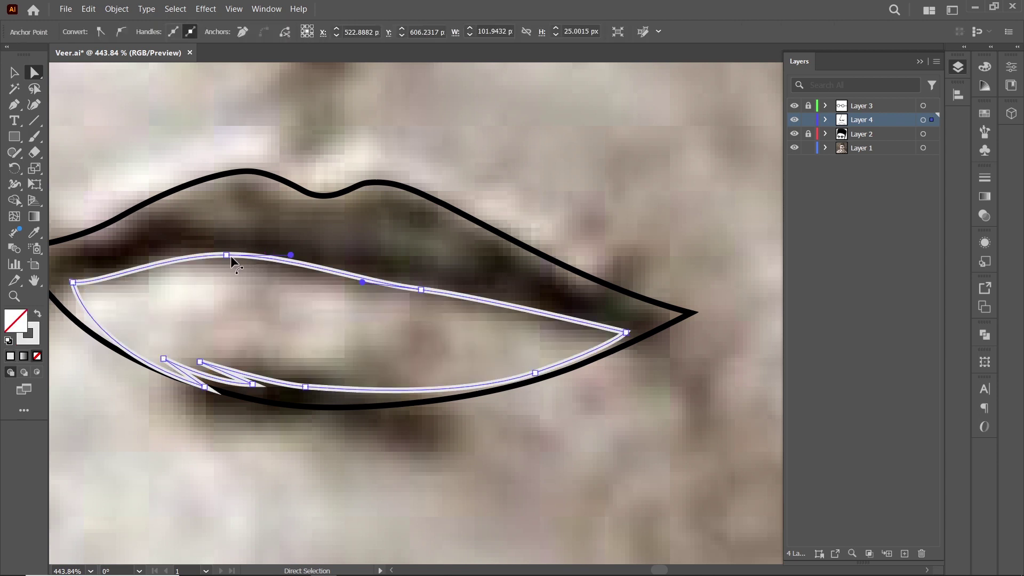
left_click_drag(231, 255, 228, 260)
left_click_drag(81, 288, 100, 284)
left_click_drag(535, 373, 533, 368)
left_click_drag(421, 290, 491, 307)
left_click_drag(342, 272, 417, 262)
Trace the upper-lip shape with curved anchors, giving it a light fill and no outline
key("p")
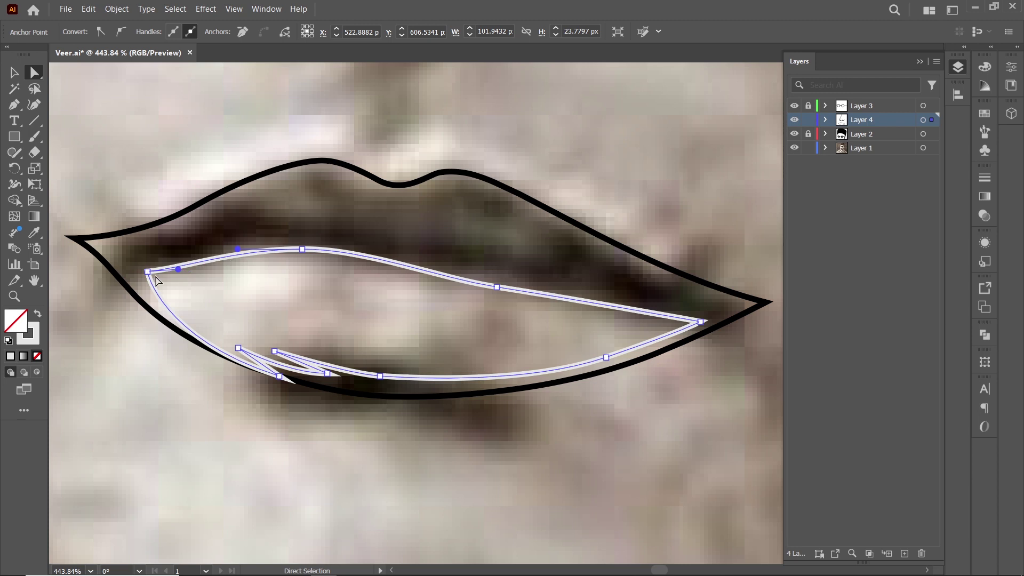
scroll(587, 266, "down", 1)
left_click(280, 208)
left_click_drag(367, 178, 442, 203)
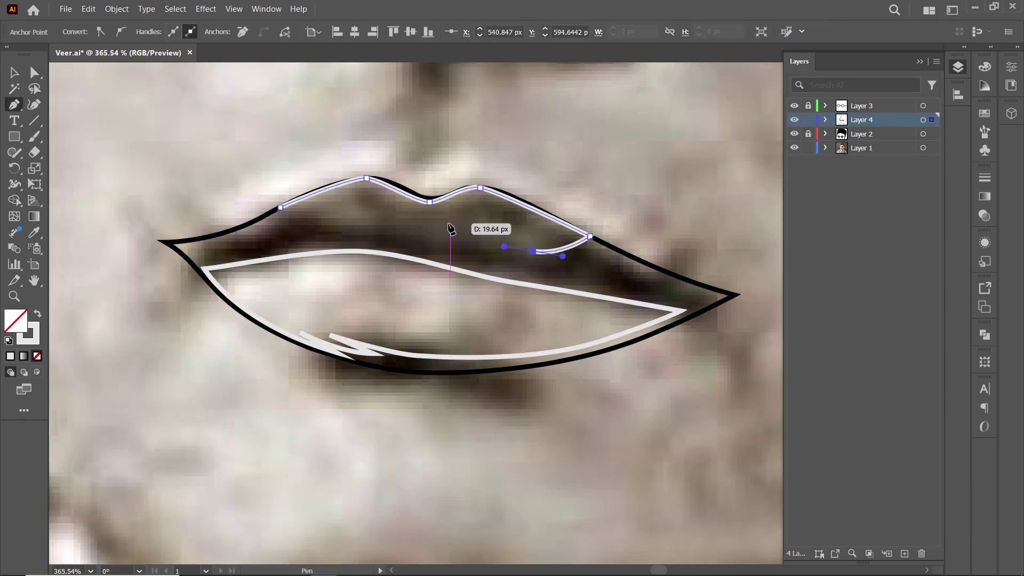
key("shift+x")
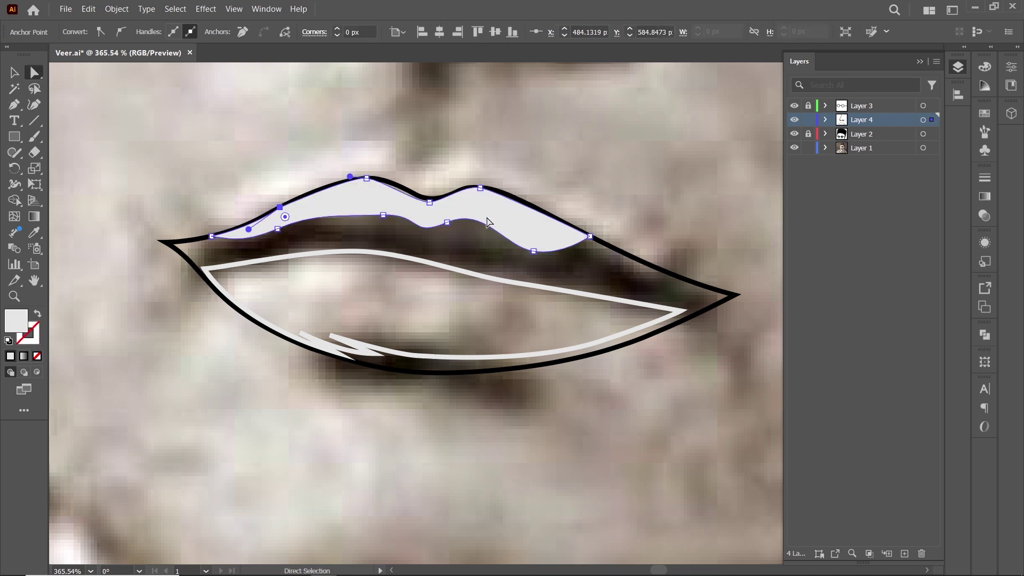
scroll(393, 220, "up", 2)
Change the inner lower-lip shape's white outline into a light fill
key("a")
left_click(483, 256)
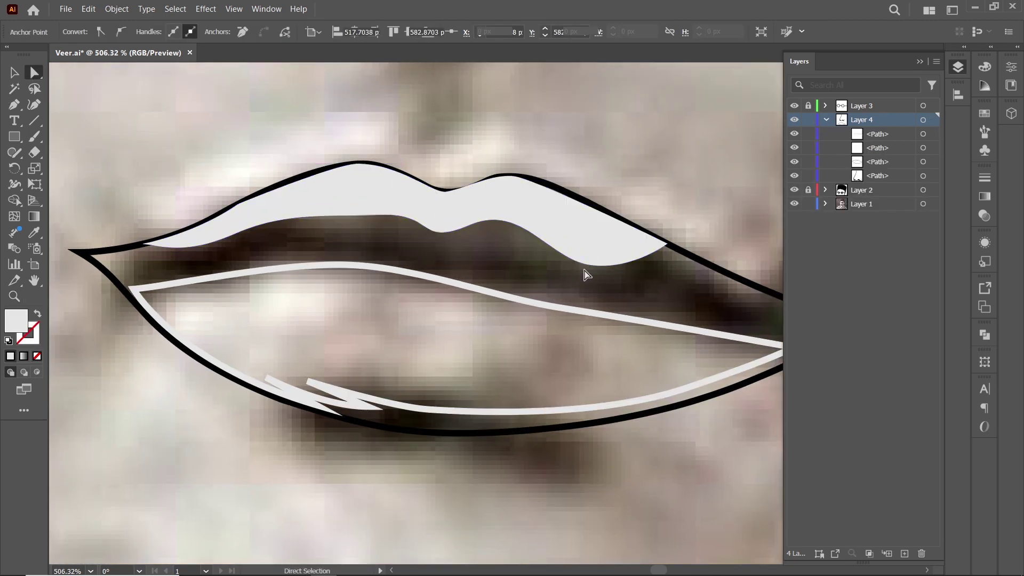
left_click(557, 412)
key("shift+x")
Make the outer lip outline solid black
scroll(347, 452, "down", 2, "alt")
key("v")
left_click(549, 280)
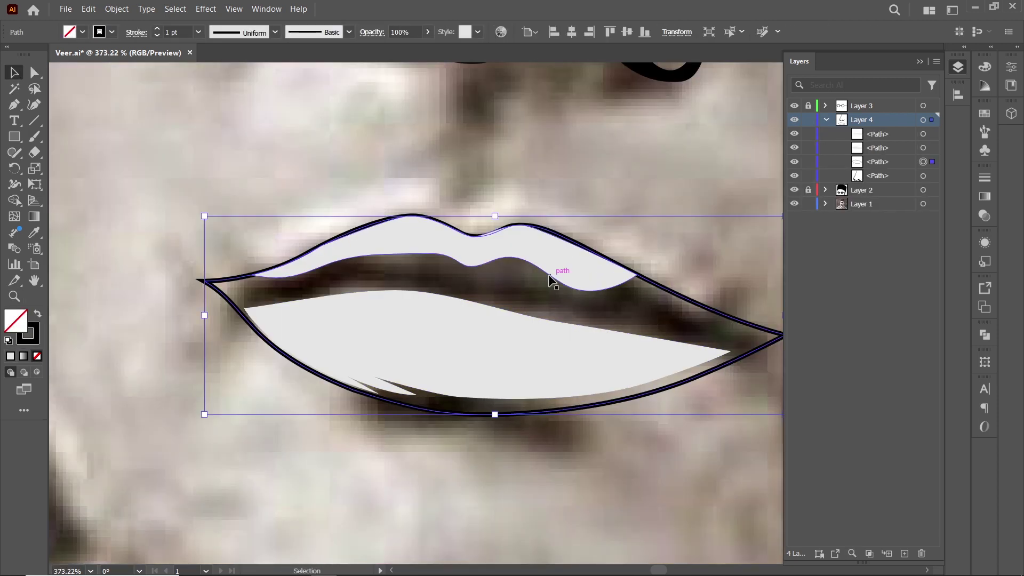
left_click(38, 313)
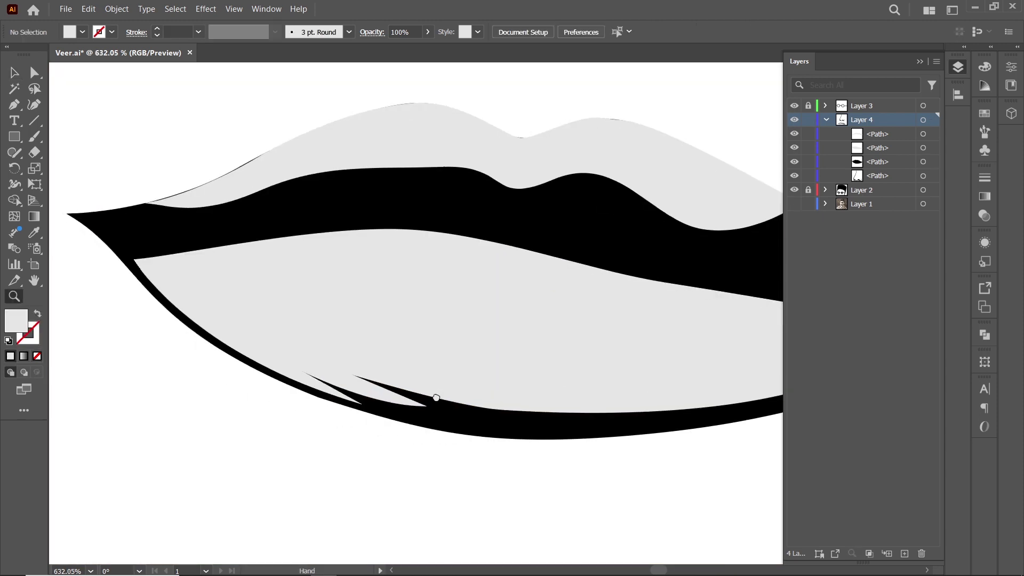
Reshape the tip and notch of the zigzag lower-lip crease
left_click(250, 379)
left_click(364, 395)
scroll(368, 404, "up", 3, "alt")
left_click(207, 307)
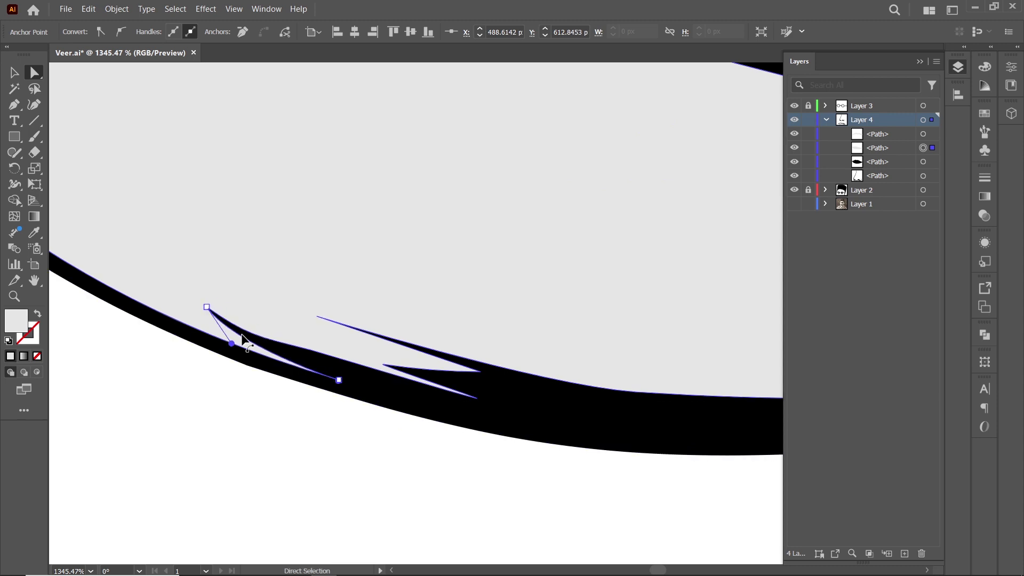
left_click_drag(476, 398, 582, 396)
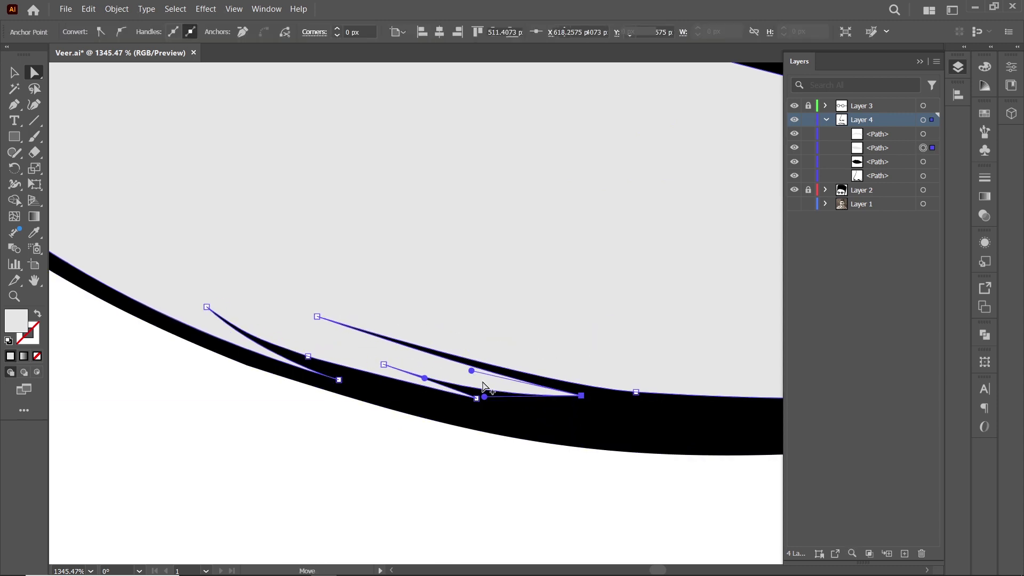
left_click_drag(361, 356, 336, 344)
scroll(71, 87, "down", 3)
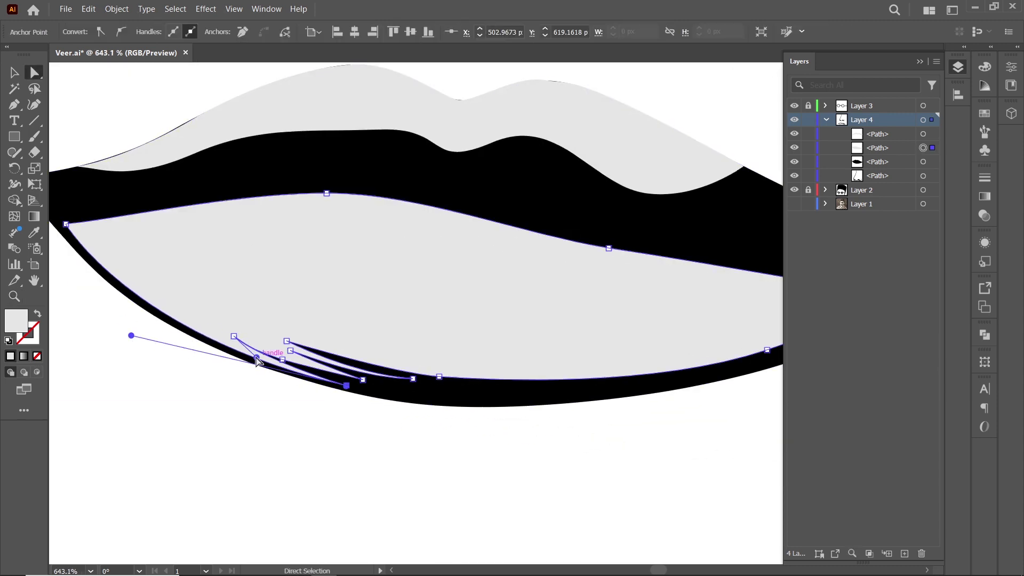
scroll(451, 378, "down", 3)
Draw a black spike curving along the lower-lip edge from the right corner
left_click(14, 104)
scroll(587, 384, "up", 2, "alt")
left_click(628, 333)
left_click_drag(497, 365, 532, 373)
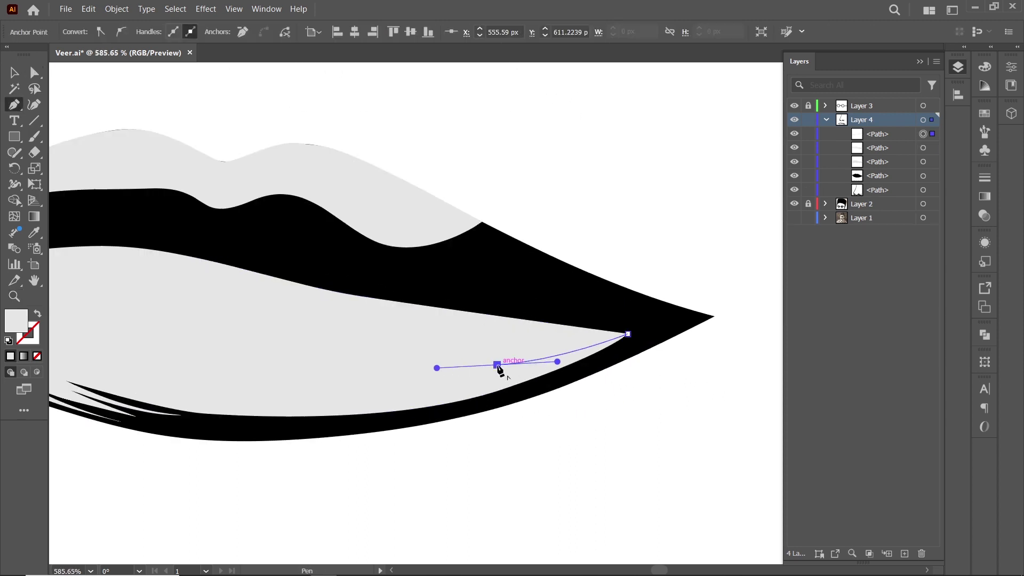
left_click_drag(610, 356, 505, 387)
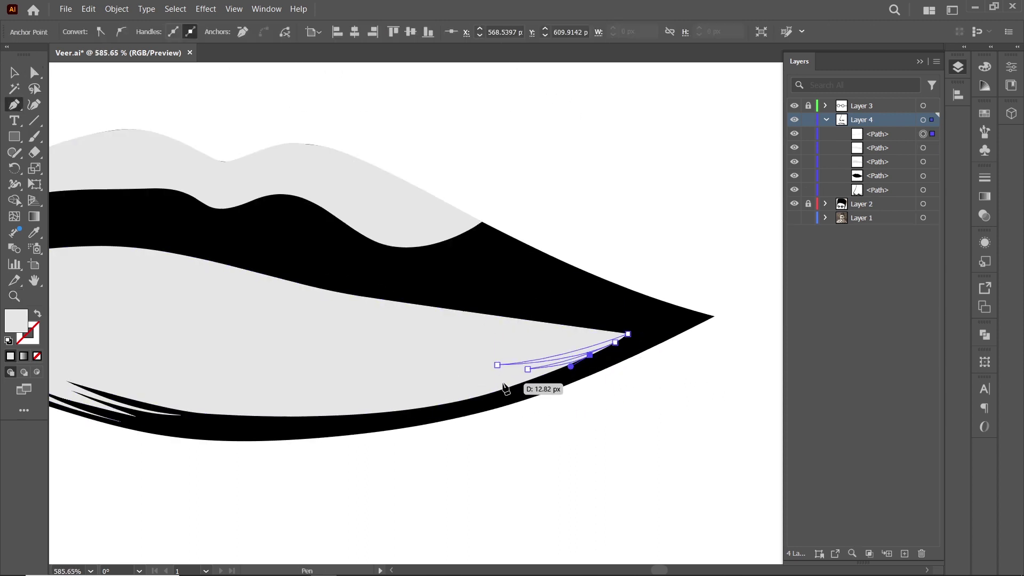
left_click(556, 377)
scroll(612, 297, "down", 3)
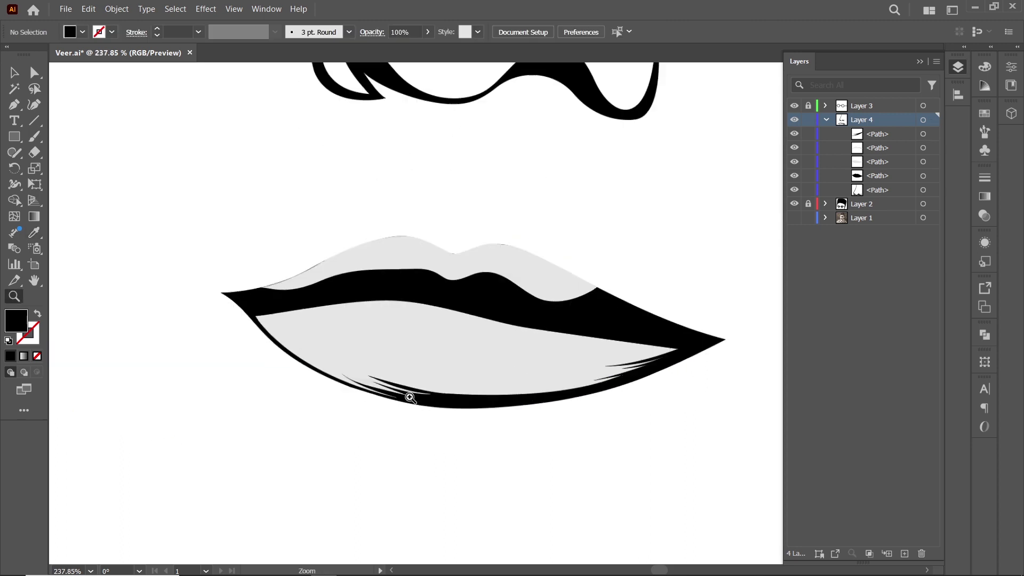
key("a")
scroll(409, 392, "up", 3)
left_click(352, 389)
key("ctrl+shift+a")
Draw two black texture spikes across the upper lip
key("z")
scroll(494, 418, "down", 4)
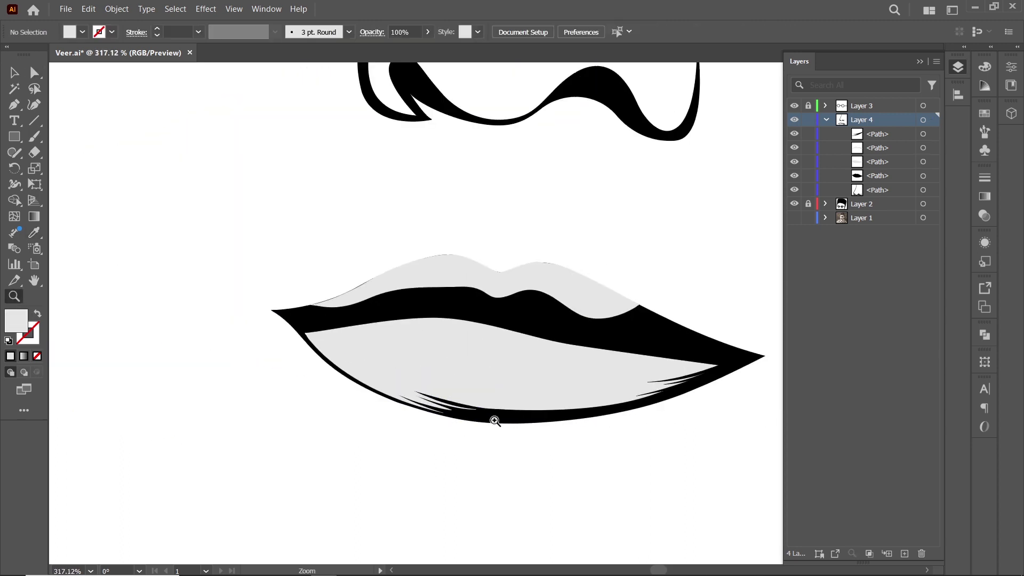
scroll(336, 352, "up", 1)
scroll(315, 323, "down", 1)
key("p")
left_click(331, 281)
mouse_move(383, 258)
left_mouse_down()
mouse_move(410, 239)
mouse_move(541, 200)
left_mouse_up()
scroll(411, 239, "up", 5)
left_click_drag(429, 262, 430, 263)
left_click(463, 257)
left_click_drag(560, 206, 574, 191)
left_click(429, 278)
Check the black lip outline and show the reference photo again
key("a")
scroll(457, 279, "down", 3)
scroll(462, 267, "up", 3)
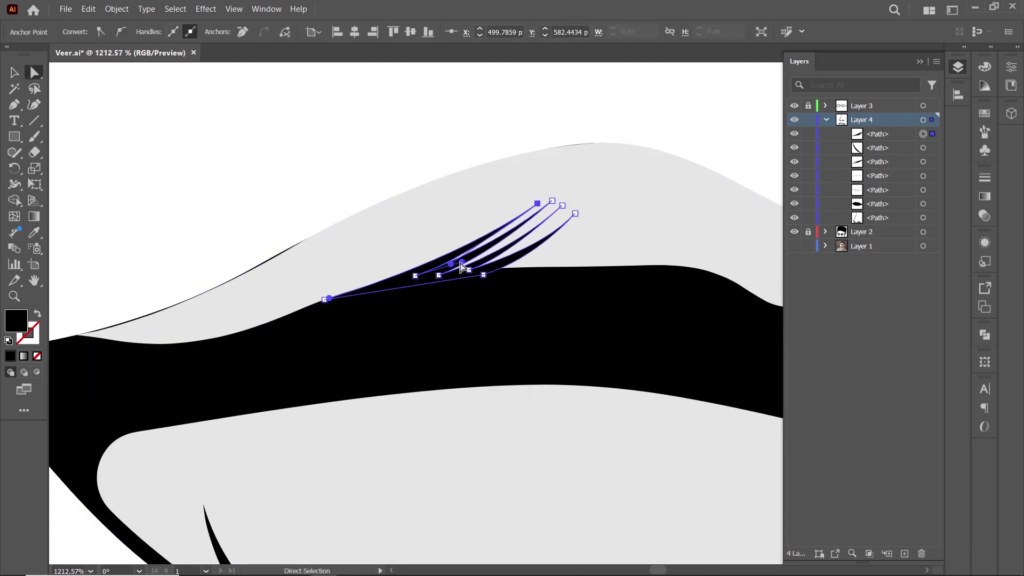
scroll(515, 247, "down", 1)
left_click(553, 251)
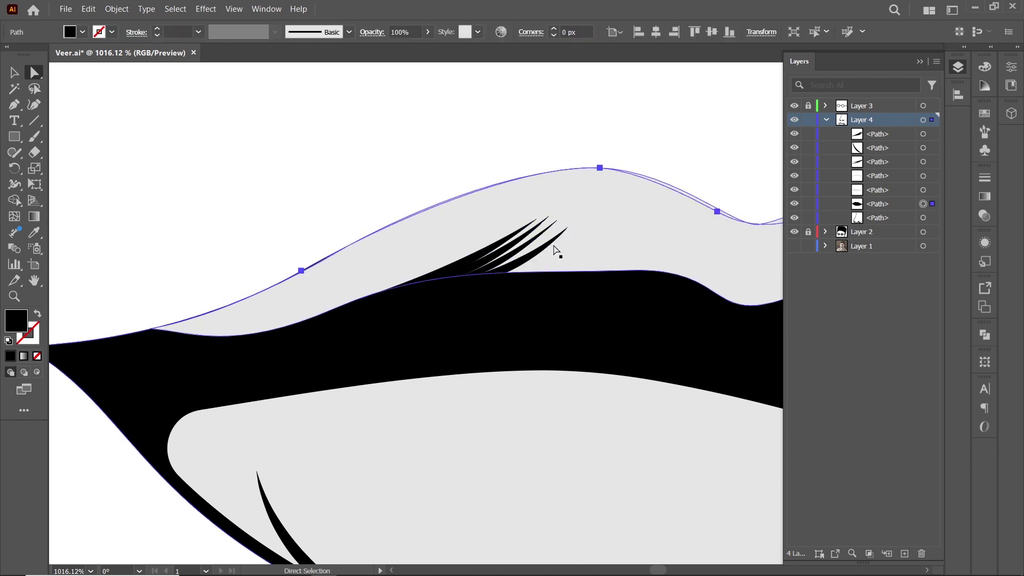
scroll(569, 379, "down", 5)
left_click(794, 246)
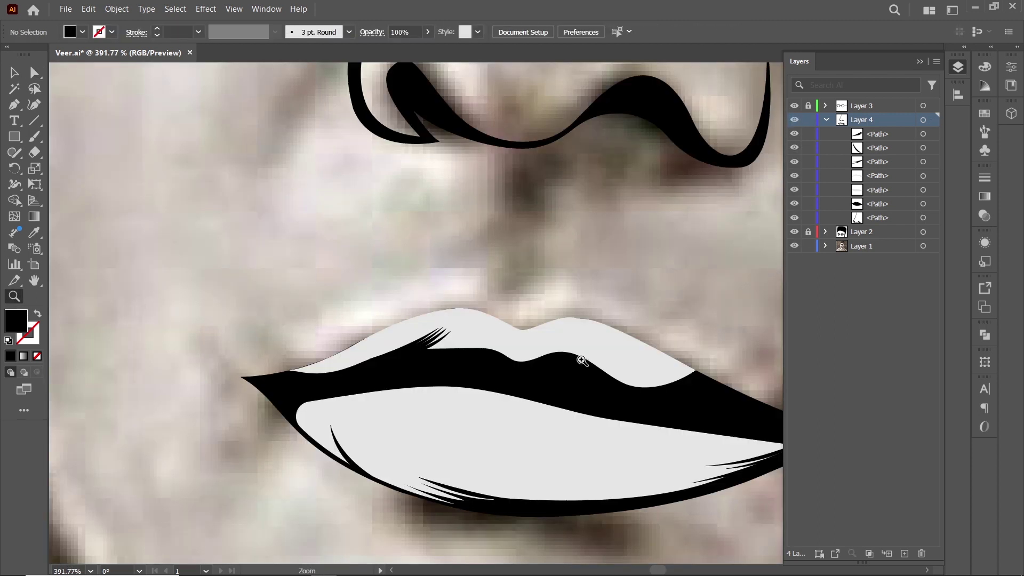
scroll(582, 361, "up", 3)
Draw a closed black shape along the upper-lip edge, then begin a curve at the right corner
key("p")
left_click(532, 295)
left_click_drag(561, 342, 568, 354)
scroll(541, 366, "up", 2)
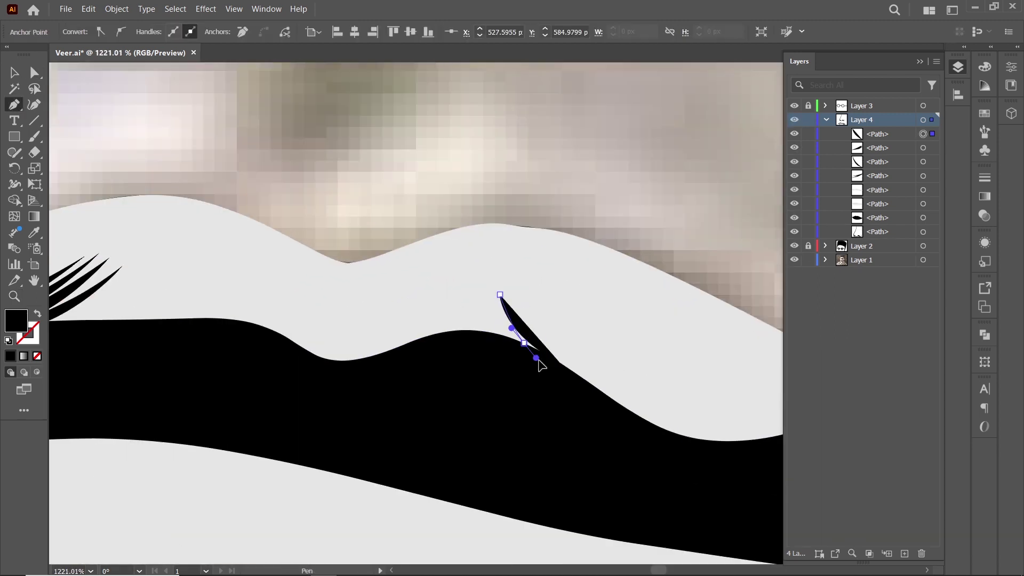
left_click_drag(464, 254, 414, 277)
left_click(389, 278)
left_click_drag(295, 229, 261, 234)
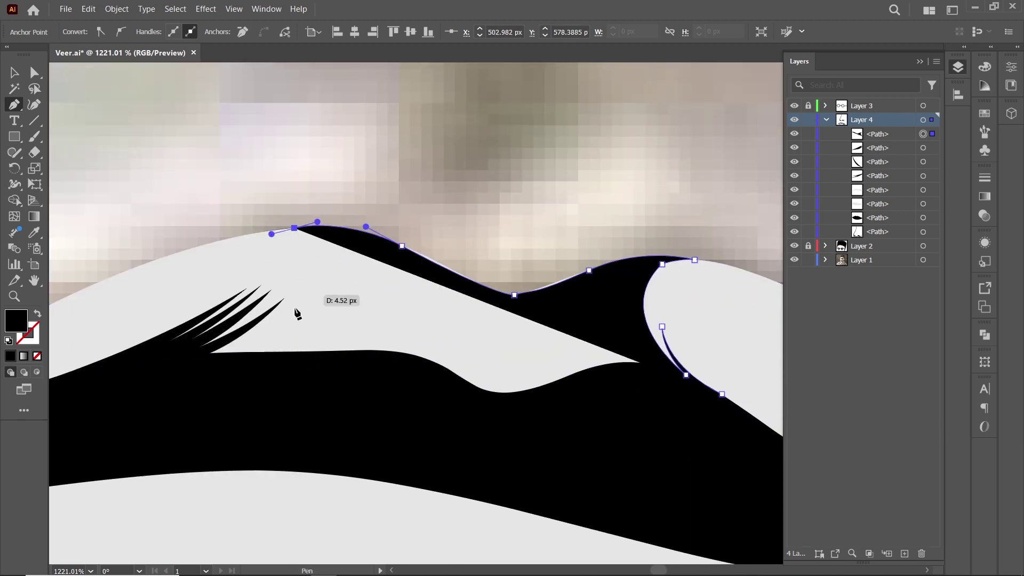
left_click_drag(355, 314, 405, 342)
left_click_drag(455, 375, 496, 380)
left_click_drag(562, 379, 602, 379)
left_click_drag(722, 394, 618, 382)
left_click(618, 382)
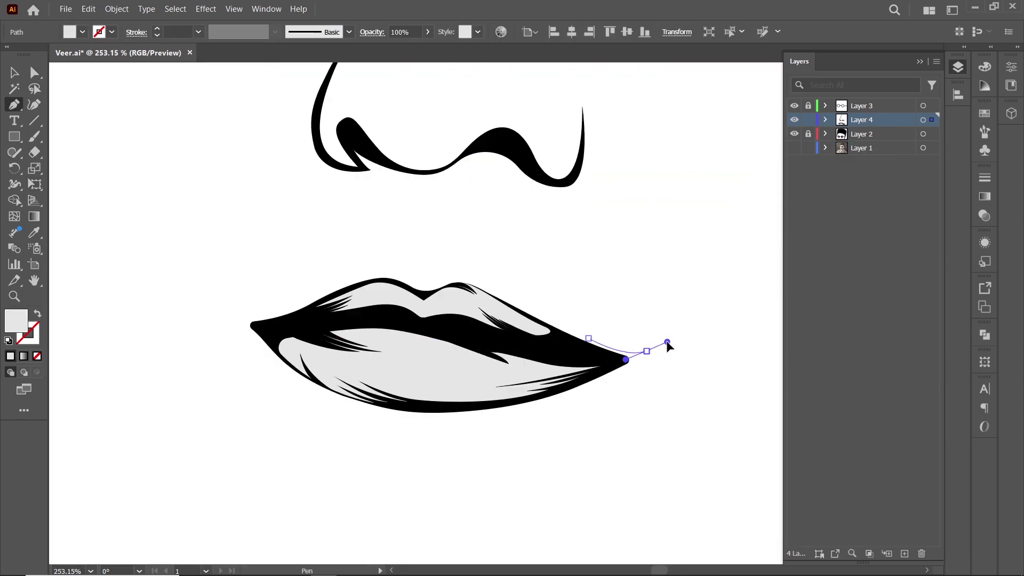
left_click_drag(655, 331, 670, 298)
Fill the right lip-corner flourish solid black and reshape its tip and prong curves
left_click_drag(636, 377, 625, 390)
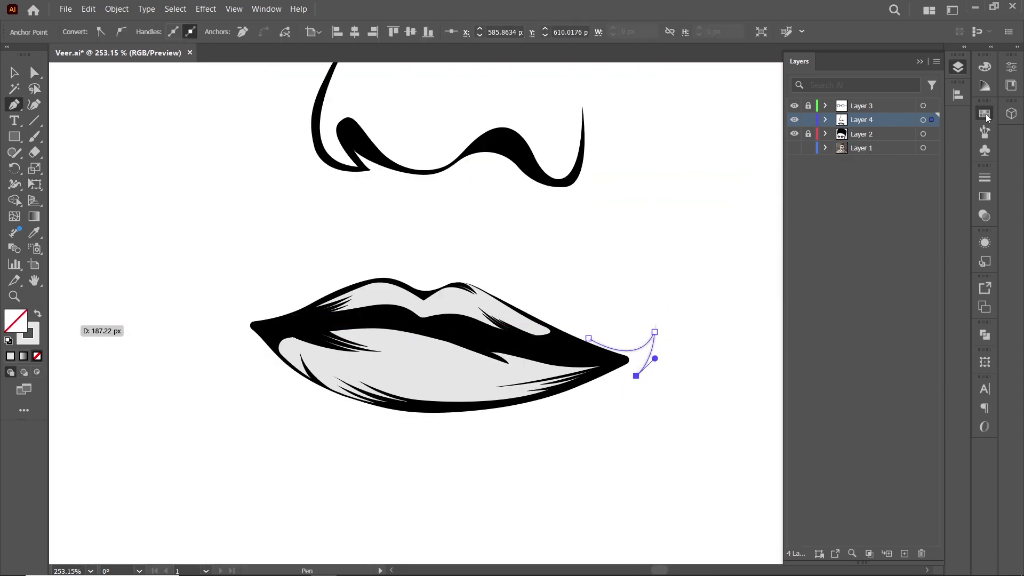
left_click(818, 150)
key("z")
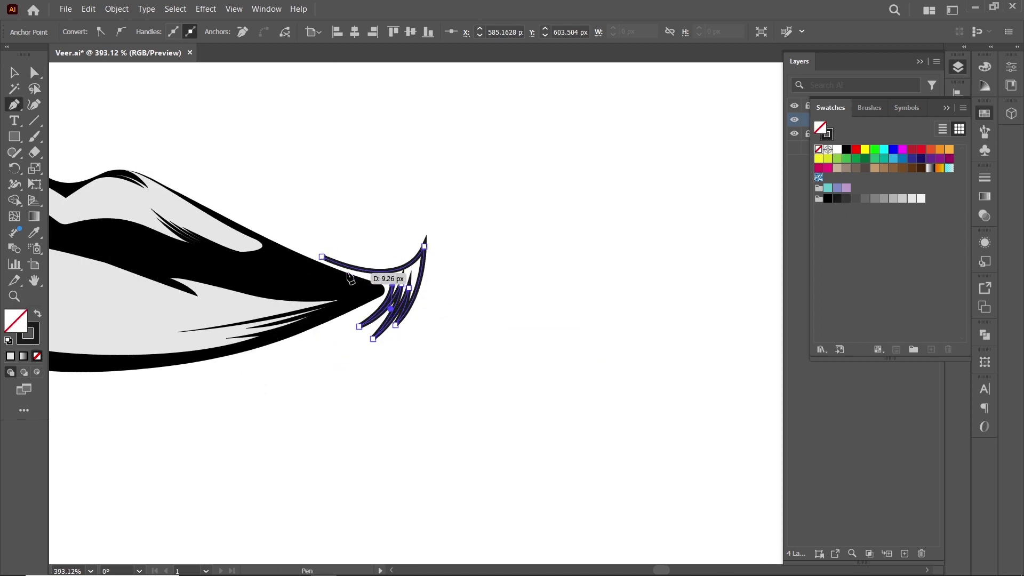
key("shift+x")
scroll(432, 288, "up", 5)
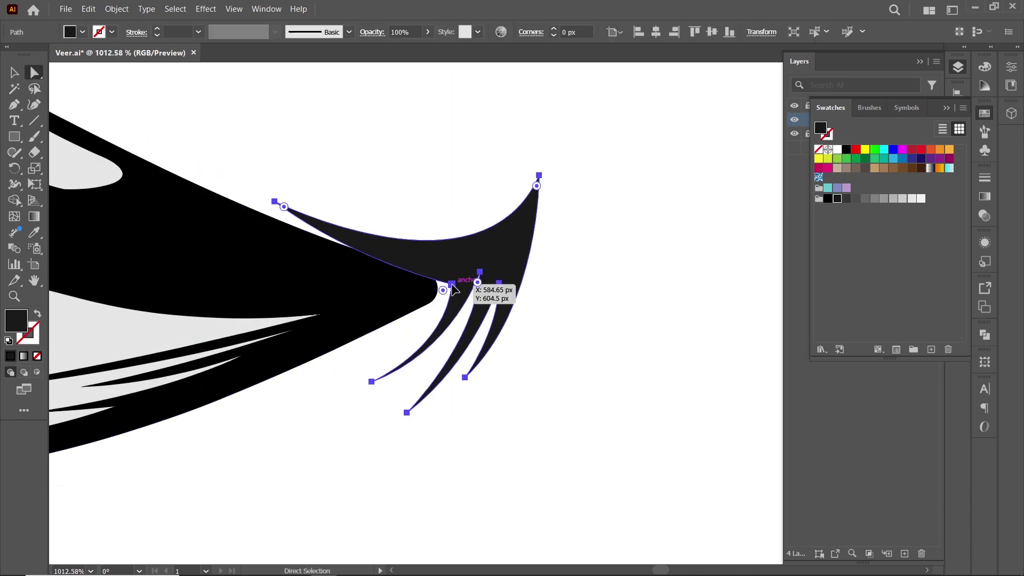
mouse_move(442, 303)
left_mouse_down()
mouse_move(429, 349)
mouse_move(535, 322)
left_mouse_up()
left_click_drag(447, 379, 478, 346)
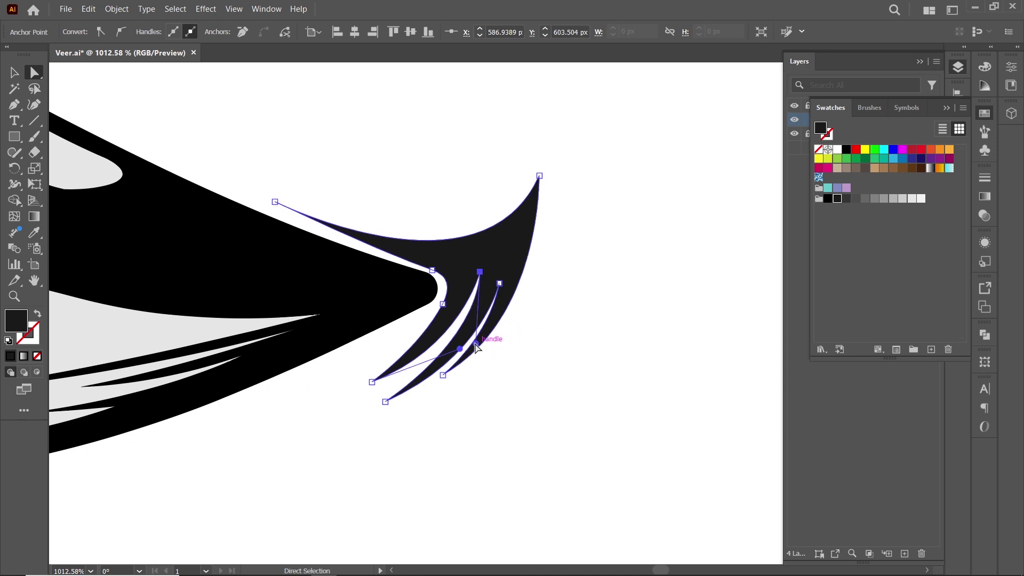
mouse_move(275, 202)
left_mouse_down()
mouse_move(277, 213)
mouse_move(397, 241)
left_mouse_up()
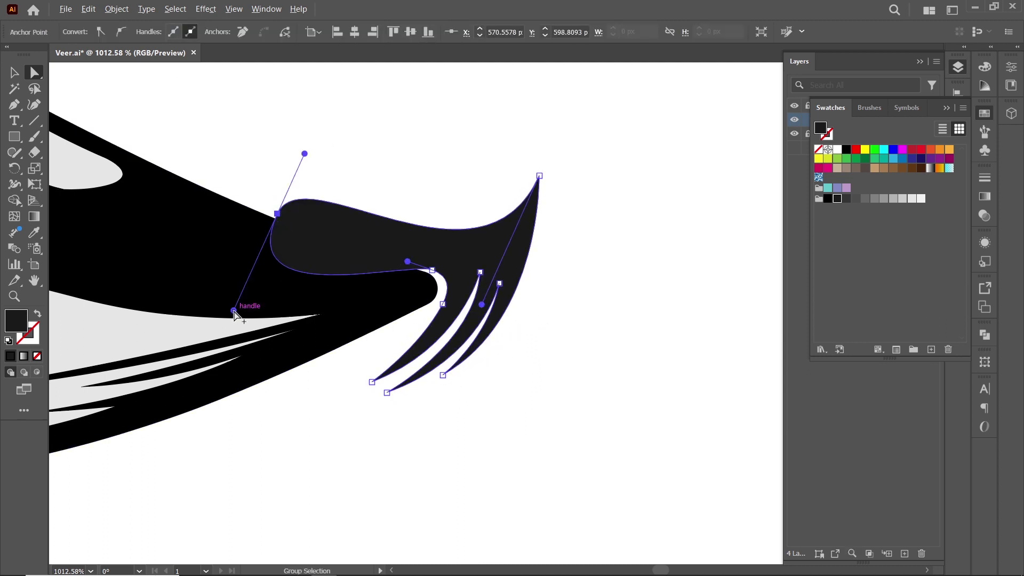
key("ctrl+0")
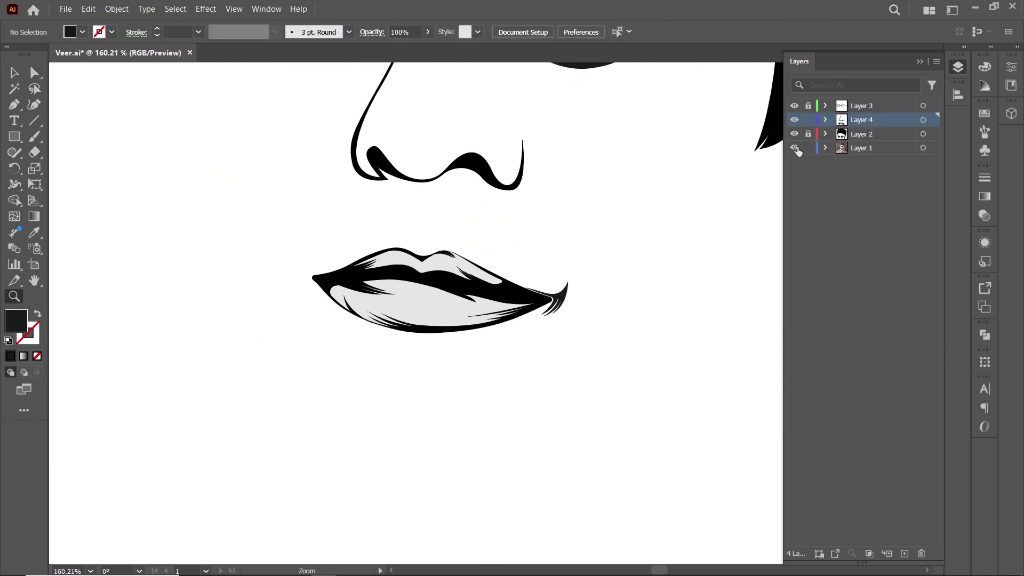
Draw a closed, black-filled curved flourish at the left lip corner
left_click(14, 104)
scroll(320, 299, "up", 5, "alt")
left_click(278, 344, "ctrl")
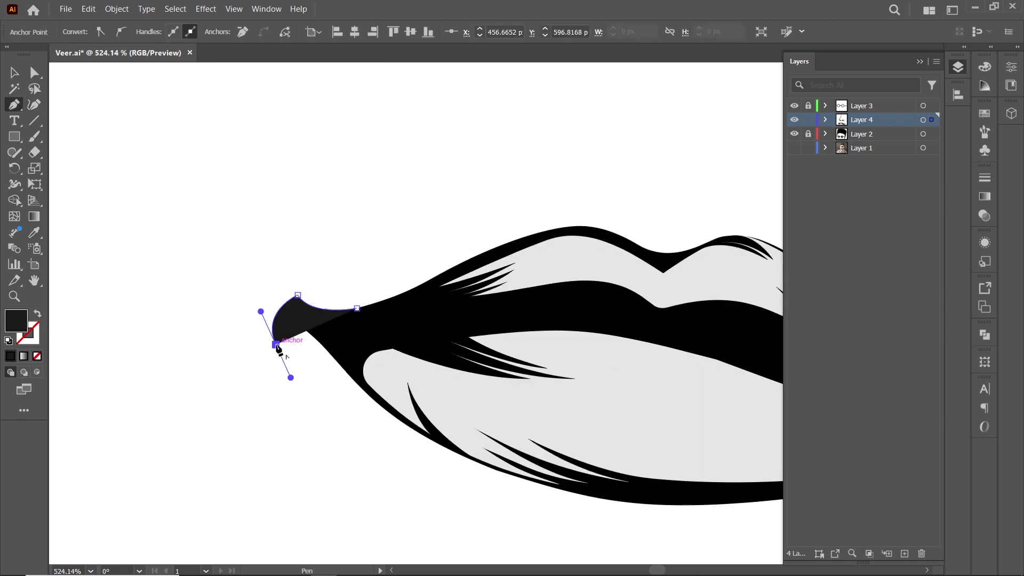
key("shift+x")
scroll(398, 311, "up", 3)
scroll(533, 226, "up", 3)
left_click_drag(294, 251, 331, 208)
left_click_drag(356, 372, 367, 339)
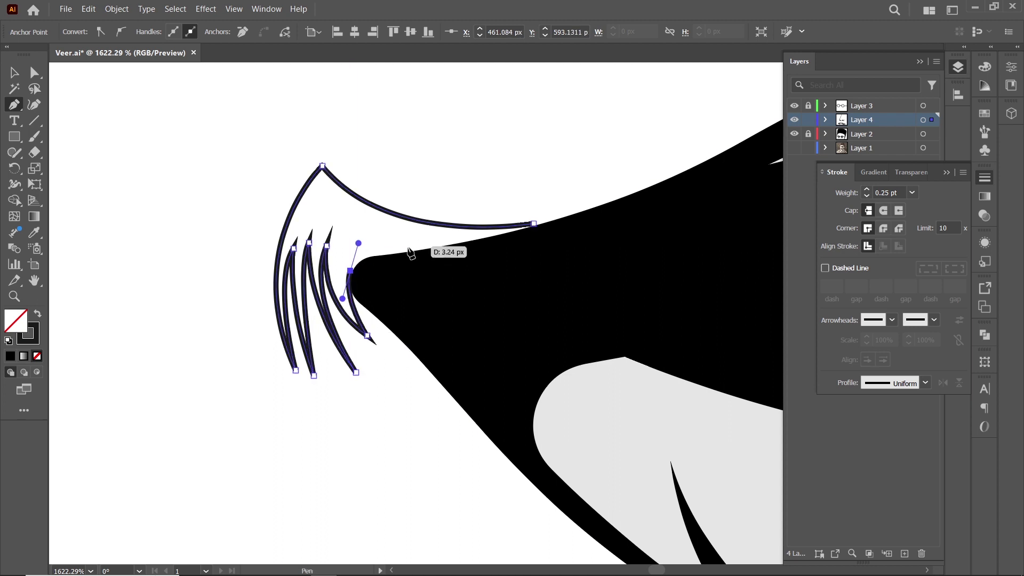
left_click(534, 223)
key("shift+x")
key("z")
left_click_drag(532, 274, 383, 250)
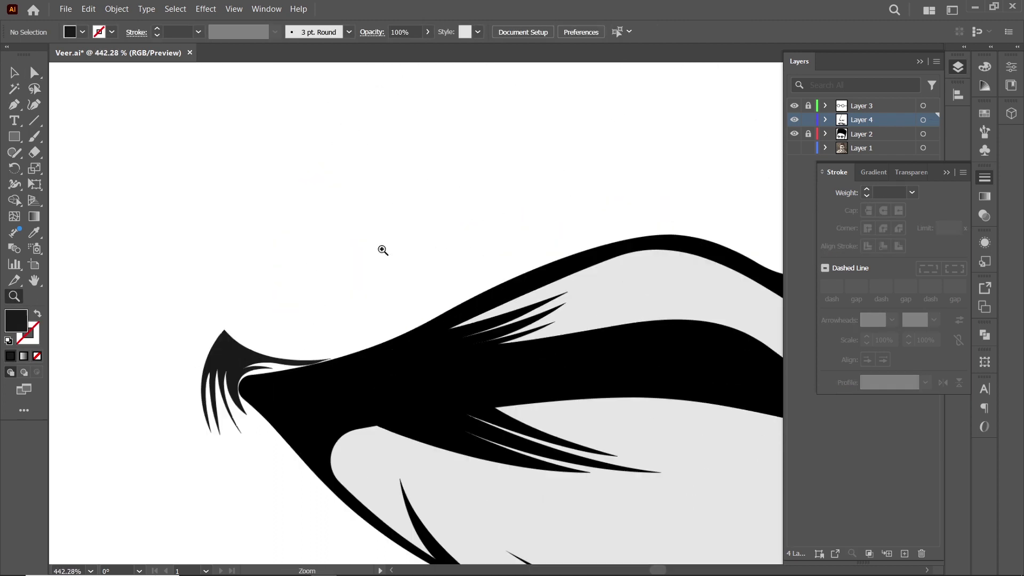
Add a spike atop the left flourish and sharpen its upper and lower spikes
key("p")
left_click_drag(260, 315, 301, 320)
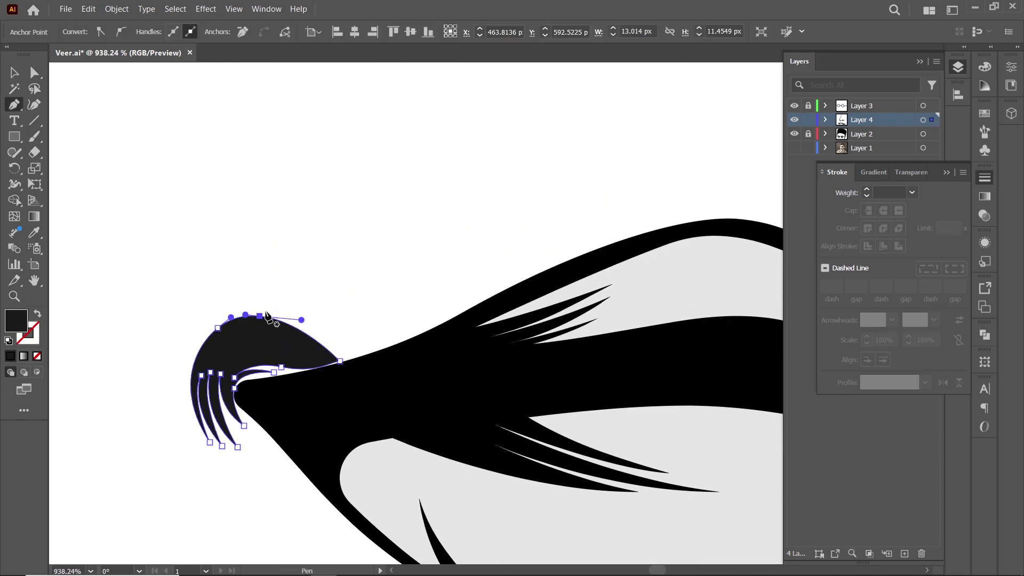
scroll(320, 338, "up", 3)
key("a")
left_click_drag(218, 306, 231, 298)
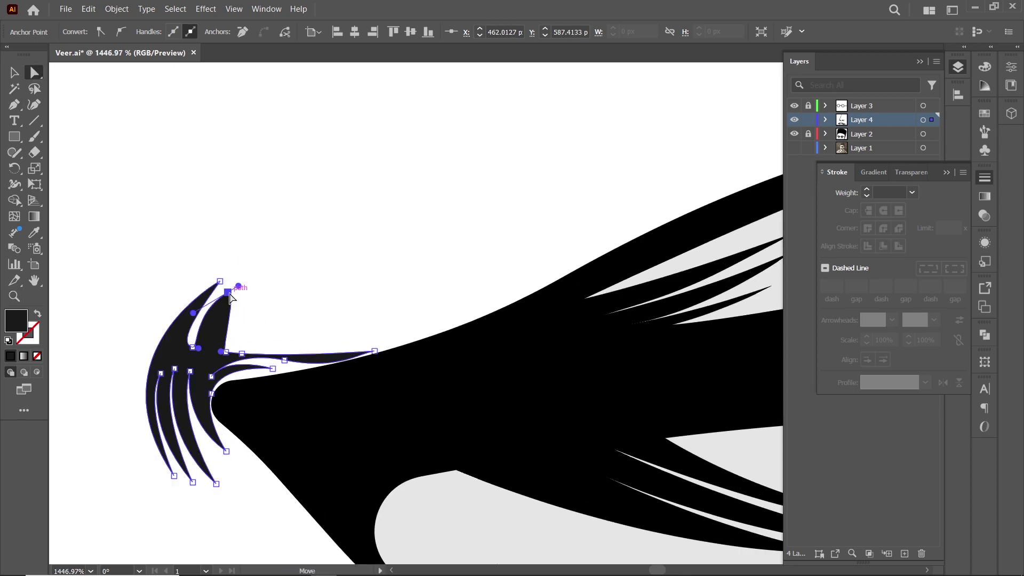
scroll(313, 322, "up", 2)
left_click_drag(320, 367, 349, 368)
scroll(349, 368, "up", 4)
left_click(322, 333, "alt")
Tweak an upper lip spike, then extend the face outline with a curved jaw anchor
left_click(398, 243)
left_click_drag(268, 114, 270, 109)
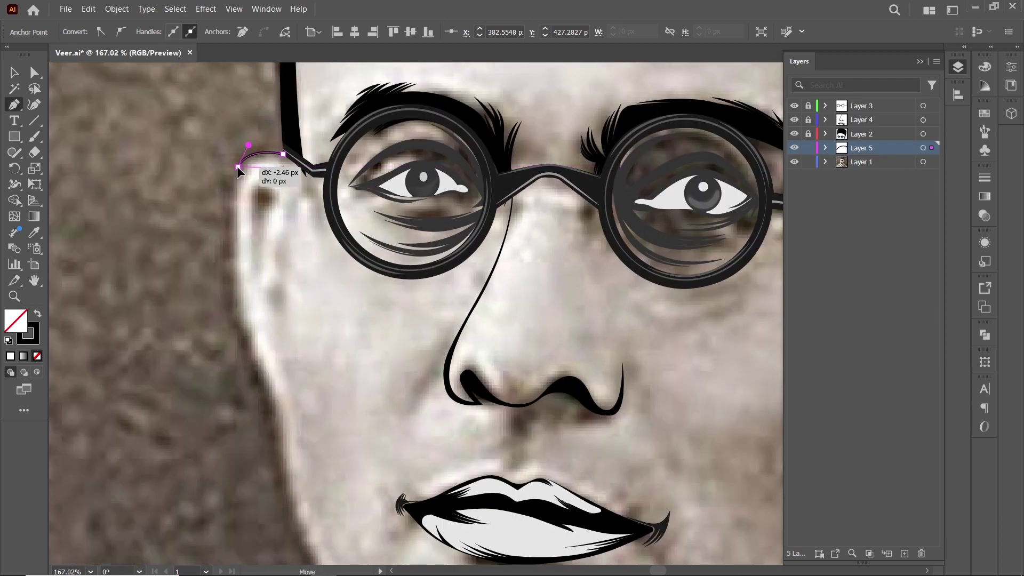
left_click_drag(280, 440, 316, 264)
mouse_move(332, 339)
left_mouse_down()
mouse_move(345, 368)
mouse_move(383, 359)
left_mouse_up()
scroll(361, 372, "down", 2)
scroll(373, 362, "down", 2)
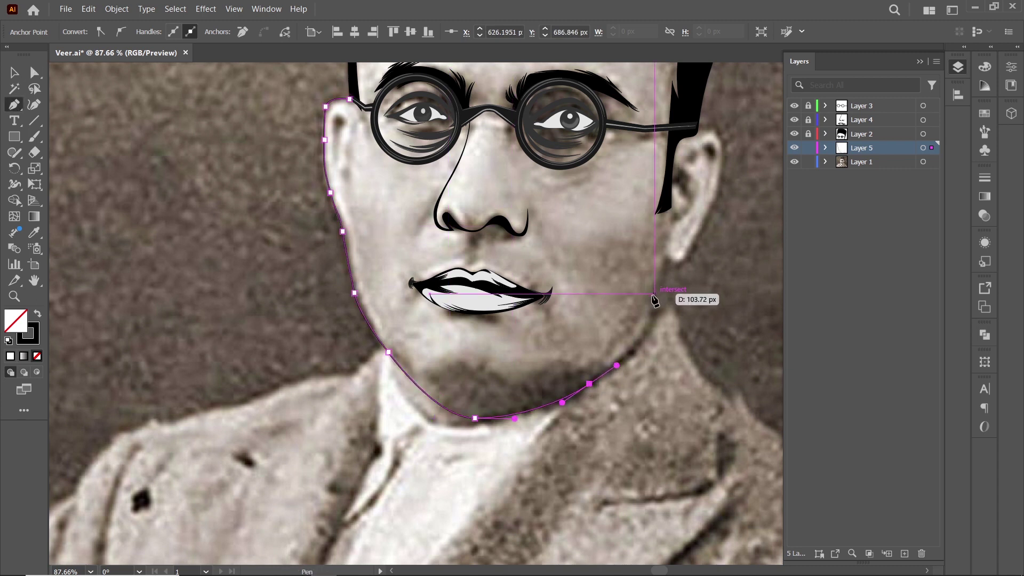
scroll(692, 288, "up", 3)
key("ctrl+z")
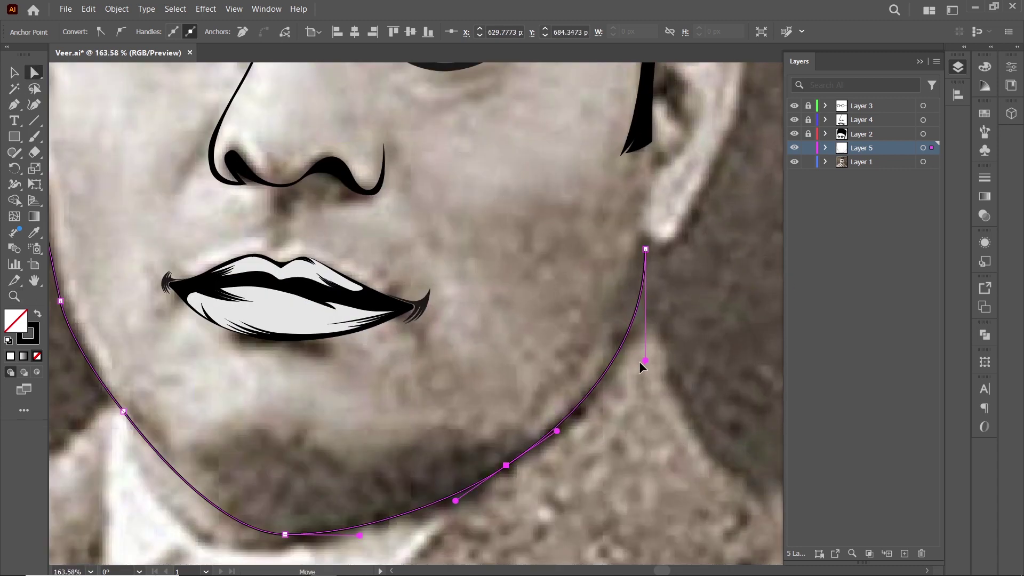
Continue the outline from the jaw around the earlobe and up the right ear's back
left_click_drag(629, 248, 503, 269)
left_click_drag(593, 238, 552, 314)
left_click_drag(566, 261, 579, 231)
left_click_drag(593, 145, 593, 113)
left_click_drag(549, 109, 545, 155)
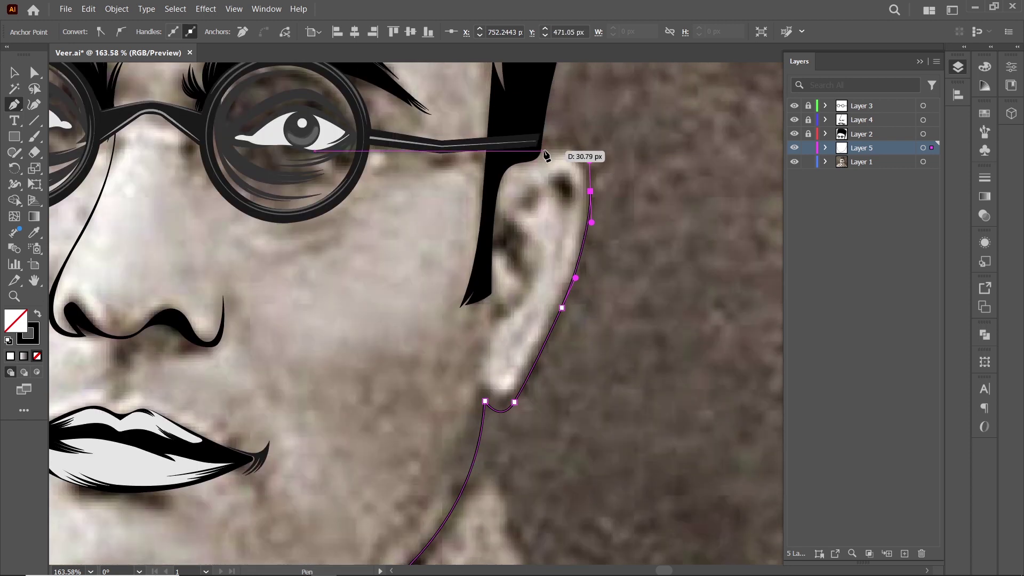
scroll(538, 172, "down", 3)
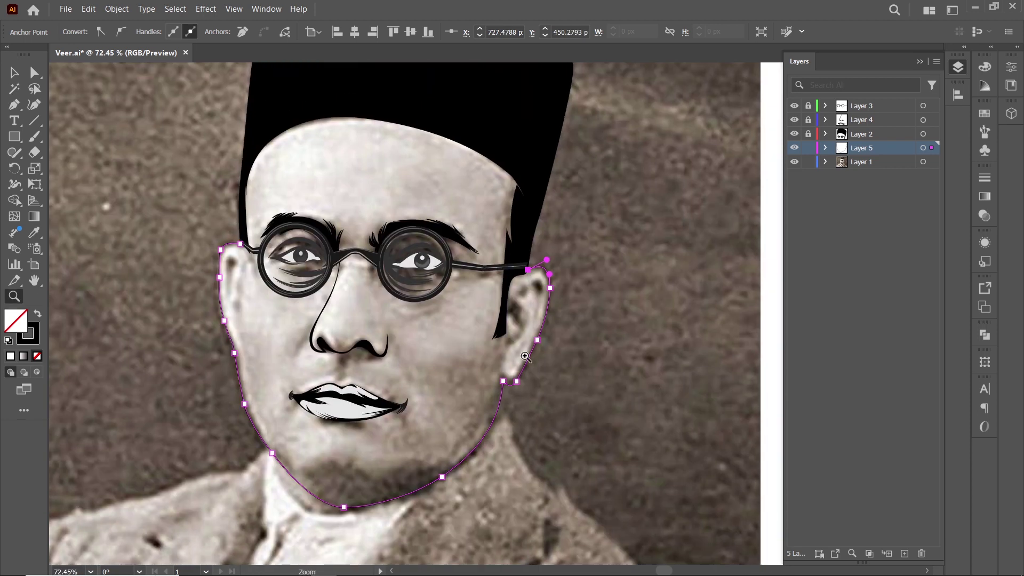
key("v")
Give the completed face outline a thick 6 pt black stroke
left_click(498, 399)
scroll(373, 320, "up", 3)
left_click(34, 73)
left_click(691, 193)
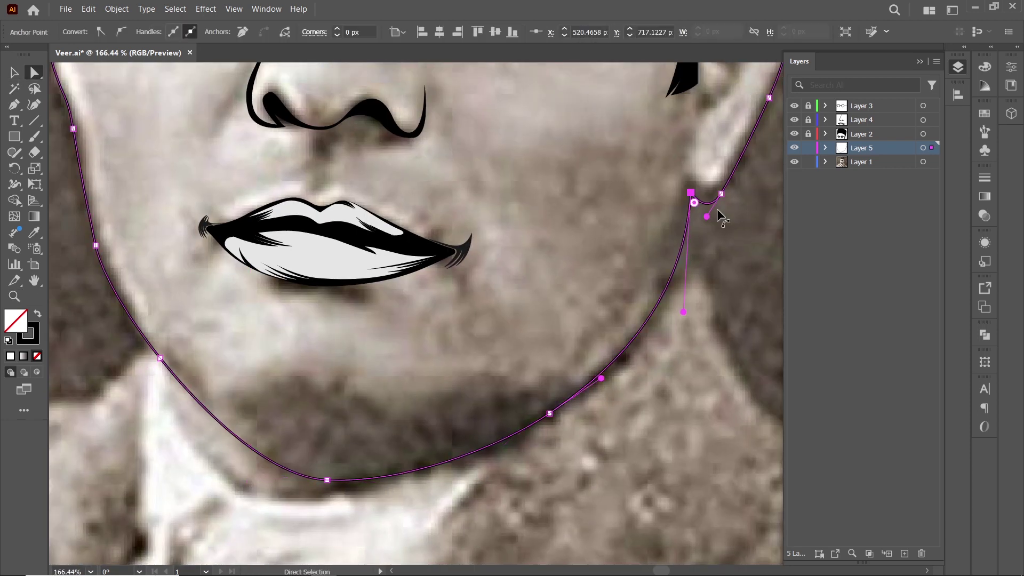
scroll(715, 212, "down", 5)
key("v")
left_click(576, 357)
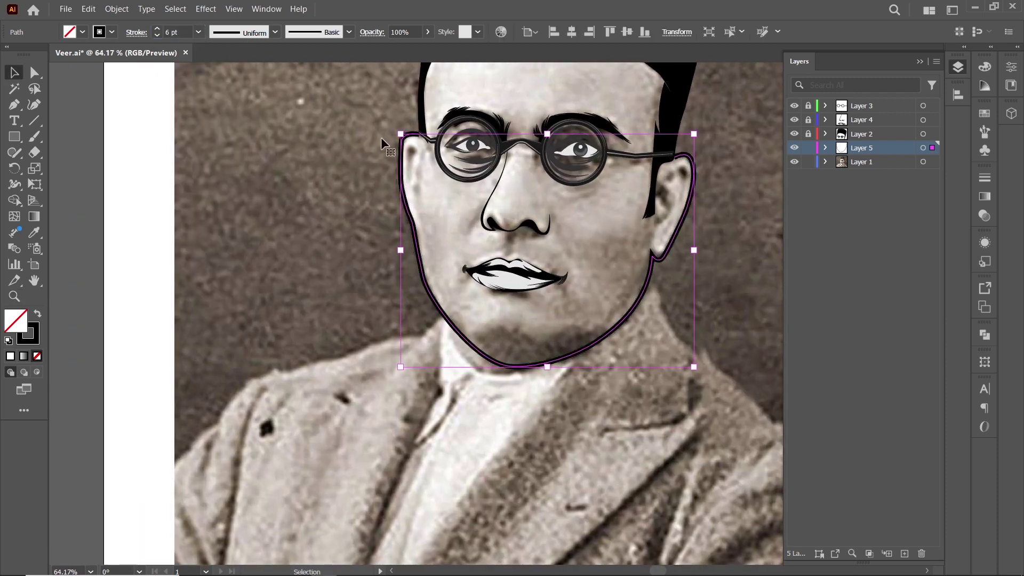
left_click(794, 162)
Check the jaw outline with the sepia photo hidden, zooming in and out
key("z")
left_click_drag(613, 341, 633, 341)
scroll(633, 340, "up", 2)
key("a")
left_click(341, 349)
left_click_drag(372, 352, 397, 387)
key("z")
left_click(679, 342, "alt")
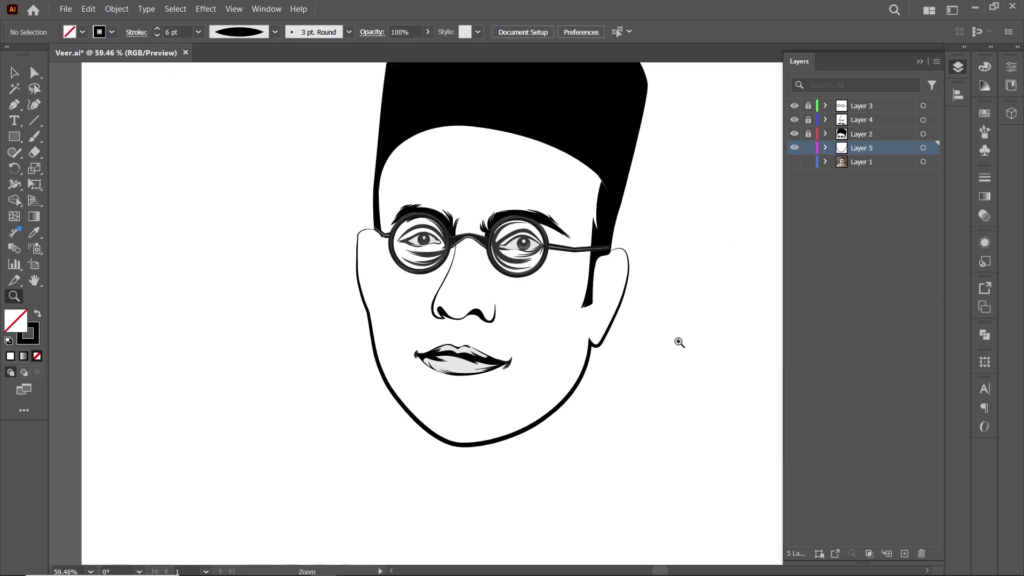
scroll(624, 303, "up", 2)
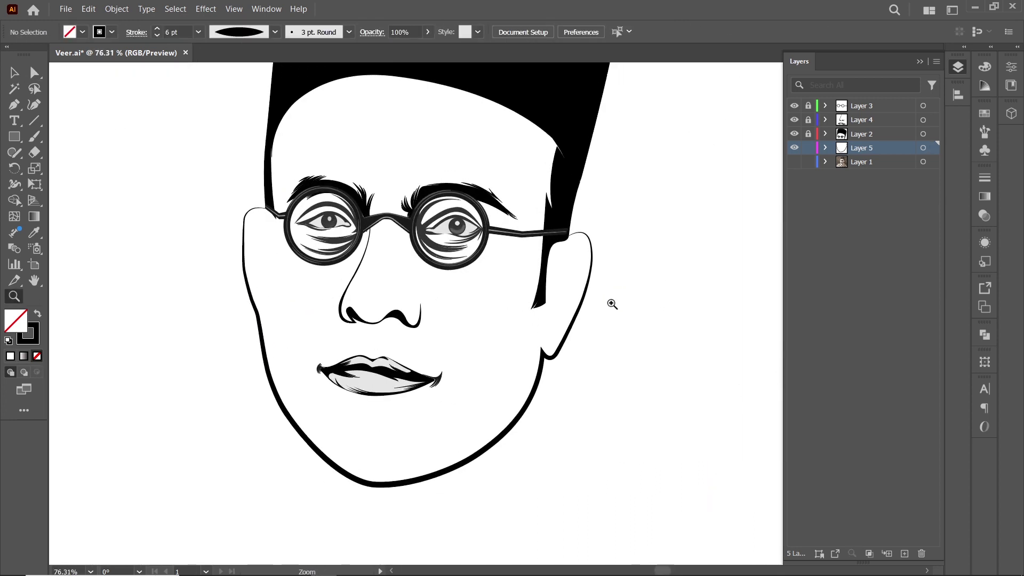
scroll(611, 304, "up", 2)
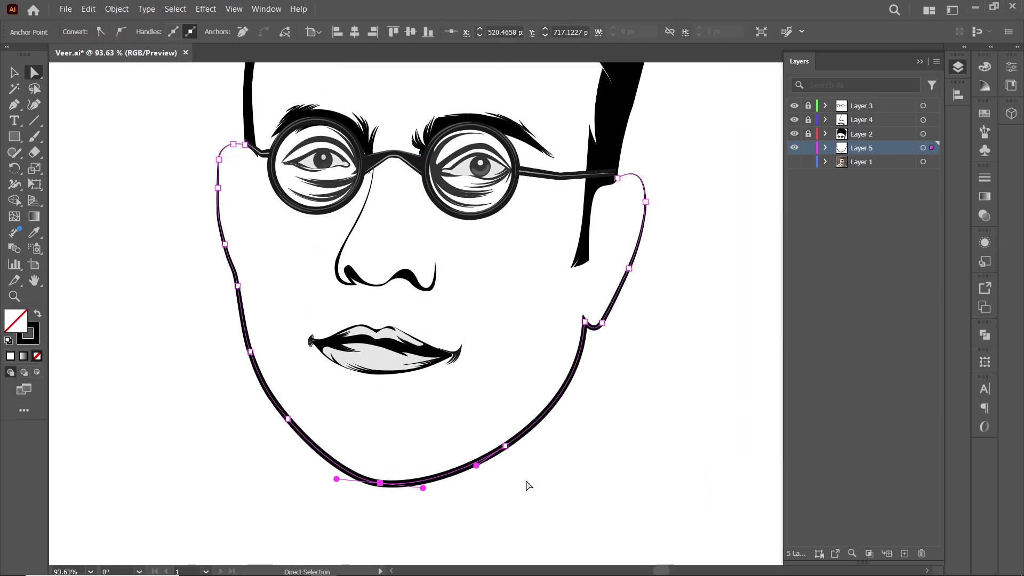
Show the photo again and reshape the lower right jaw curve
double_click(794, 162)
left_click(794, 161)
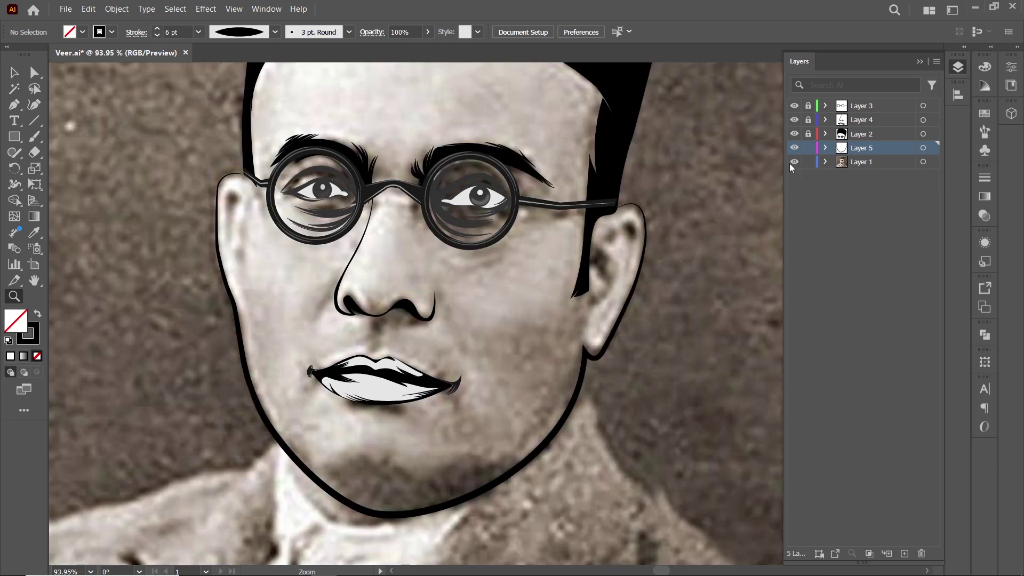
left_click(794, 162)
key("a")
left_click(585, 352)
left_click_drag(582, 419, 565, 415)
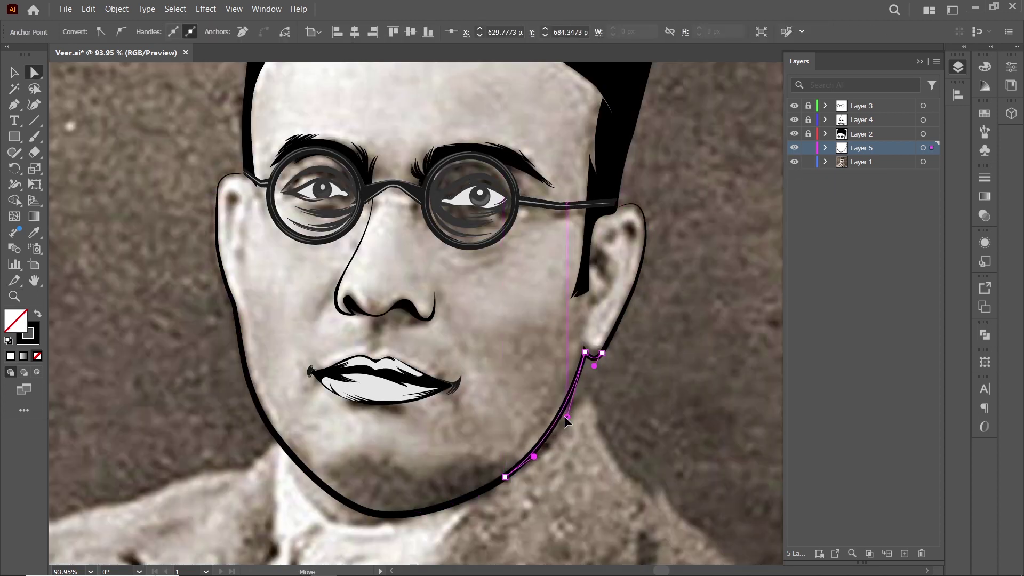
key("ctrl+shift+a")
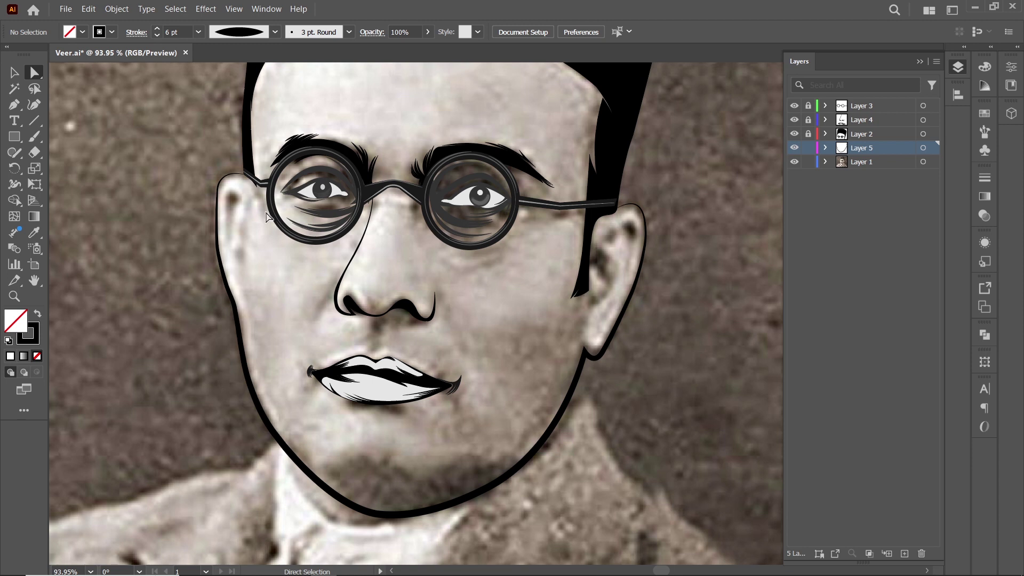
scroll(667, 224, "up", 1)
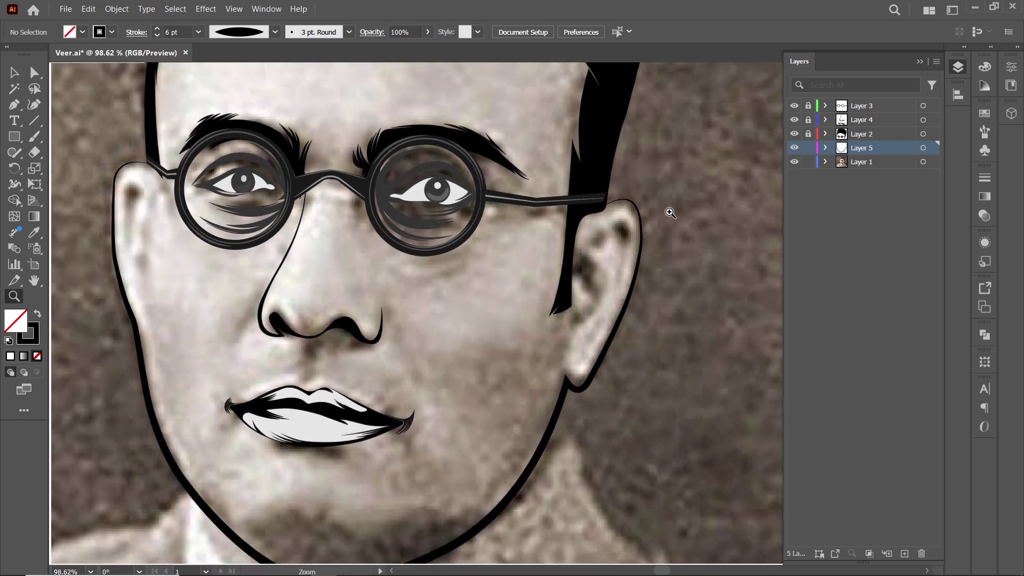
Draw a first black-filled curved shape inside the right ear
left_click(16, 105)
left_click(609, 229)
left_click_drag(628, 221, 635, 232)
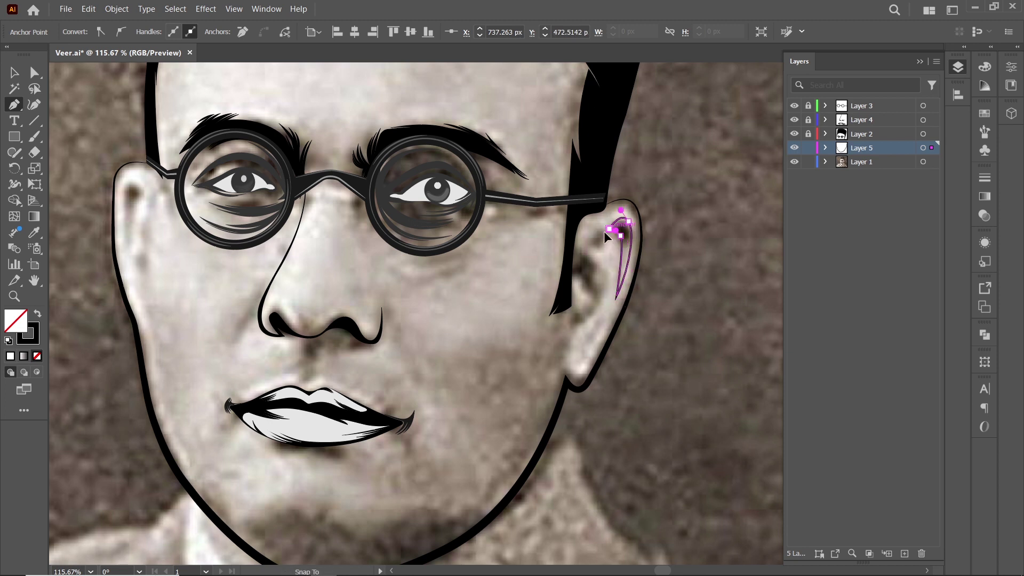
key("ctrl+z")
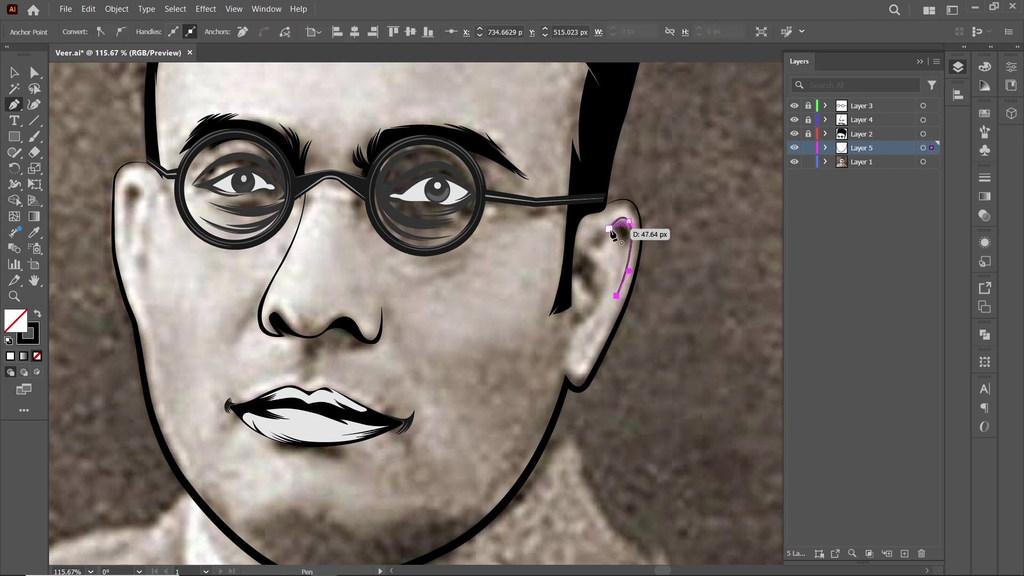
key("shift+x")
left_click(679, 318, "ctrl")
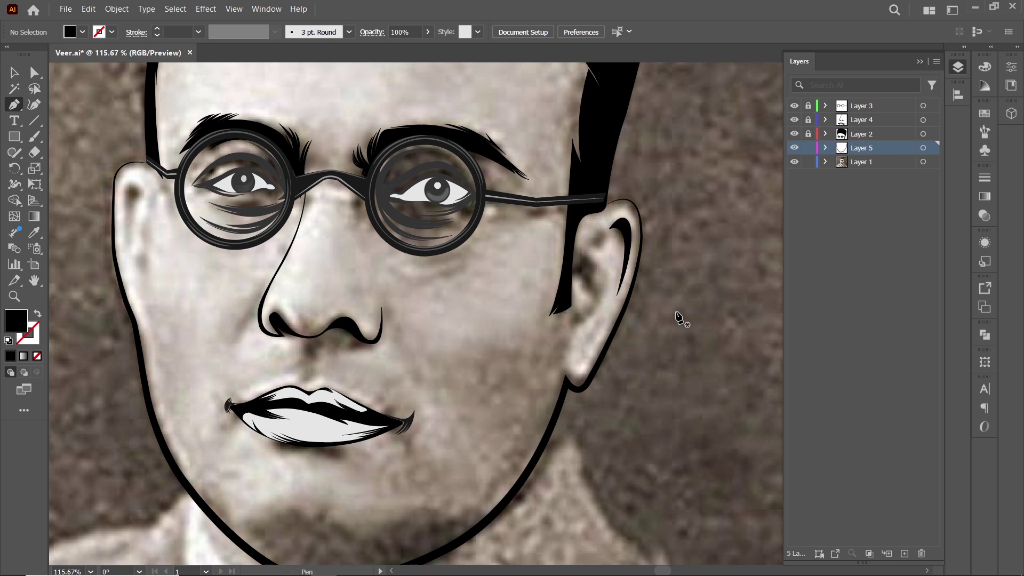
key("z")
left_click_drag(685, 315, 706, 318)
Start a second inner-ear path curving along the ear fold
key("p")
left_click(639, 154)
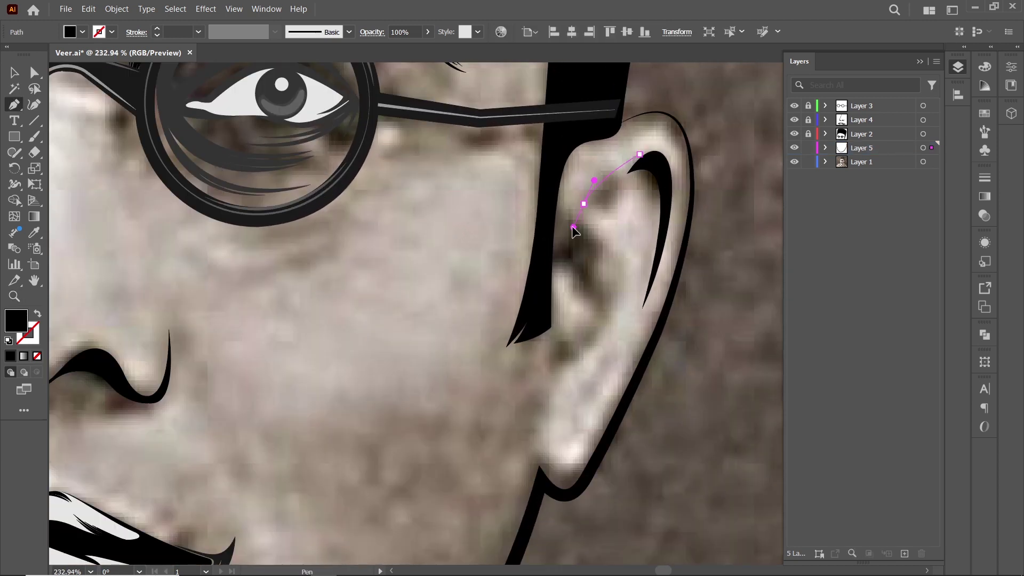
left_click_drag(584, 204, 611, 220)
key("shift+x")
scroll(667, 203, "up", 3)
left_click_drag(464, 160, 521, 126)
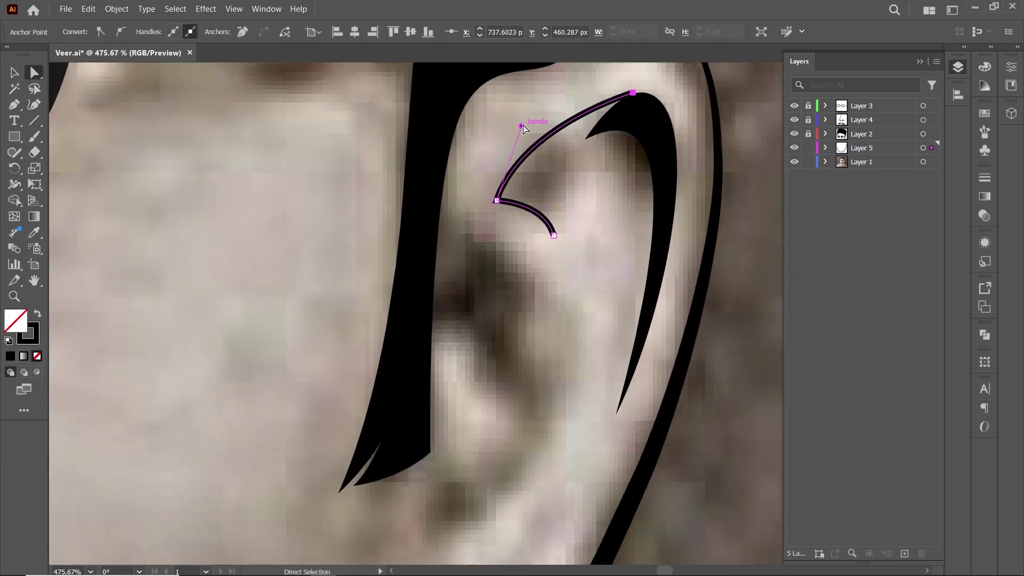
Adjust the ear-fold path's stroke and reshape its upper and lower curves
left_click(984, 178)
left_click(539, 212)
left_click_drag(535, 207, 538, 210)
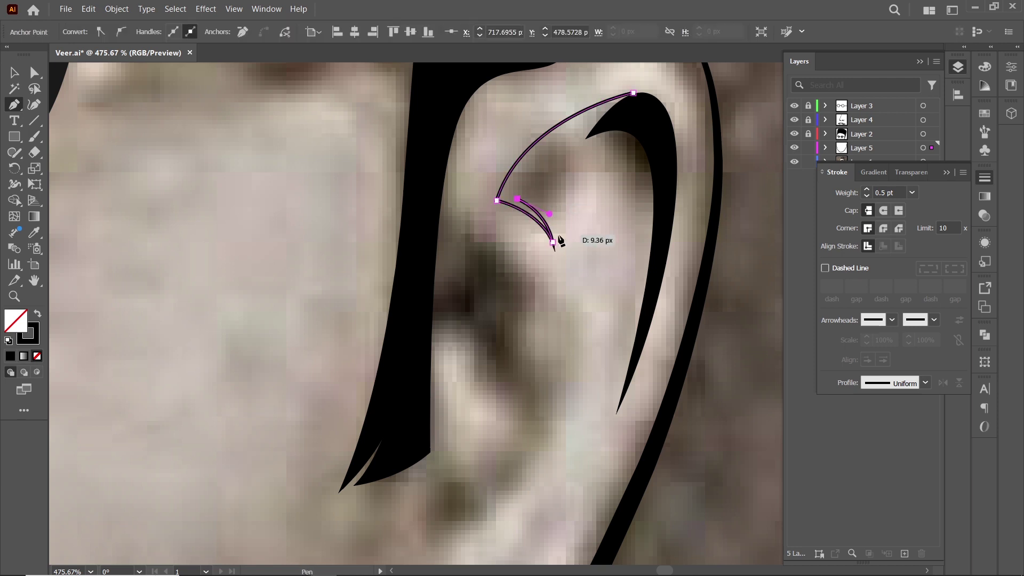
scroll(676, 210, "down", 3)
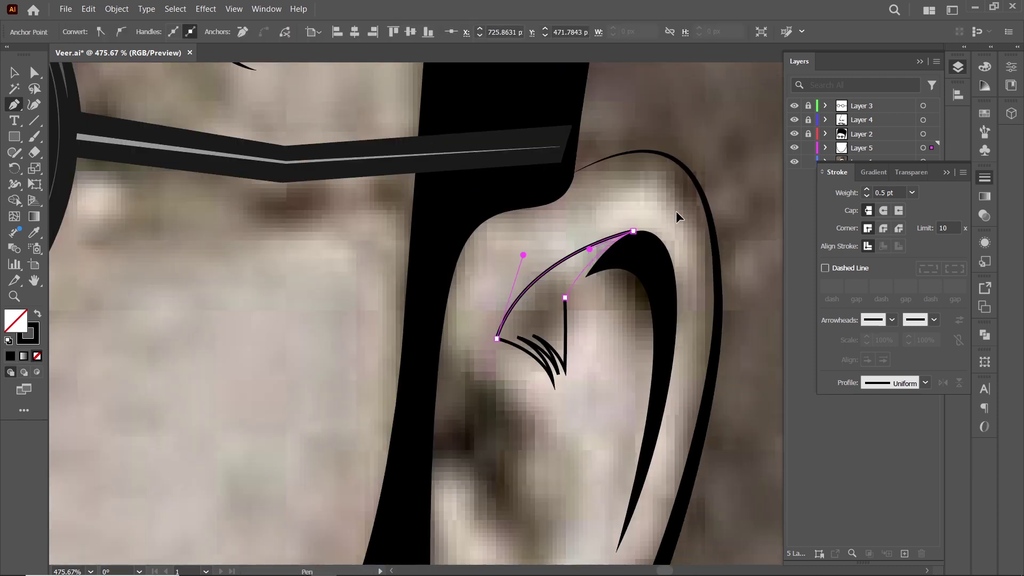
scroll(676, 210, "up", 5)
key("a")
left_click_drag(631, 148, 528, 173)
scroll(571, 267, "down", 3)
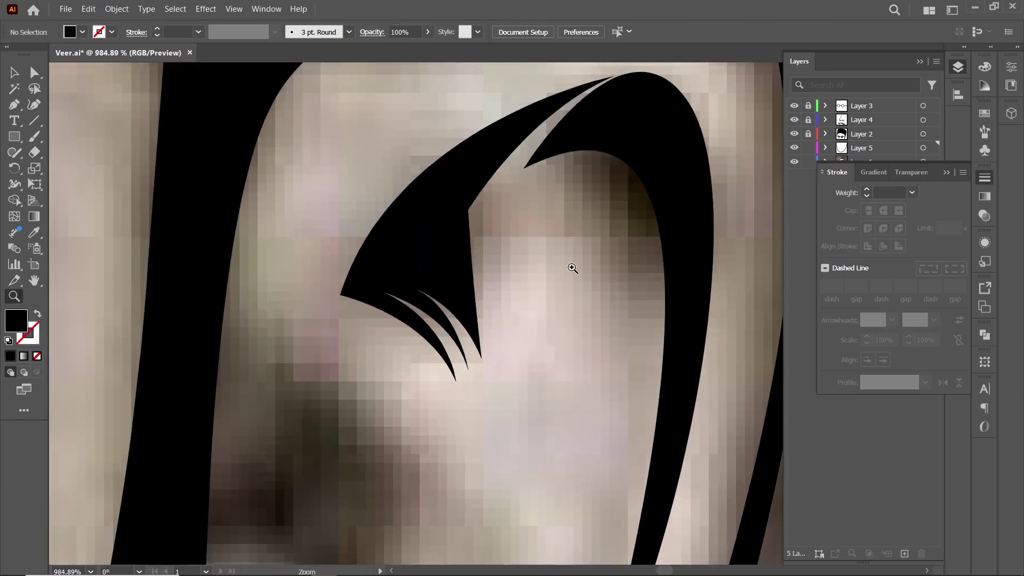
key("ctrl+shift+a")
Draw a curved path along the ear's inner edge toward the ear opening
key("p")
scroll(543, 275, "down", 3)
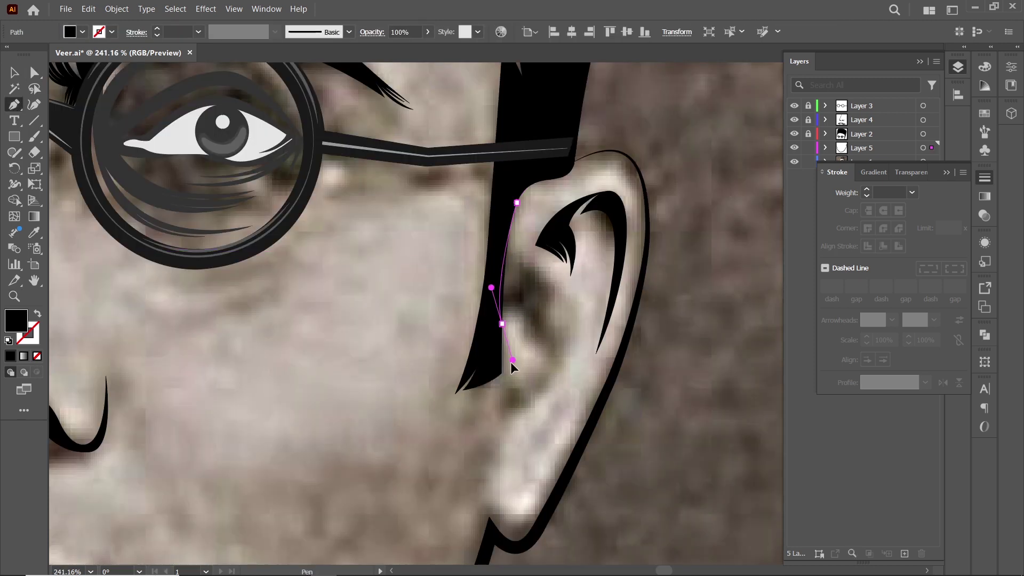
left_click_drag(511, 367, 533, 334)
scroll(530, 317, "up", 3)
left_click_drag(497, 270, 509, 302)
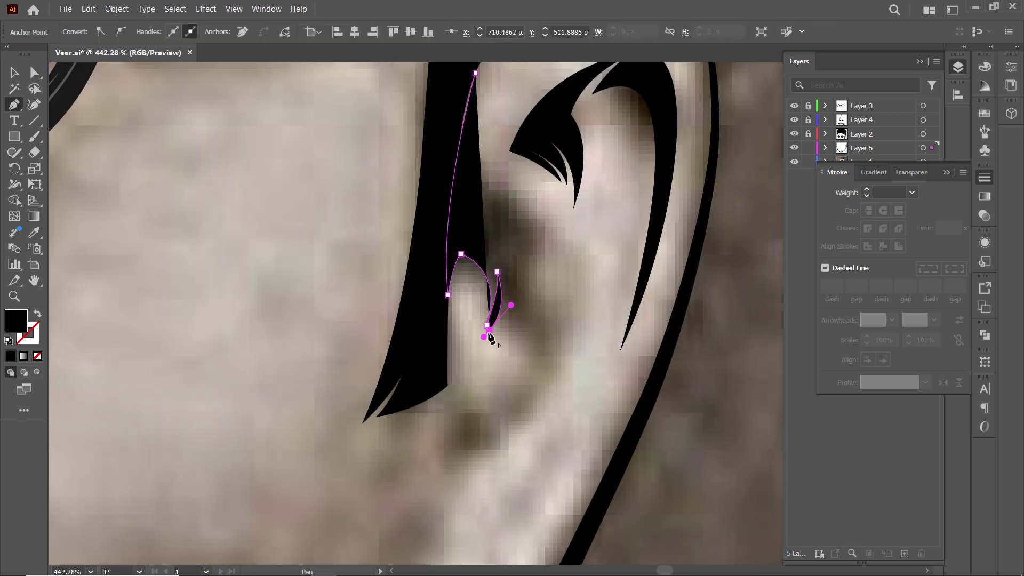
left_click_drag(487, 413, 563, 366)
left_click(447, 424)
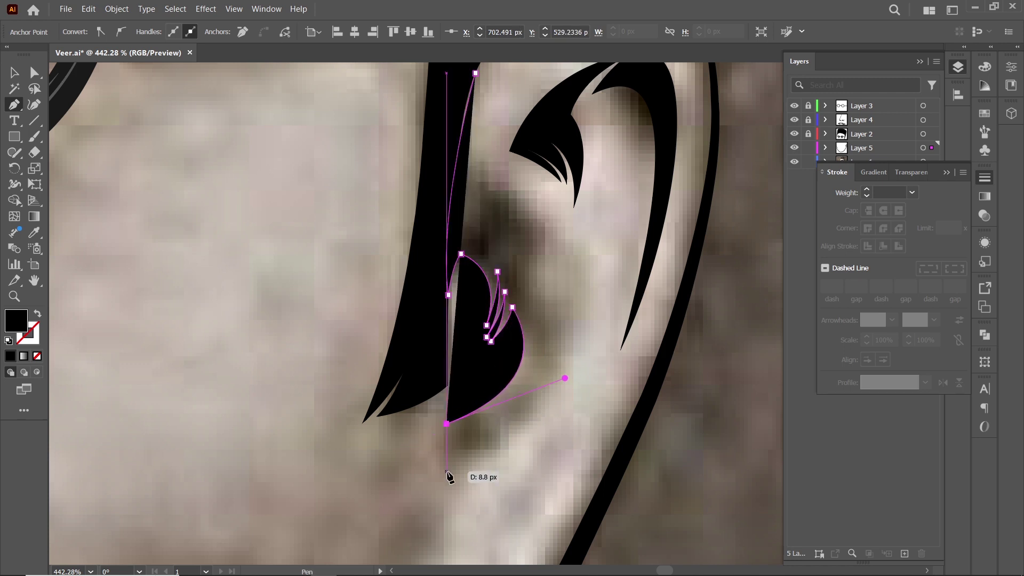
Shape the ear notch and close the path into a spiky black tragus shape
left_click(446, 481)
left_click_drag(462, 435, 465, 436)
scroll(464, 436, "down", 3)
scroll(615, 373, "up", 2)
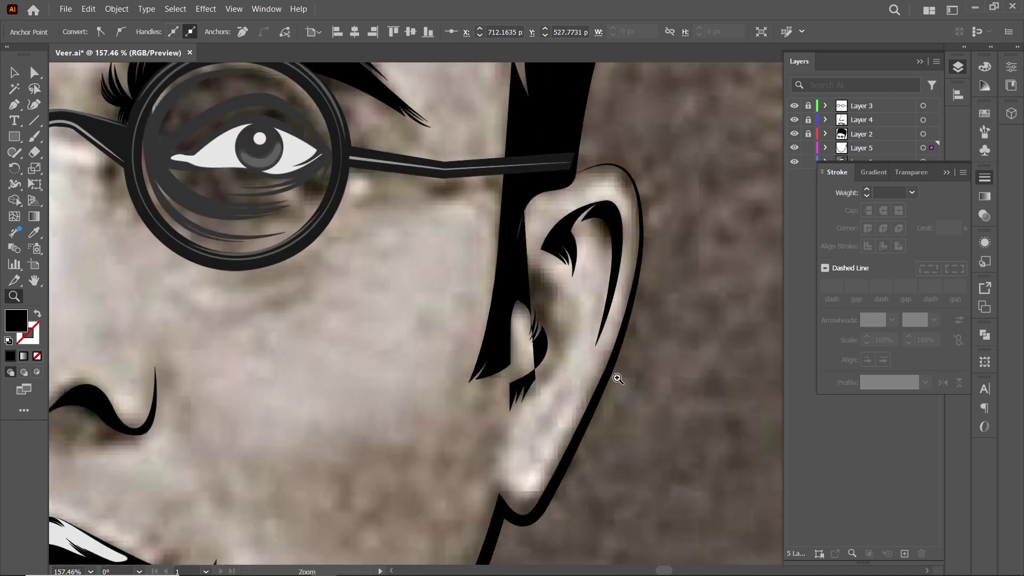
left_click(539, 277)
scroll(554, 281, "up", 2)
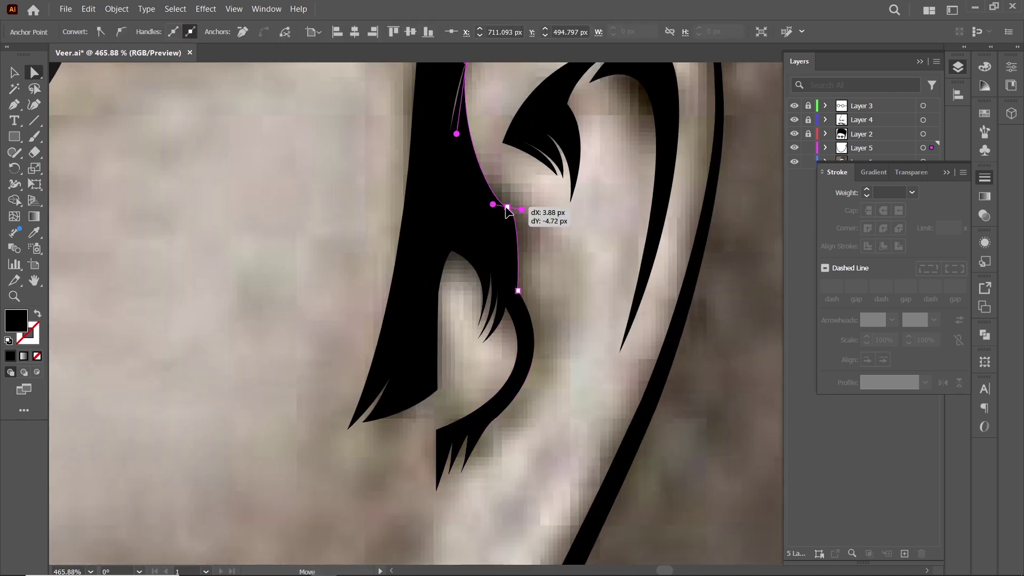
left_click(571, 357)
scroll(571, 358, "down", 3)
Draw a black shape from the right ear's back edge toward the earlobe, hiding the photo
scroll(725, 195, "up", 1)
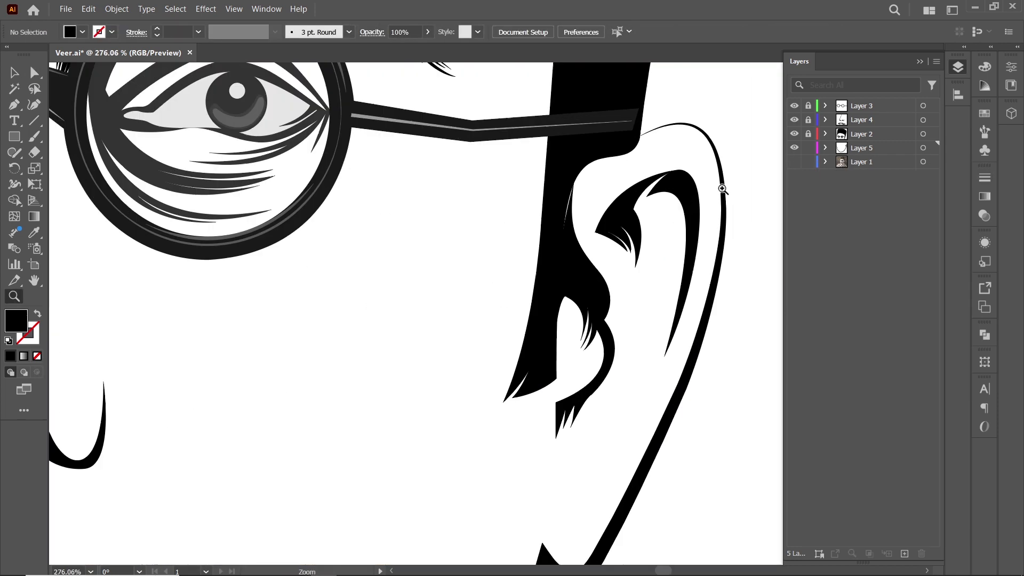
left_click(15, 105)
left_click(667, 317)
left_click_drag(587, 454, 558, 452)
left_click(667, 317)
left_click(794, 161)
scroll(633, 490, "up", 2)
Reshape the new ear shape's bottom curve by moving its anchors with Direct Selection
key("a")
left_click(571, 472)
left_click_drag(571, 472, 548, 494)
scroll(572, 496, "up", 3)
left_click(479, 398)
left_click_drag(572, 452, 613, 407)
key("ctrl+shift+a")
scroll(483, 359, "down", 3)
scroll(661, 244, "down", 2)
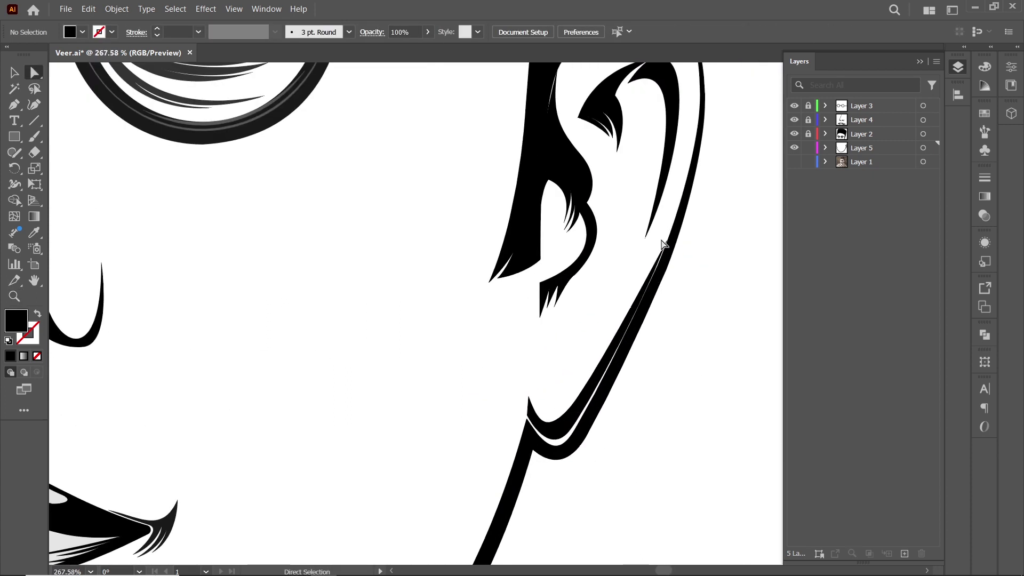
left_click(661, 243)
left_click(656, 327)
scroll(655, 323, "down", 2)
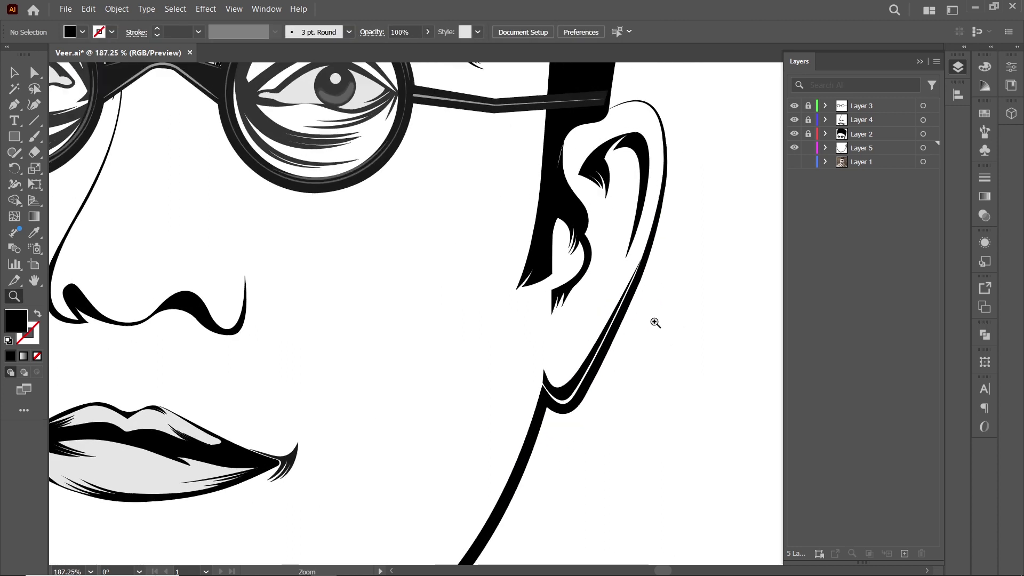
Draw a black crescent shape along the earlobe's lower edge
key("p")
left_click(534, 312)
left_click_drag(552, 369, 561, 372)
scroll(580, 367, "up", 4)
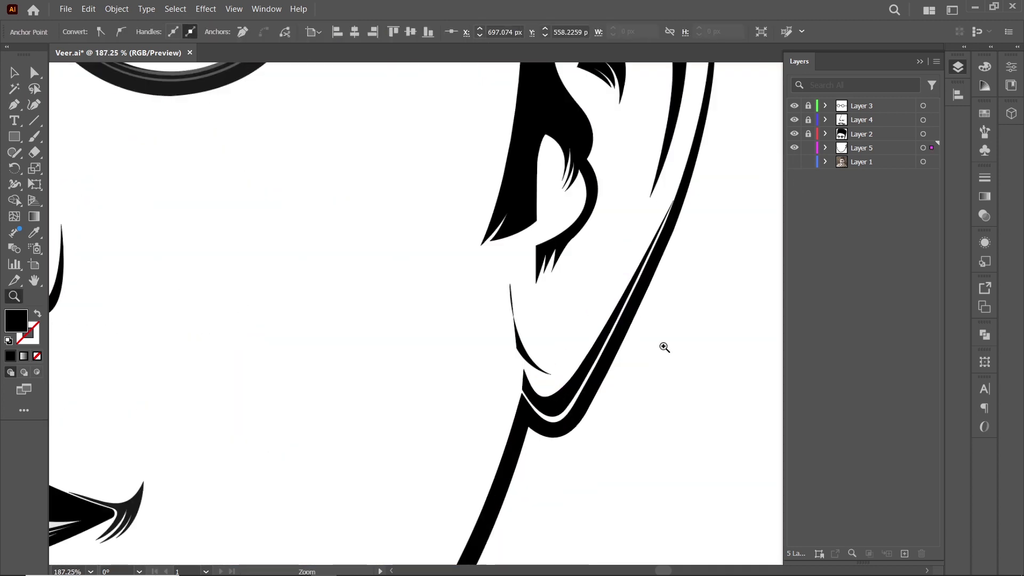
left_click(474, 239)
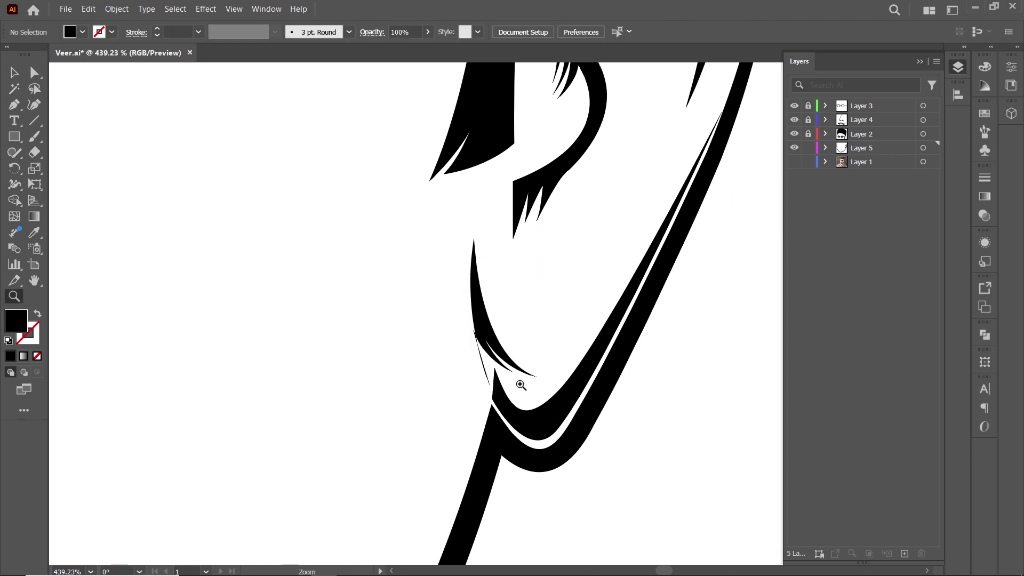
Refine the earlobe crescent's lower curve and its anchor handle
key("a")
scroll(520, 388, "up", 3)
left_click_drag(458, 360, 485, 346)
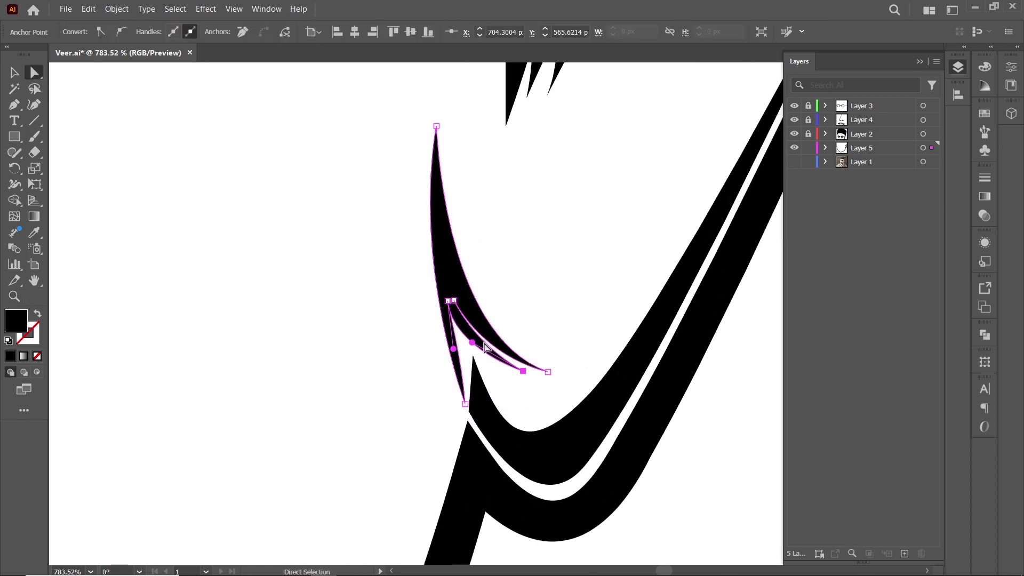
scroll(533, 278, "down", 7)
scroll(534, 279, "down", 2)
scroll(533, 331, "up", 5)
left_click_drag(536, 342, 503, 333)
key("z")
scroll(503, 337, "down", 5)
scroll(605, 231, "up", 2)
scroll(605, 231, "down", 2)
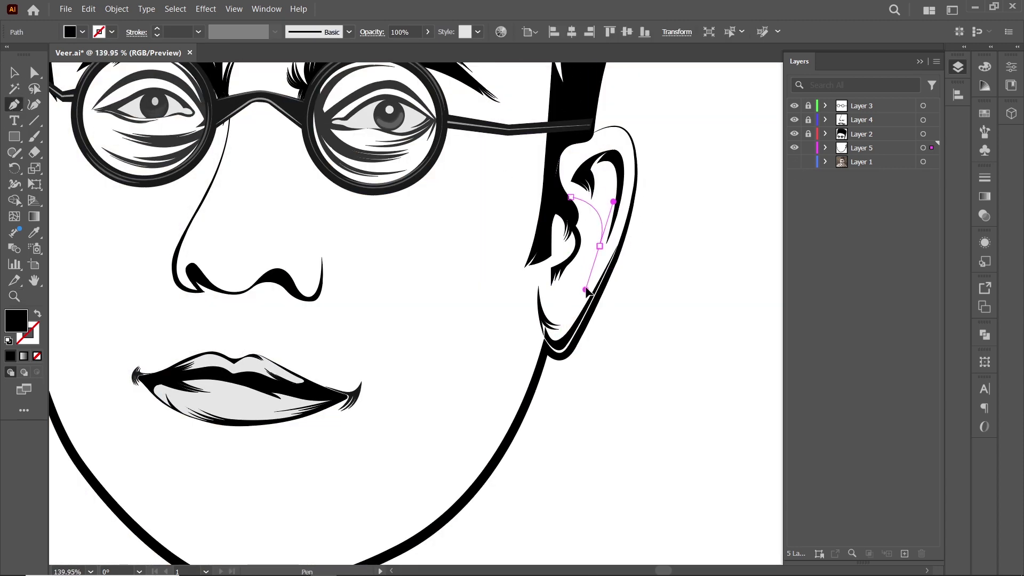
Add a black-filled curve inside the ear's bowl and nudge one of its anchors
left_click(37, 313)
scroll(585, 280, "up", 2)
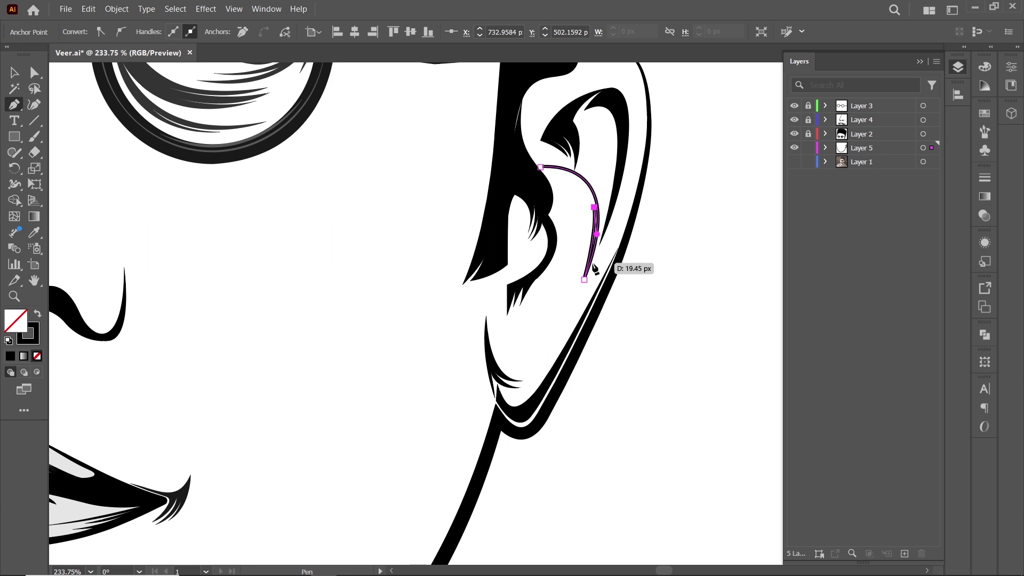
left_click_drag(578, 285, 571, 272)
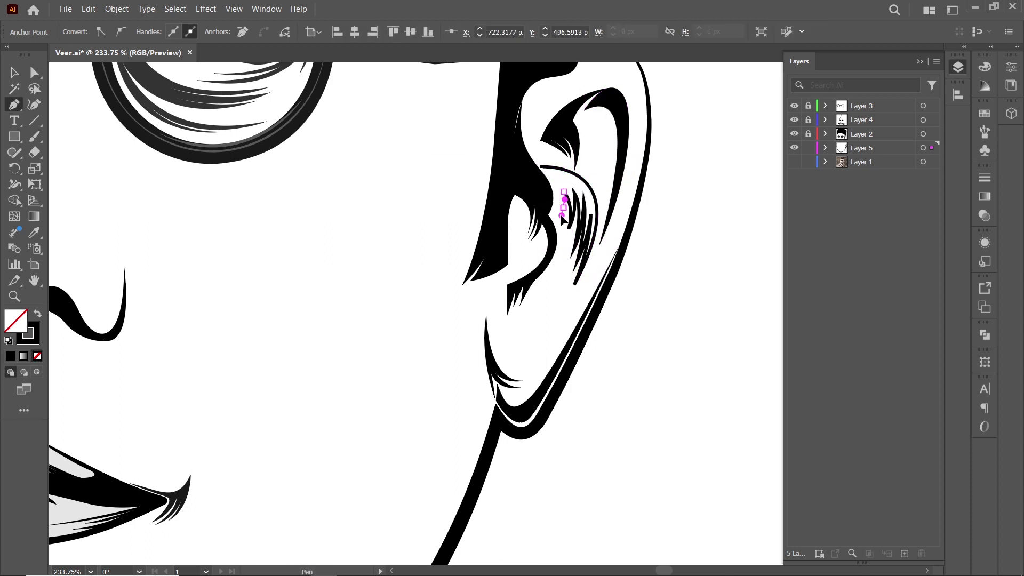
left_click(37, 313)
scroll(609, 173, "up", 3)
key("a")
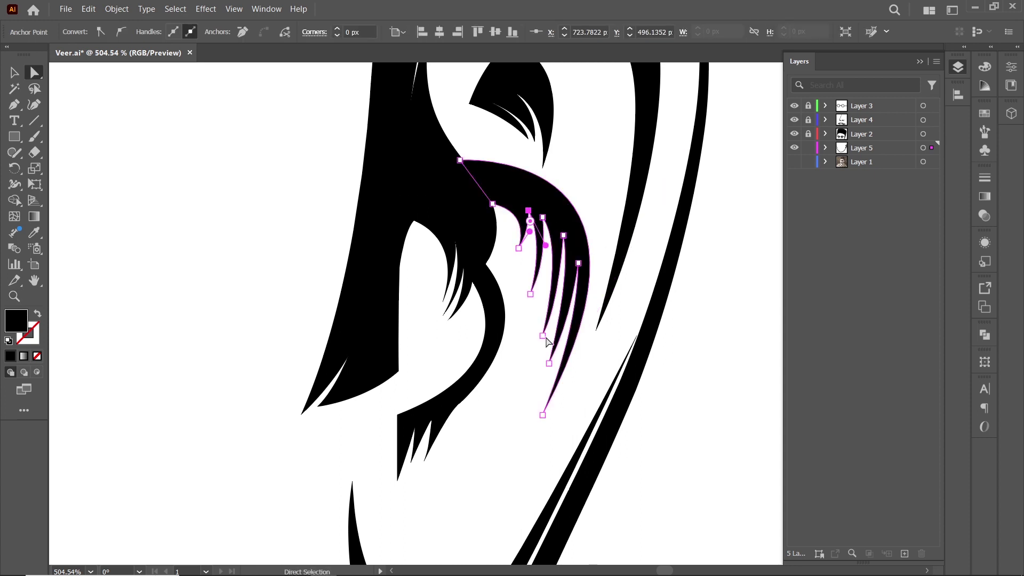
scroll(579, 304, "down", 5)
scroll(617, 258, "up", 4)
left_click_drag(551, 295, 552, 302)
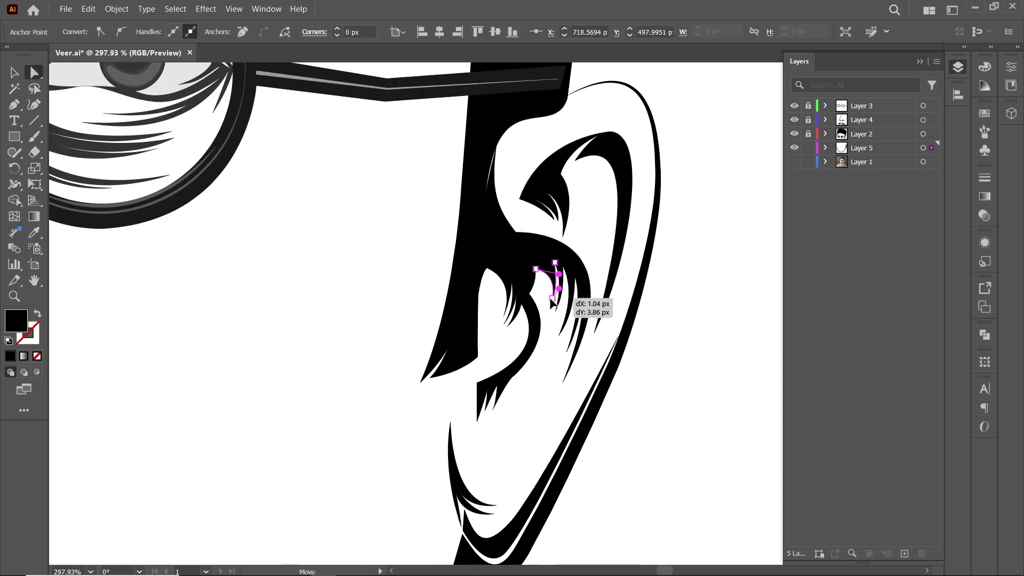
left_click(631, 242)
scroll(548, 228, "up", 2)
left_click(548, 228)
scroll(685, 290, "down", 5)
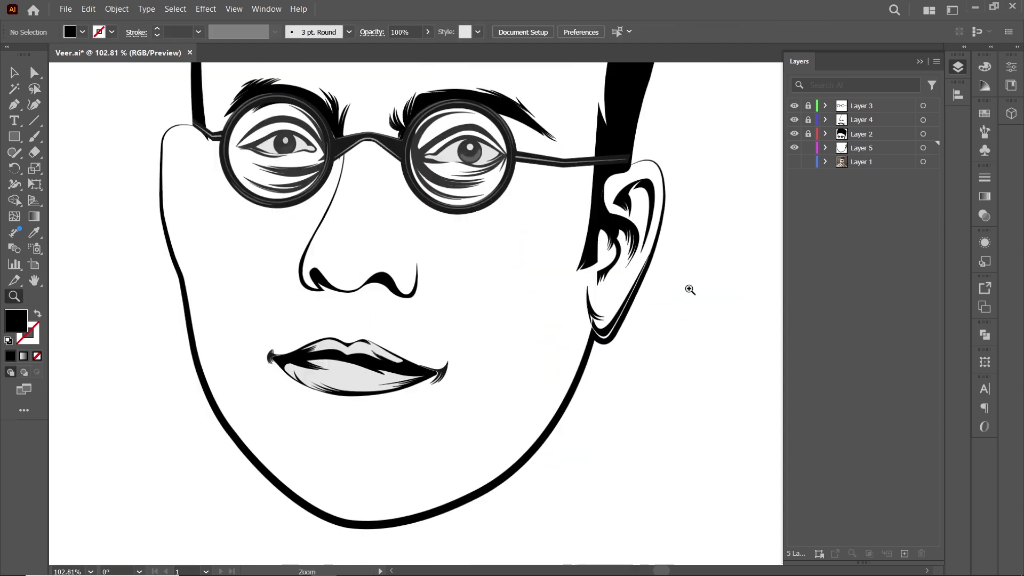
Draw a fold stroke along the lower part of the right ear
key("p")
left_click(587, 305)
scroll(649, 235, "up", 3)
left_click(613, 297)
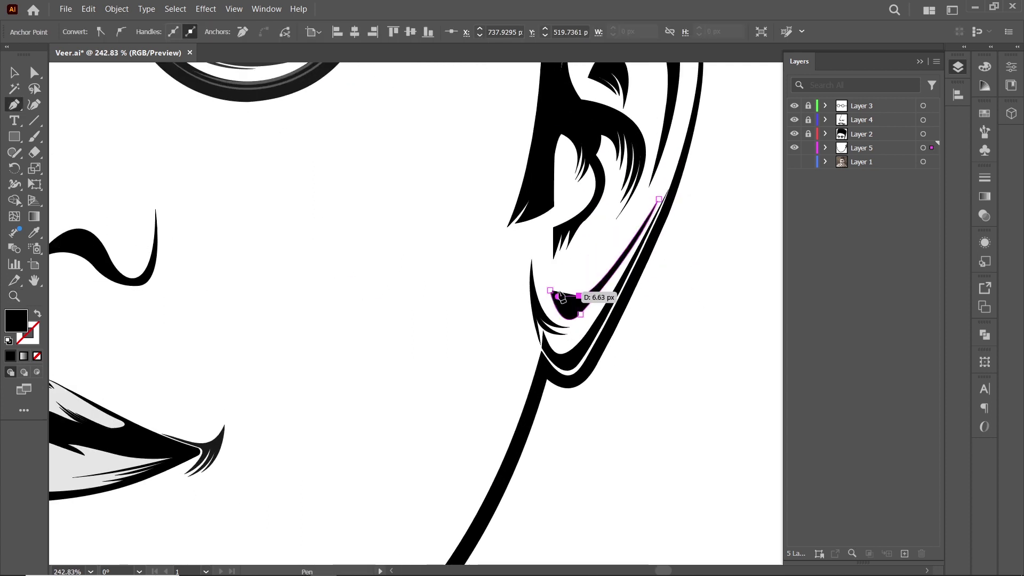
scroll(663, 306, "up", 2)
scroll(663, 306, "down", 2)
key("ctrl+shift+a")
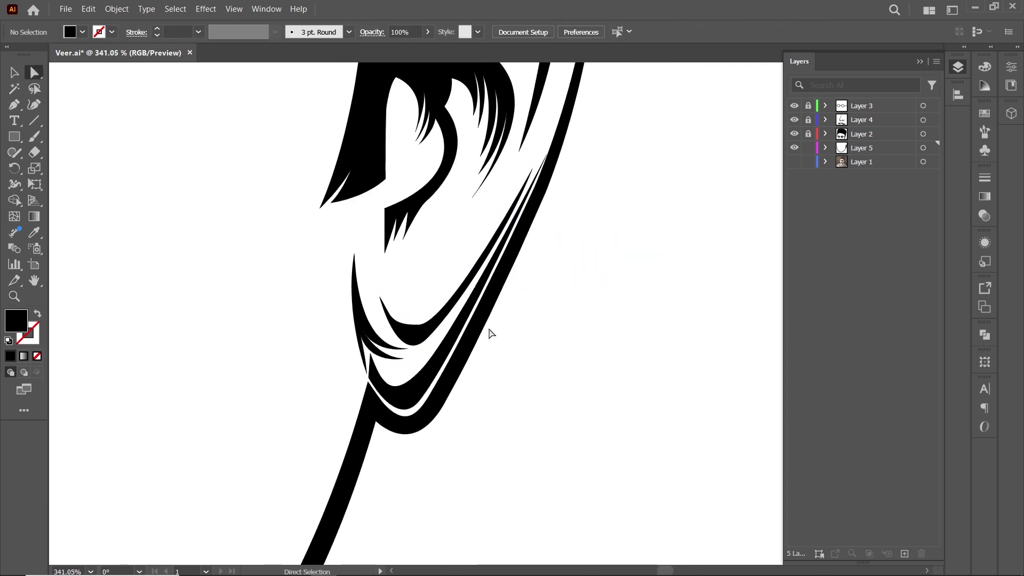
scroll(528, 302, "down", 3)
Show the reference photo, target Layer 5, and draw a curve at the left ear's top
left_click(794, 161)
left_click(875, 148)
scroll(341, 251, "up", 3)
key("p")
left_click(205, 337)
left_click_drag(203, 249, 215, 238)
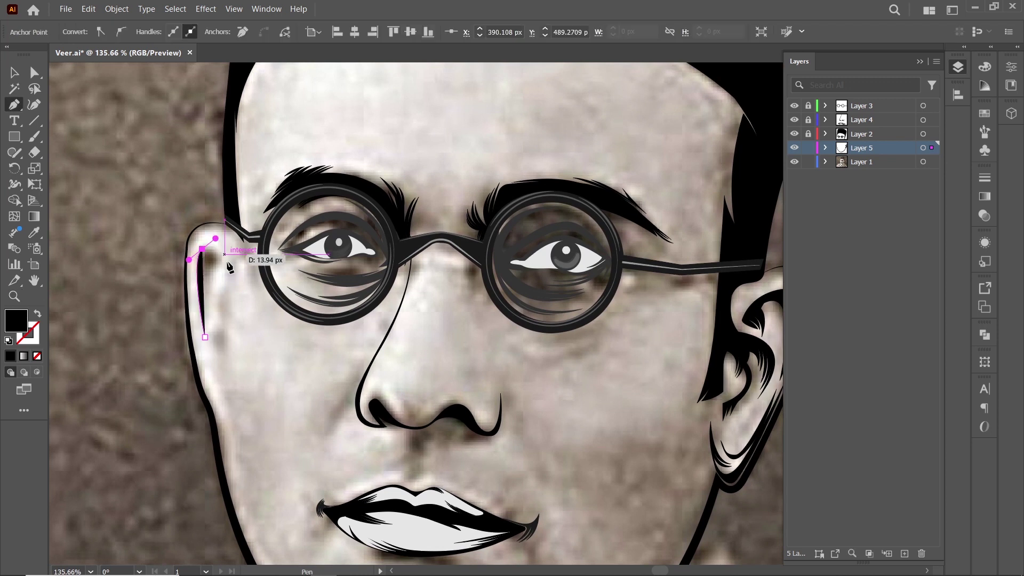
scroll(224, 274, "up", 3)
key("ctrl+shift+a")
scroll(383, 375, "down", 3)
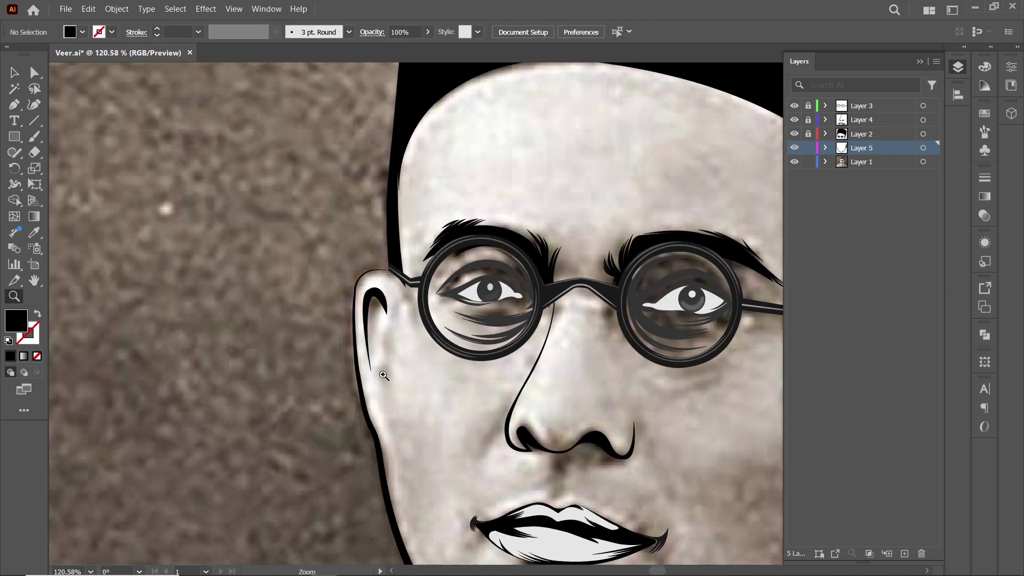
Draw a black-filled inner curl in the left ear and start a second curl
scroll(397, 345, "up", 3)
key("p")
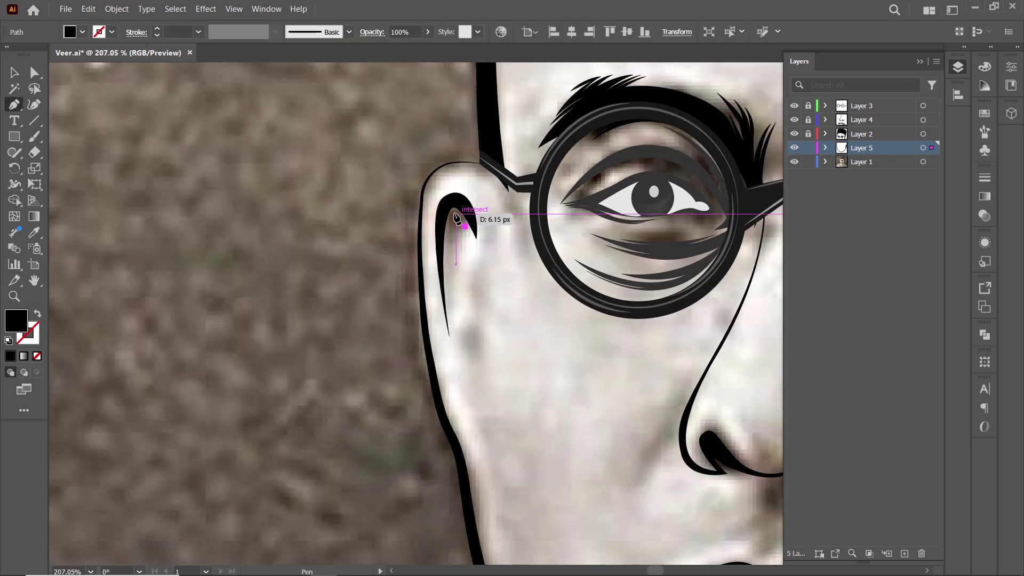
left_click(451, 221)
left_click(468, 369)
scroll(468, 369, "up", 3)
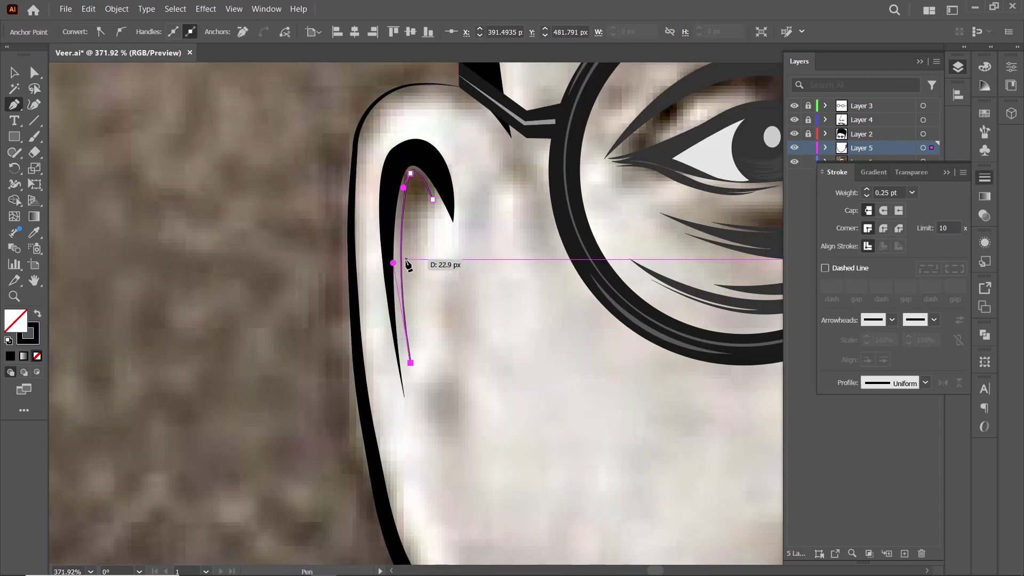
key("shift+x")
left_click(450, 296, "ctrl")
key("p")
scroll(450, 221, "down", 2)
left_click(454, 216)
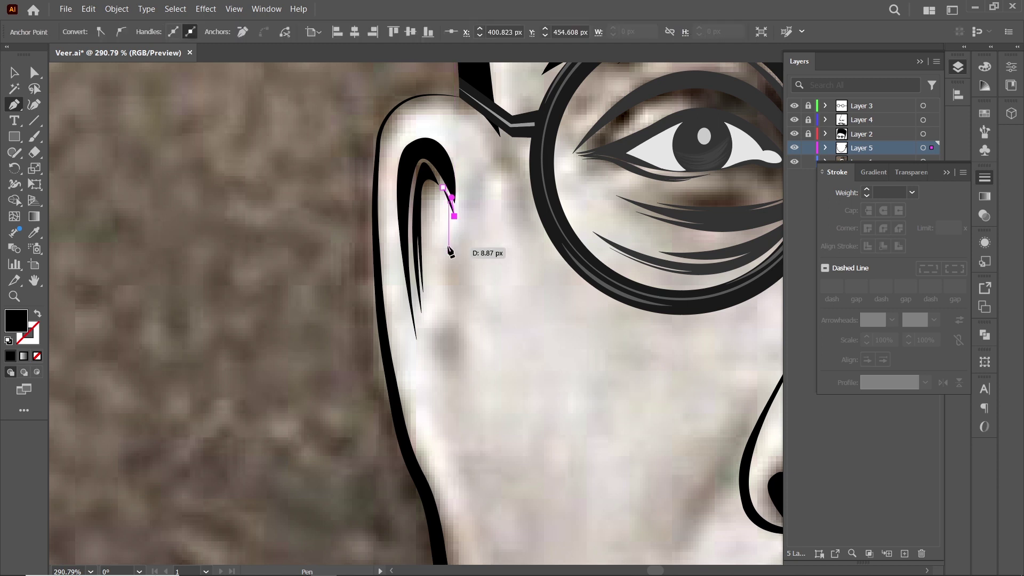
scroll(612, 142, "up", 2)
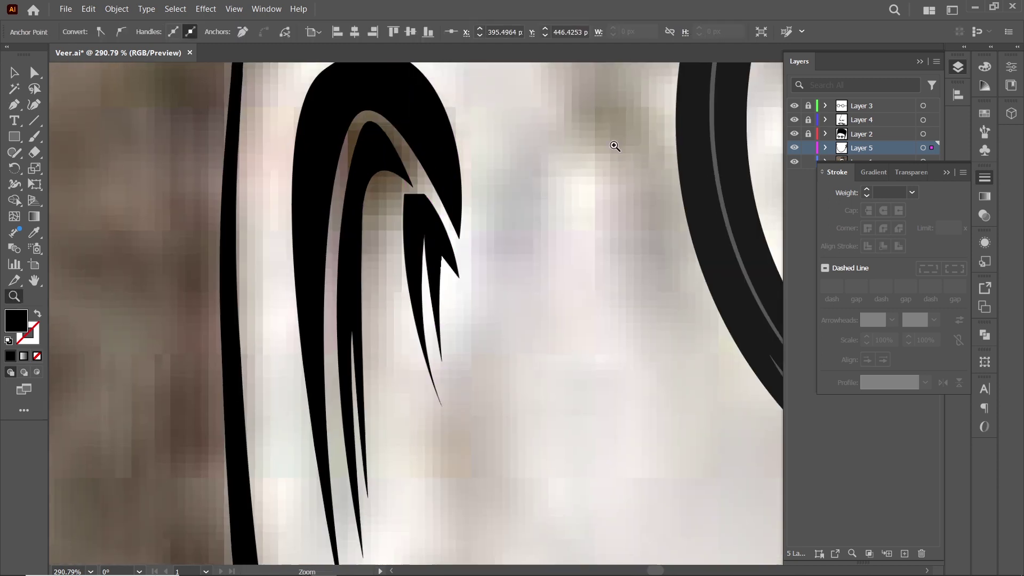
scroll(418, 217, "down", 3)
Draw a curved stroke lower on the left ear and adjust its end point
left_click(338, 308)
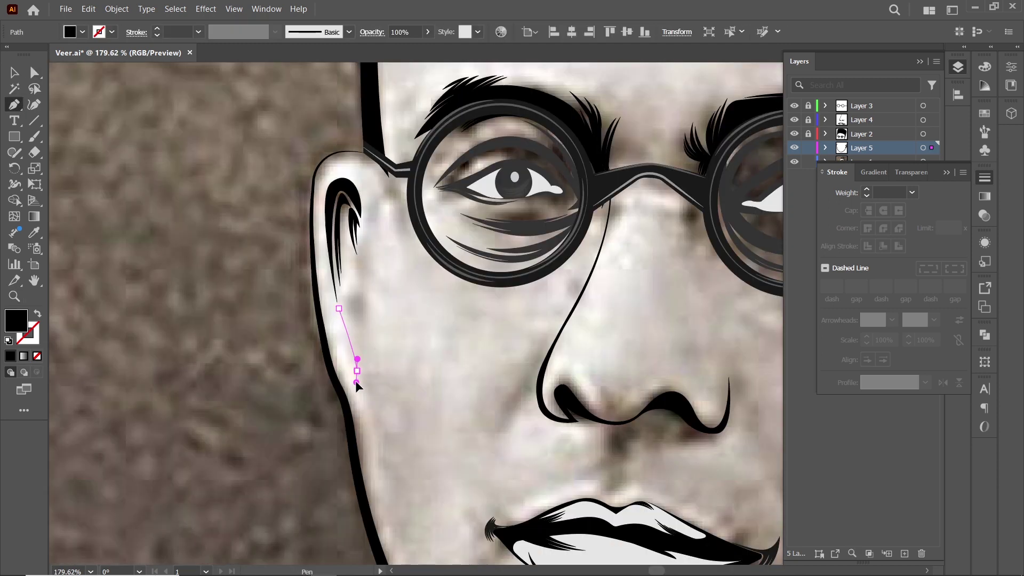
left_click_drag(357, 383, 356, 381)
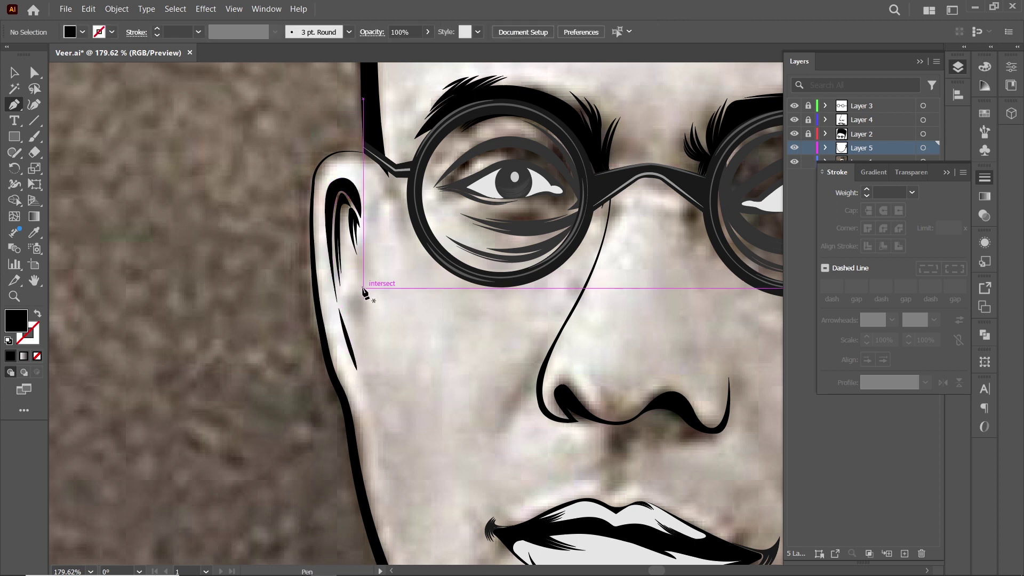
scroll(367, 258, "up", 3)
left_click_drag(343, 452, 348, 433)
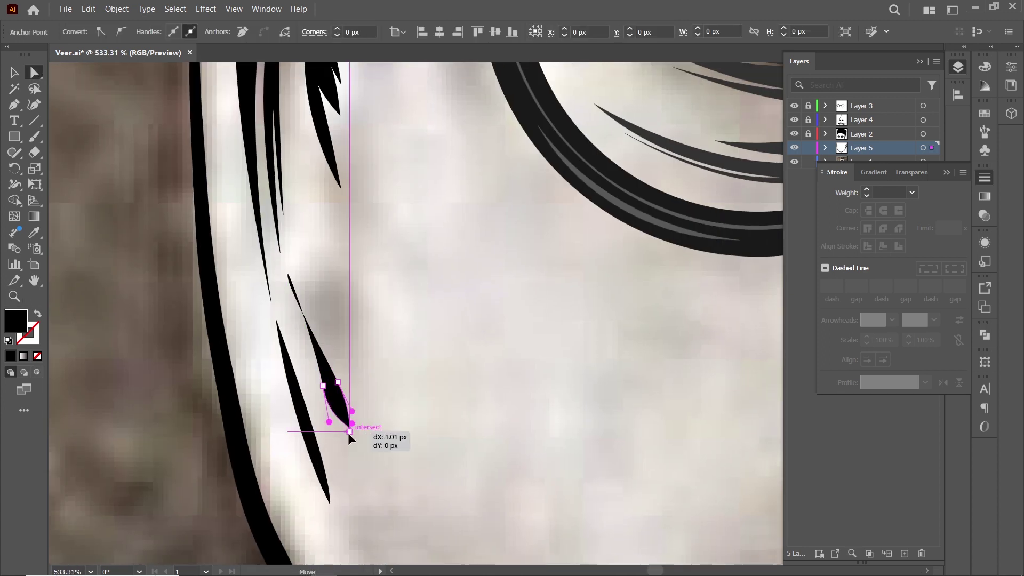
scroll(370, 279, "down", 3)
Reshape the top of the left ear by moving its anchor and pulling its handles
left_click(421, 220)
scroll(313, 227, "up", 2)
left_click_drag(313, 227, 311, 229)
left_click_drag(385, 116, 389, 114)
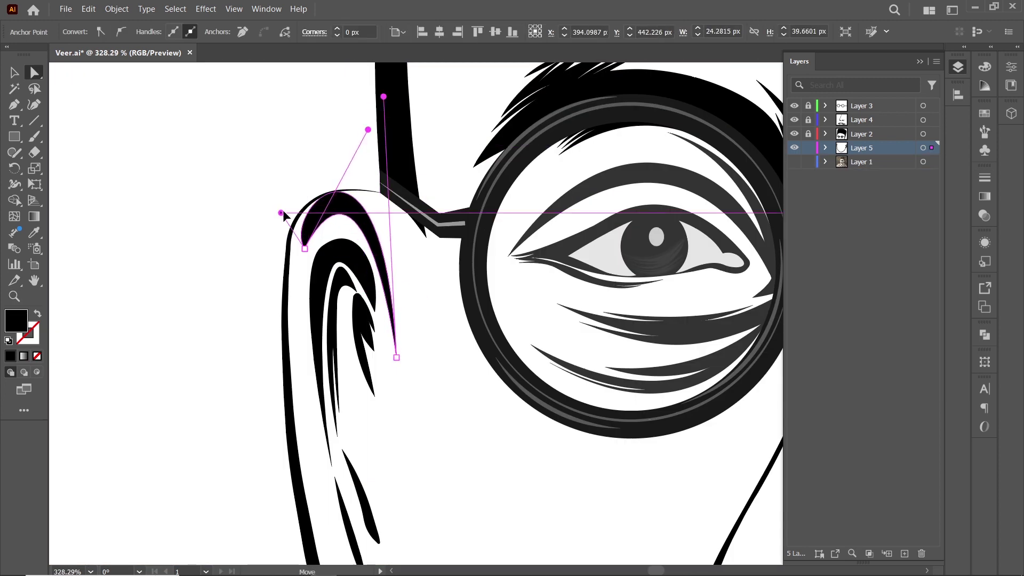
left_click_drag(282, 210, 294, 200)
key("ctrl+0")
scroll(307, 238, "up", 5)
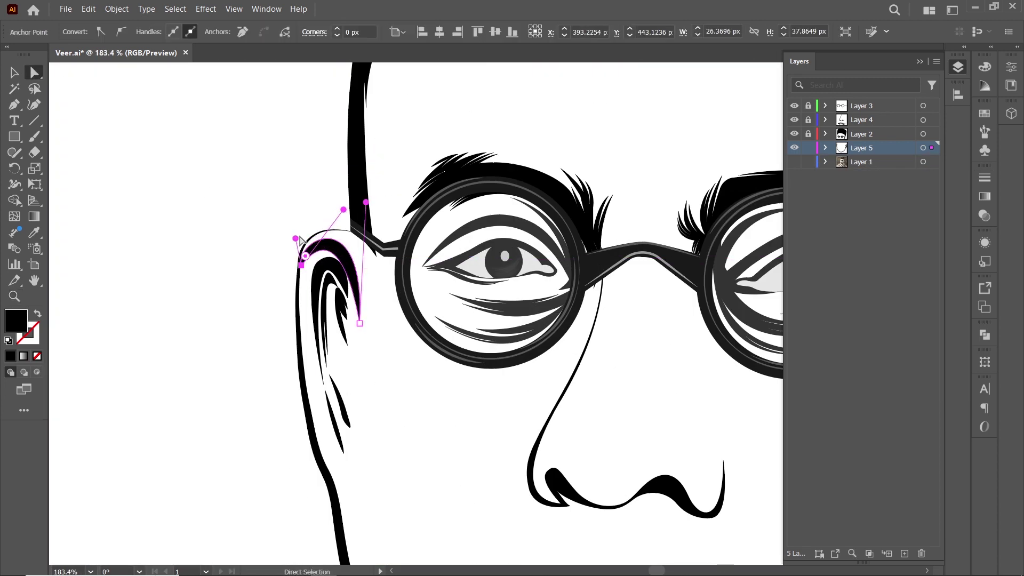
scroll(366, 205, "down", 2)
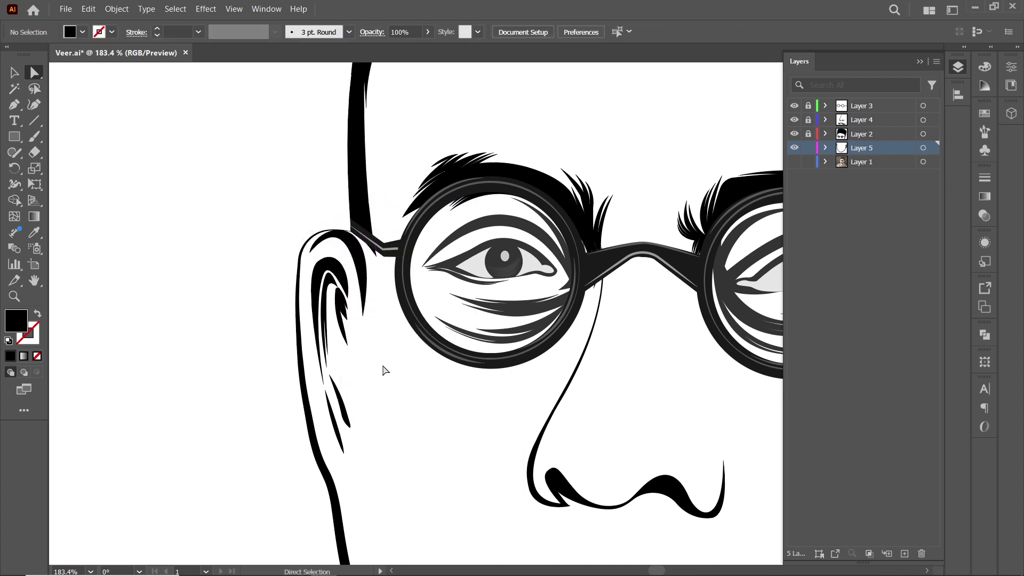
scroll(384, 368, "down", 3)
scroll(443, 367, "up", 5)
Nudge an ear anchor left and begin a thin curve beside the left side of the nose
left_click_drag(351, 310, 349, 312)
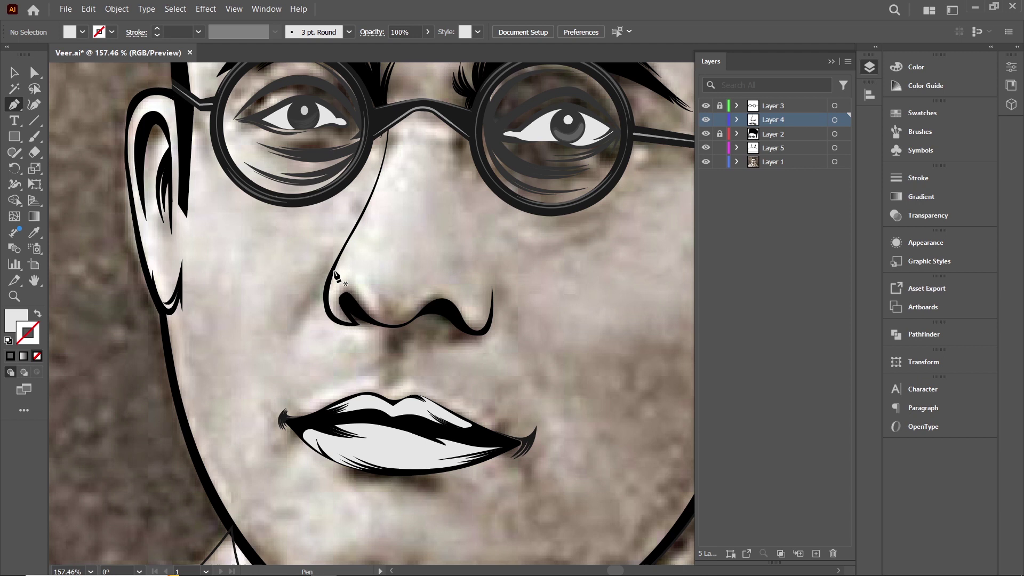
left_click(333, 259)
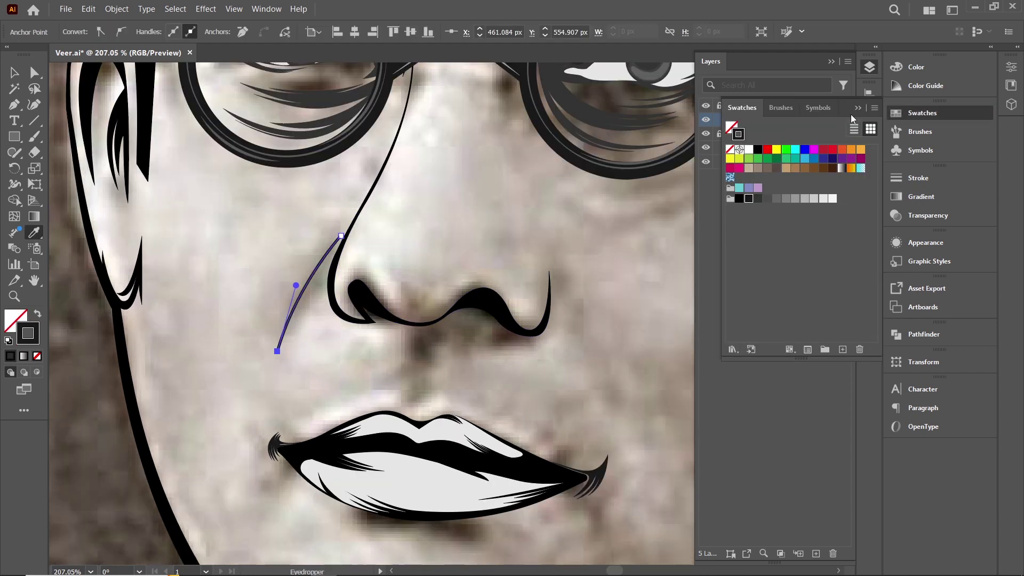
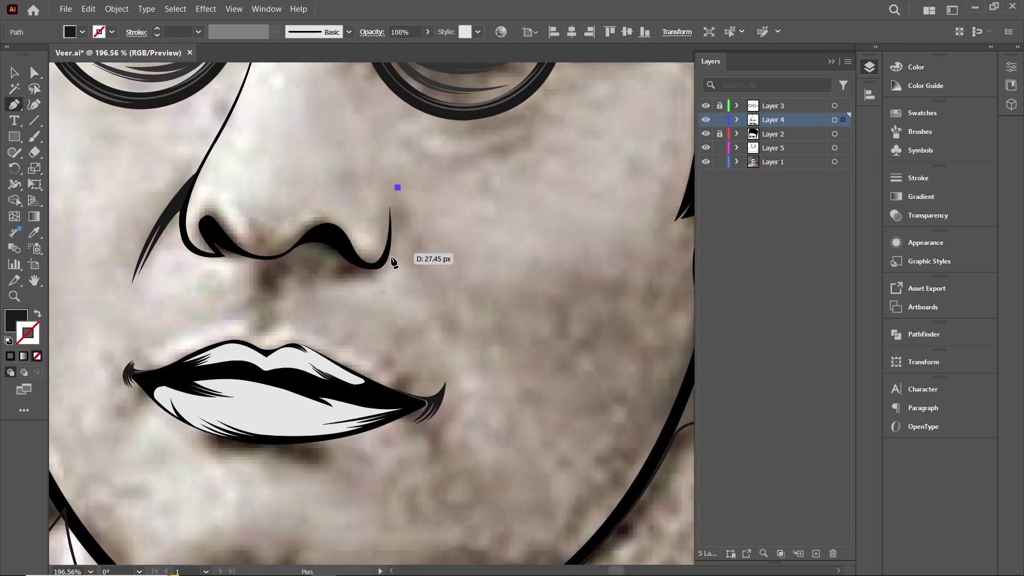
Draw a thin tapered closed path from the right nostril down toward the mouth corner
left_click_drag(397, 188, 395, 187)
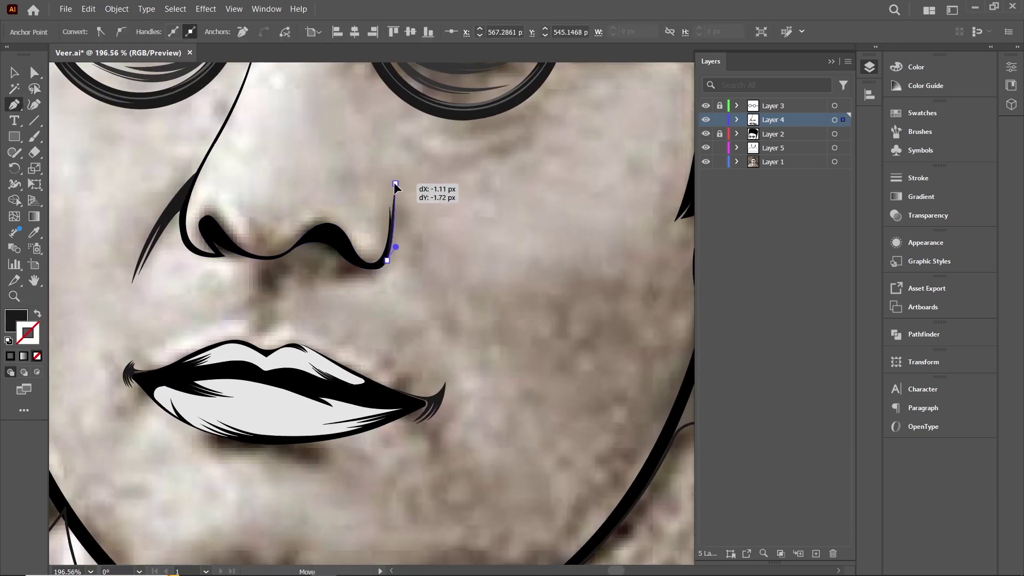
left_click(450, 356)
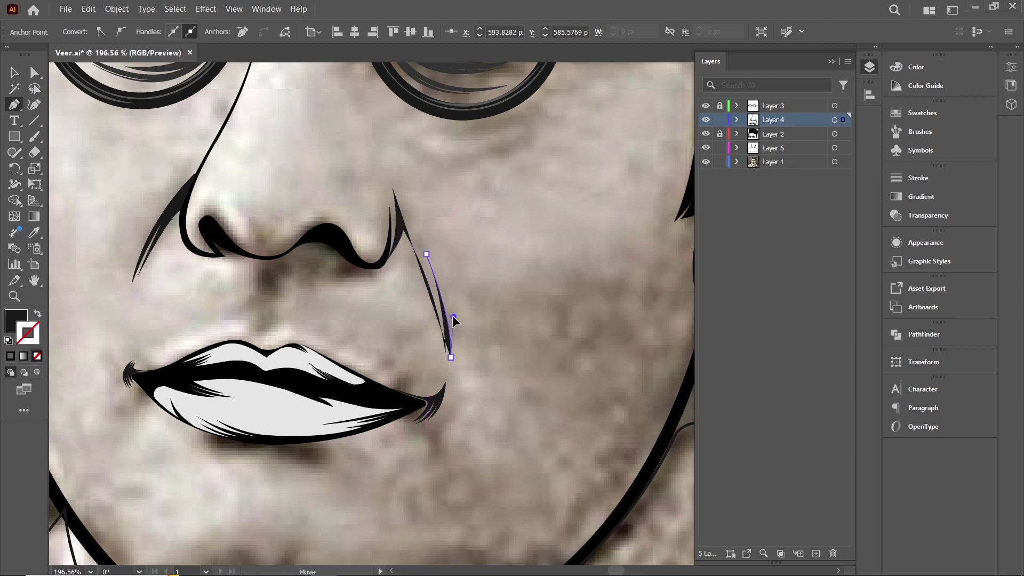
mouse_move(404, 183)
left_mouse_down()
mouse_move(439, 212)
mouse_move(409, 249)
left_mouse_up()
key("z")
left_click(408, 248)
Reshape the tapered crease's curve by dragging its anchors with Direct Selection
key("a")
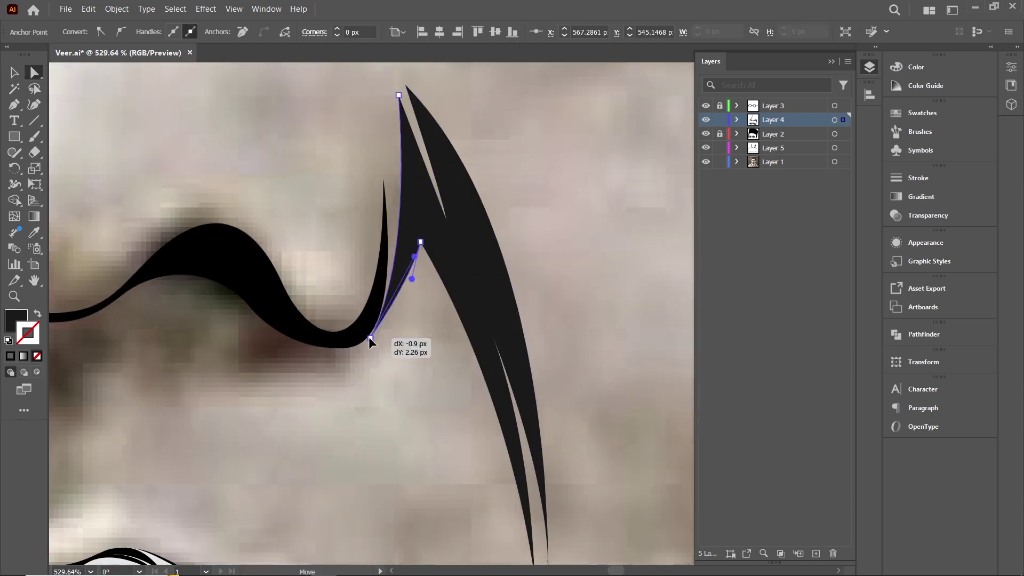
left_click_drag(457, 210, 576, 316)
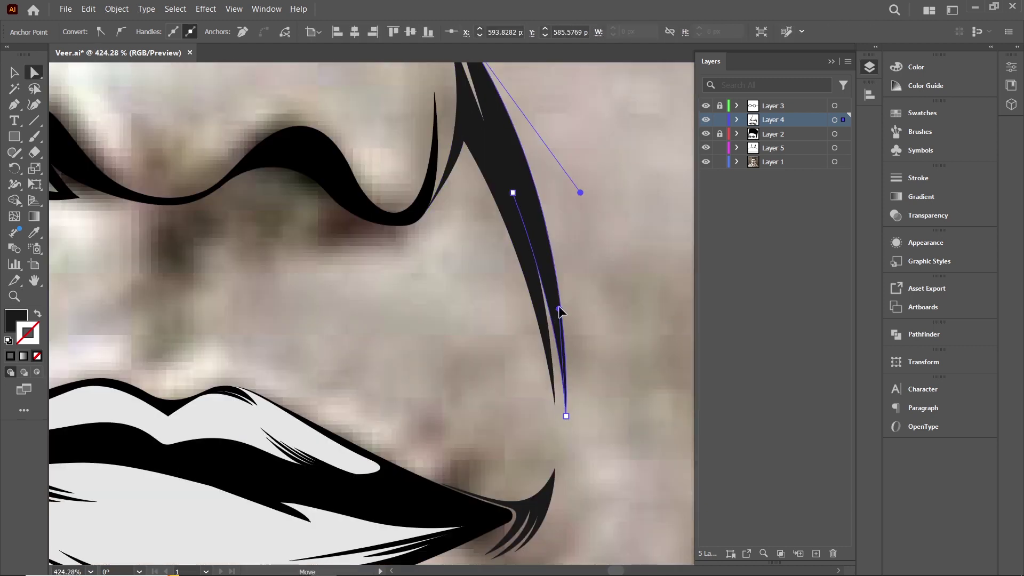
scroll(559, 306, "up", 5)
scroll(217, 169, "up", 3)
left_click(355, 350)
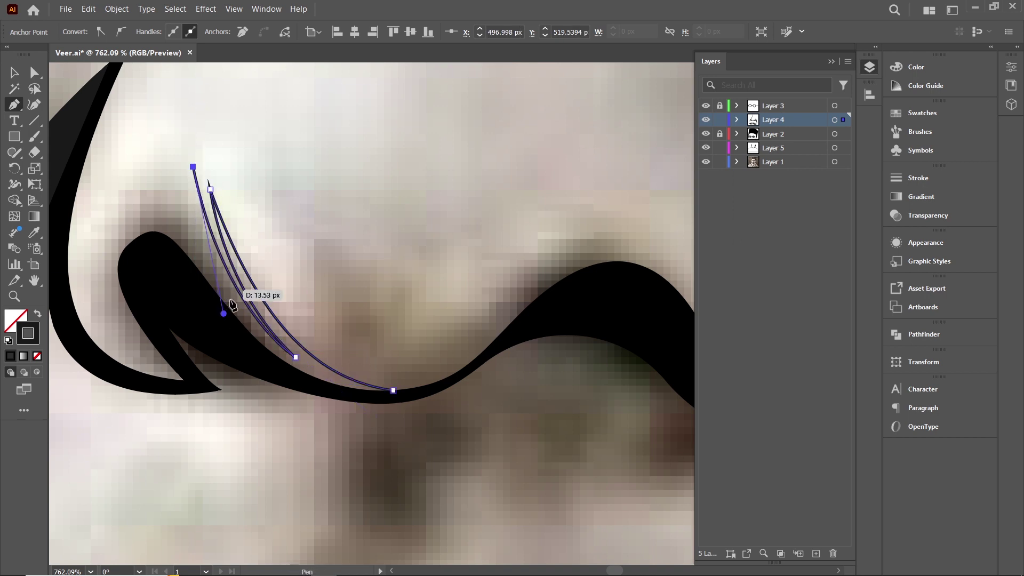
Finish the first hatch stroke curving along the nostril and fill it black
left_click_drag(187, 179, 217, 283)
left_click(393, 391)
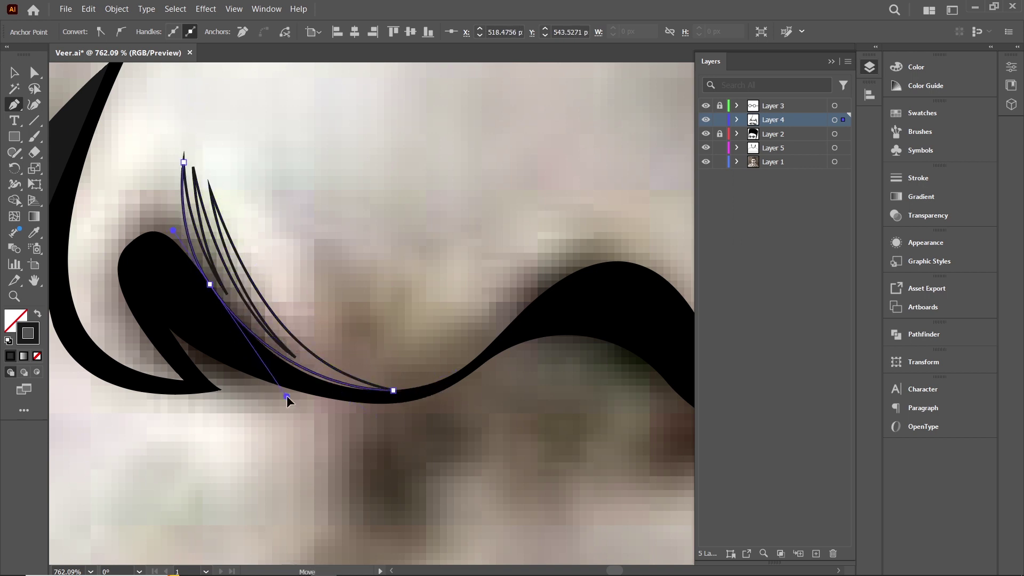
key("shift+x")
key("ctrl+shift+a")
Adjust the swoosh path's anchor points to refine its curve
key("a")
left_click(333, 389)
left_click(284, 410)
left_click(201, 245)
scroll(201, 245, "down", 5)
scroll(411, 269, "up", 2)
scroll(411, 269, "up", 2)
left_click_drag(332, 359, 295, 388)
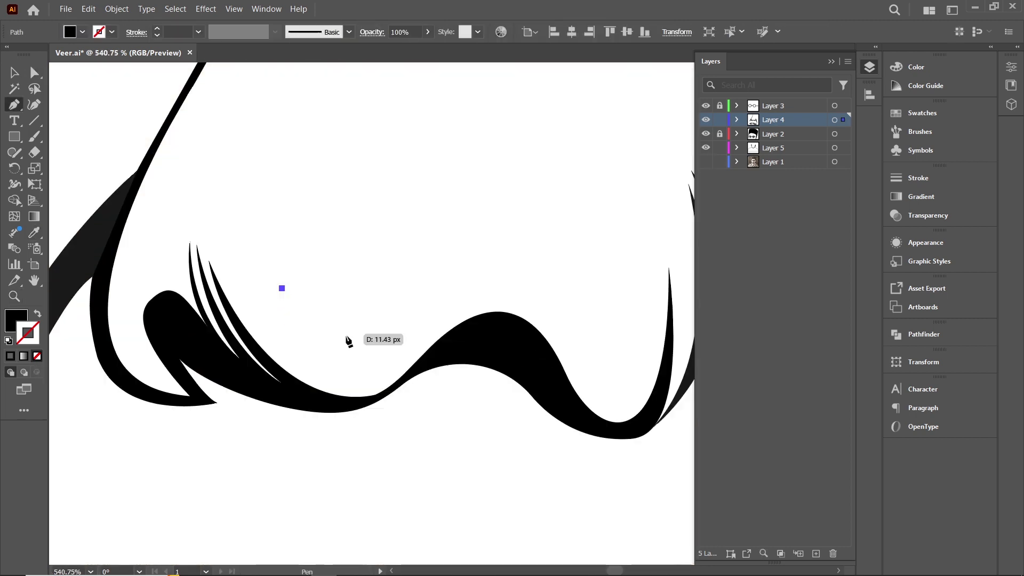
Draw a new curved hatch line above the nostril
left_click_drag(347, 340, 398, 315)
left_click_drag(555, 324, 562, 286)
key("shift+x")
scroll(555, 277, "up", 1)
key("a")
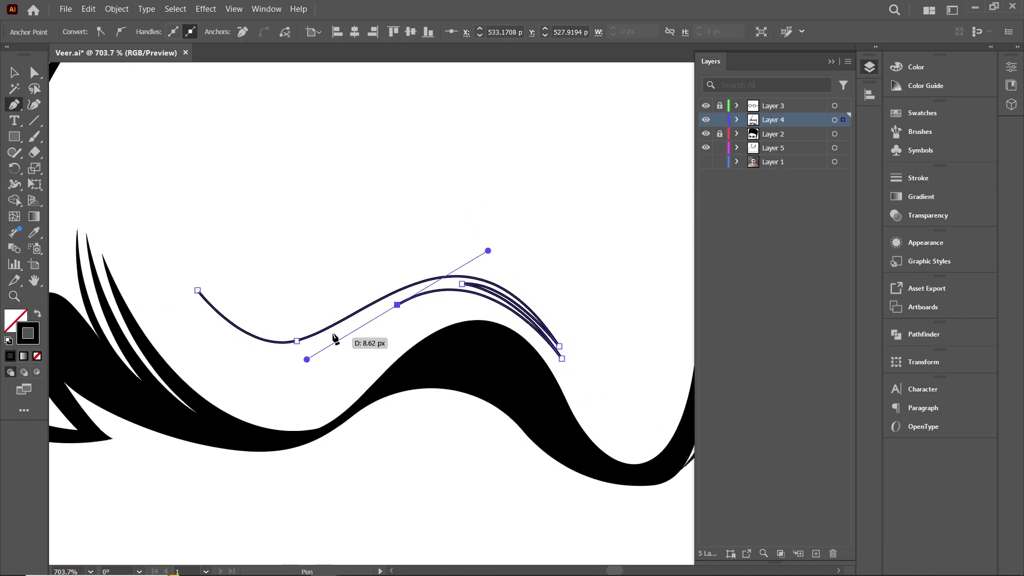
scroll(560, 328, "up", 1)
Shape several more curved hatch strokes with smooth and corner points
left_click_drag(420, 238, 311, 315)
scroll(206, 395, "up", 2)
left_click_drag(201, 390, 155, 347)
left_click_drag(314, 399, 258, 424)
left_click(135, 338)
left_click_drag(297, 395, 348, 388)
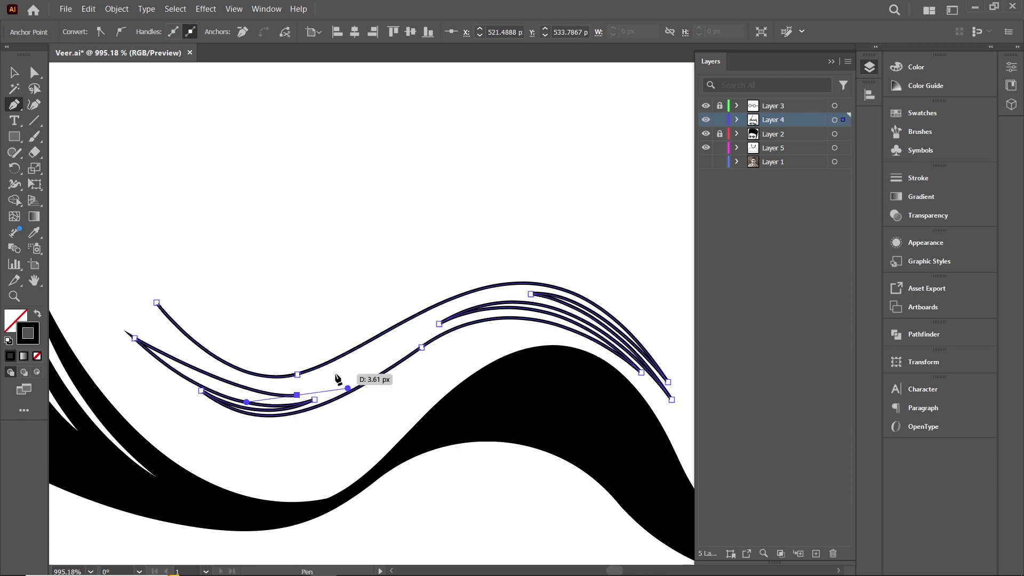
Add another curved hatch stroke, fill the hatch outlines black, and tweak its curve
left_click(368, 366)
left_click_drag(132, 311, 272, 437)
key("shift+x")
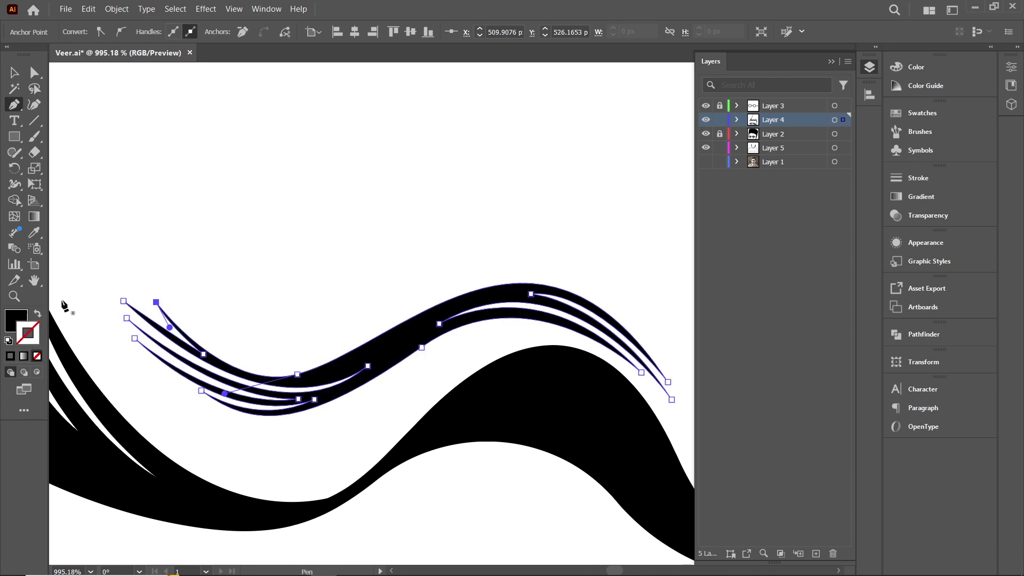
scroll(107, 274, "up", 1)
key("a")
left_click(118, 325)
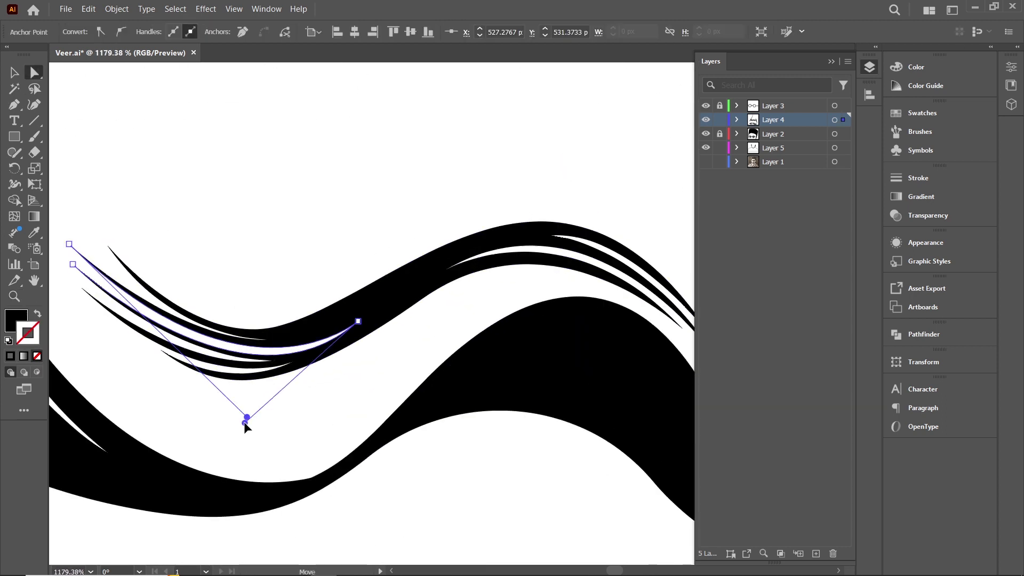
left_click_drag(245, 425, 233, 411)
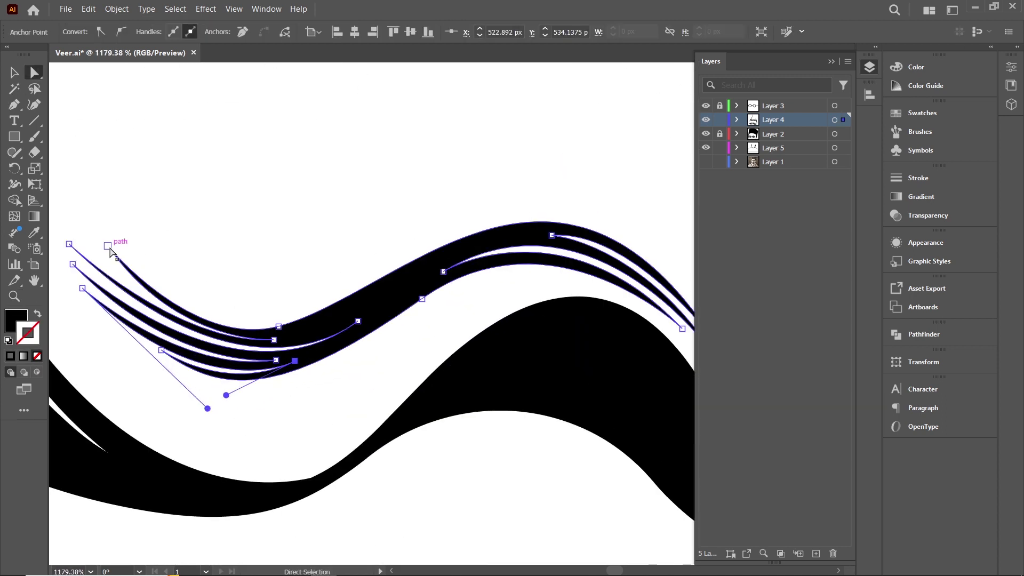
Draw a closed hatch stroke following the nose base edge
key("shift+x")
key("p")
scroll(298, 373, "down", 2)
mouse_move(415, 376)
left_mouse_down()
mouse_move(258, 437)
mouse_move(278, 459)
left_mouse_up()
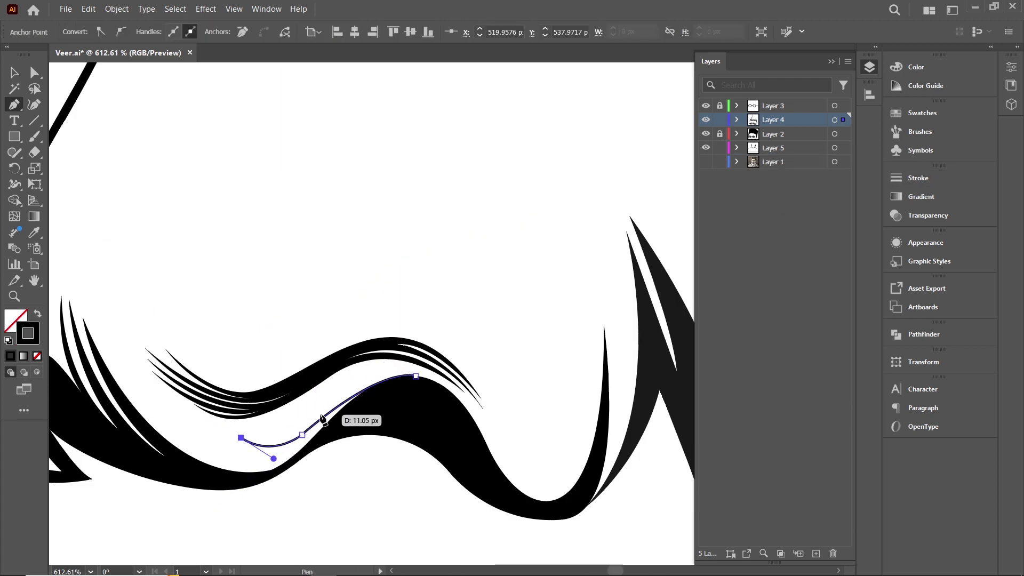
scroll(349, 433, "up", 2)
key("a")
left_click_drag(453, 342, 461, 341)
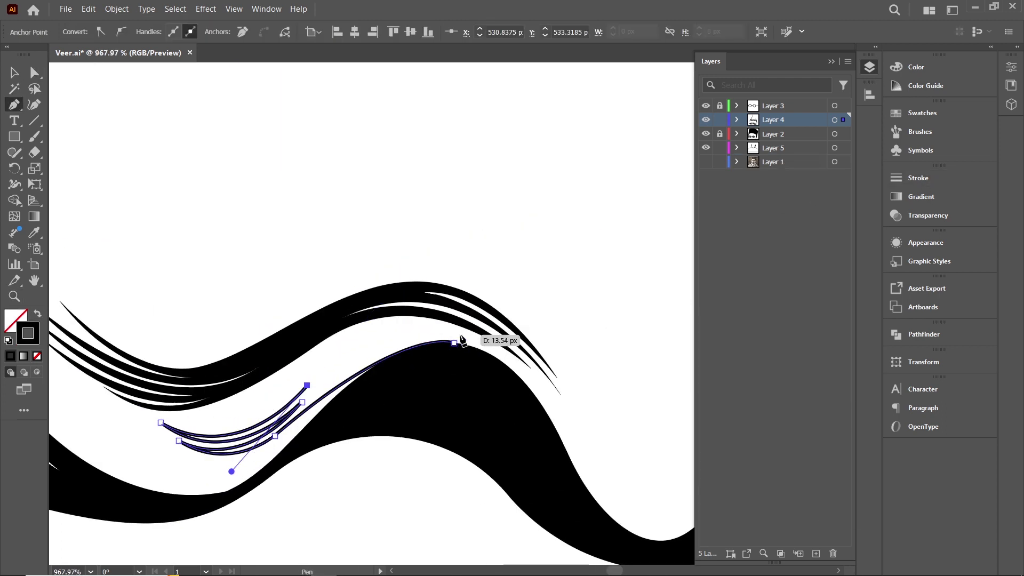
left_click(290, 397)
Nudge the new hatch path into place and begin a curved stroke under the nose
scroll(248, 367, "up", 2)
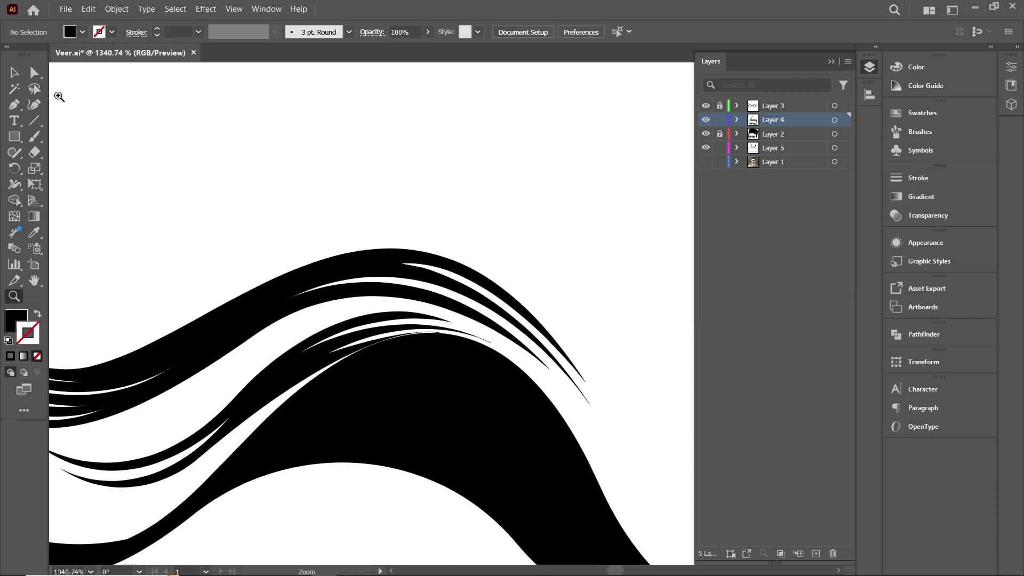
key("a")
left_click(236, 374)
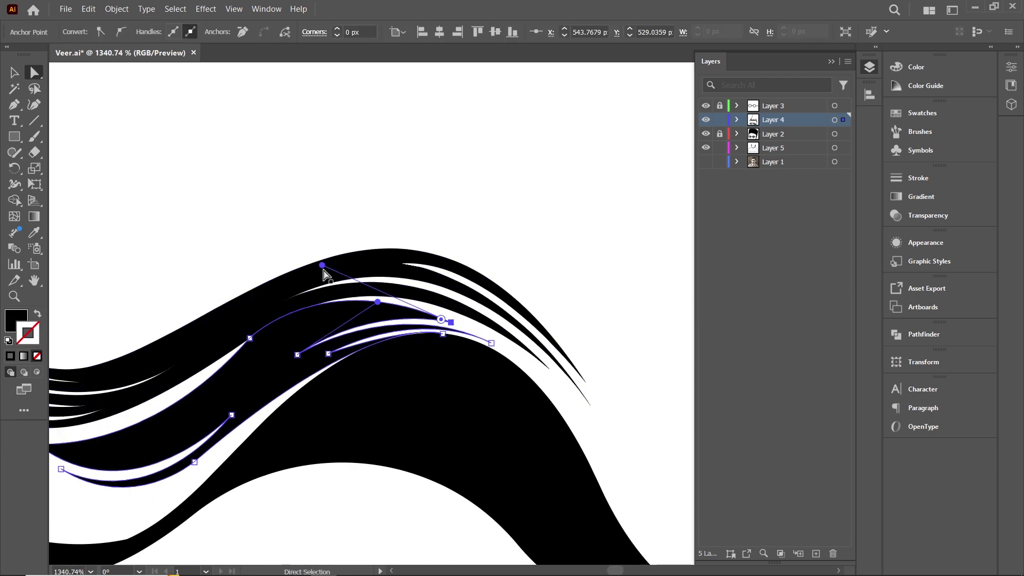
left_click_drag(326, 390, 326, 392)
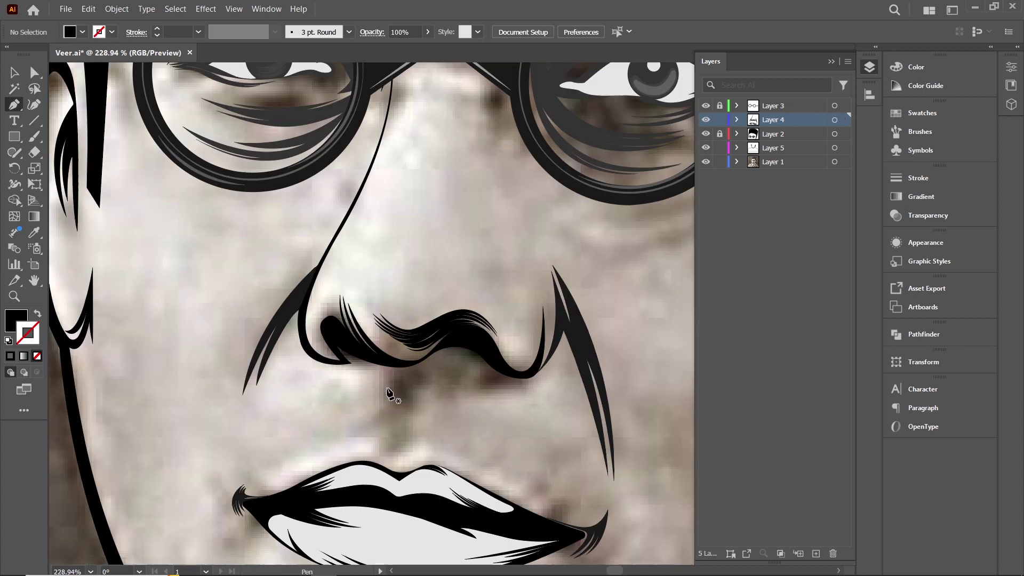
left_click(385, 409)
left_click(427, 406)
scroll(426, 405, "up", 3)
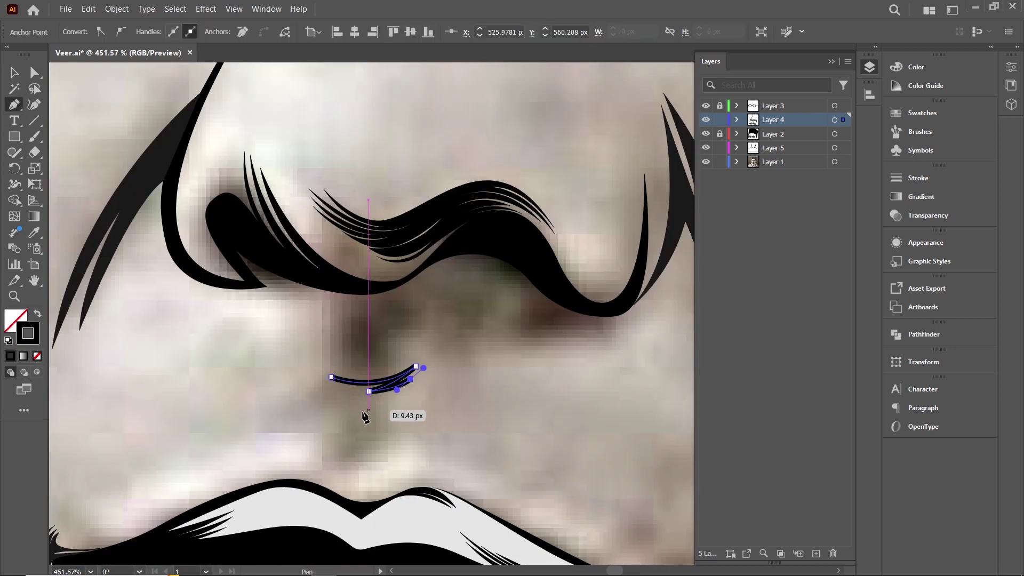
Close the first crescent under the nose and fill it black
left_click_drag(359, 433, 390, 438)
left_click(410, 379)
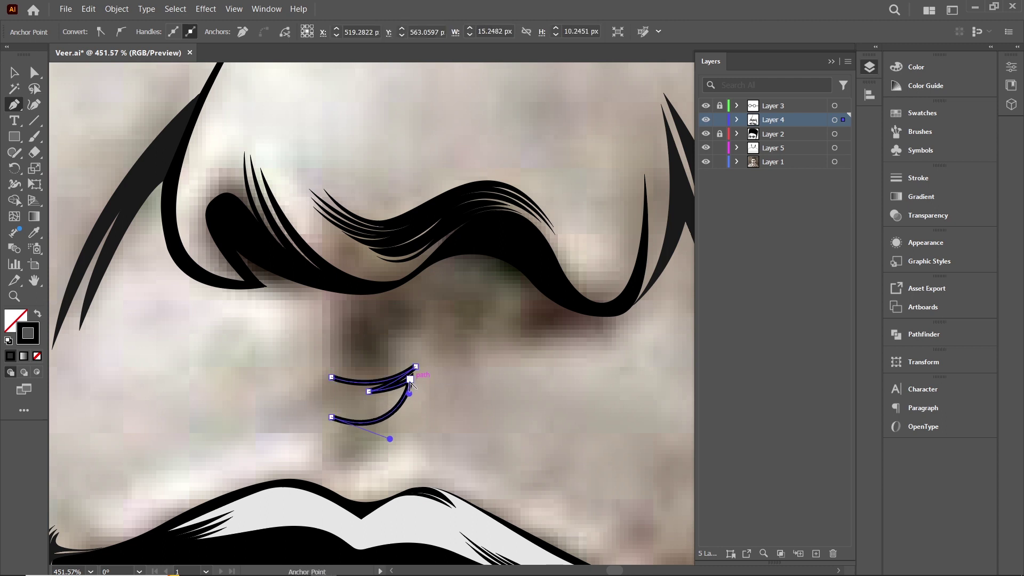
left_click(331, 377)
key("shift+x")
scroll(434, 407, "up", 2)
key("a")
left_click(388, 399)
Draw a second curved crescent stroke below the first
key("p")
left_click(293, 417)
left_click_drag(395, 413, 444, 383)
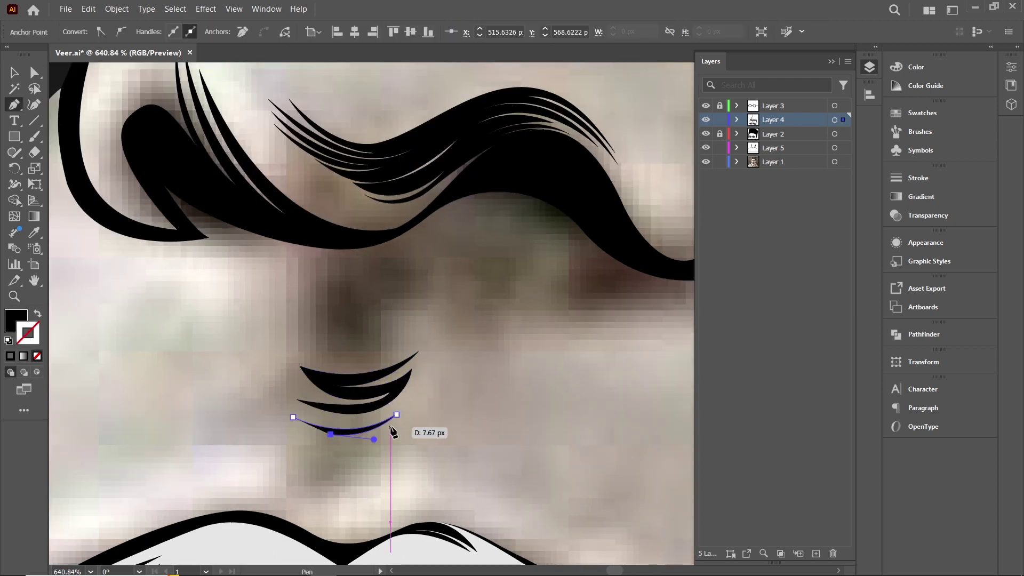
scroll(350, 441, "up", 2)
key("a")
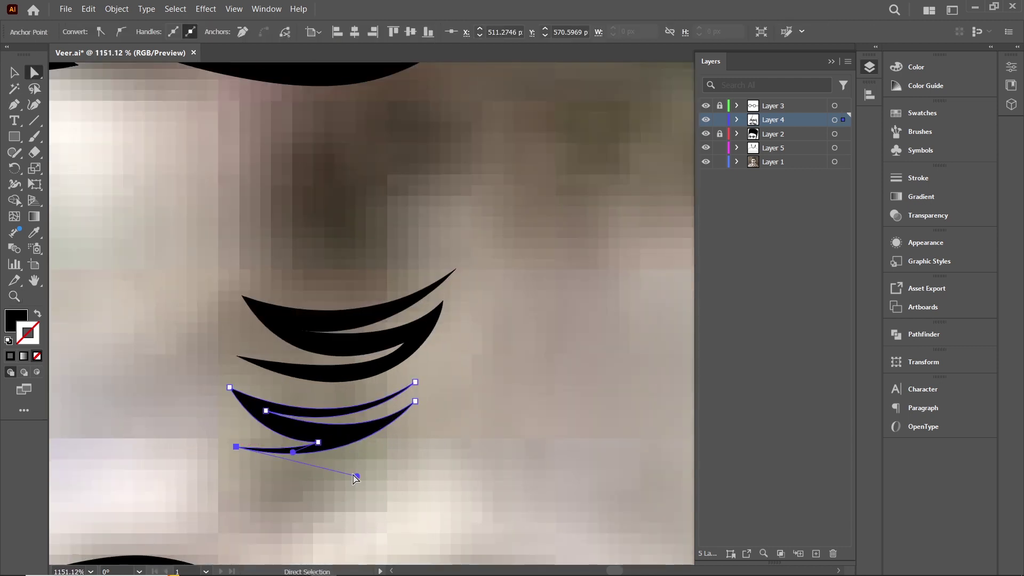
key("ctrl+shift+a")
key("z")
scroll(402, 455, "down", 1)
Outline a lower crescent beneath the stack
mouse_move(441, 412)
left_mouse_down()
mouse_move(392, 469)
mouse_move(313, 478)
left_mouse_up()
left_click(418, 461)
left_click(317, 497)
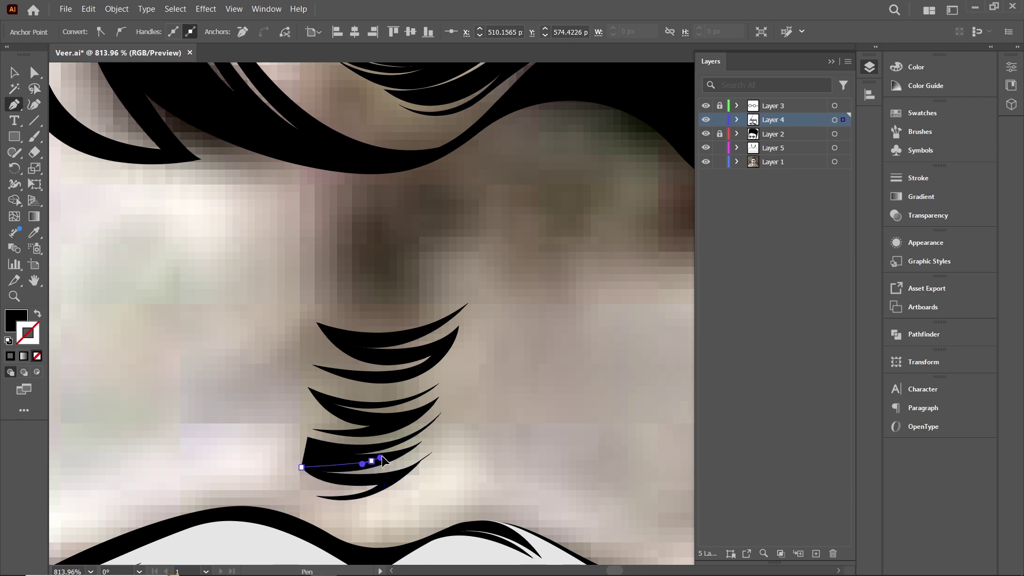
scroll(452, 219, "up", 3)
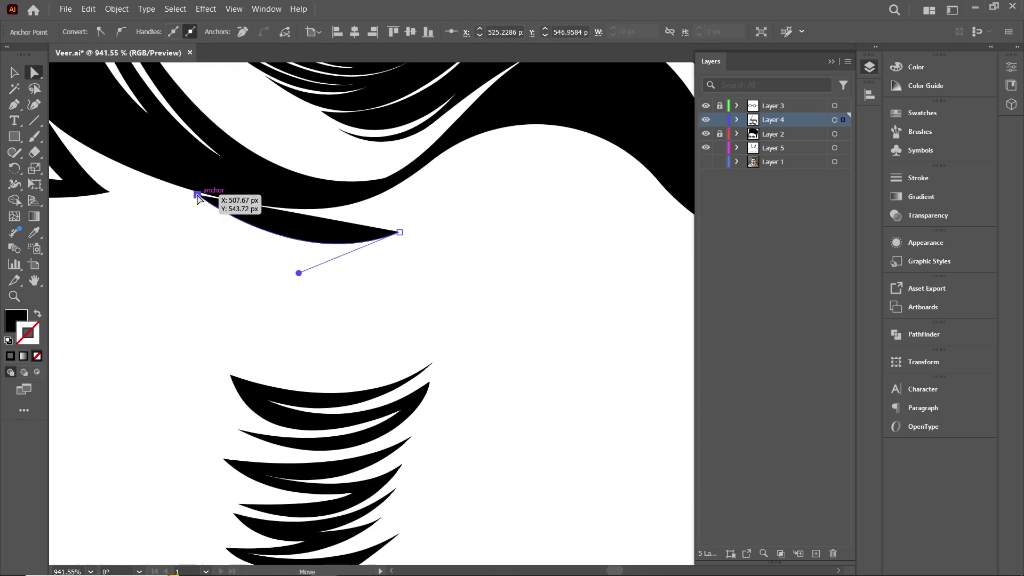
key("shift+x")
Close the hatch stroke under the nose base and fill it black
key("ctrl+F10")
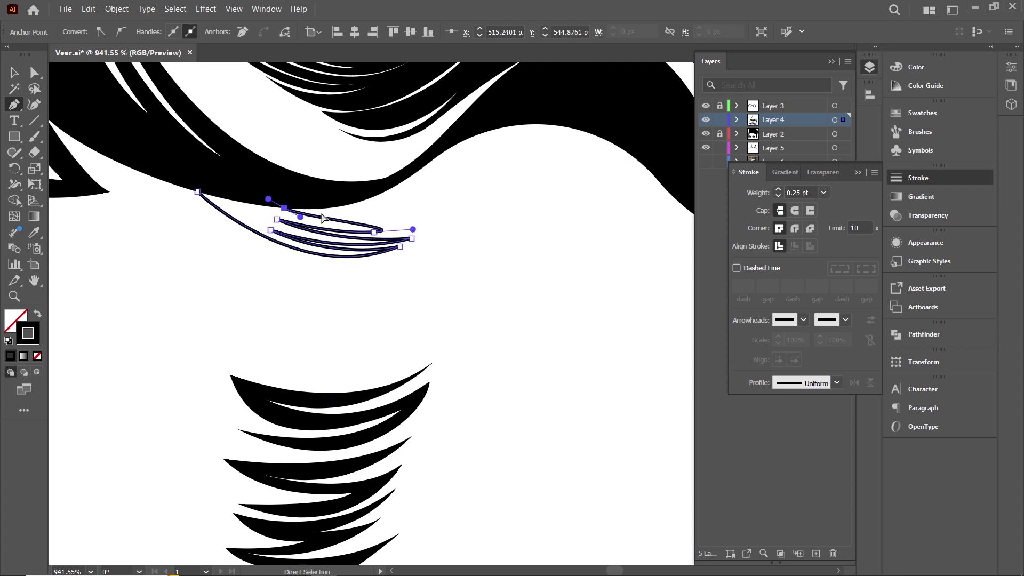
left_click(197, 191)
key("shift+x")
scroll(338, 226, "up", 2)
Outline the chin shadow shape curving along the jaw
key("a")
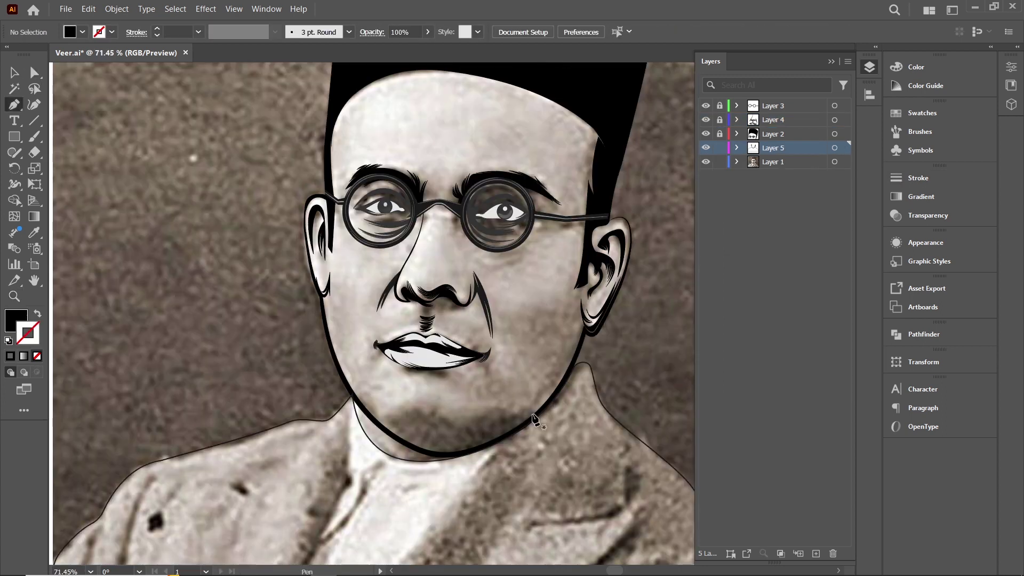
left_click(541, 407)
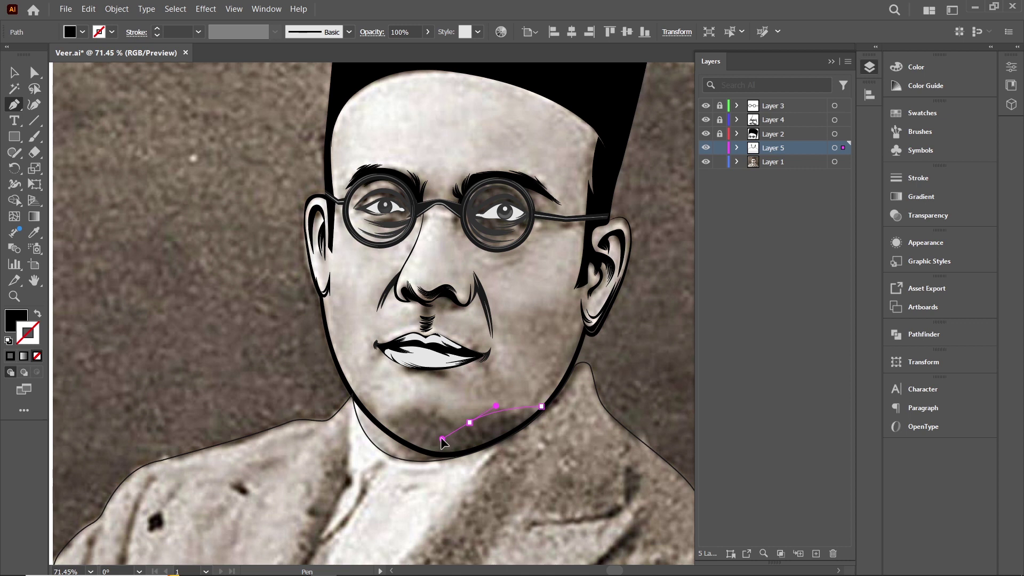
left_click_drag(441, 441, 397, 419)
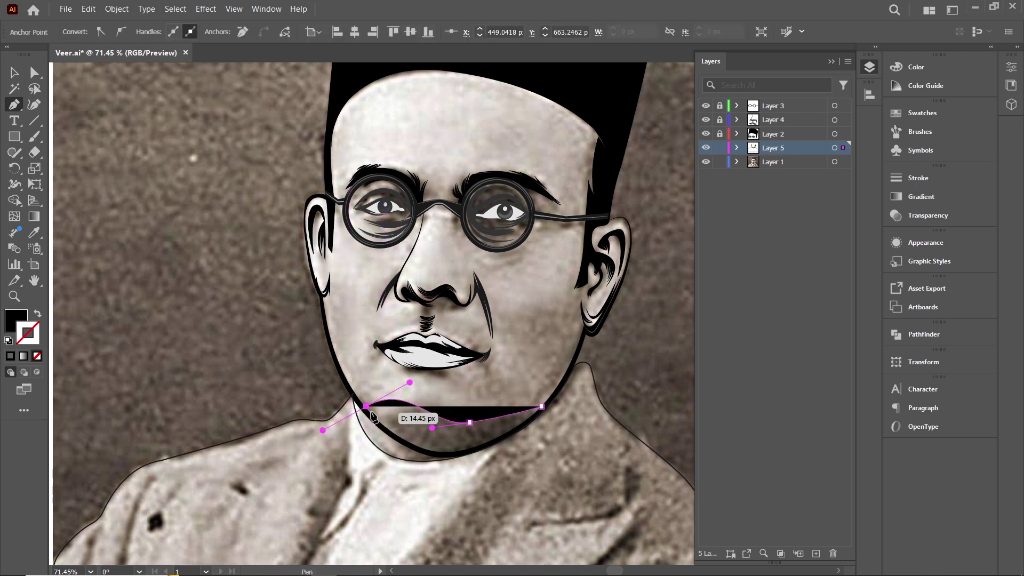
left_click_drag(353, 395, 341, 383)
left_click_drag(460, 446, 487, 356)
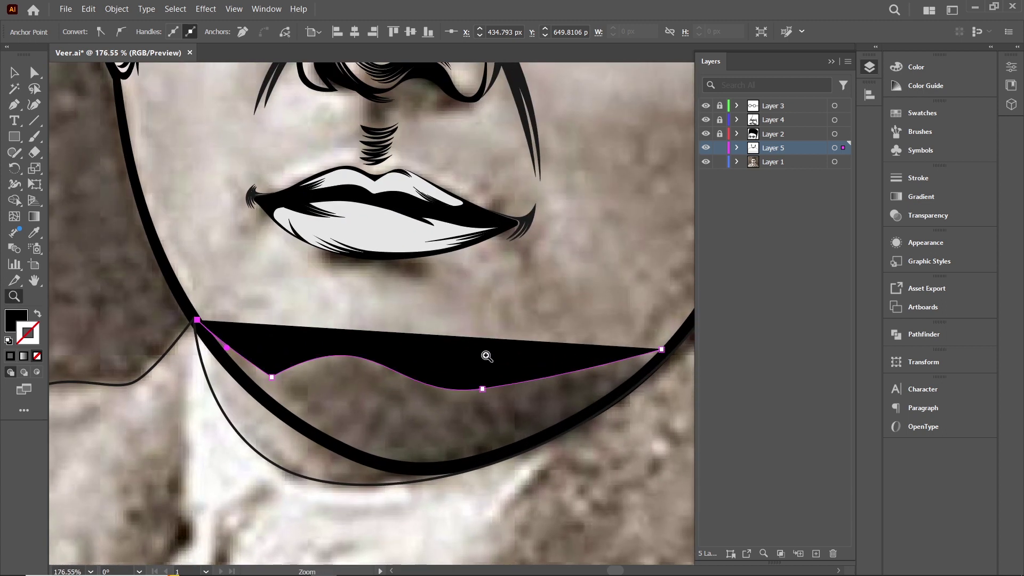
left_click_drag(227, 350, 256, 342)
left_click_drag(272, 377, 290, 367)
left_click_drag(661, 349, 671, 339)
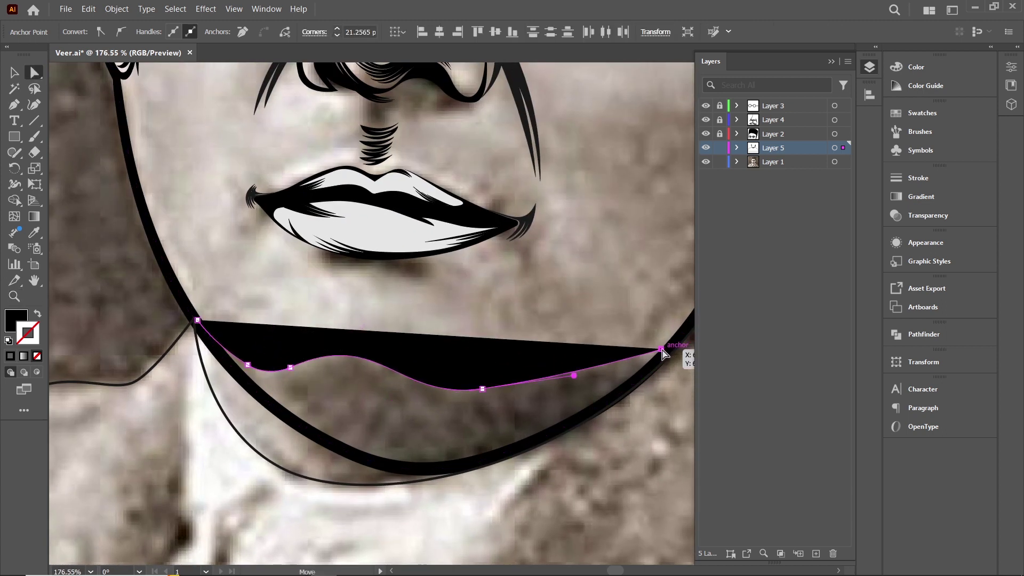
Deepen the chin shadow's lower curve and bend it to follow the jawline
left_click(482, 388)
left_click_drag(574, 376, 616, 390)
left_click_drag(670, 339, 676, 335)
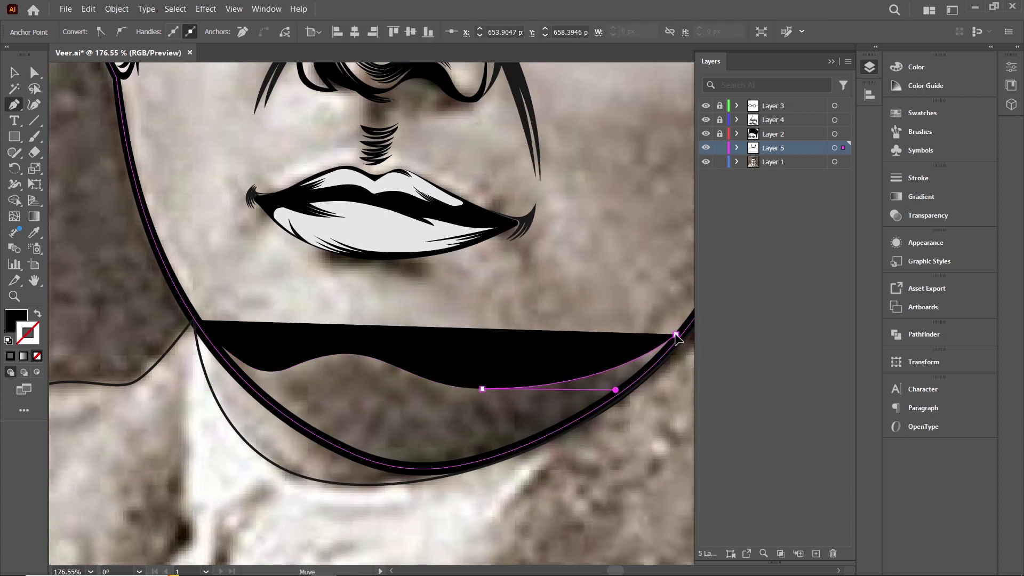
left_click_drag(290, 368, 307, 428)
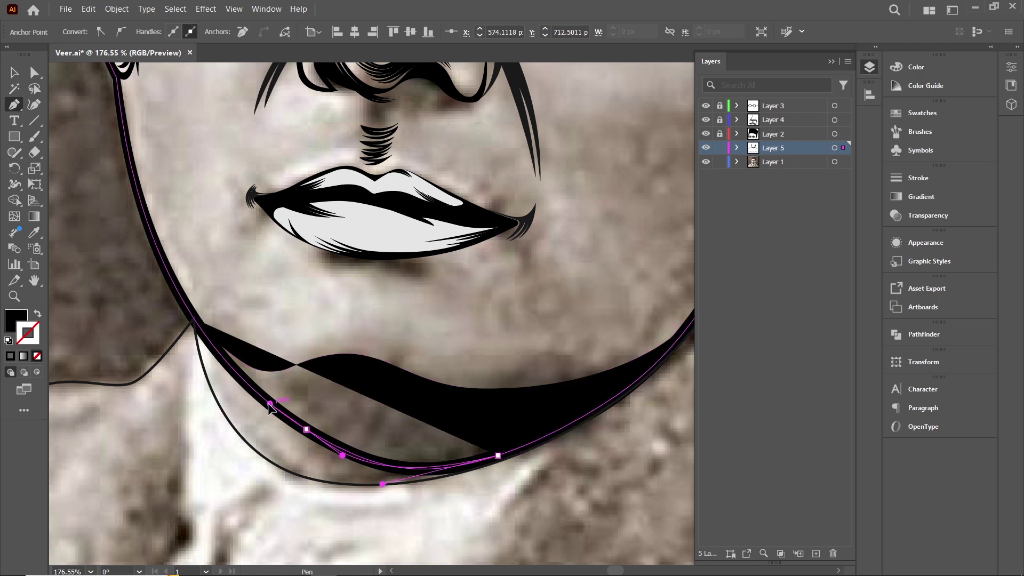
left_click_drag(217, 312, 199, 321)
left_click_drag(307, 429, 259, 408)
Toggle the reference photo to check shading and smooth the chin shadow's upper edge
scroll(560, 361, "down", 5)
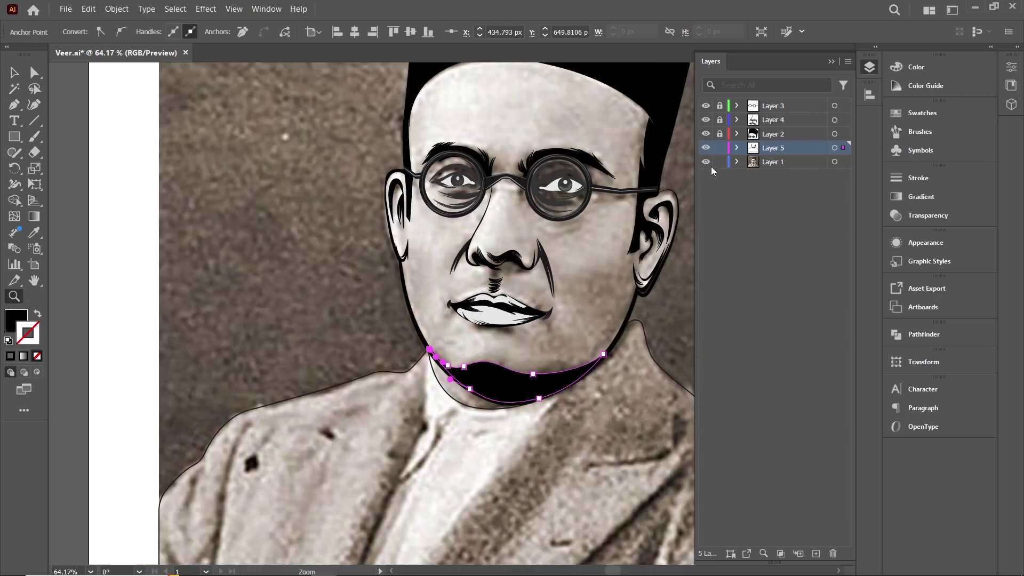
left_click(706, 162)
scroll(355, 373, "up", 5)
left_click(355, 369)
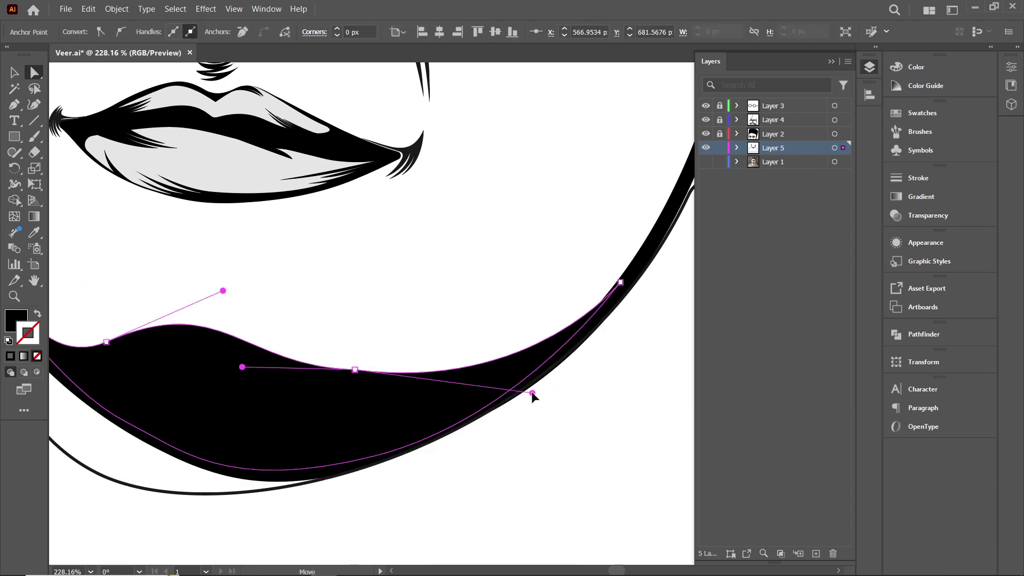
left_click_drag(355, 370, 352, 393)
left_click_drag(620, 281, 613, 285)
left_click(475, 389)
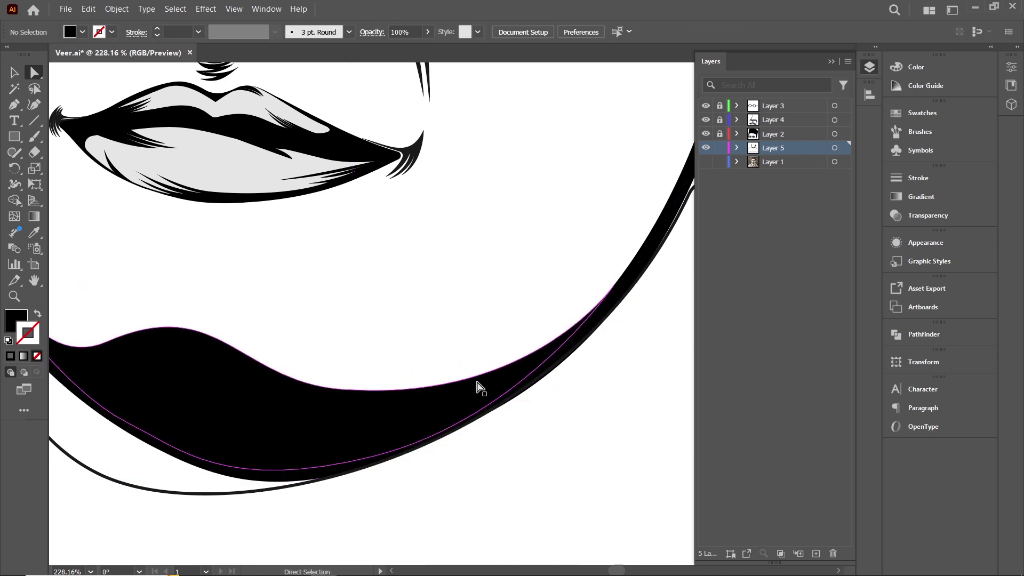
left_click(705, 162)
left_click(657, 240)
left_click(14, 105)
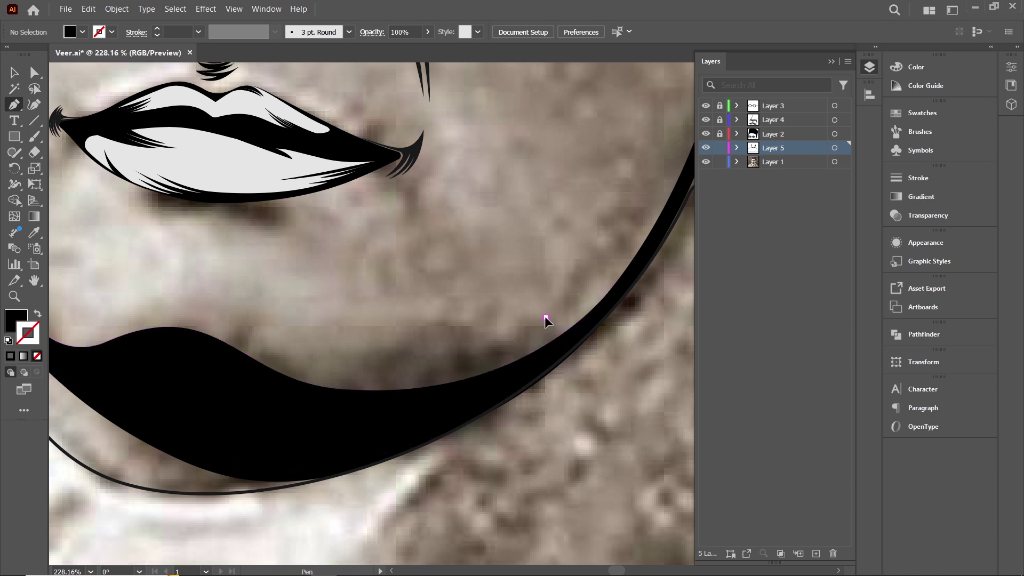
Draw the first spiky hatch strand shape at the chin's right end
left_click_drag(545, 319, 527, 328)
left_click_drag(461, 380, 412, 394)
left_click_drag(565, 332, 581, 320)
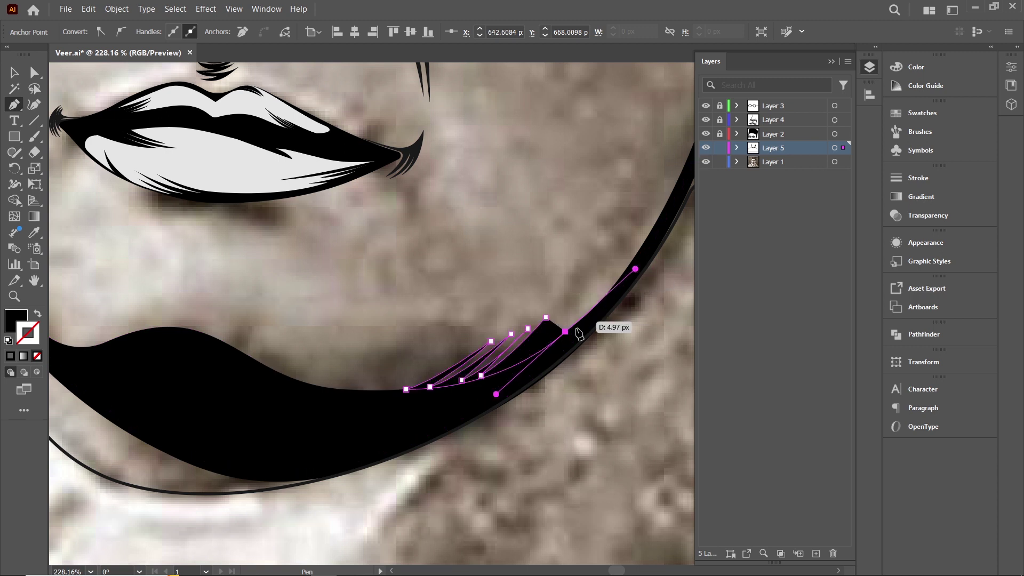
scroll(558, 354, "up", 3)
left_click_drag(473, 369, 491, 361)
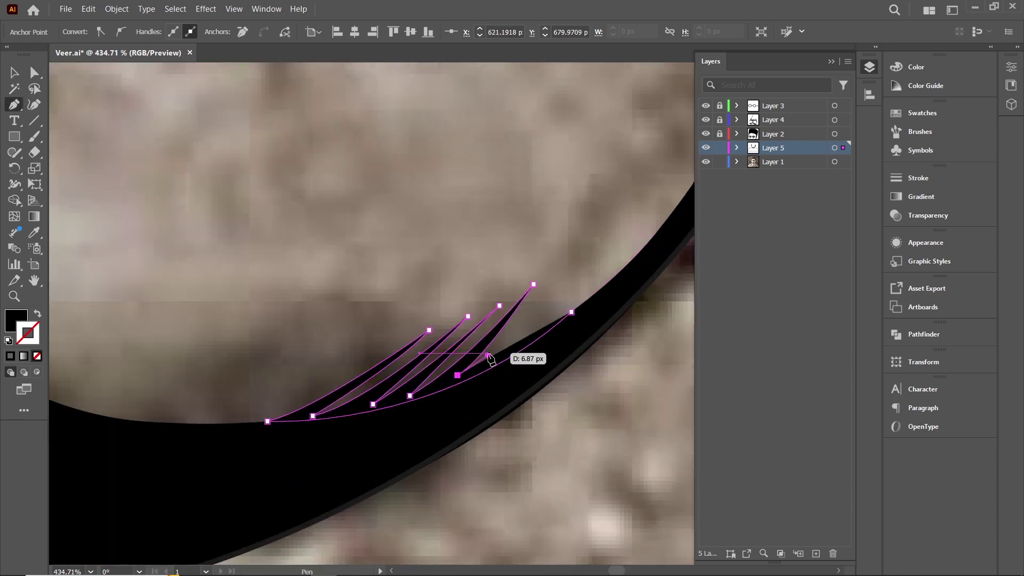
Add sharp strand tips curving toward the jaw and pull one up-right
left_click(567, 257, "ctrl")
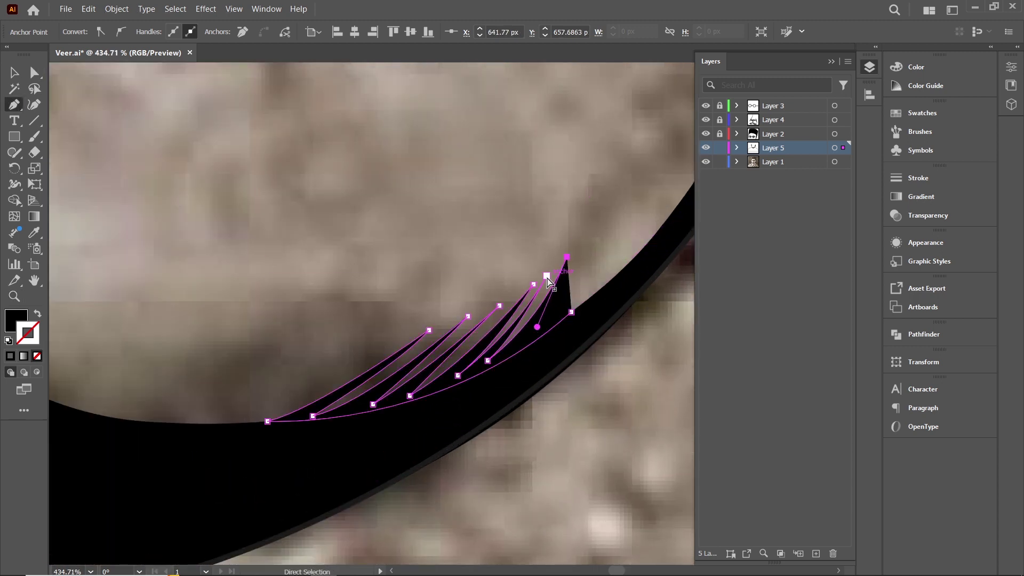
left_click_drag(575, 256, 557, 319)
left_click_drag(585, 257, 573, 318)
scroll(413, 404, "up", 1)
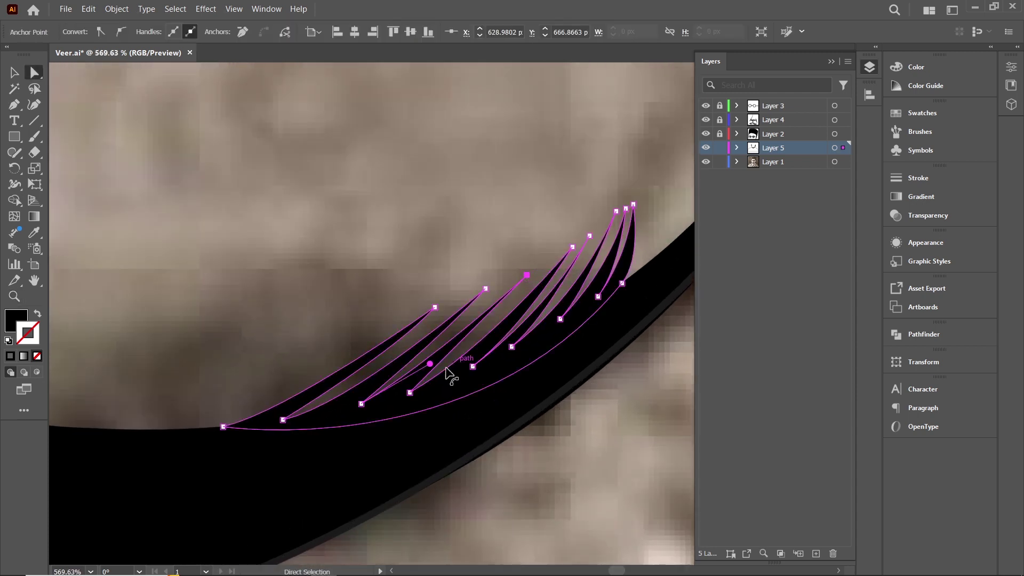
left_click_drag(485, 351, 422, 363)
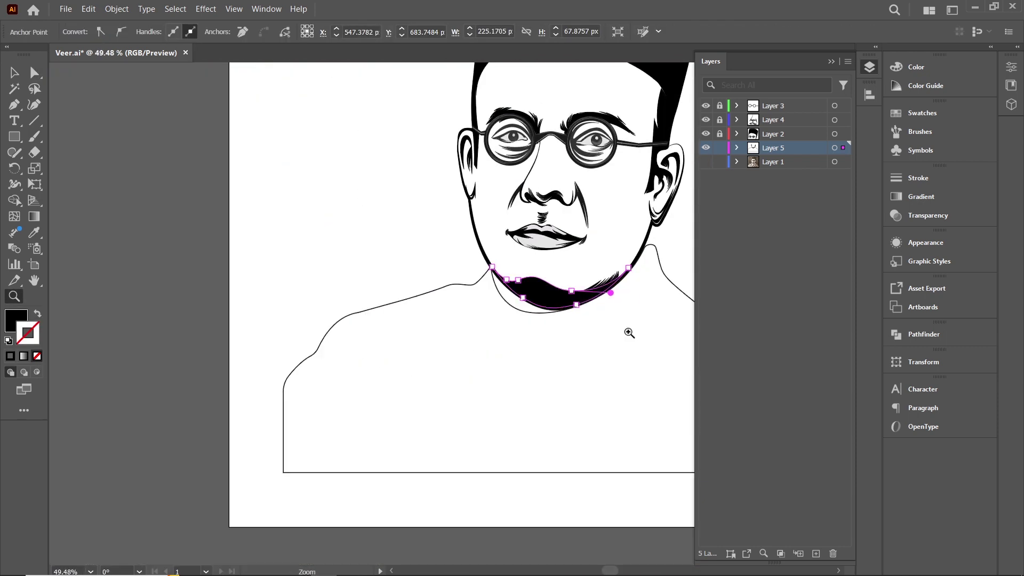
mouse_move(498, 301)
left_mouse_down()
mouse_move(512, 278)
mouse_move(542, 271)
left_mouse_up()
Extend the rightmost hatch strand tip up and to the right
left_click(554, 336)
scroll(554, 336, "up", 2)
left_click(435, 357)
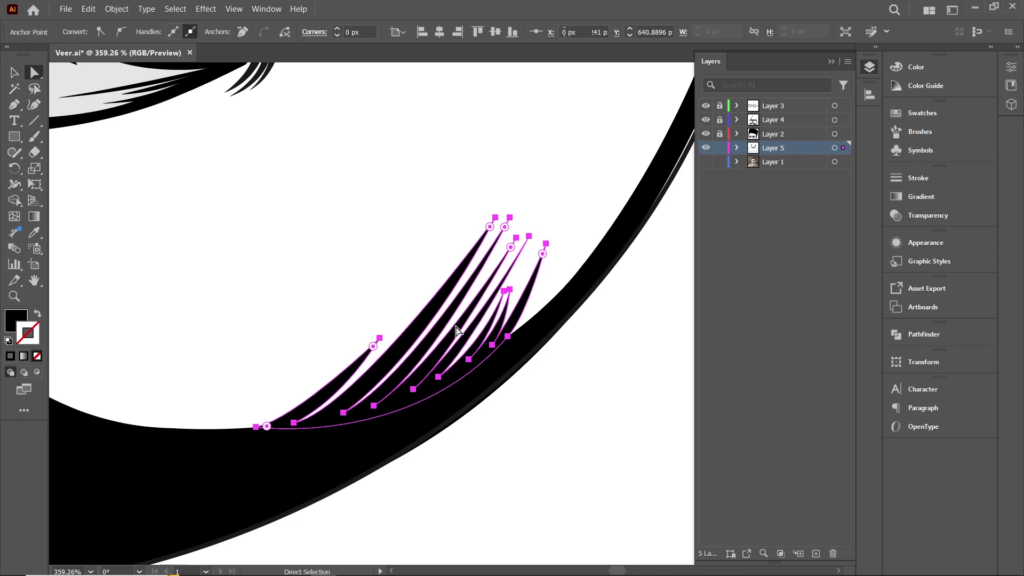
left_click(457, 362)
left_click_drag(585, 184, 600, 174)
left_click(599, 288)
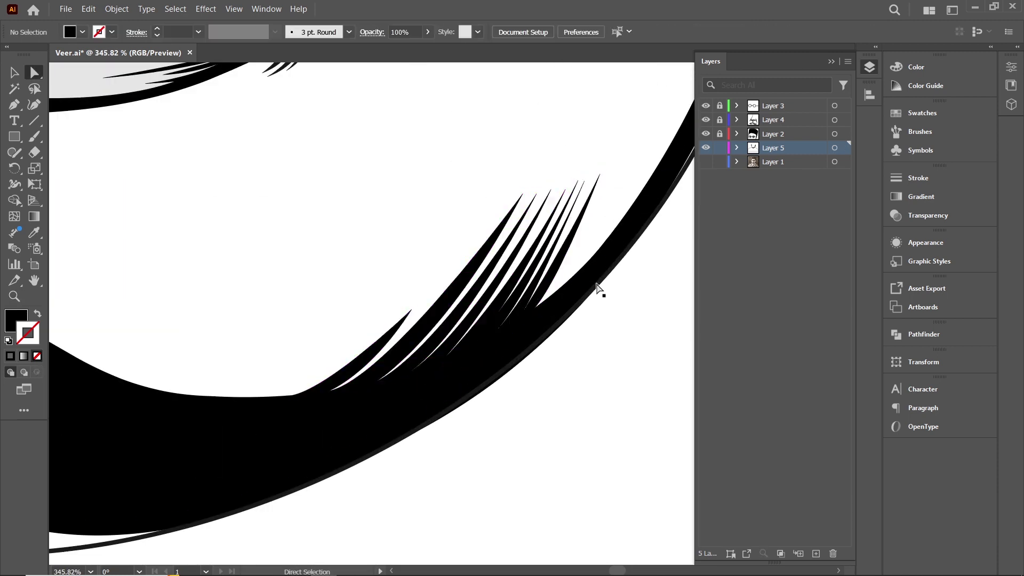
scroll(598, 288, "down", 3)
scroll(613, 303, "up", 2)
Show the reference photo and draw curved pointed strands on the middle of the chin shadow
left_click(706, 161)
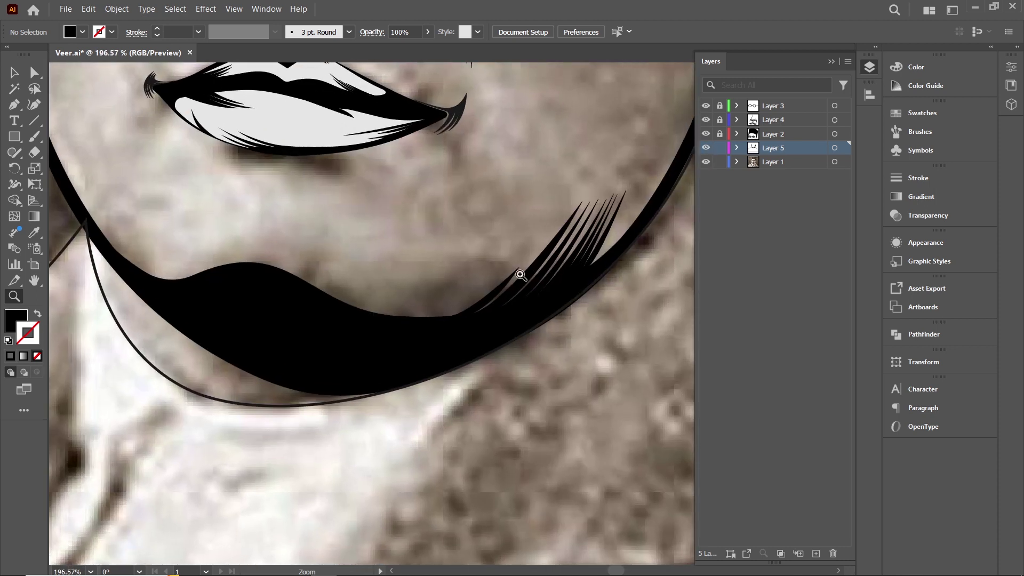
scroll(521, 267, "up", 1)
key("p")
left_click(351, 425)
left_click(294, 360)
left_click_drag(336, 428, 353, 431)
scroll(353, 431, "up", 3)
left_click_drag(430, 399, 475, 408)
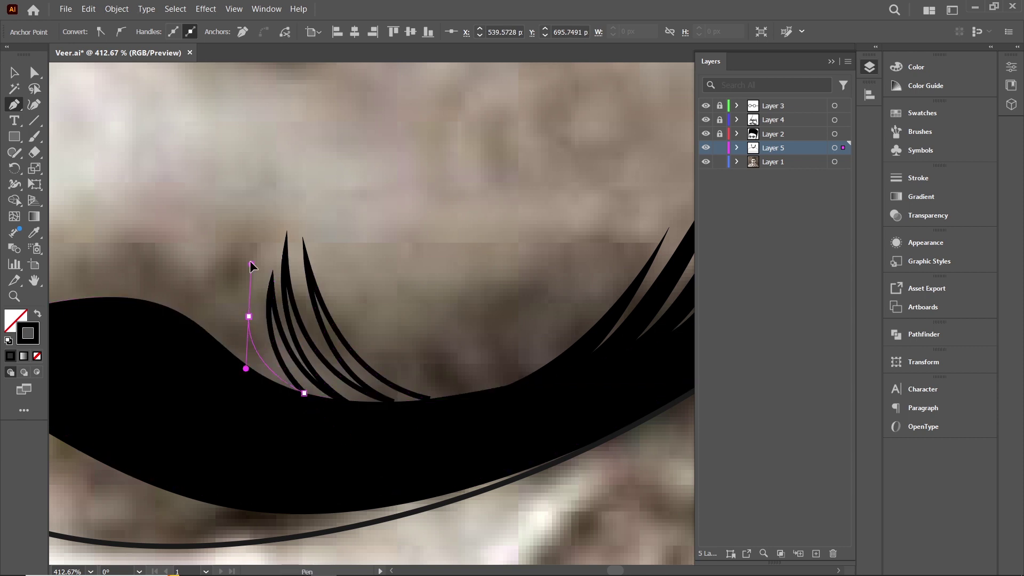
left_click_drag(441, 401, 443, 401)
scroll(430, 359, "down", 3)
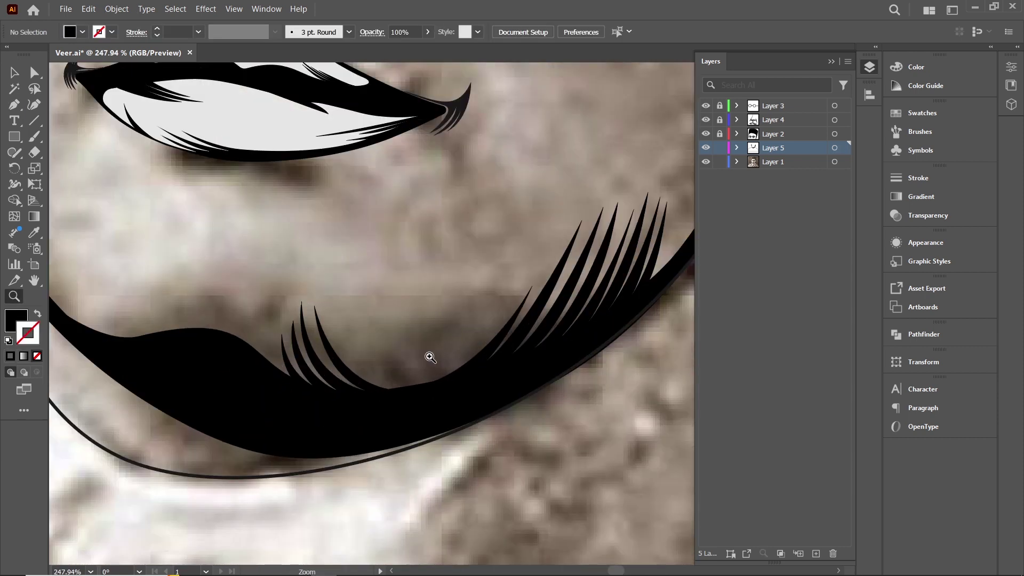
scroll(430, 359, "up", 3)
Move the top-left strand tip further left, then zoom out to view face and beard
key("a")
left_click(249, 298)
left_click_drag(250, 298, 225, 303)
key("ctrl+shift+a")
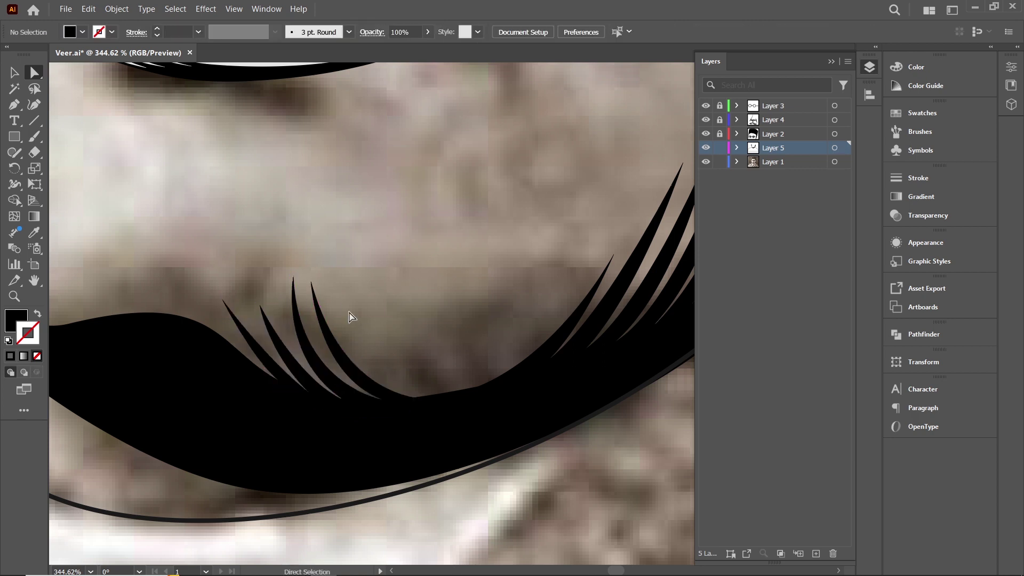
key("z")
left_click_drag(386, 343, 312, 345)
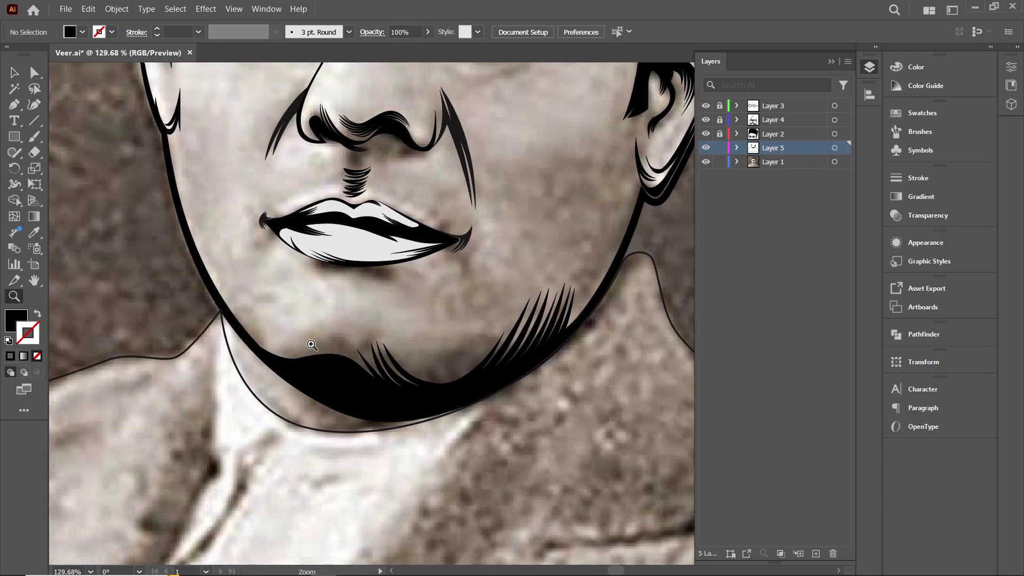
scroll(235, 283, "up", 5)
key("a")
key("shift+x")
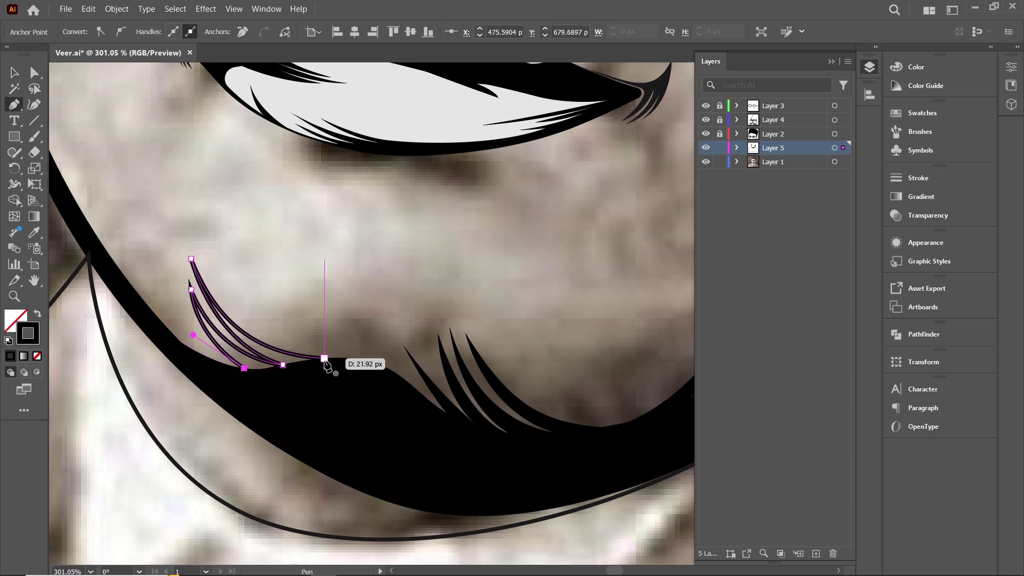
Draw a thin black-filled hatch strand on the left of the chin shadow
key("shift+x")
scroll(267, 357, "up", 2)
key("a")
left_click(270, 360)
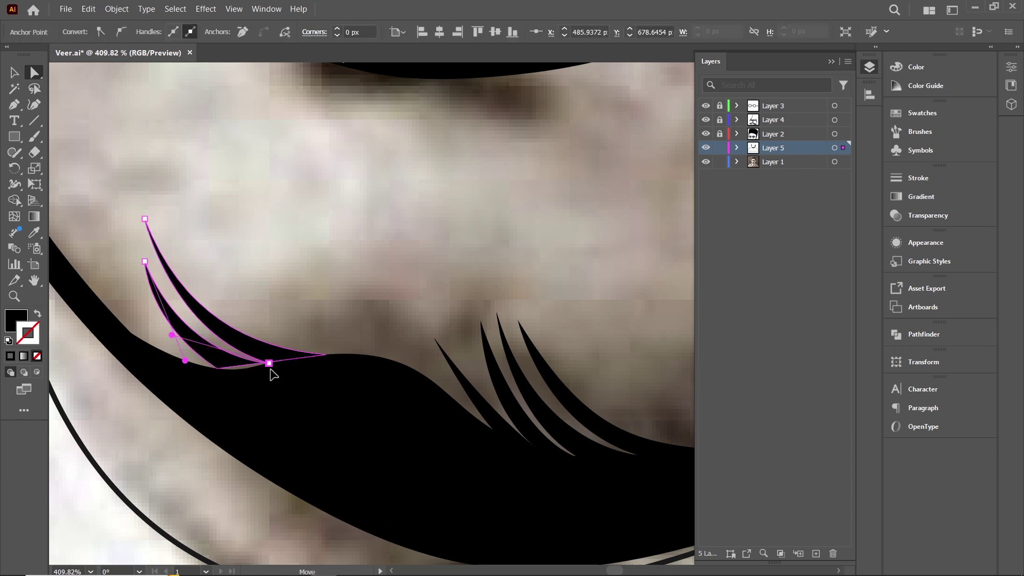
left_click(253, 360)
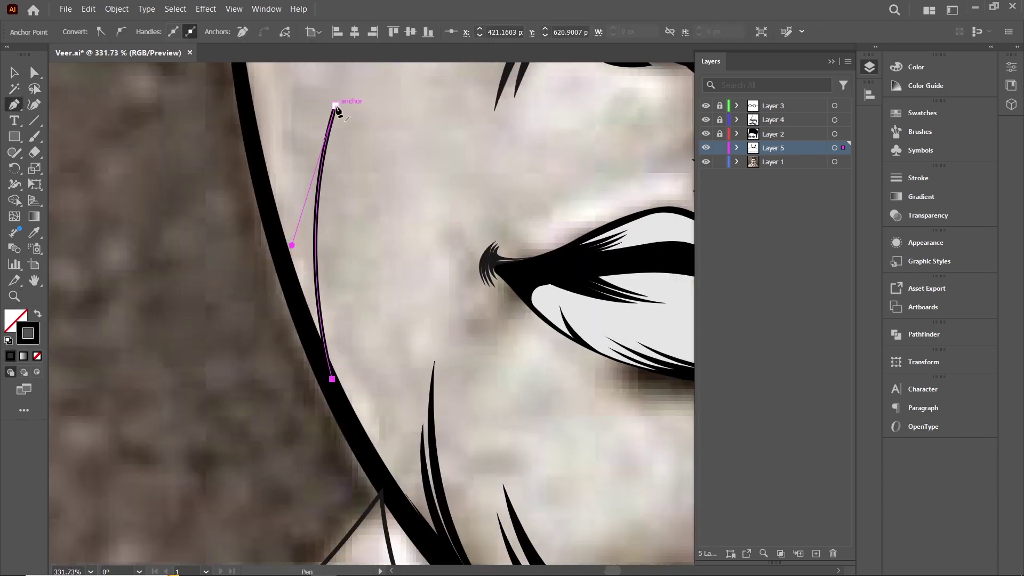
left_click(316, 379)
scroll(328, 168, "up", 3)
left_click(296, 363)
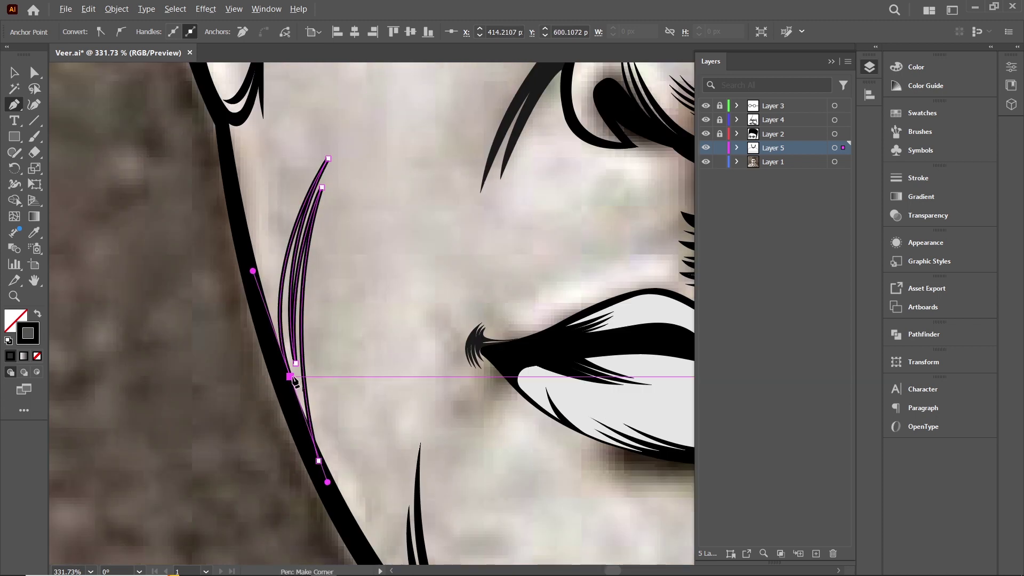
scroll(320, 235, "up", 3)
left_click(286, 446)
Try reshaping the left cheek strand, undoing the too-thick result
scroll(343, 476, "down", 3)
key("ctrl+shift+a")
scroll(327, 279, "down", 2)
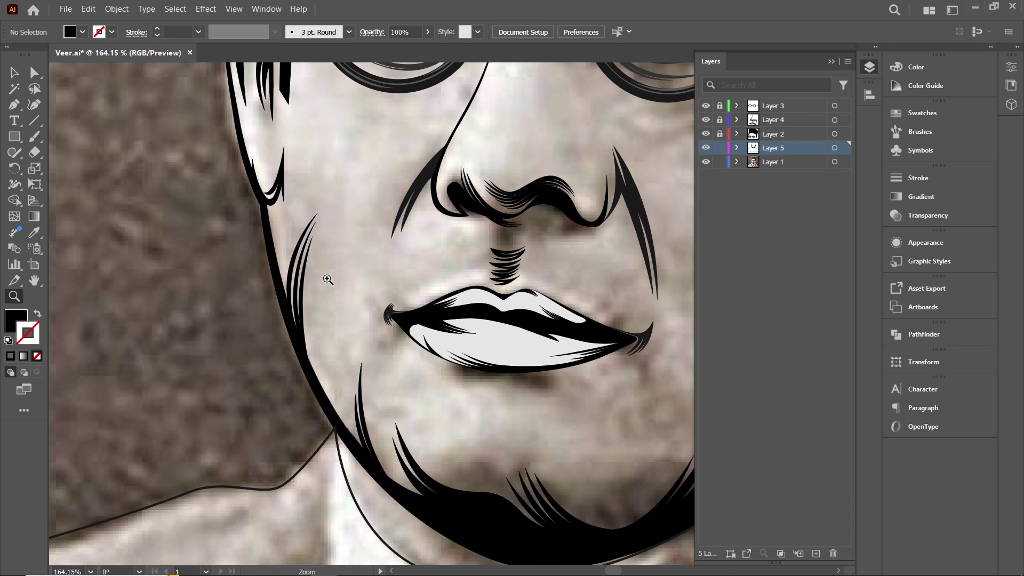
key("a")
left_click(256, 229)
scroll(363, 283, "up", 2)
left_click(254, 208)
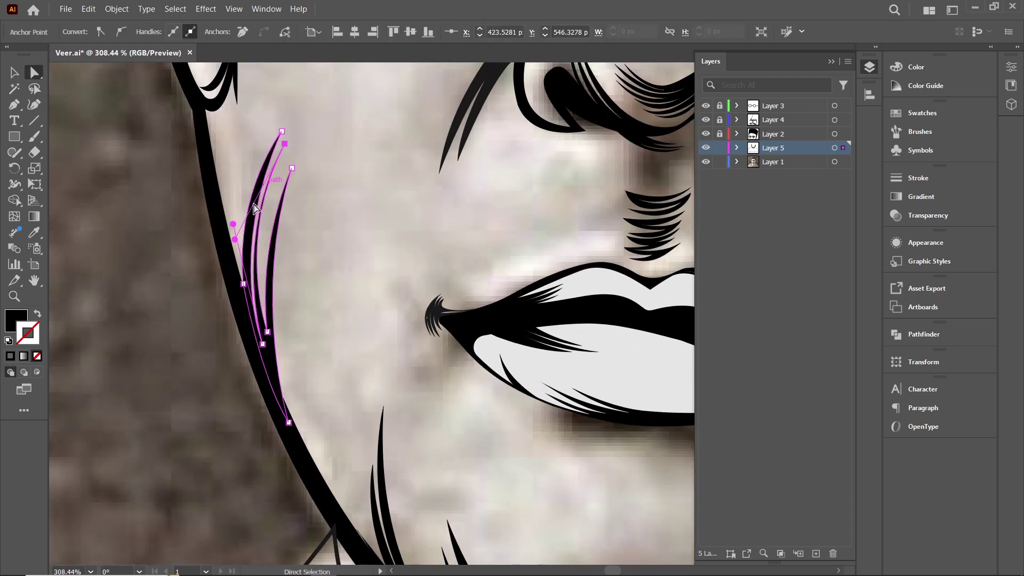
left_click_drag(254, 208, 293, 419)
key("ctrl+z")
Move a cheek strand anchor so the stroke hugs the left jawline
left_click(286, 316)
scroll(262, 332, "up", 1)
left_click(262, 332)
left_click(240, 207)
left_click_drag(241, 208, 258, 331)
key("ctrl+shift+a")
key("p")
scroll(446, 244, "down", 3)
Draw a curved strand along the right jaw, adjust its handle, and save the document
scroll(337, 221, "up", 2)
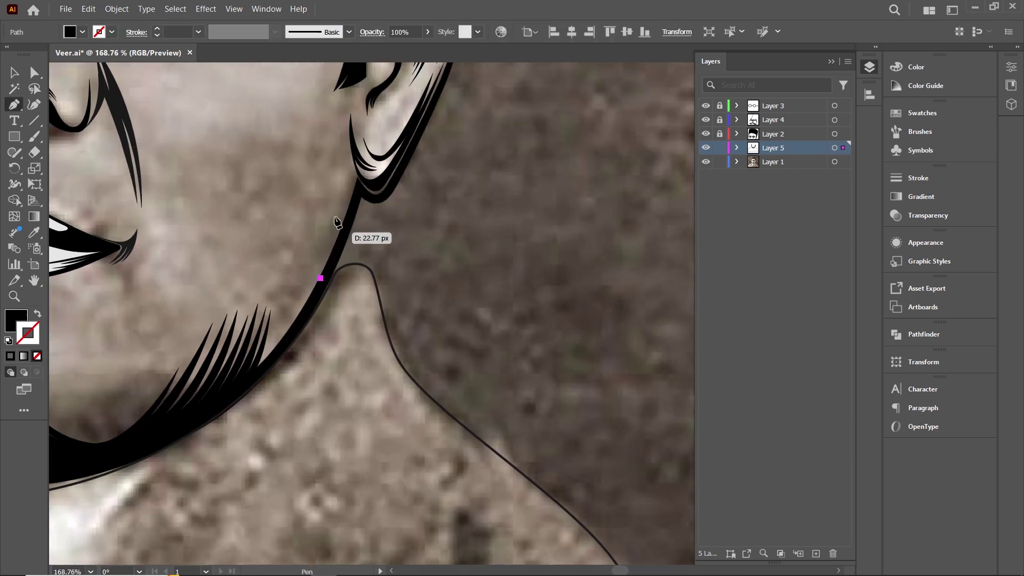
left_click_drag(350, 143, 356, 159)
left_click(320, 277)
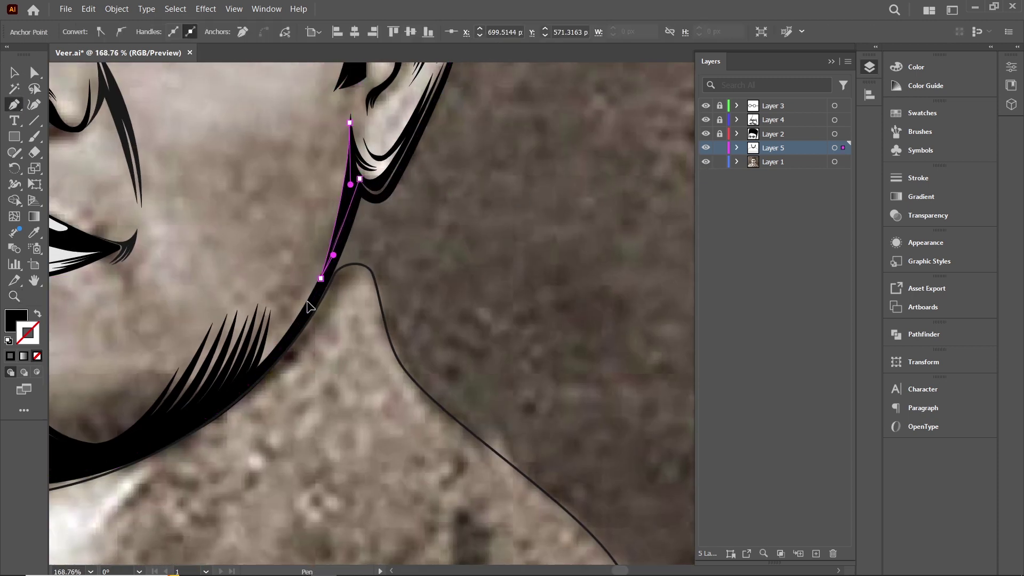
scroll(434, 174, "down", 2)
scroll(336, 210, "up", 3)
key("a")
left_click(336, 211)
left_click_drag(348, 224, 332, 202)
key("ctrl+s")
Draw a tall closed beard strand rising from the chin toward the lip corner
key("p")
scroll(320, 495, "up", 2)
left_click_drag(419, 220, 432, 75)
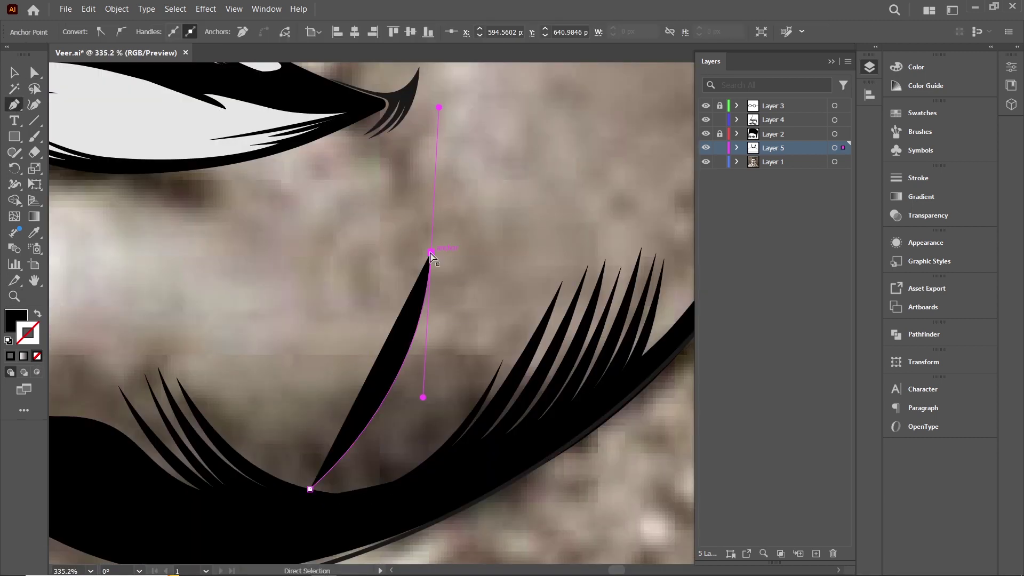
key("shift+x")
left_click_drag(408, 297, 410, 303)
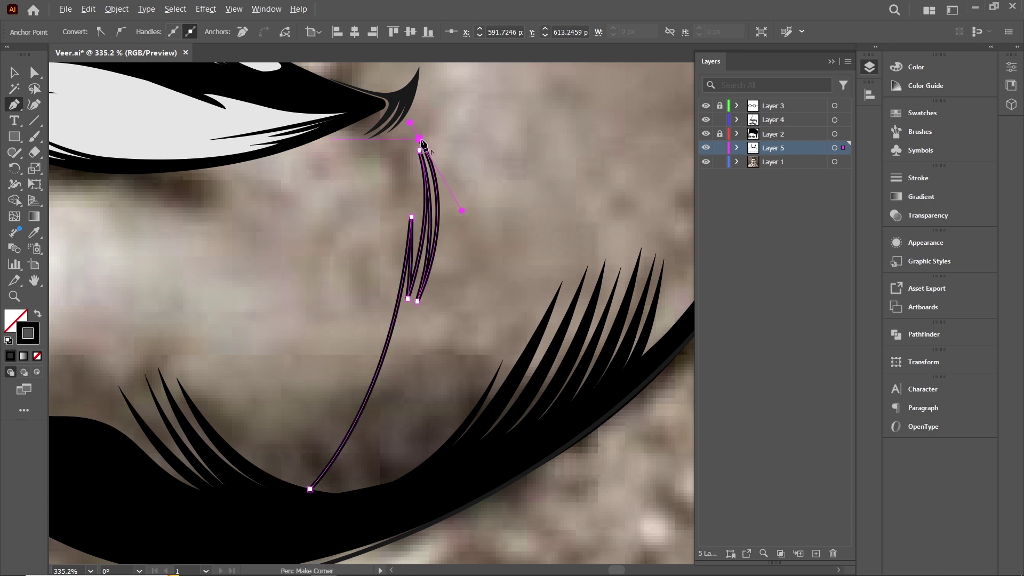
left_click(419, 123)
key("shift+x")
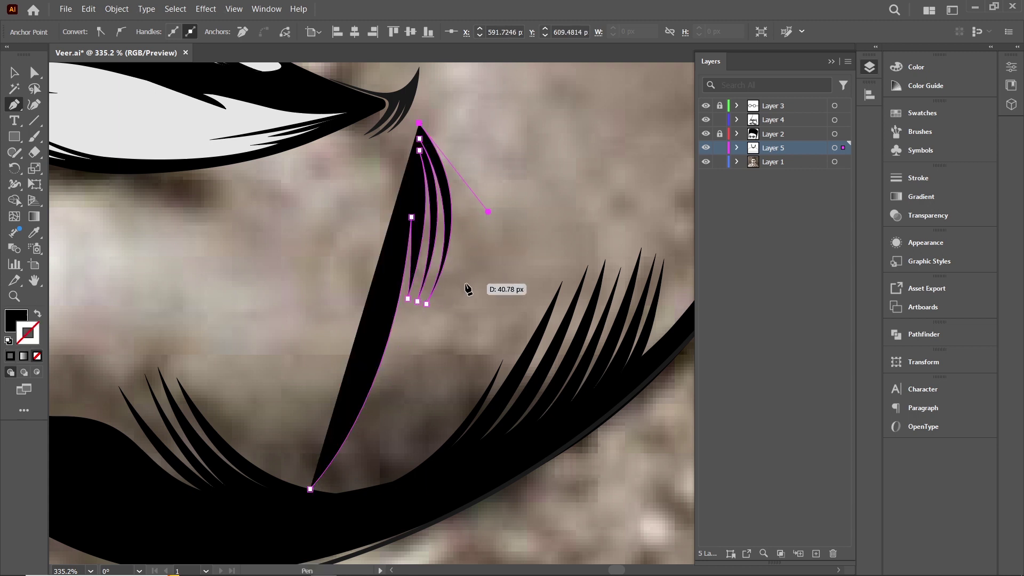
left_click_drag(446, 307, 498, 193)
left_click_drag(443, 312, 358, 449)
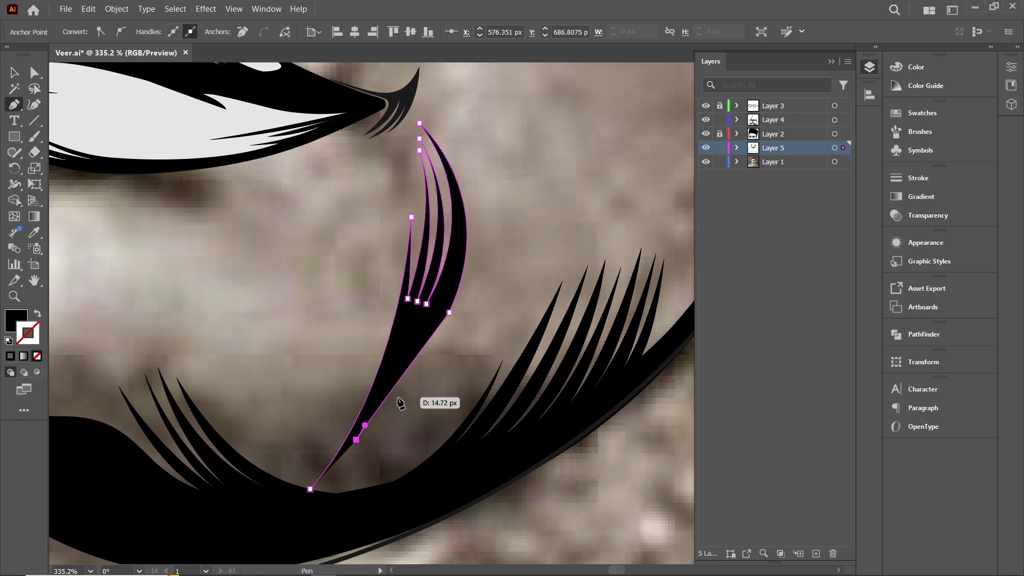
scroll(373, 427, "up", 3)
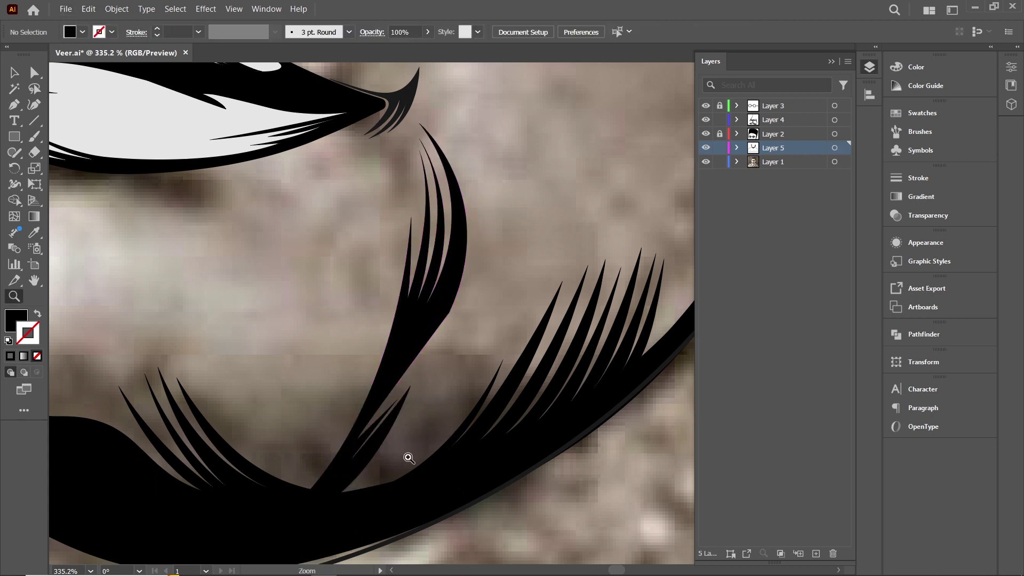
left_click_drag(466, 248, 467, 246)
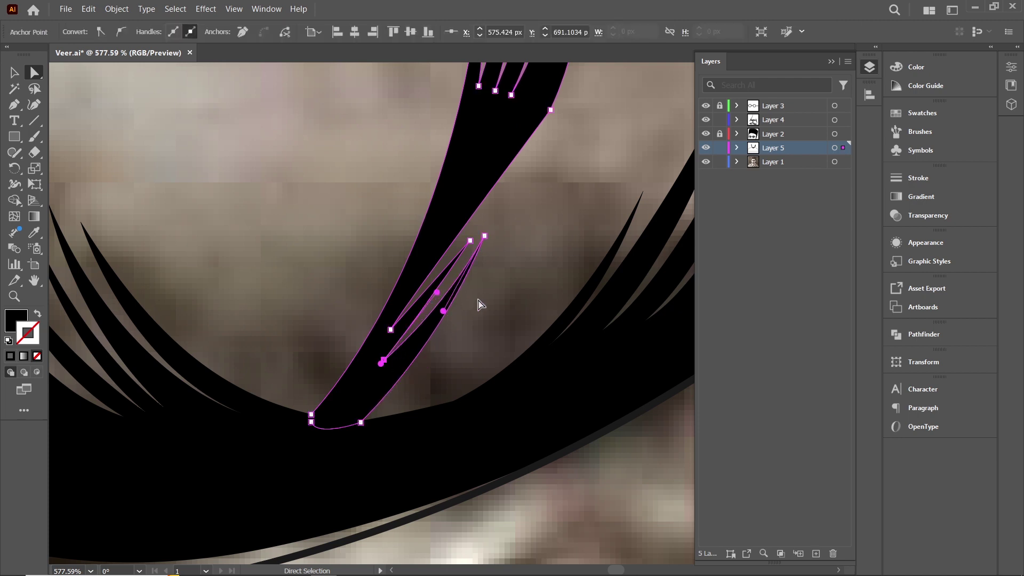
key("ctrl+shift+a")
Reshape the strand's outer edge curve and position its inner split point
key("z")
left_click_drag(480, 304, 35, 74)
left_click(35, 74)
left_click_drag(469, 305, 494, 238)
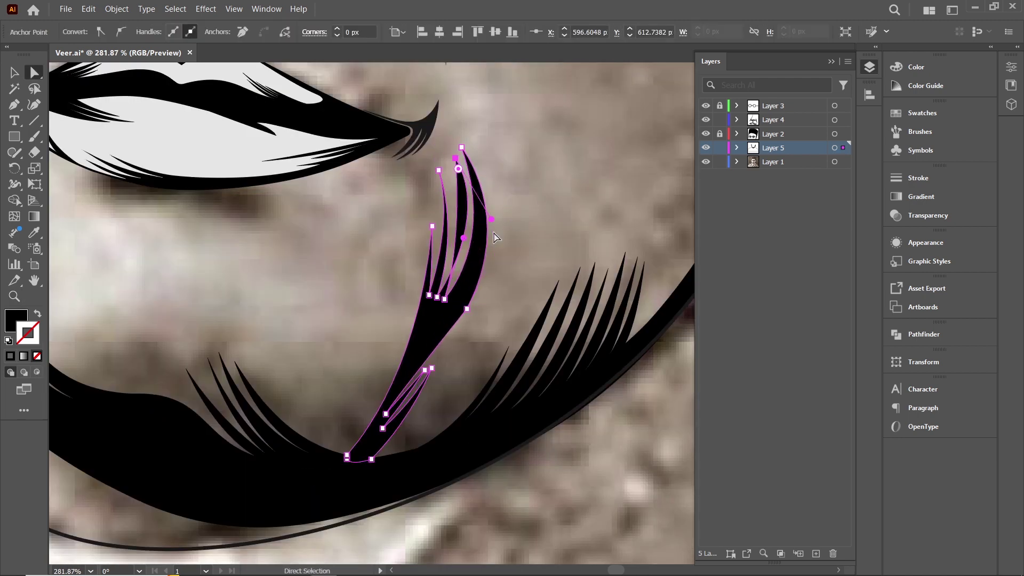
left_click(461, 228)
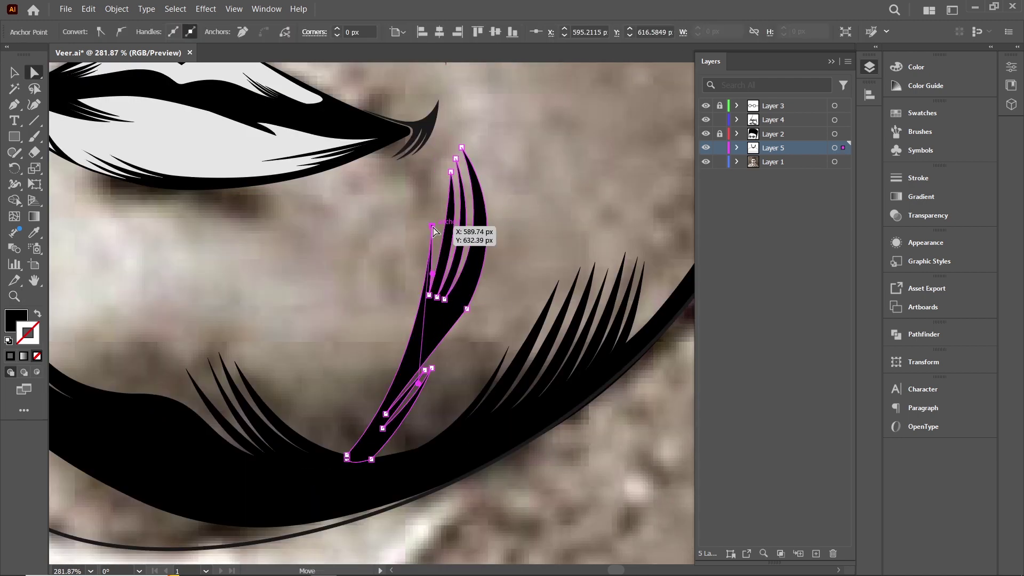
left_click_drag(433, 230, 464, 304)
scroll(464, 304, "down", 5)
scroll(549, 284, "up", 3)
Move the strand's lower anchor up and right and adjust its curve
left_click(376, 329)
left_click_drag(375, 329, 382, 314)
left_click_drag(419, 273, 421, 271)
scroll(422, 271, "up", 4)
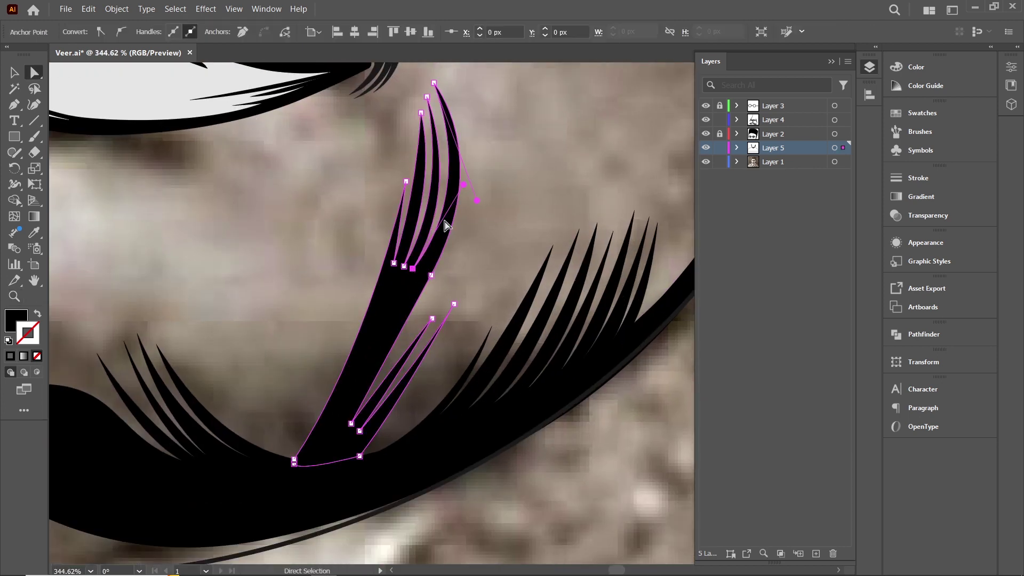
left_click(431, 275)
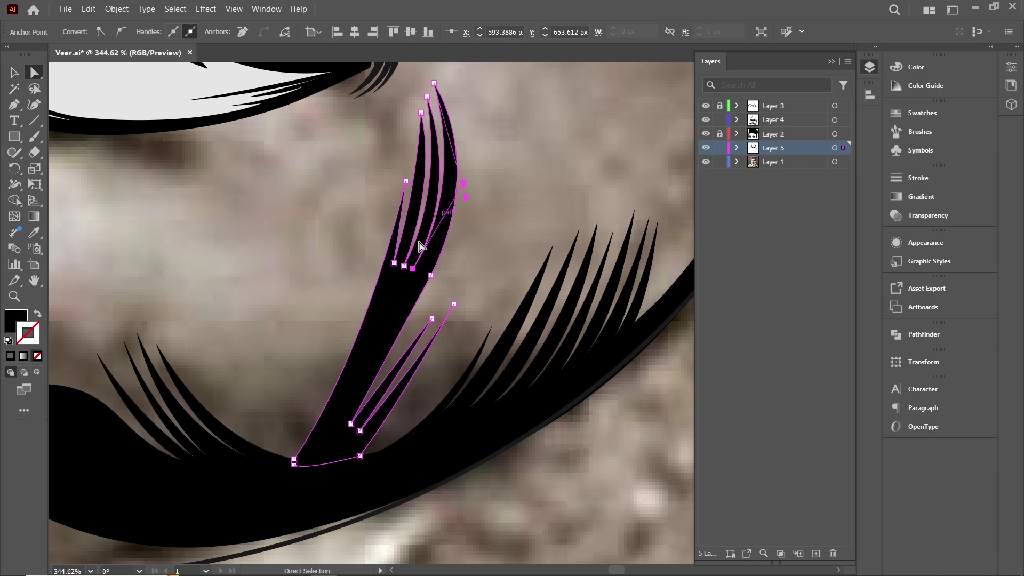
left_click(351, 424)
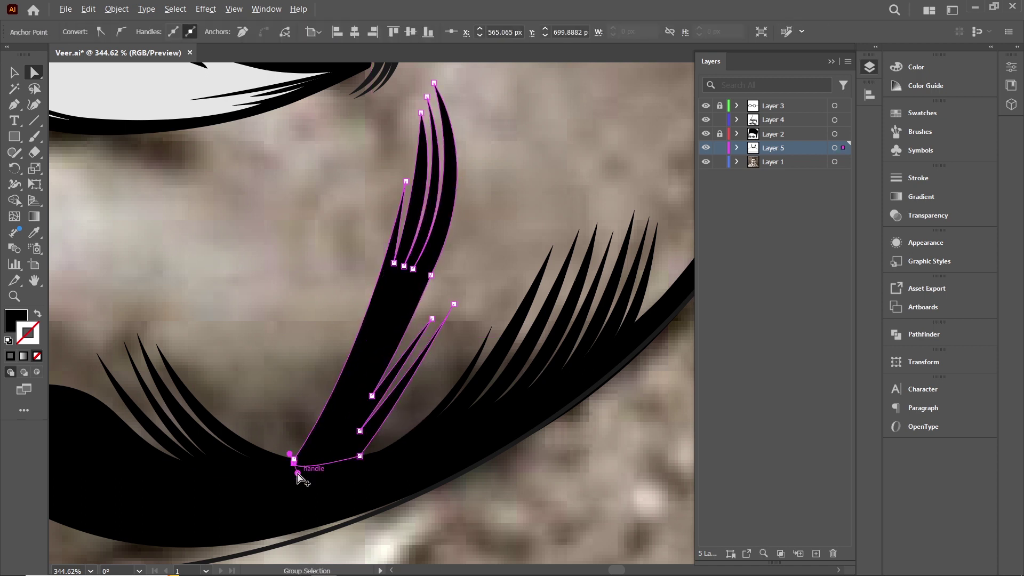
scroll(435, 326, "down", 5)
scroll(480, 266, "up", 5)
left_click(501, 234)
Add a new layer and paint a thin black shading stroke on the cheek with the freehand brush
key("z")
scroll(502, 234, "down", 6)
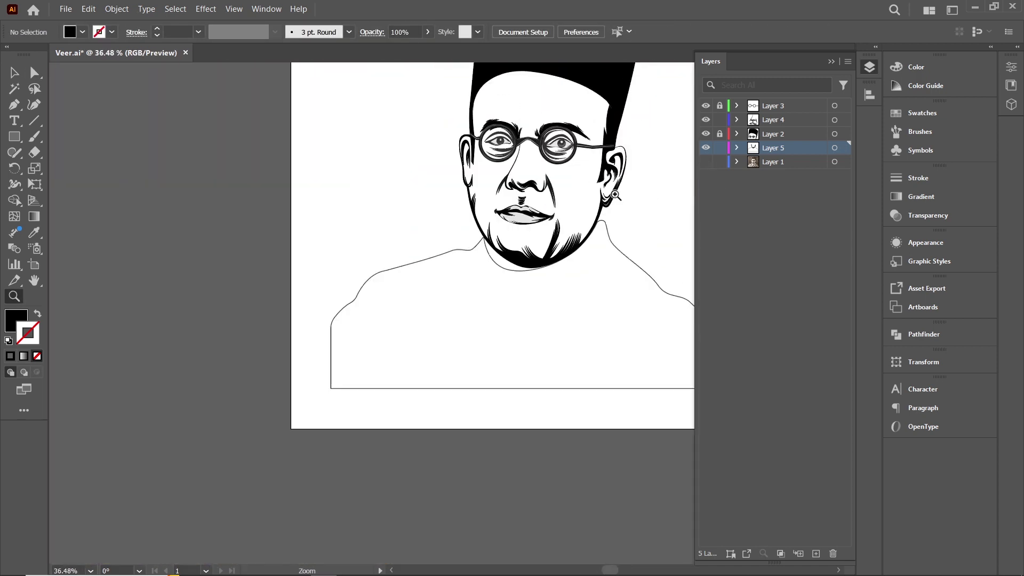
scroll(654, 120, "up", 4)
right_click(35, 138)
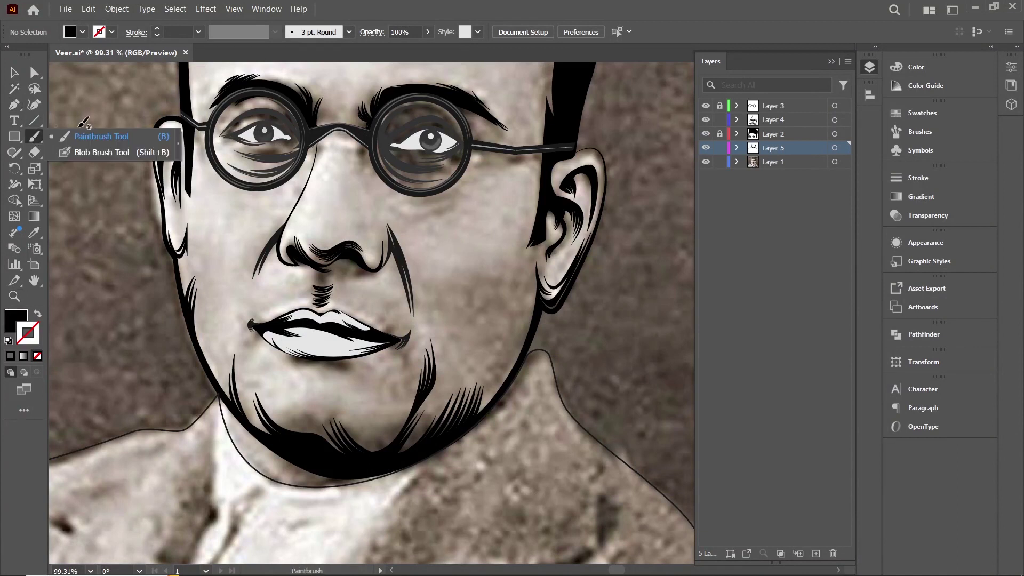
left_click(83, 136)
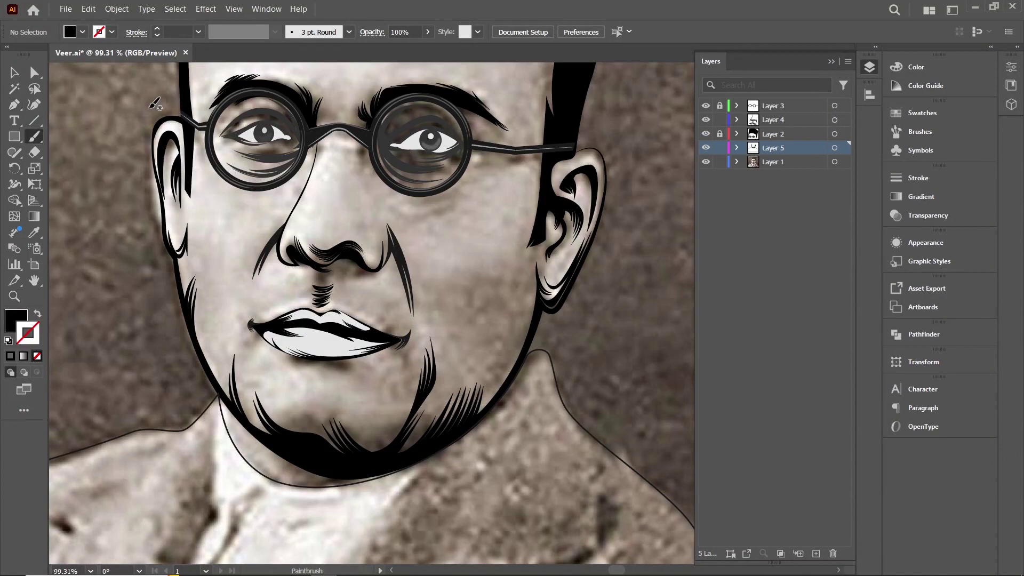
key("ctrl+l")
key("shift+x")
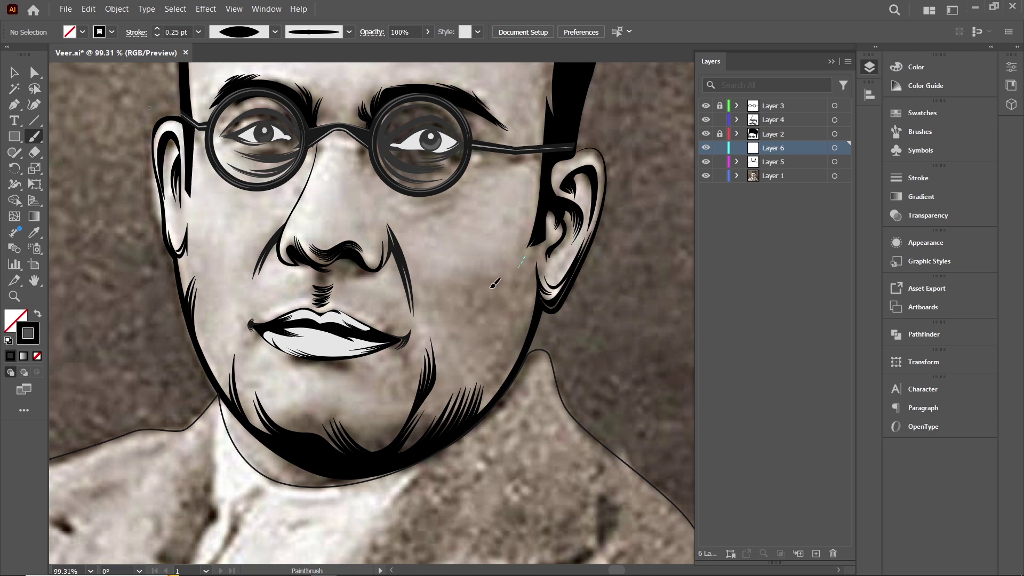
key("z")
left_click(495, 282)
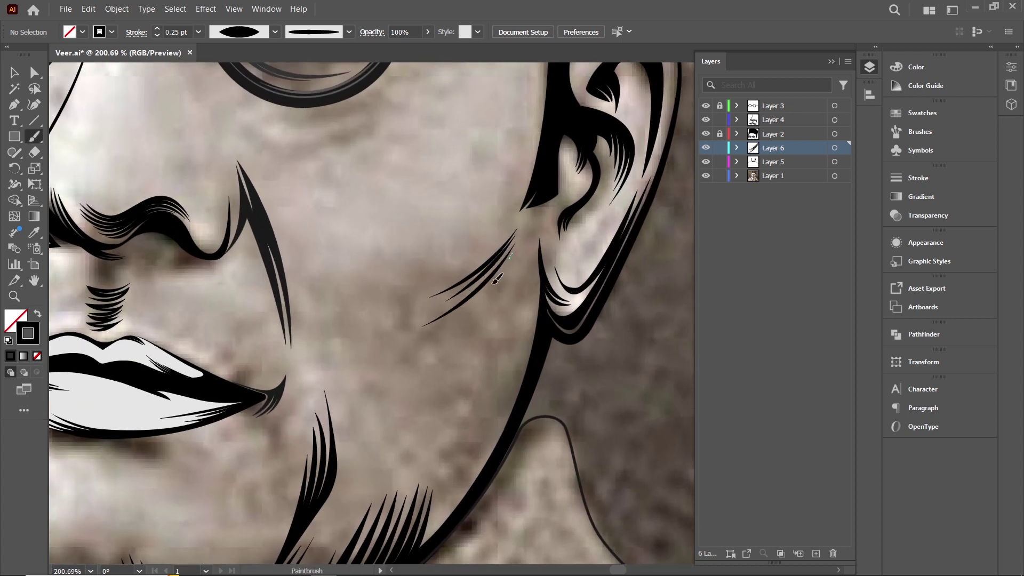
Hide the reference photo and paint two shading strokes beside the nose
scroll(472, 378, "down", 3)
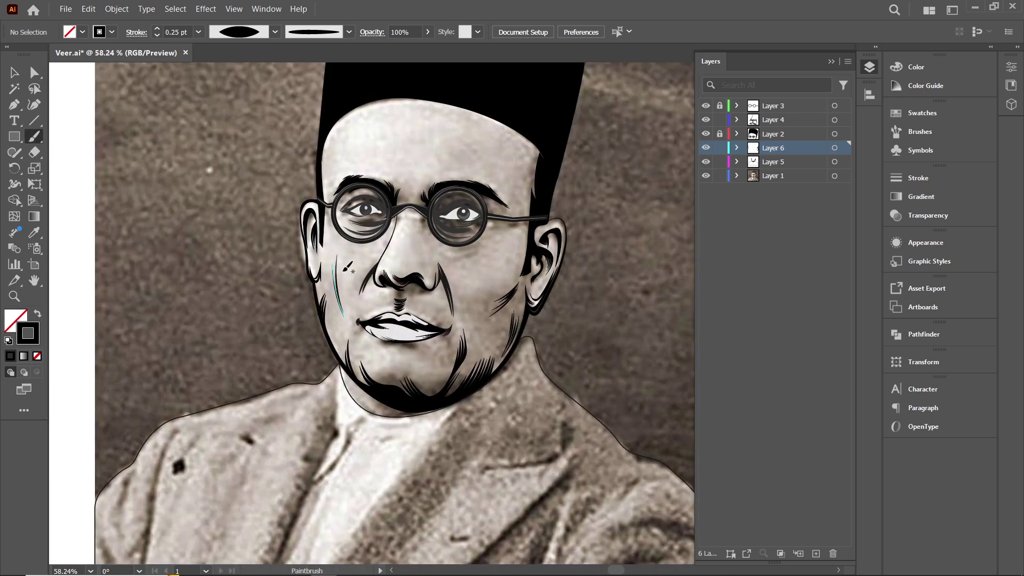
key("z")
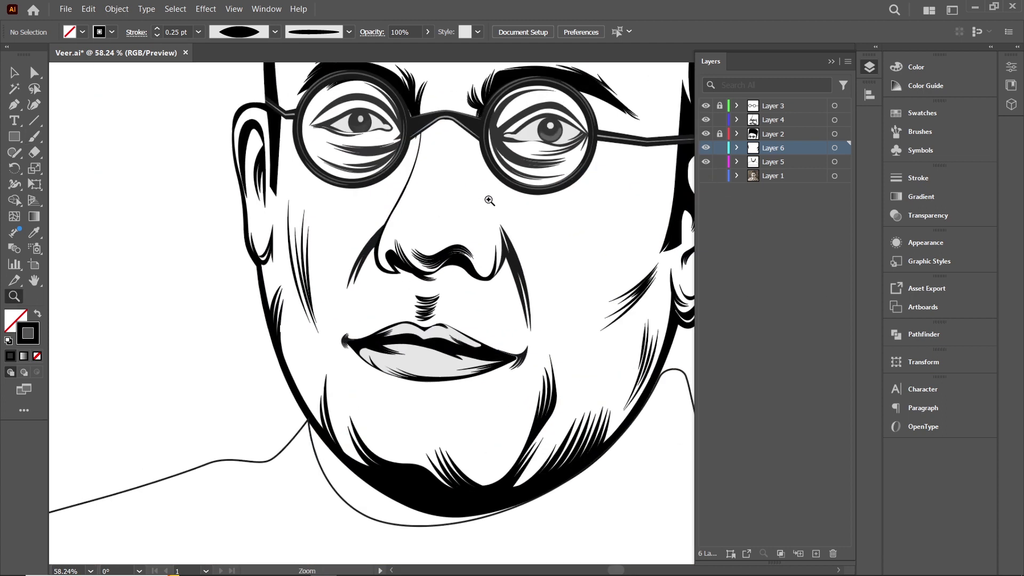
left_click_drag(266, 291, 292, 291)
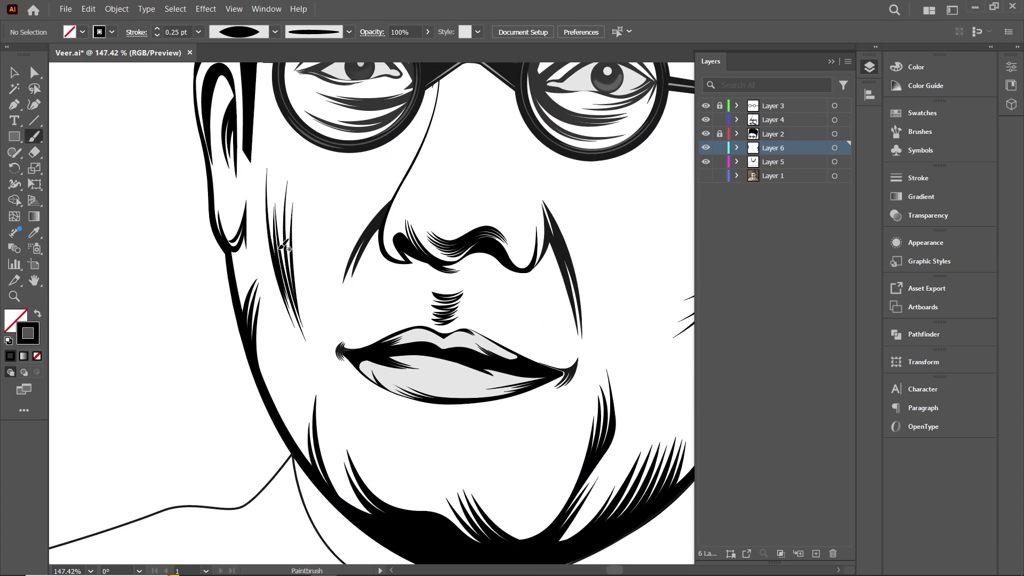
left_click_drag(497, 265, 470, 265)
key("b")
left_click_drag(158, 264, 204, 210)
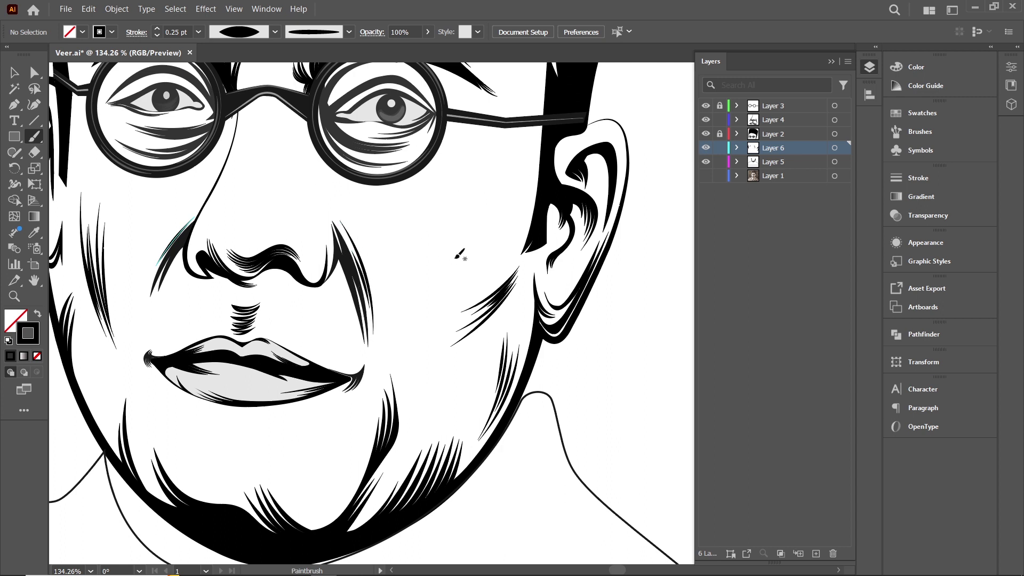
scroll(457, 255, "down", 5, "alt")
scroll(326, 243, "up", 5, "alt")
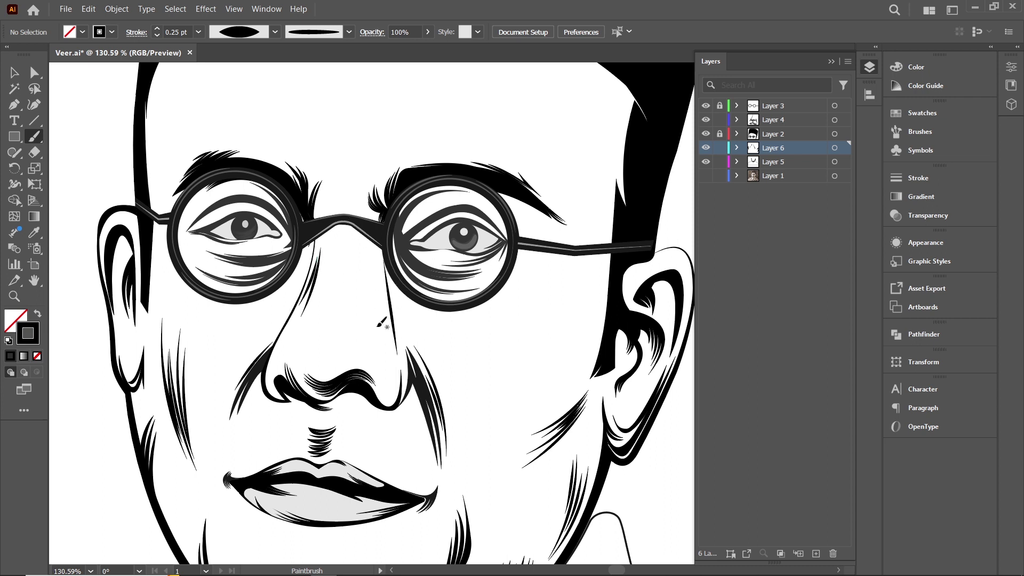
Reposition the shading stroke beside the nose slightly downward
left_click(35, 72)
left_click(388, 299)
left_click_drag(386, 305, 384, 313)
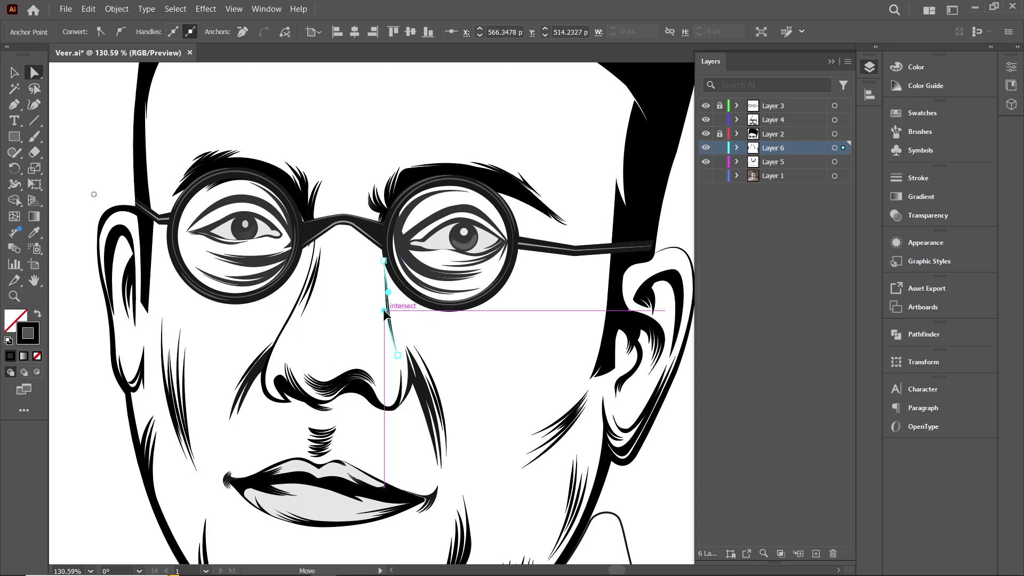
left_click(441, 336)
key("z")
left_click(519, 270, "alt")
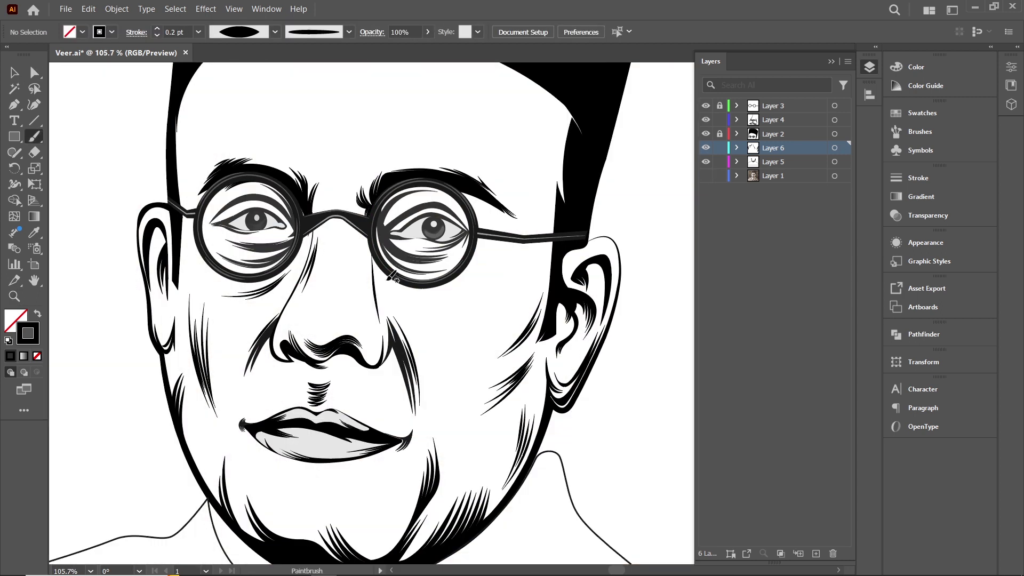
scroll(451, 303, "up", 3)
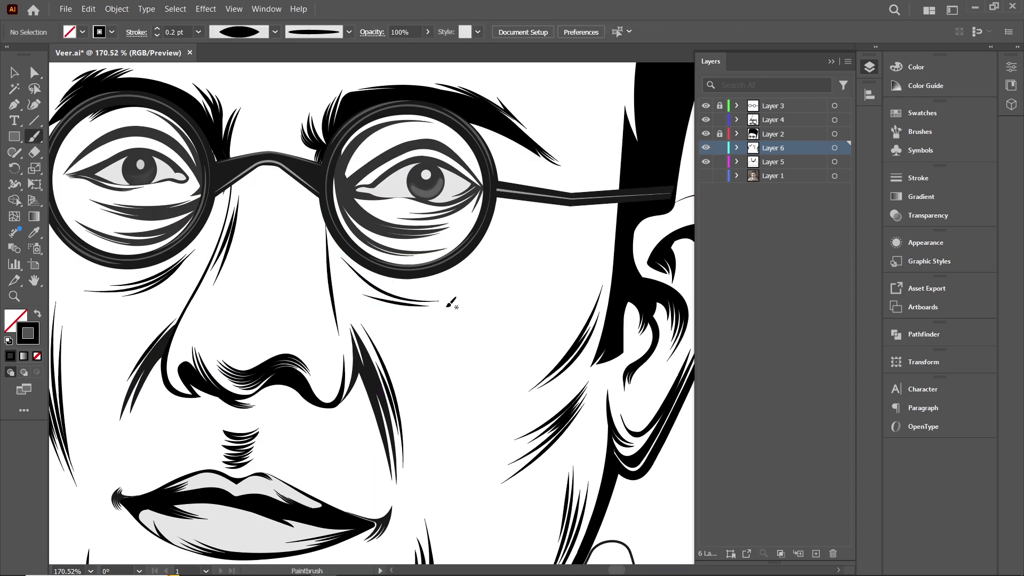
Paint a thin shading stroke curving under the right eye
left_click_drag(551, 250, 561, 239)
scroll(585, 263, "down", 2)
scroll(438, 309, "up", 5)
key("a")
left_click_drag(355, 262, 468, 343)
key("ctrl+shift+a")
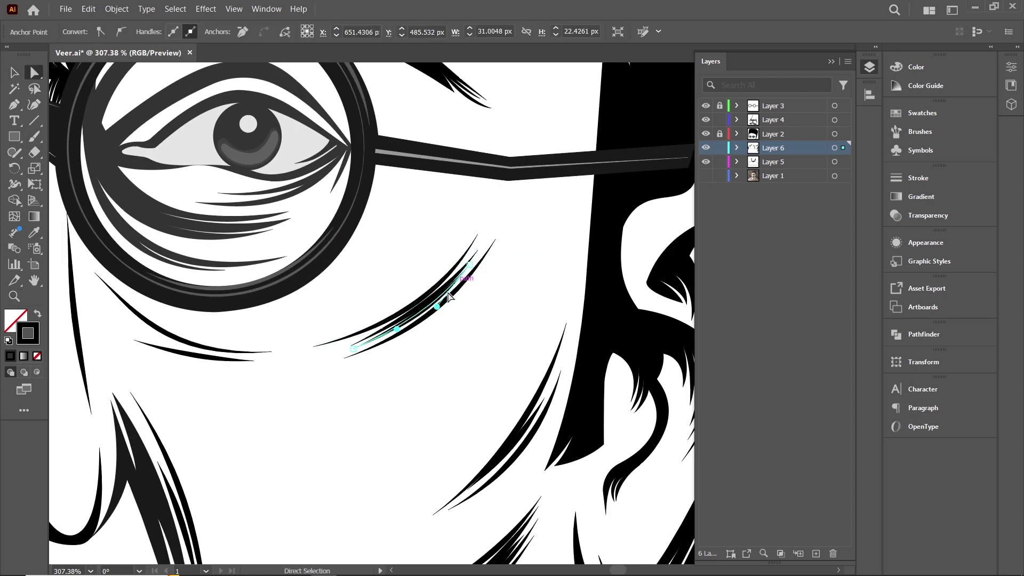
key("b")
key("ctrl+0")
Show the reference photo again and paint a shading stroke below the lips
left_click(706, 175)
scroll(458, 288, "up", 2)
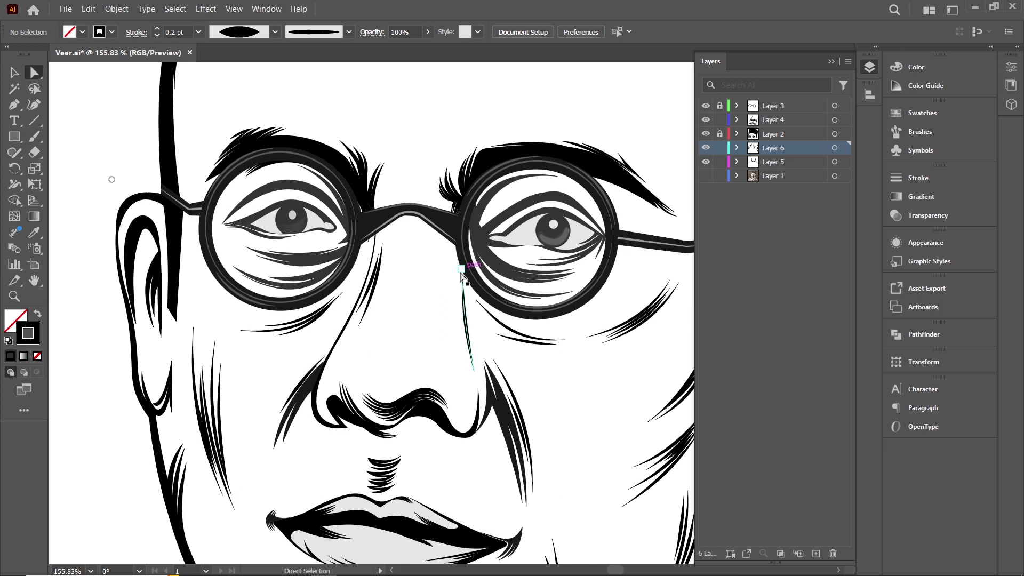
scroll(459, 288, "down", 5)
left_click_drag(326, 260, 440, 270)
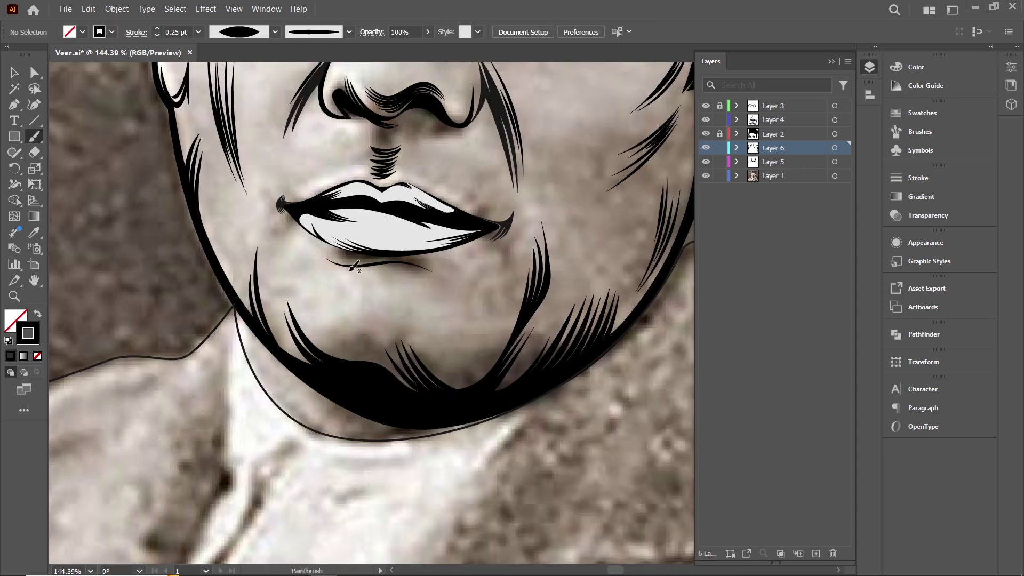
Paint another thin stroke below the lower lip
scroll(355, 268, "up", 3)
left_click_drag(232, 243, 344, 231)
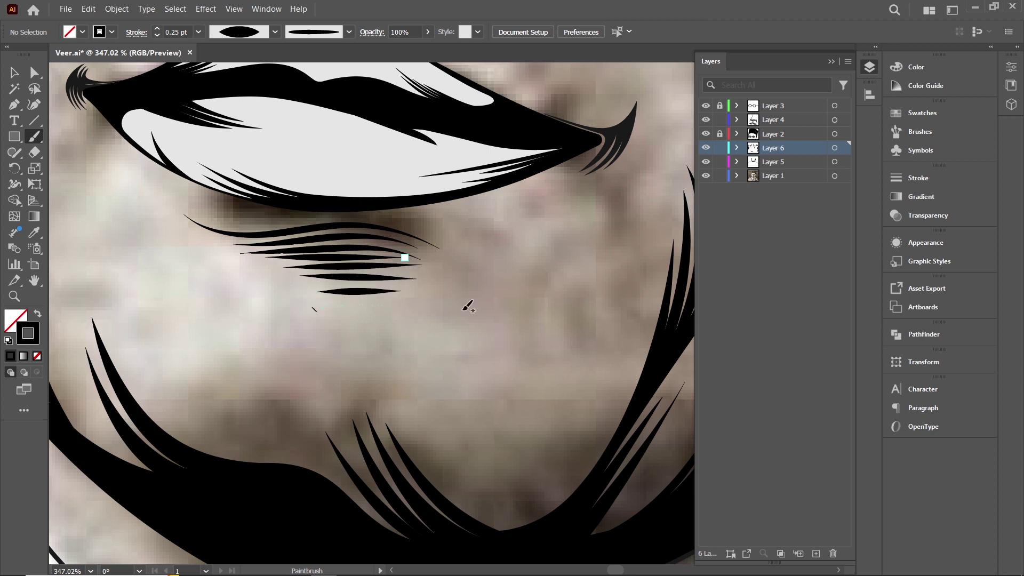
left_click_drag(292, 181, 276, 150)
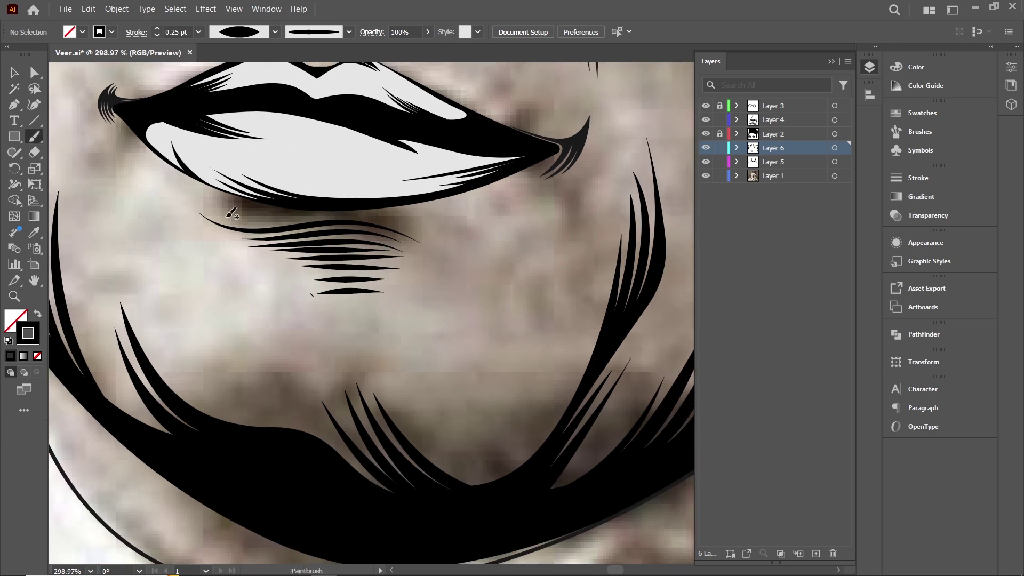
scroll(232, 213, "up", 3)
scroll(441, 231, "up", 2)
Bend the lower brow wrinkle stroke into a smoother curve using its anchor and handle
key("a")
left_click(232, 223)
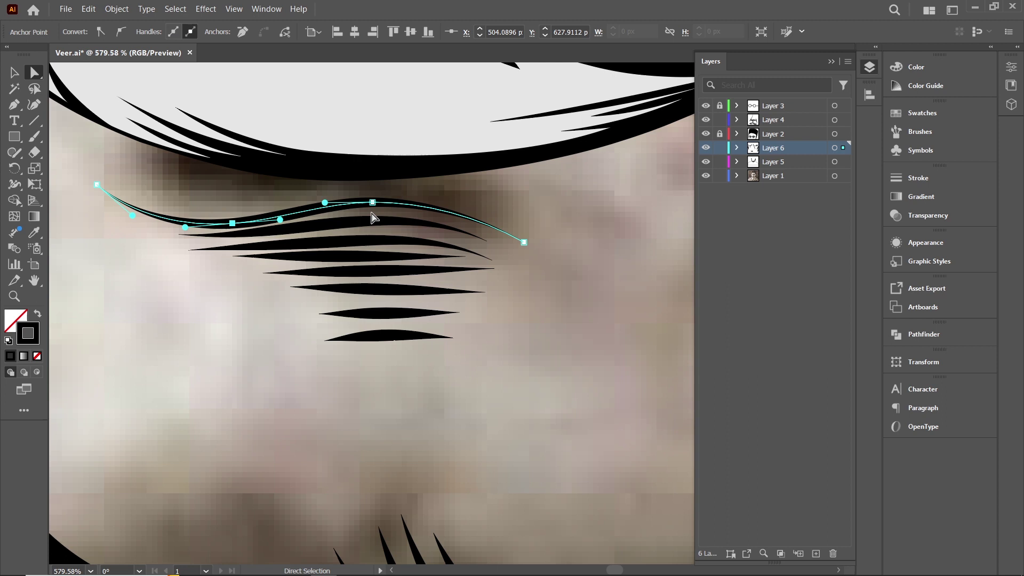
left_click(330, 250)
left_click_drag(298, 247, 273, 252)
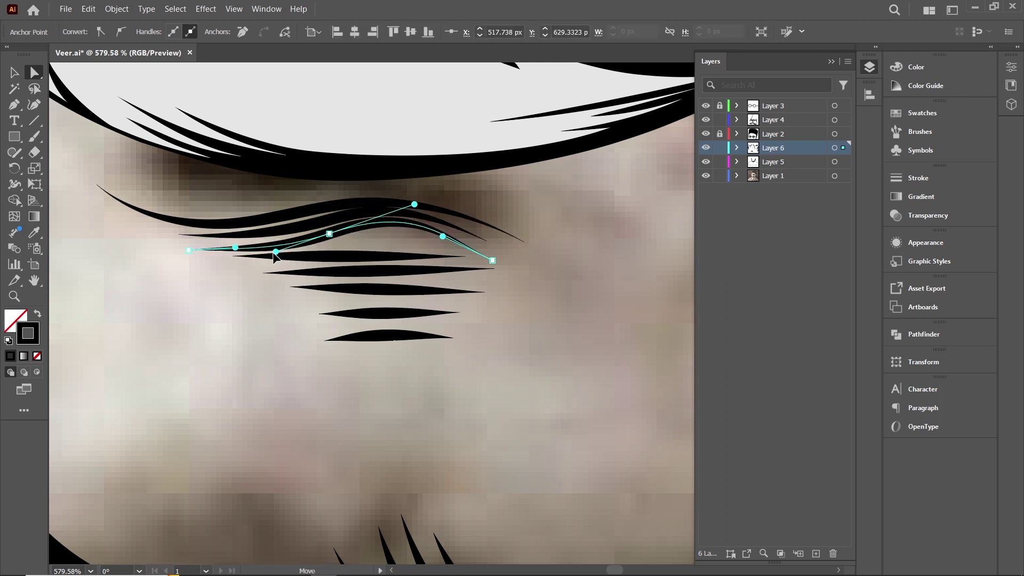
left_click(492, 270)
mouse_move(341, 274)
left_mouse_down()
mouse_move(393, 272)
mouse_move(400, 215)
left_mouse_up()
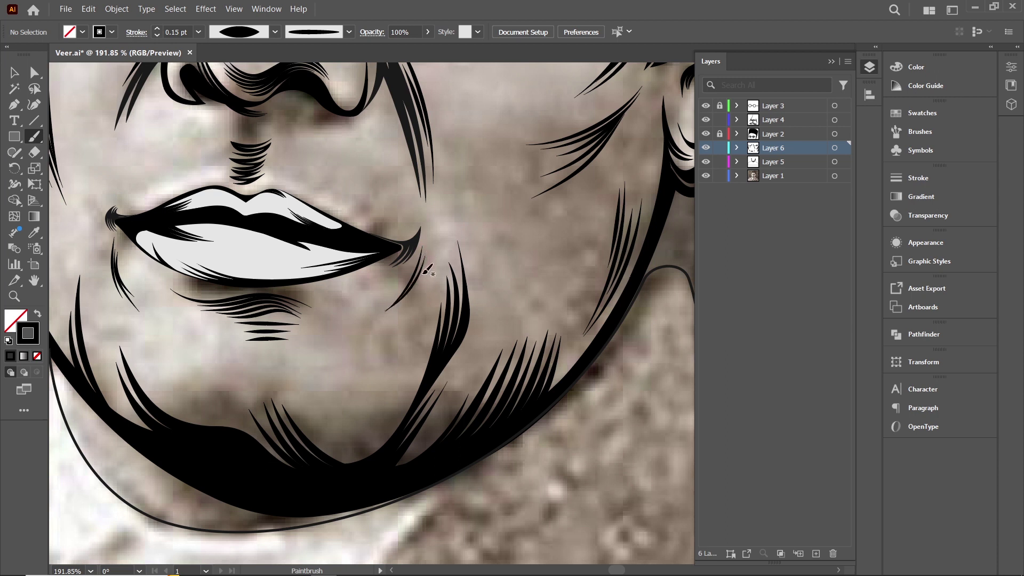
Shorten and nudge the thin stroke beside the mouth corner into place
scroll(425, 275, "up", 3)
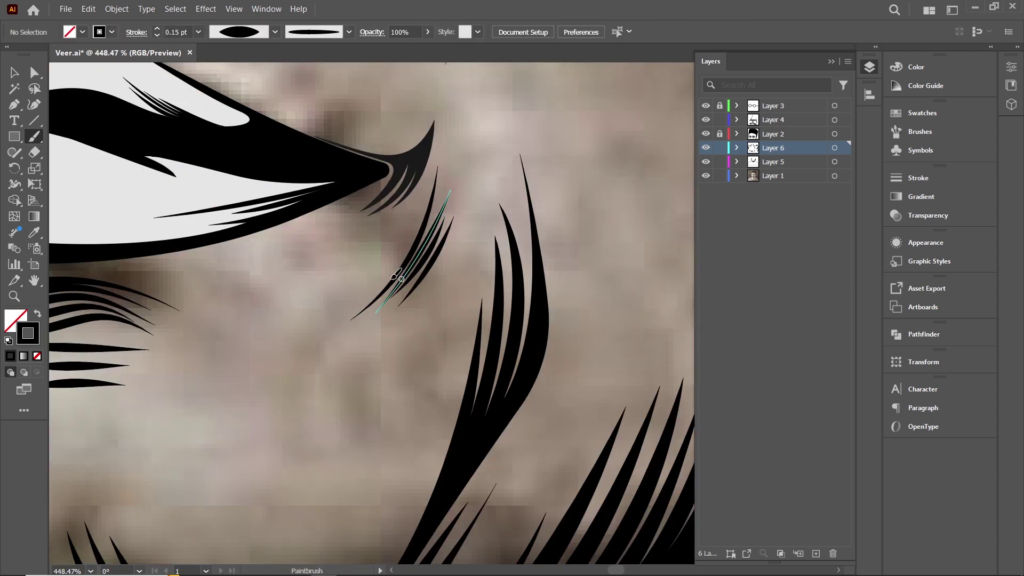
left_click_drag(375, 318, 393, 294)
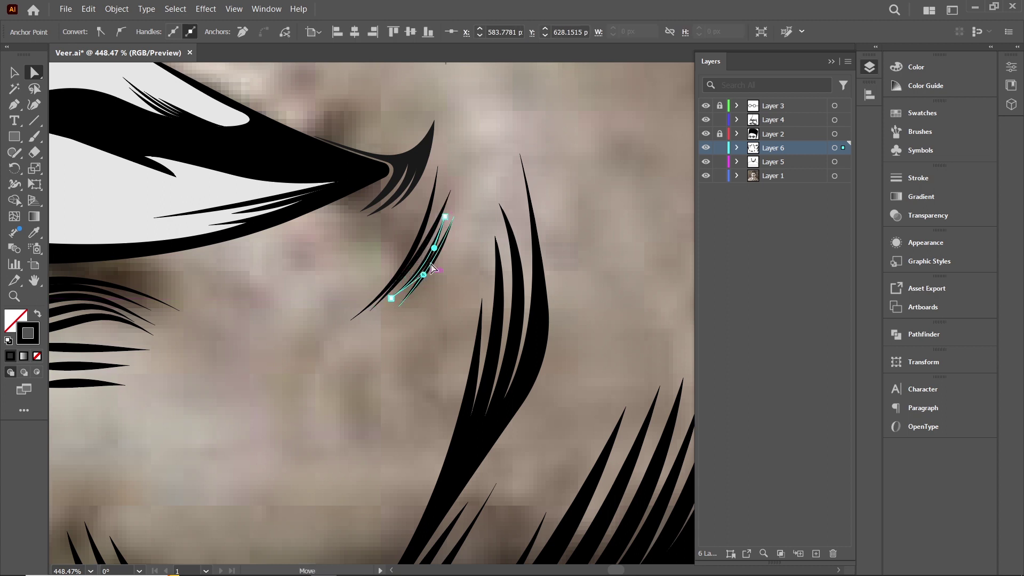
left_click_drag(430, 263, 451, 205)
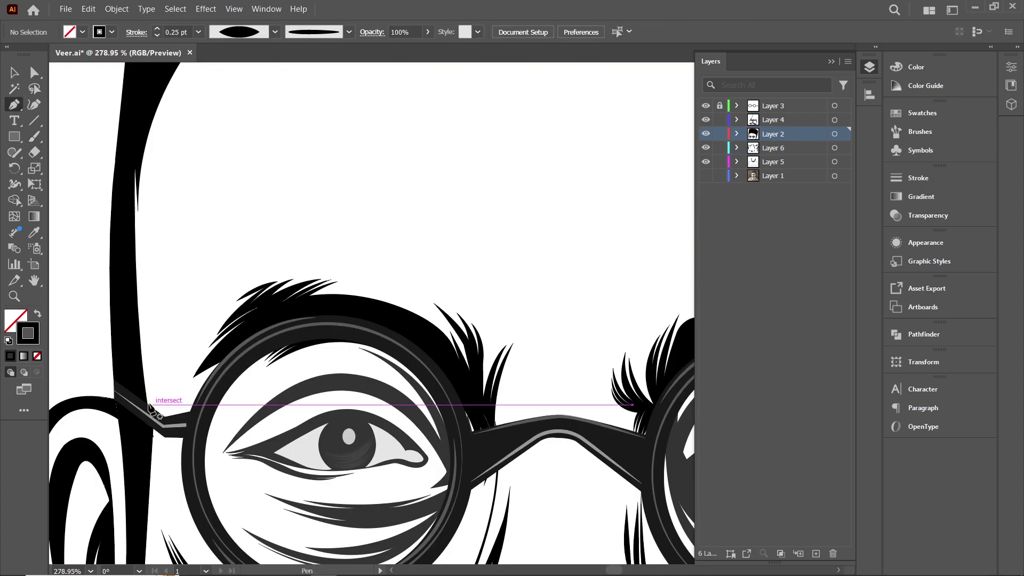
Draw five thin black curved hair spikes at the left temple
left_click_drag(186, 297, 225, 243)
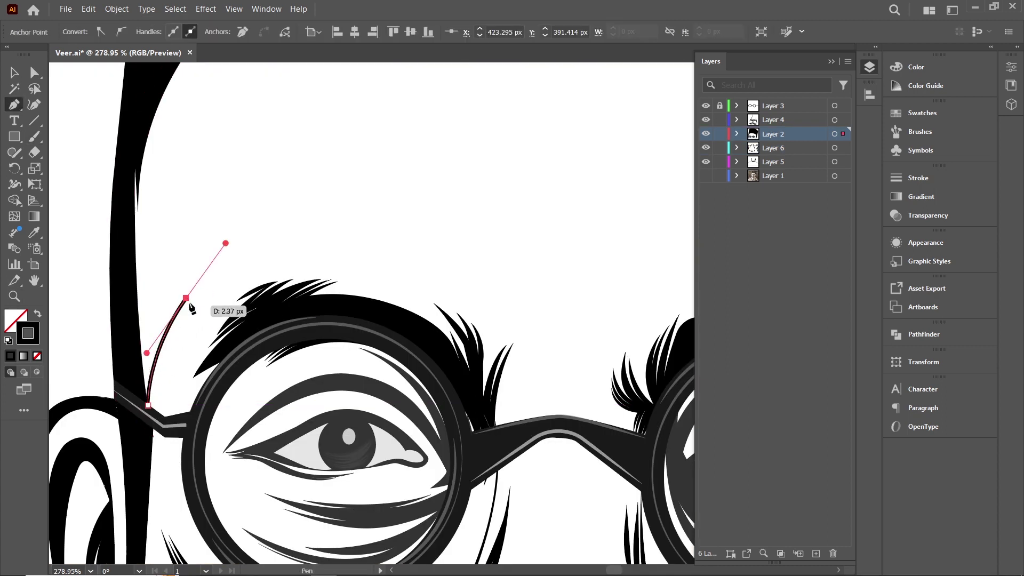
left_click(144, 408)
left_click_drag(193, 261, 246, 212)
left_click_drag(137, 354, 128, 409)
left_click(193, 261)
mouse_move(195, 232)
left_mouse_down()
mouse_move(239, 180)
mouse_move(247, 137)
left_mouse_up()
left_click(195, 234)
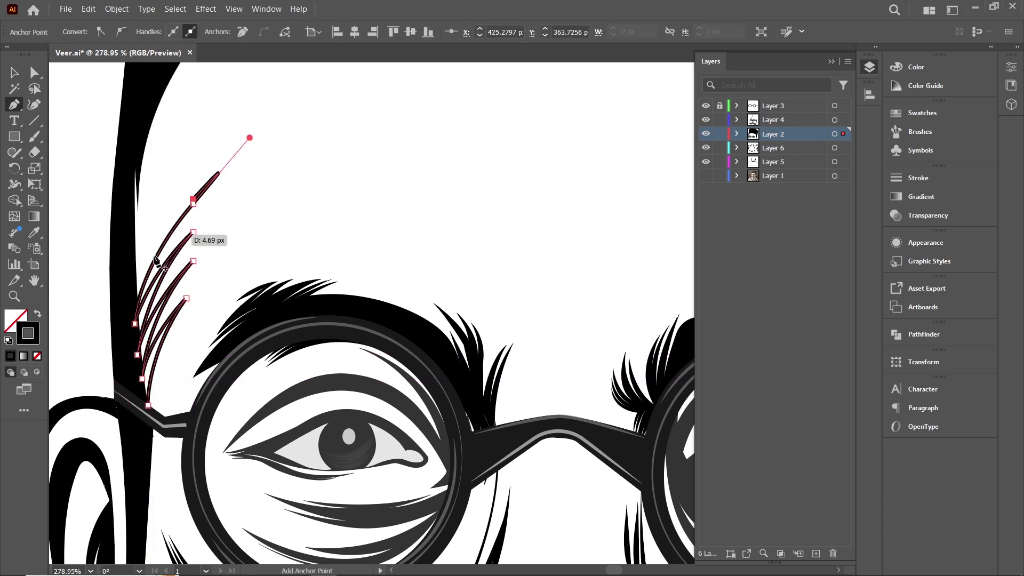
left_click(135, 290)
left_click_drag(165, 220, 192, 197)
left_click(191, 193)
Draw the first curved hair spikes at the right temple above the glasses arm
key("z")
left_click(184, 302, "alt")
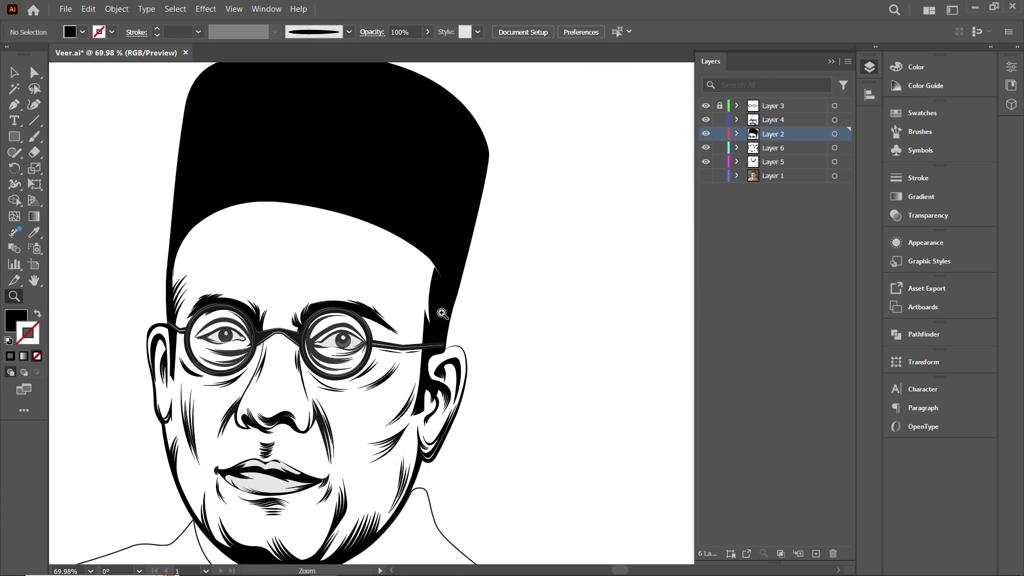
left_click(416, 285)
key("p")
left_click(468, 360)
left_click_drag(441, 269, 448, 251)
left_click(448, 277, "ctrl+space")
left_click_drag(352, 235, 347, 230, "ctrl")
left_click_drag(392, 305, 432, 341)
left_click_drag(339, 174, 345, 156)
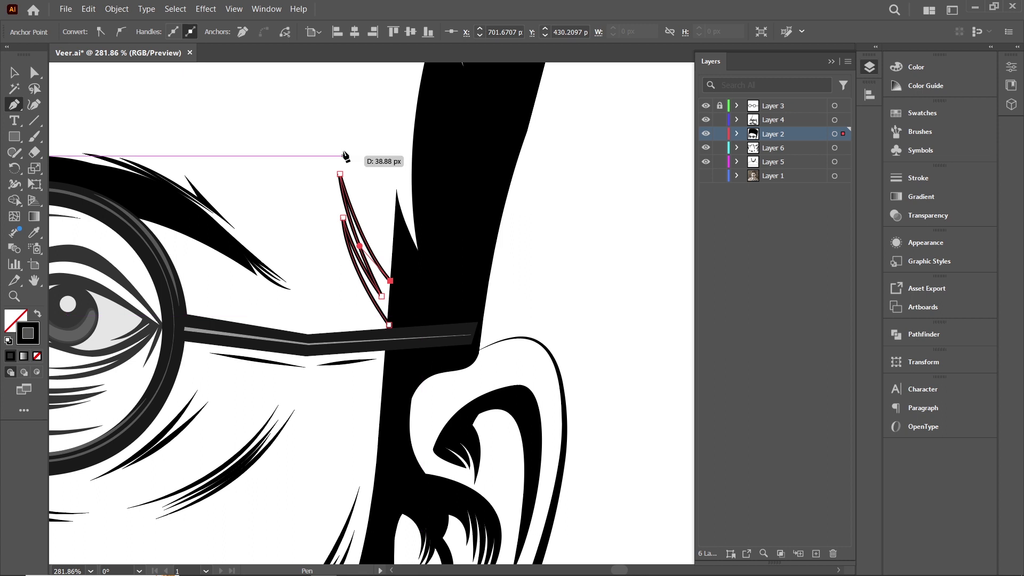
Add another sharp-tipped tapered spike to the right-temple hair cluster
scroll(373, 320, "up", 3)
left_click(347, 167)
left_click_drag(397, 323, 442, 378)
left_click_drag(356, 147, 367, 84)
left_click(357, 147)
left_click_drag(419, 337, 435, 373)
left_click_drag(365, 116, 358, 85)
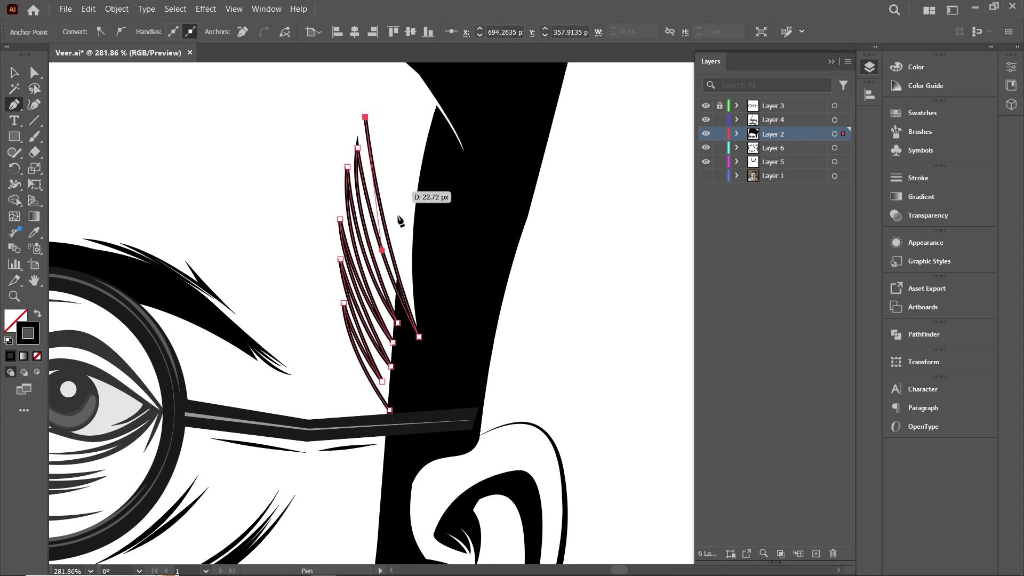
Add two more right-temple spikes reaching up against the cap edge
scroll(400, 221, "up", 4)
left_click_drag(336, 215, 338, 235)
left_click_drag(385, 367, 423, 425)
left_click(344, 197)
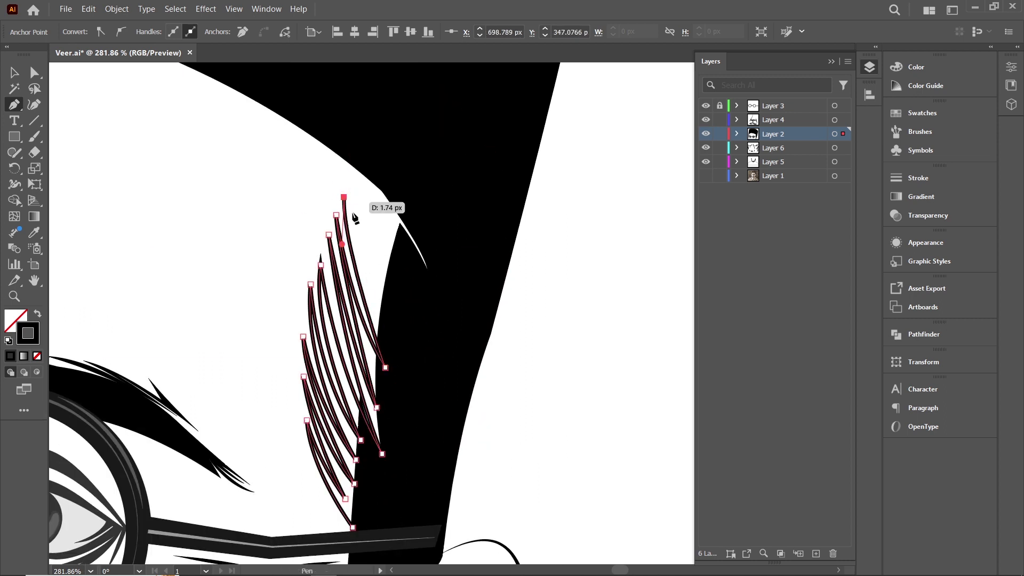
left_click_drag(353, 218, 343, 198)
left_click_drag(397, 289, 416, 309)
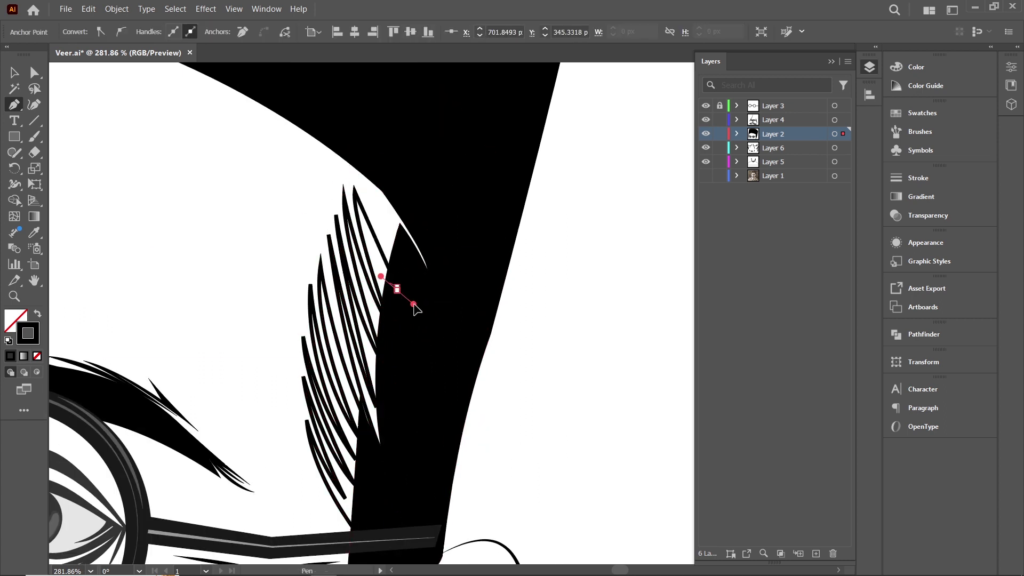
left_click_drag(413, 243, 424, 264)
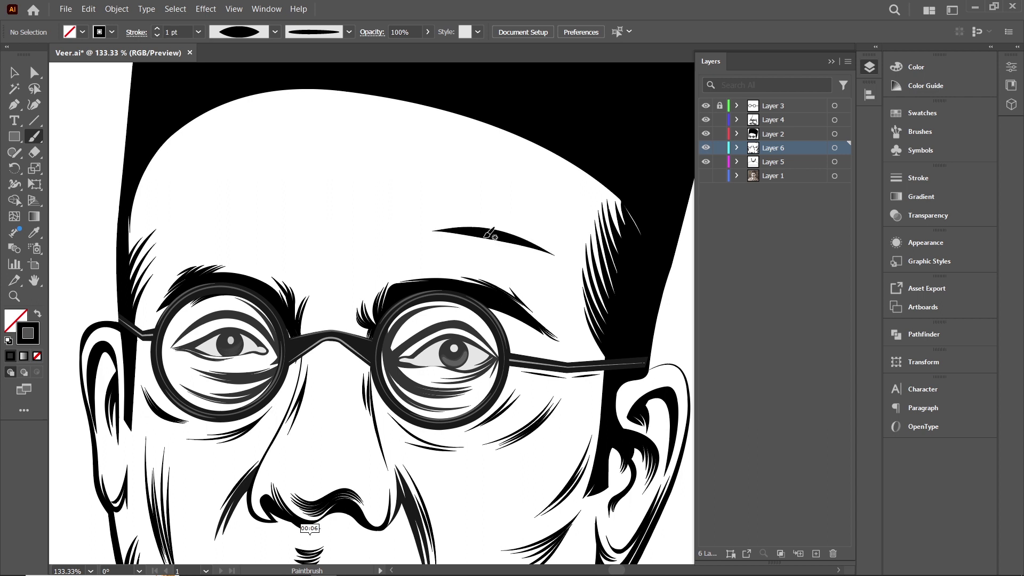
Thin the forehead wrinkle to a 0.25 pt stroke and paint two more fine wrinkles
left_click_drag(484, 238, 497, 233)
left_click(198, 32)
left_click(217, 46)
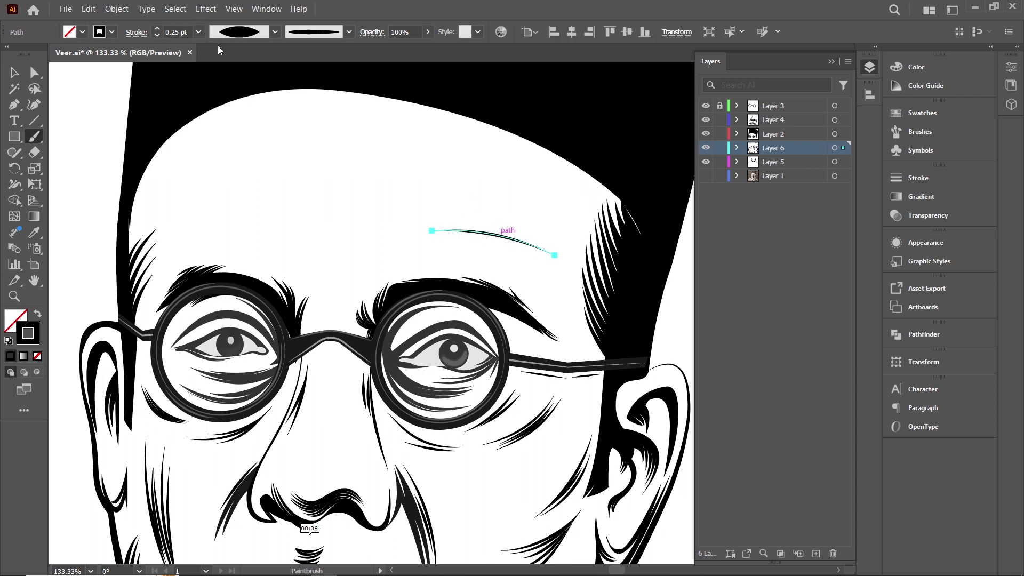
left_click(92, 73, "ctrl")
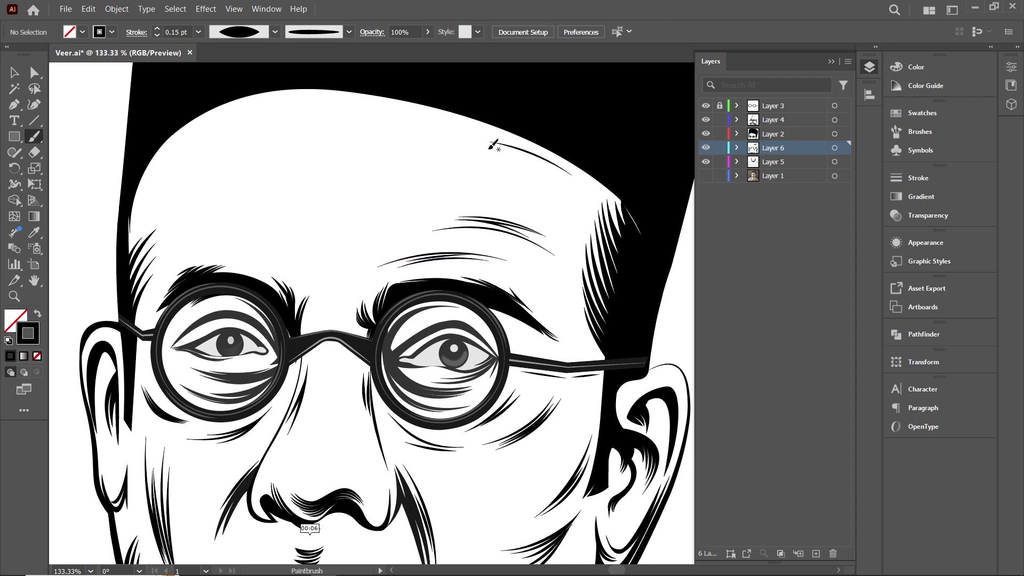
left_click_drag(154, 216, 160, 216)
left_click_drag(244, 150, 188, 182)
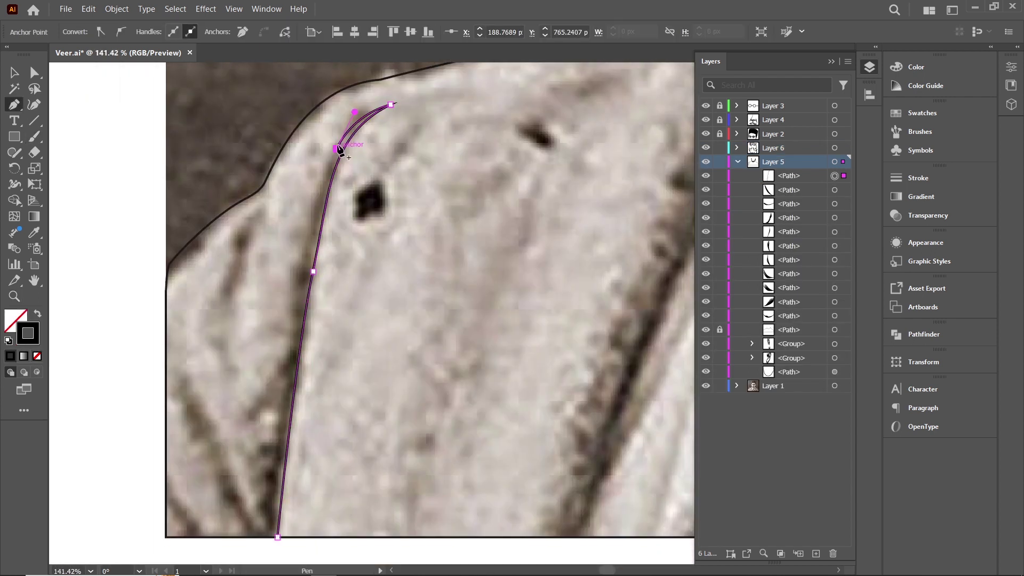
Draw a shoulder fold shape with spikes running down to the coat bottom
left_click(339, 151)
left_click_drag(303, 260, 293, 338)
left_click_drag(242, 427, 277, 408)
left_click(278, 443)
left_click(264, 532)
left_click(165, 330)
left_click(166, 358)
left_click(245, 532)
left_click(166, 505)
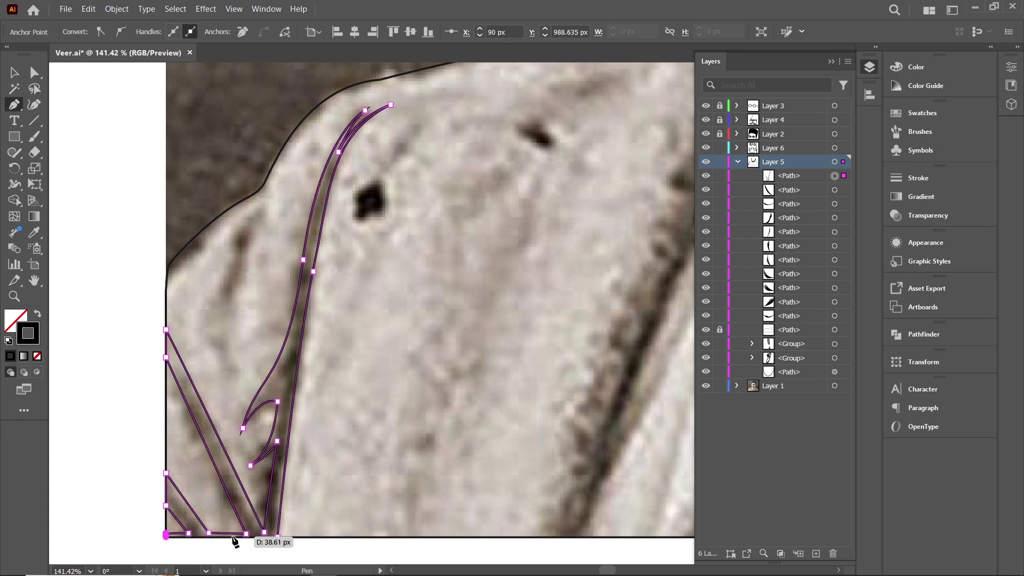
Draw a black fold on the coat front and a curved lapel fold
scroll(235, 541, "up", 2)
key("z")
scroll(429, 302, "down", 3)
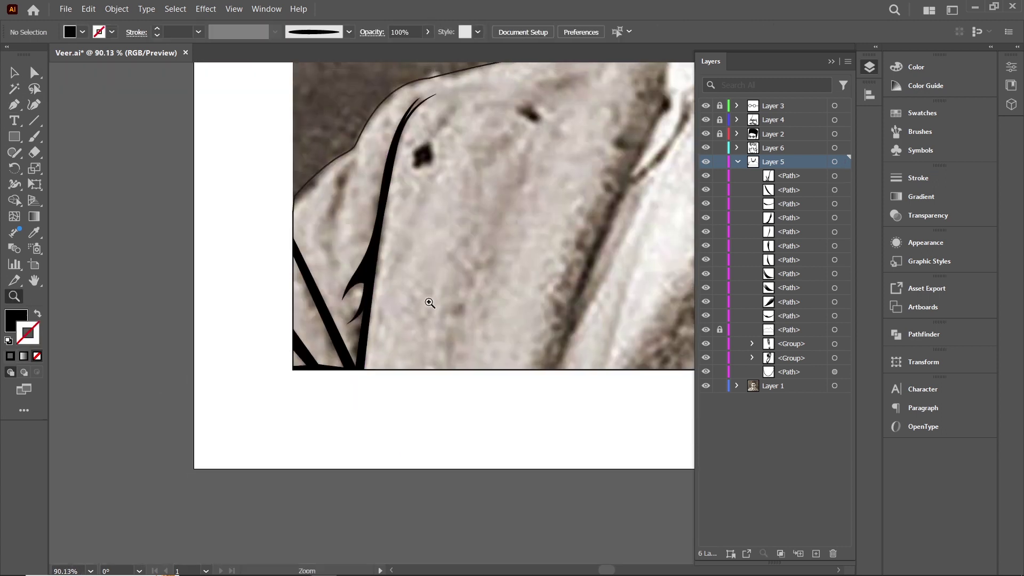
scroll(430, 302, "down", 2)
scroll(128, 234, "up", 3)
key("p")
left_click(193, 370)
left_click_drag(201, 235, 179, 294)
left_click_drag(223, 154, 240, 155)
left_click_drag(194, 369, 217, 234)
left_click(237, 440)
left_click_drag(268, 212, 287, 155)
key("Escape")
Draw the long black lapel edge shape
scroll(508, 267, "up", 3)
scroll(464, 338, "up", 3)
scroll(391, 362, "down", 1)
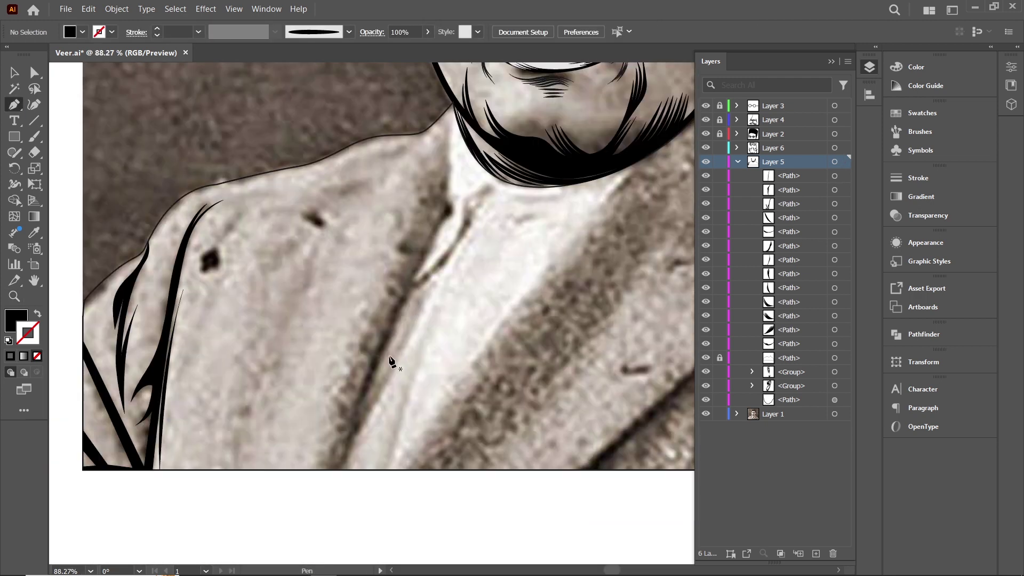
left_click(343, 469)
left_click_drag(457, 103, 470, 91)
left_click_drag(400, 258, 549, 258)
left_click(343, 468)
Draw the large black lapel down to the hem and swap fill and stroke colours
scroll(243, 375, "down", 3)
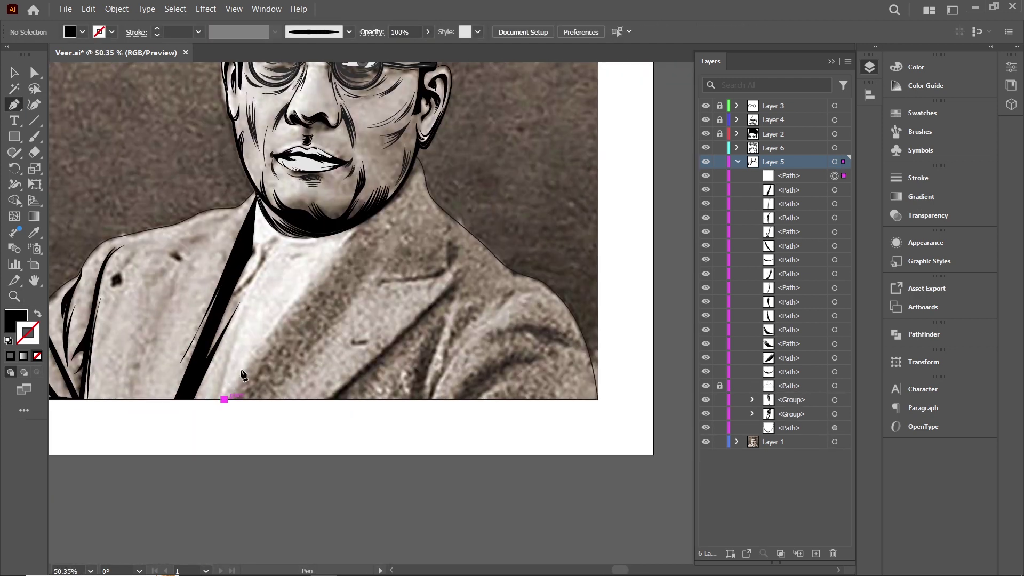
left_click(423, 171)
left_click(456, 221)
scroll(352, 382, "up", 3)
left_click_drag(459, 278, 467, 274)
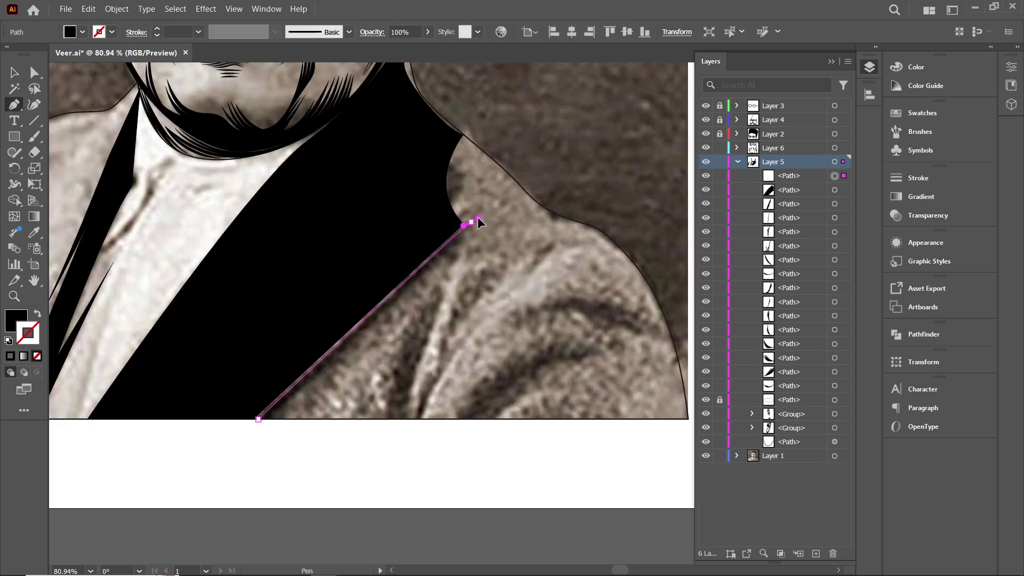
left_click_drag(416, 420, 441, 283)
key("shift+x")
key("shift+x")
Add a grey shoulder shape with thin fold spikes, then toggle Layer 7 and Layer 1 visibility
left_click(514, 230)
left_click(449, 186)
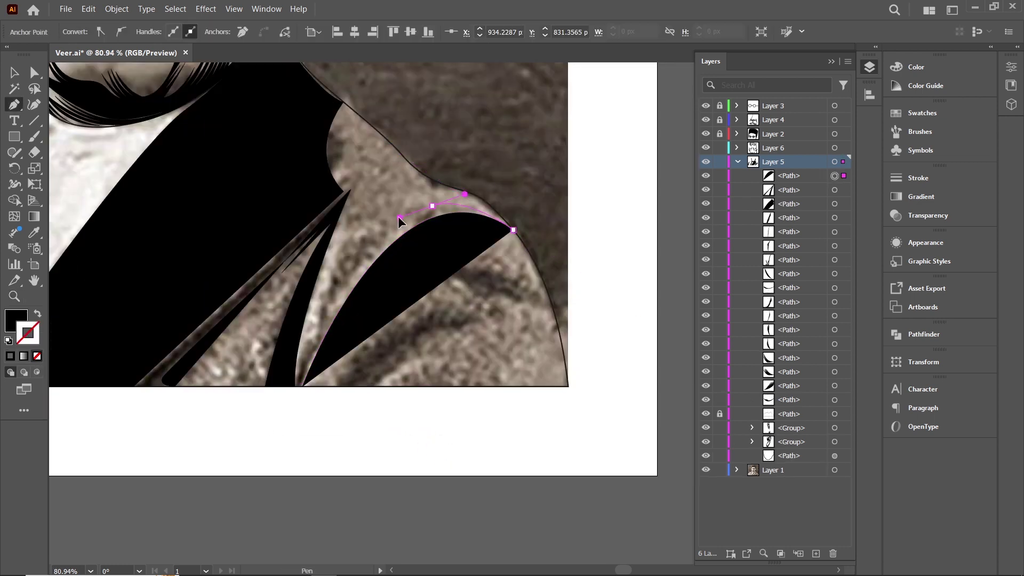
left_click(389, 207)
left_click(368, 251)
left_click_drag(294, 386, 297, 412)
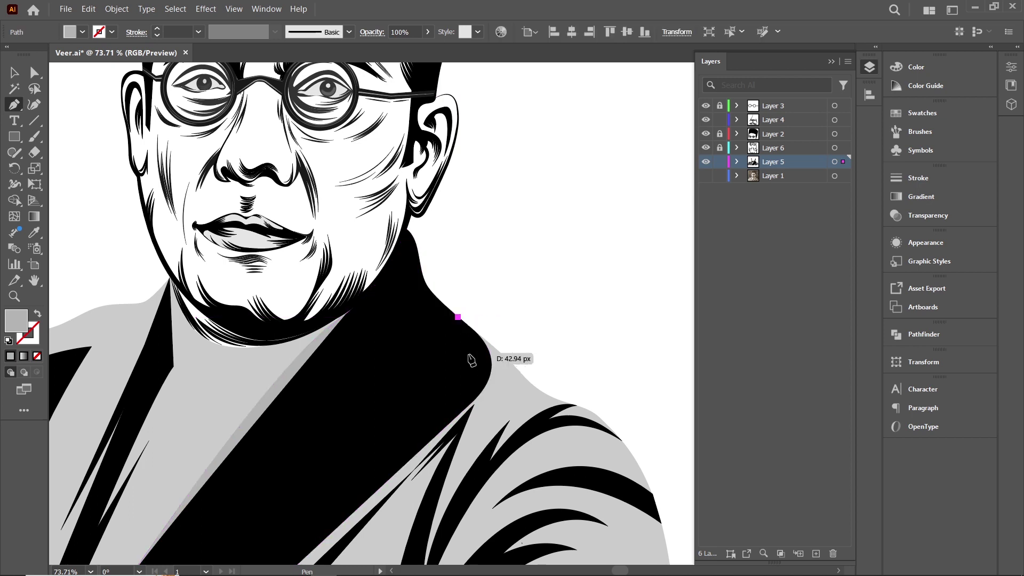
mouse_move(421, 355)
left_mouse_down()
mouse_move(427, 341)
mouse_move(462, 346)
left_mouse_up()
left_click(370, 247)
left_click(425, 444)
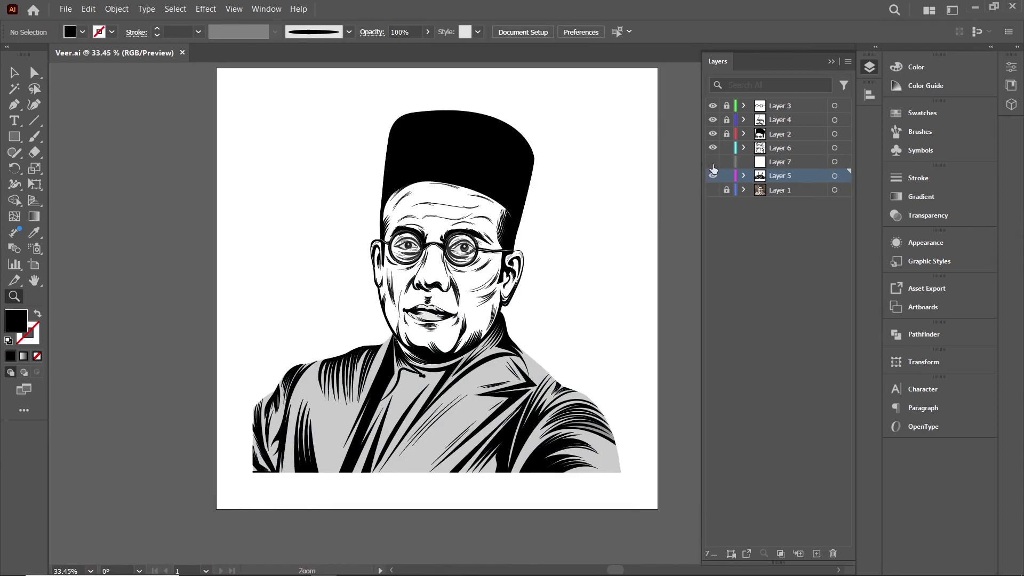
left_click(712, 162)
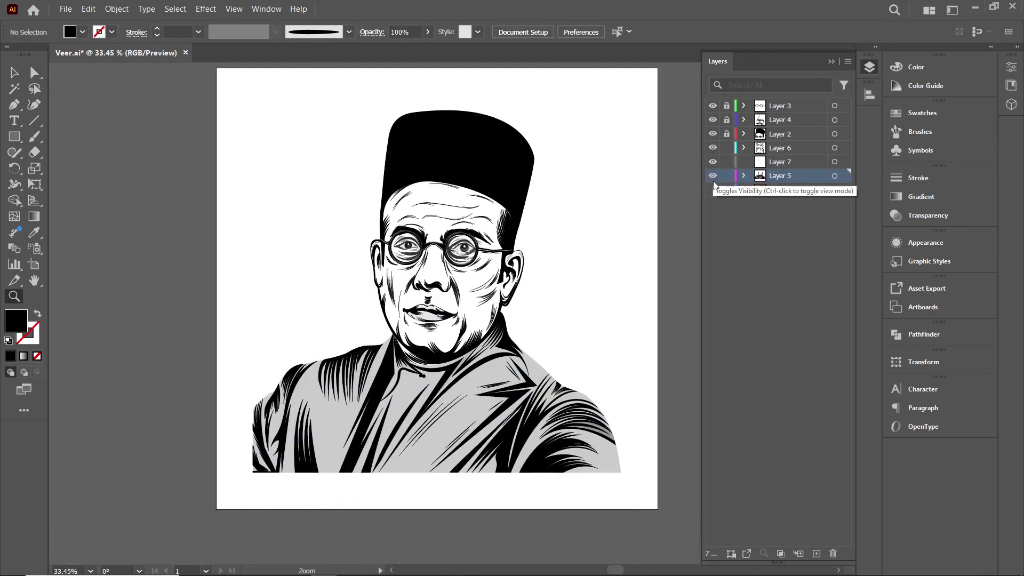
left_click(713, 191)
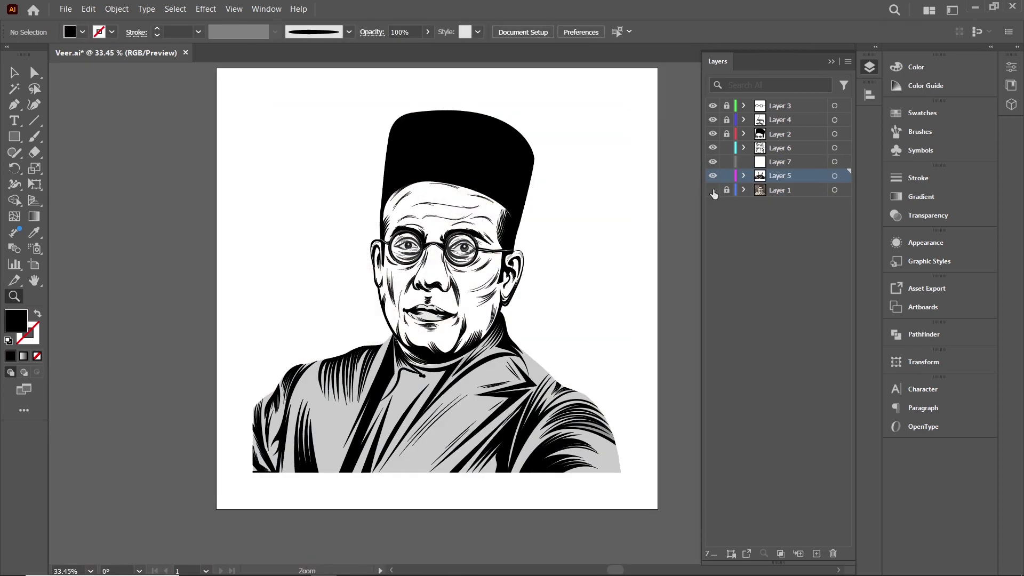